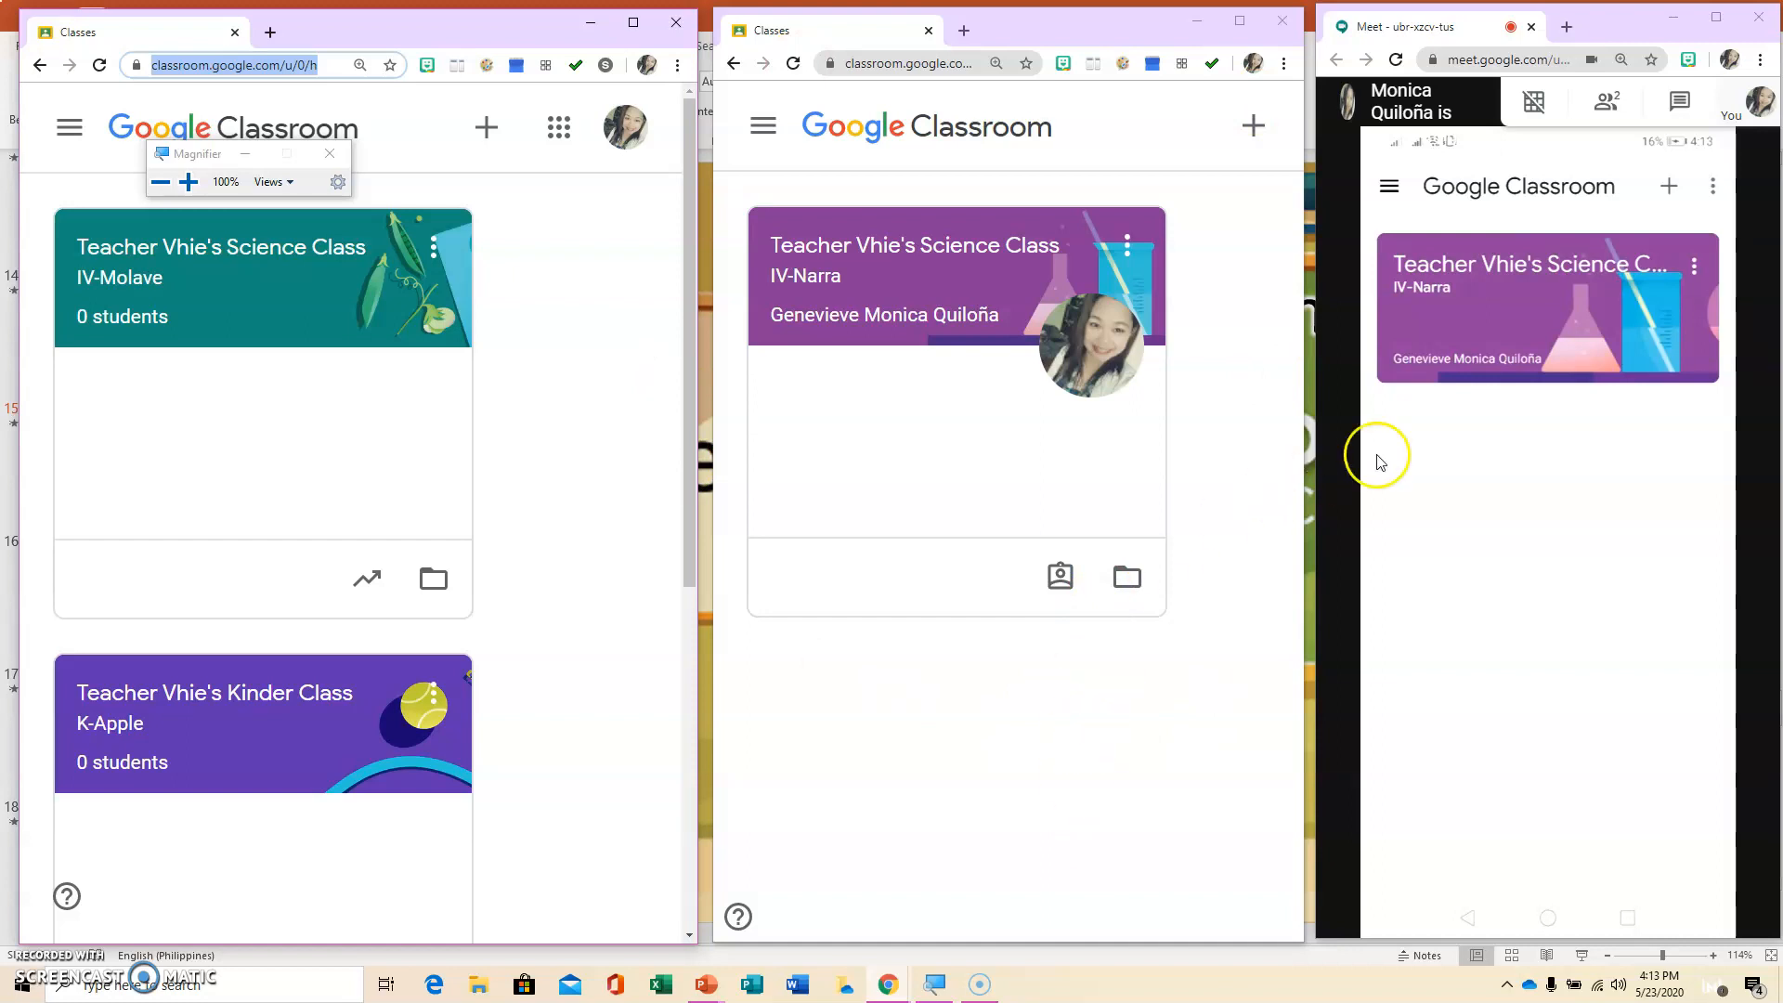
- Open the IV-Narra science class in both the teacher's and the student's Classroom windows
mouse_move(1614, 508)
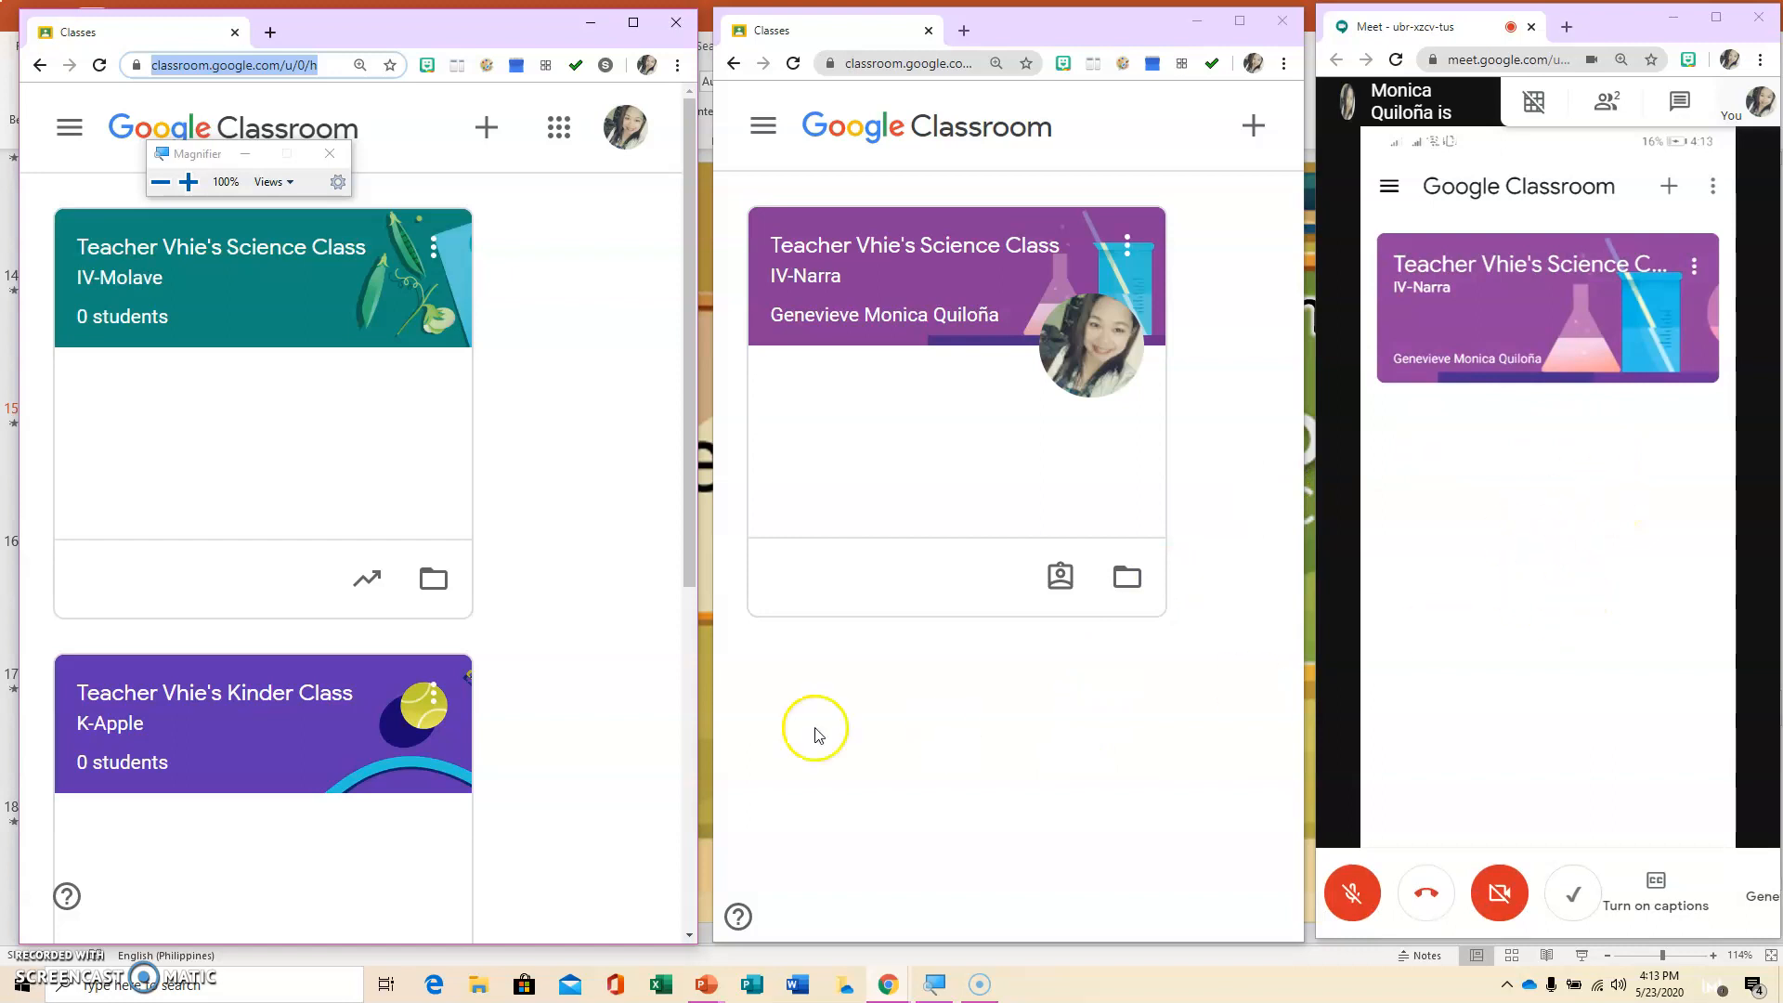
scroll(483, 749, down, 6)
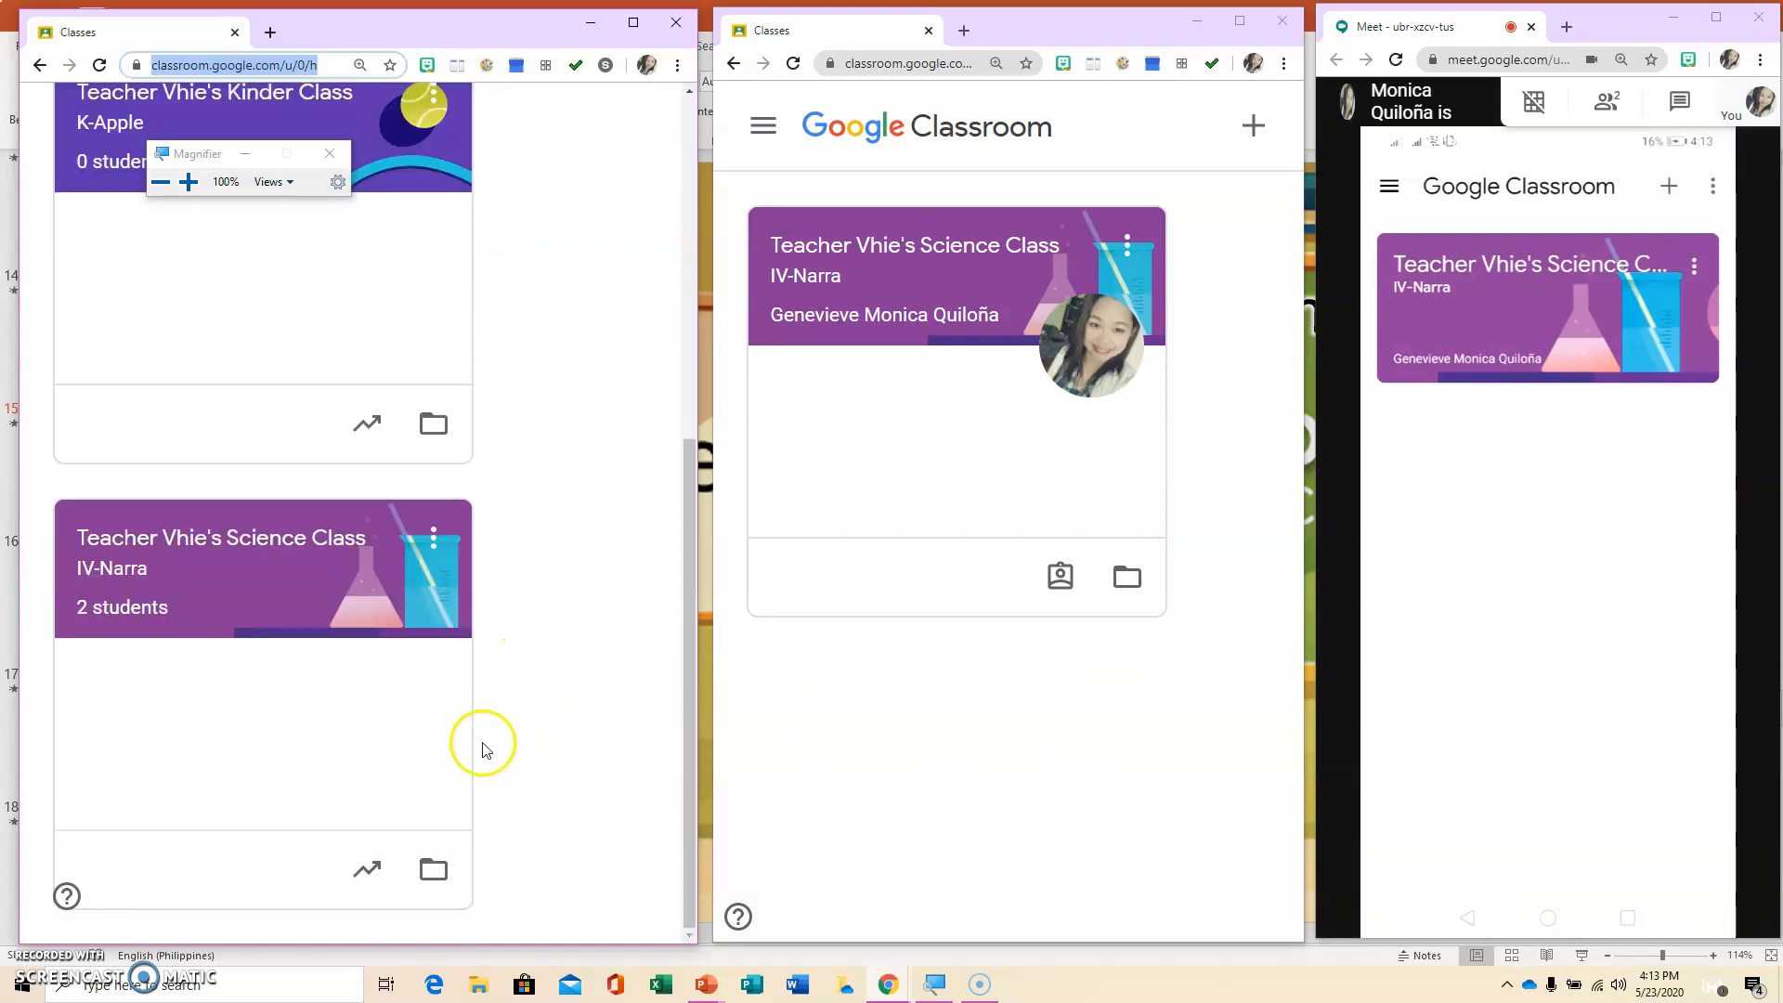
click(327, 540)
click(961, 247)
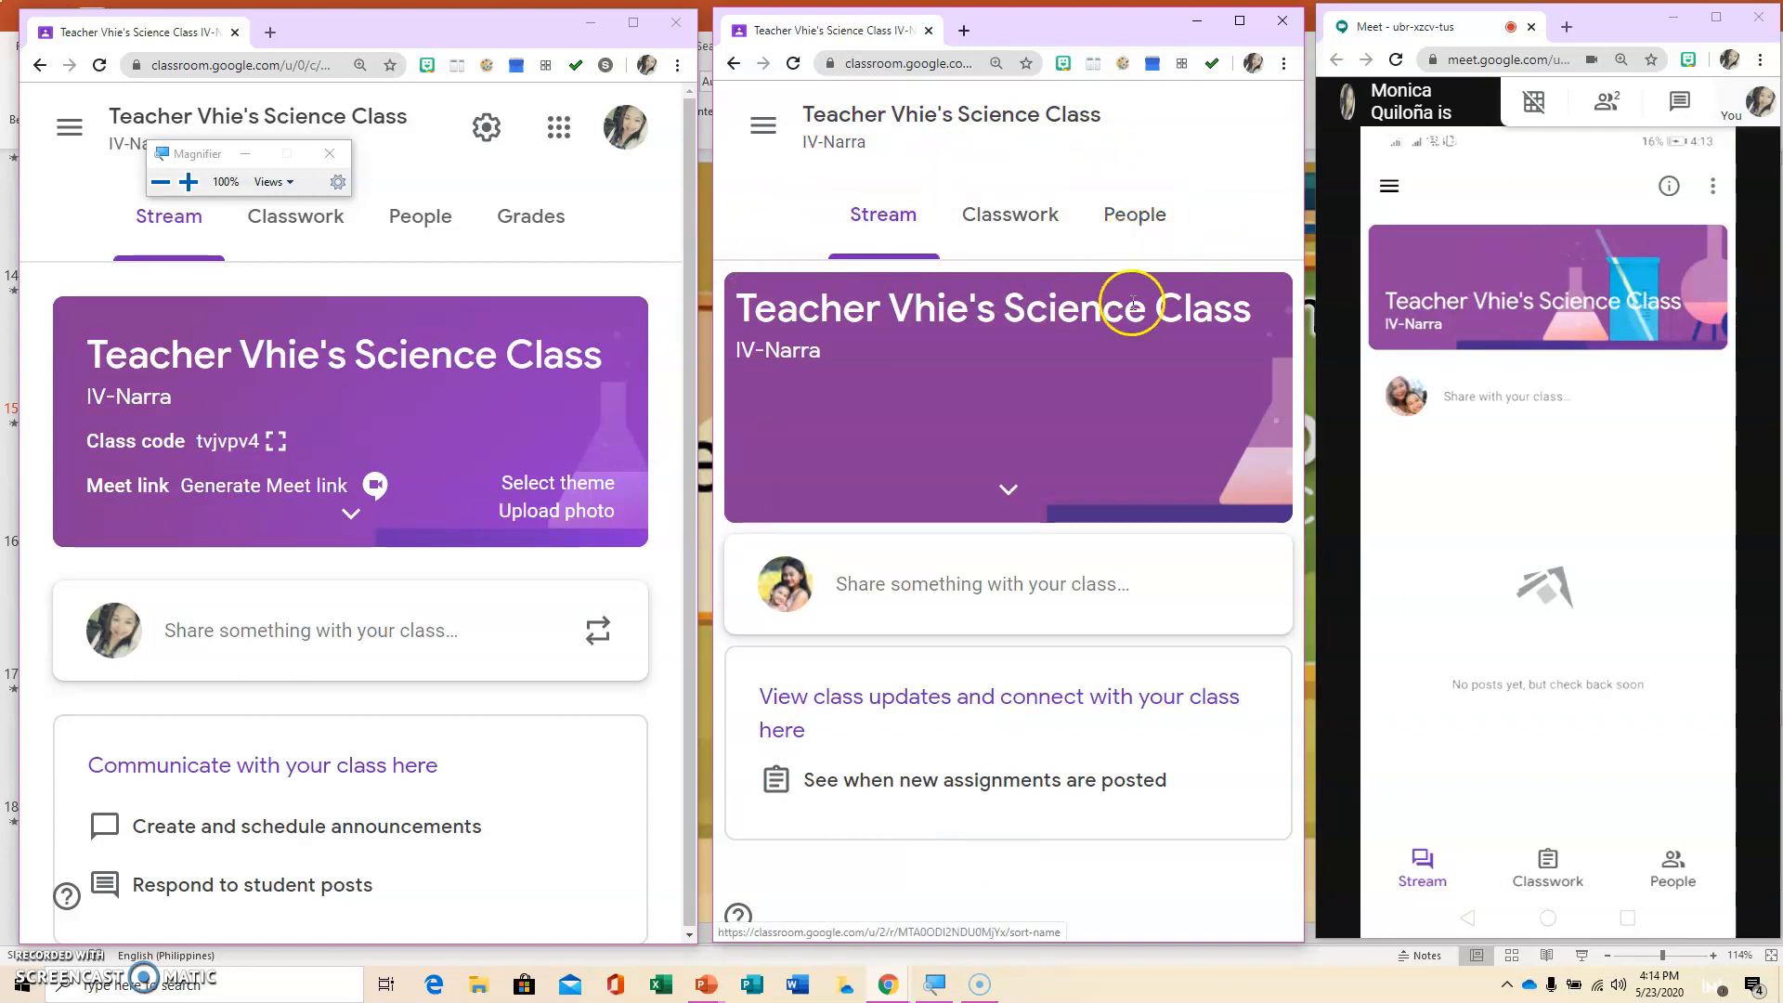
- Show the Classwork page of the IV-Narra class in both the teacher's and the student's windows
mouse_move(1393, 855)
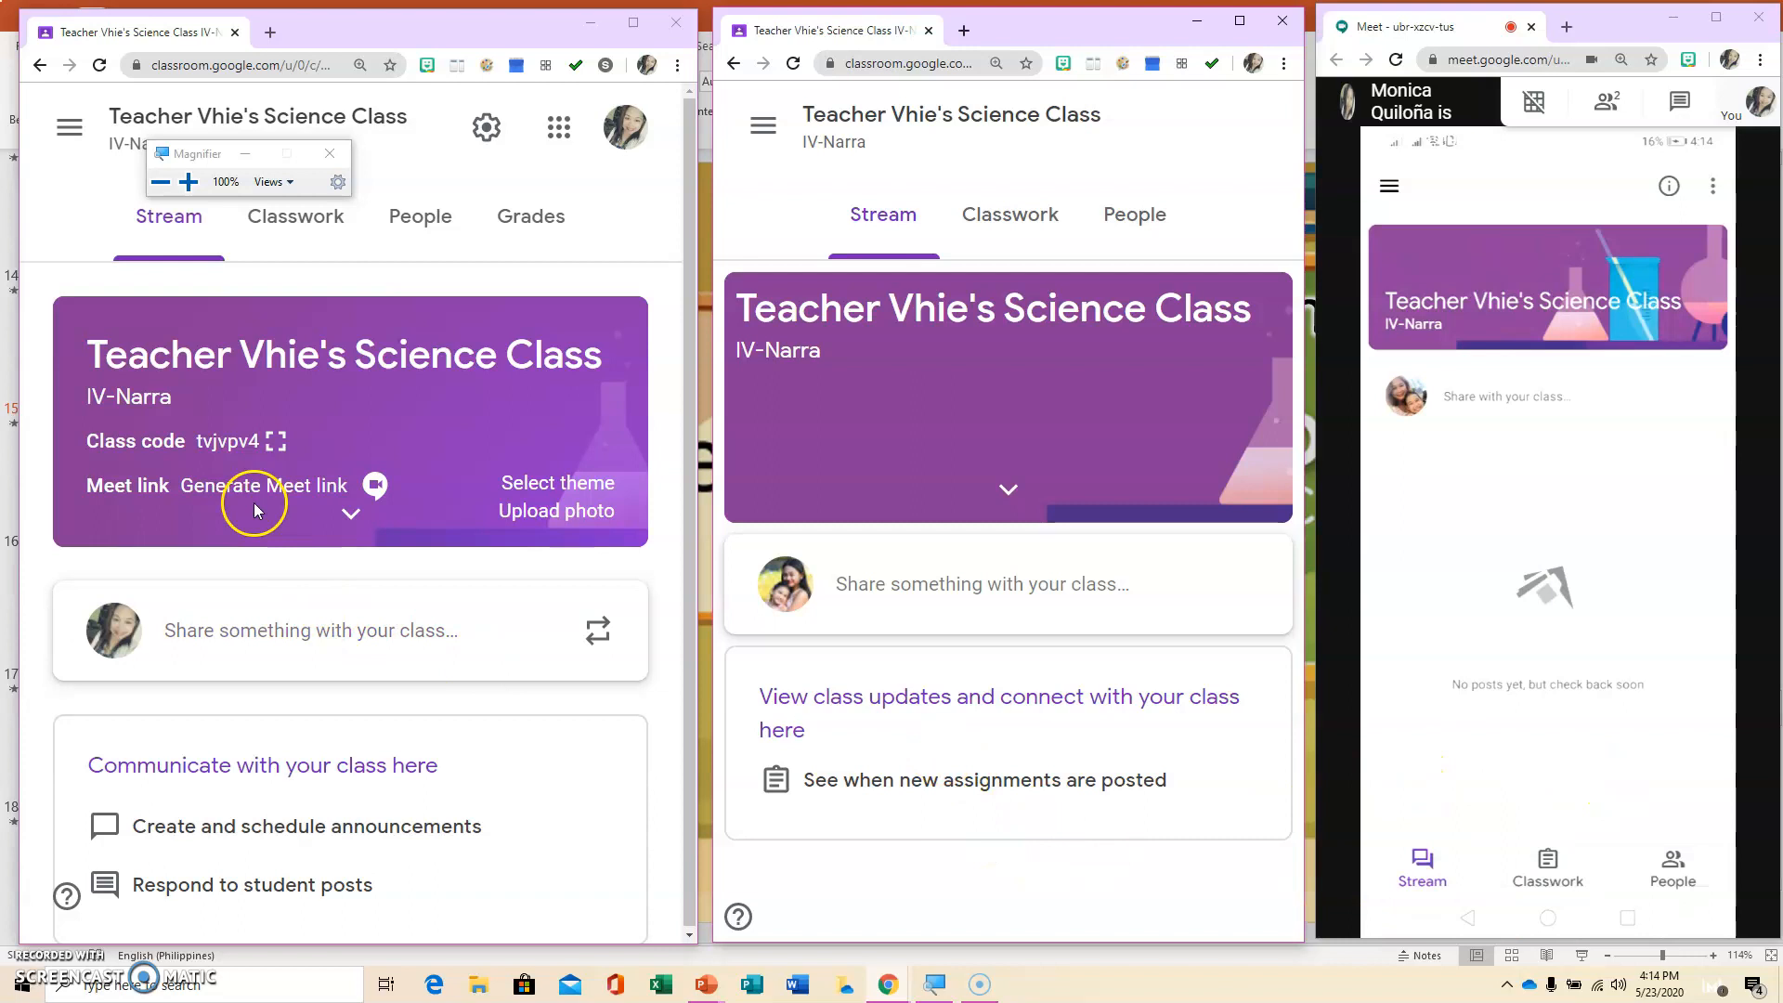
scroll(222, 809, down, 1)
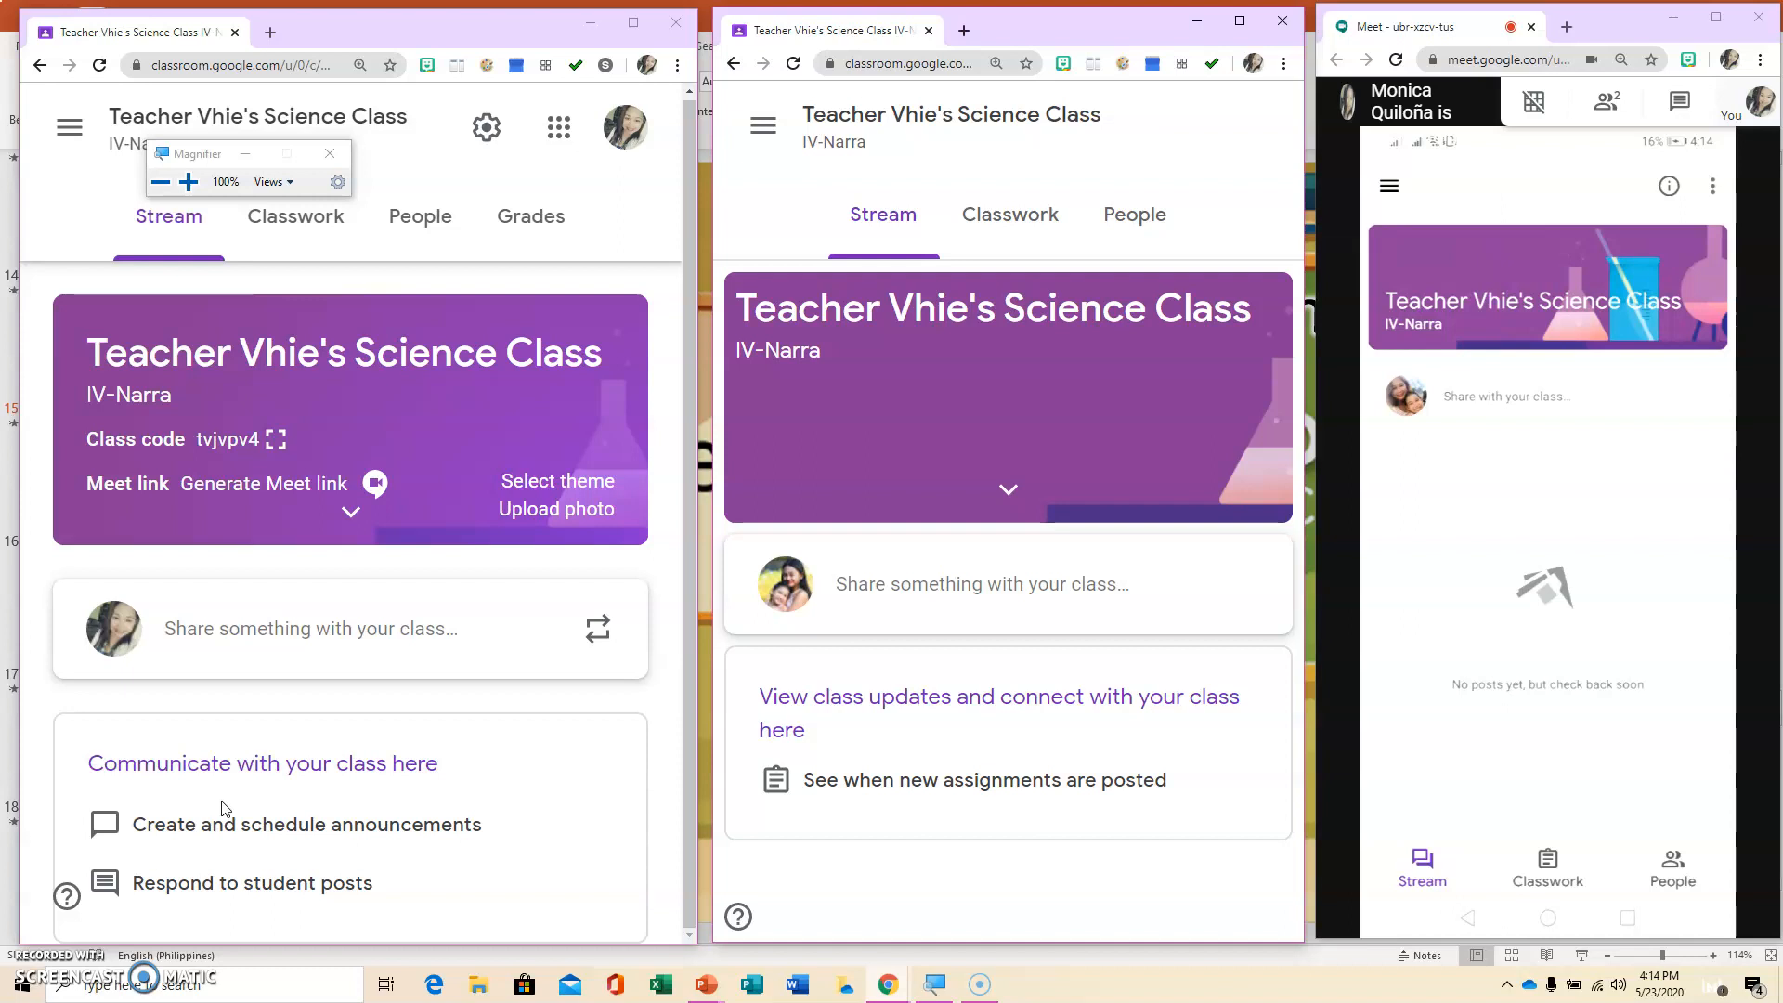
click(304, 232)
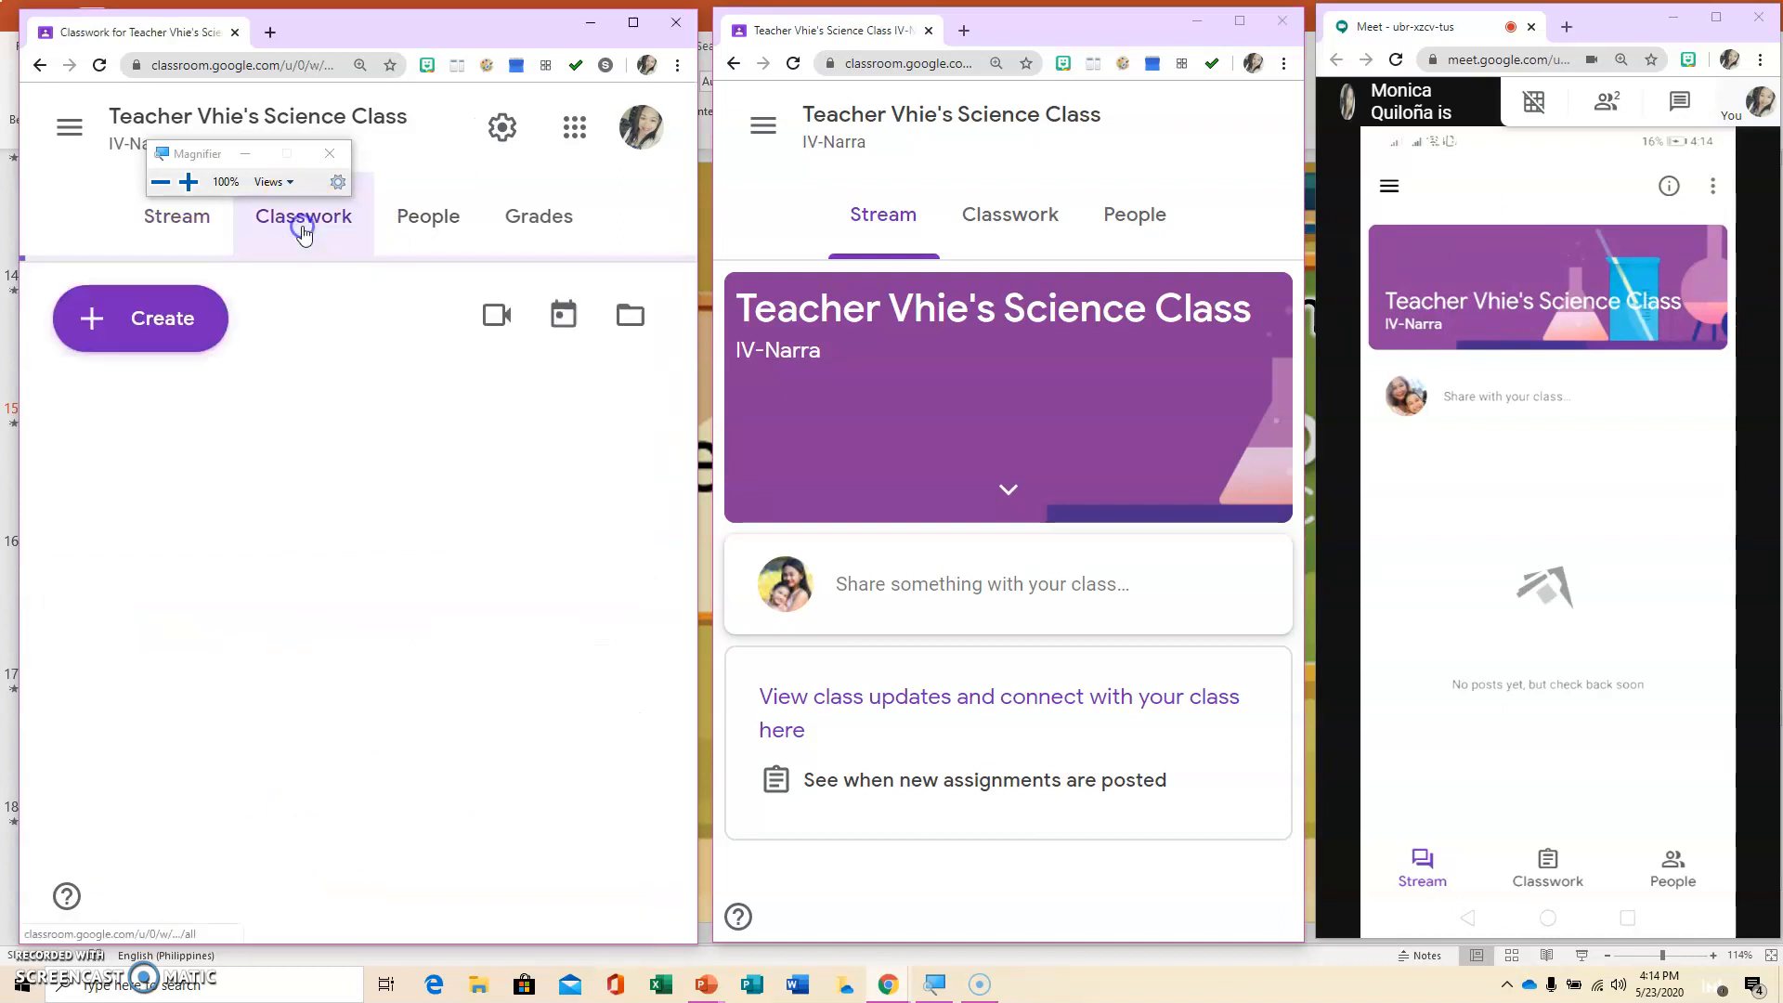
click(1051, 243)
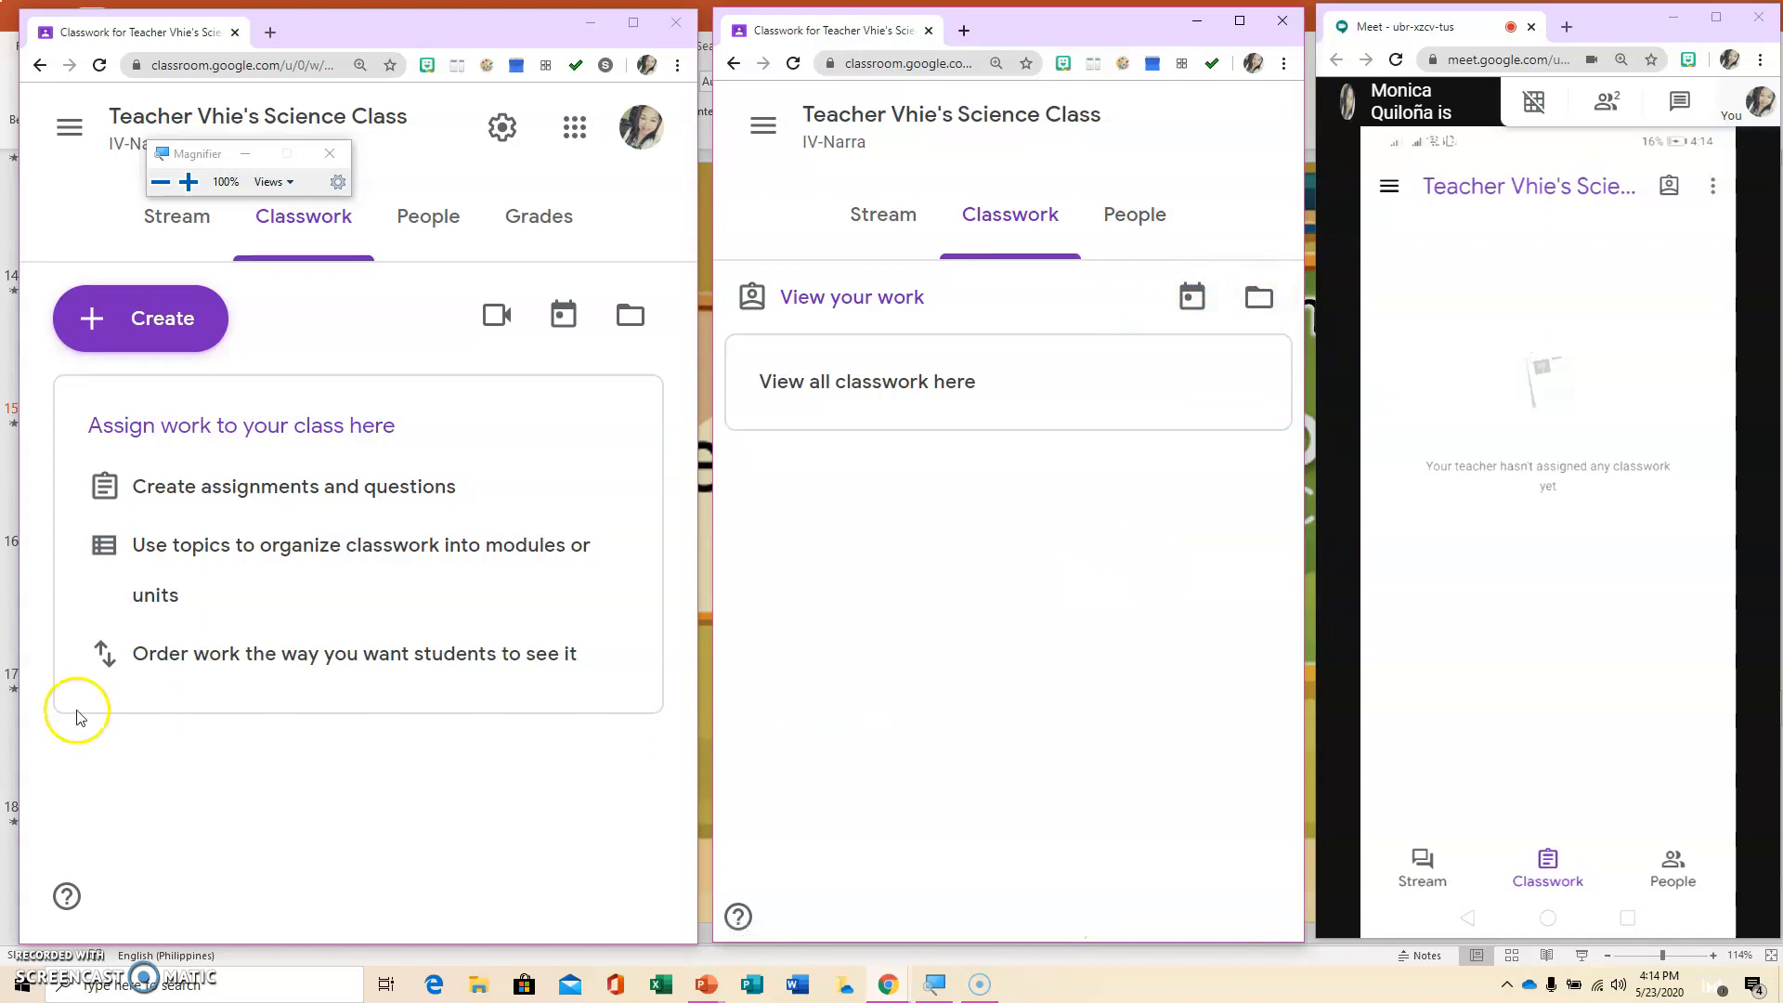
- Maximize the teacher's window, move the Magnifier out of the way, and review the class's Meet setup dialog without generating a link
click(634, 22)
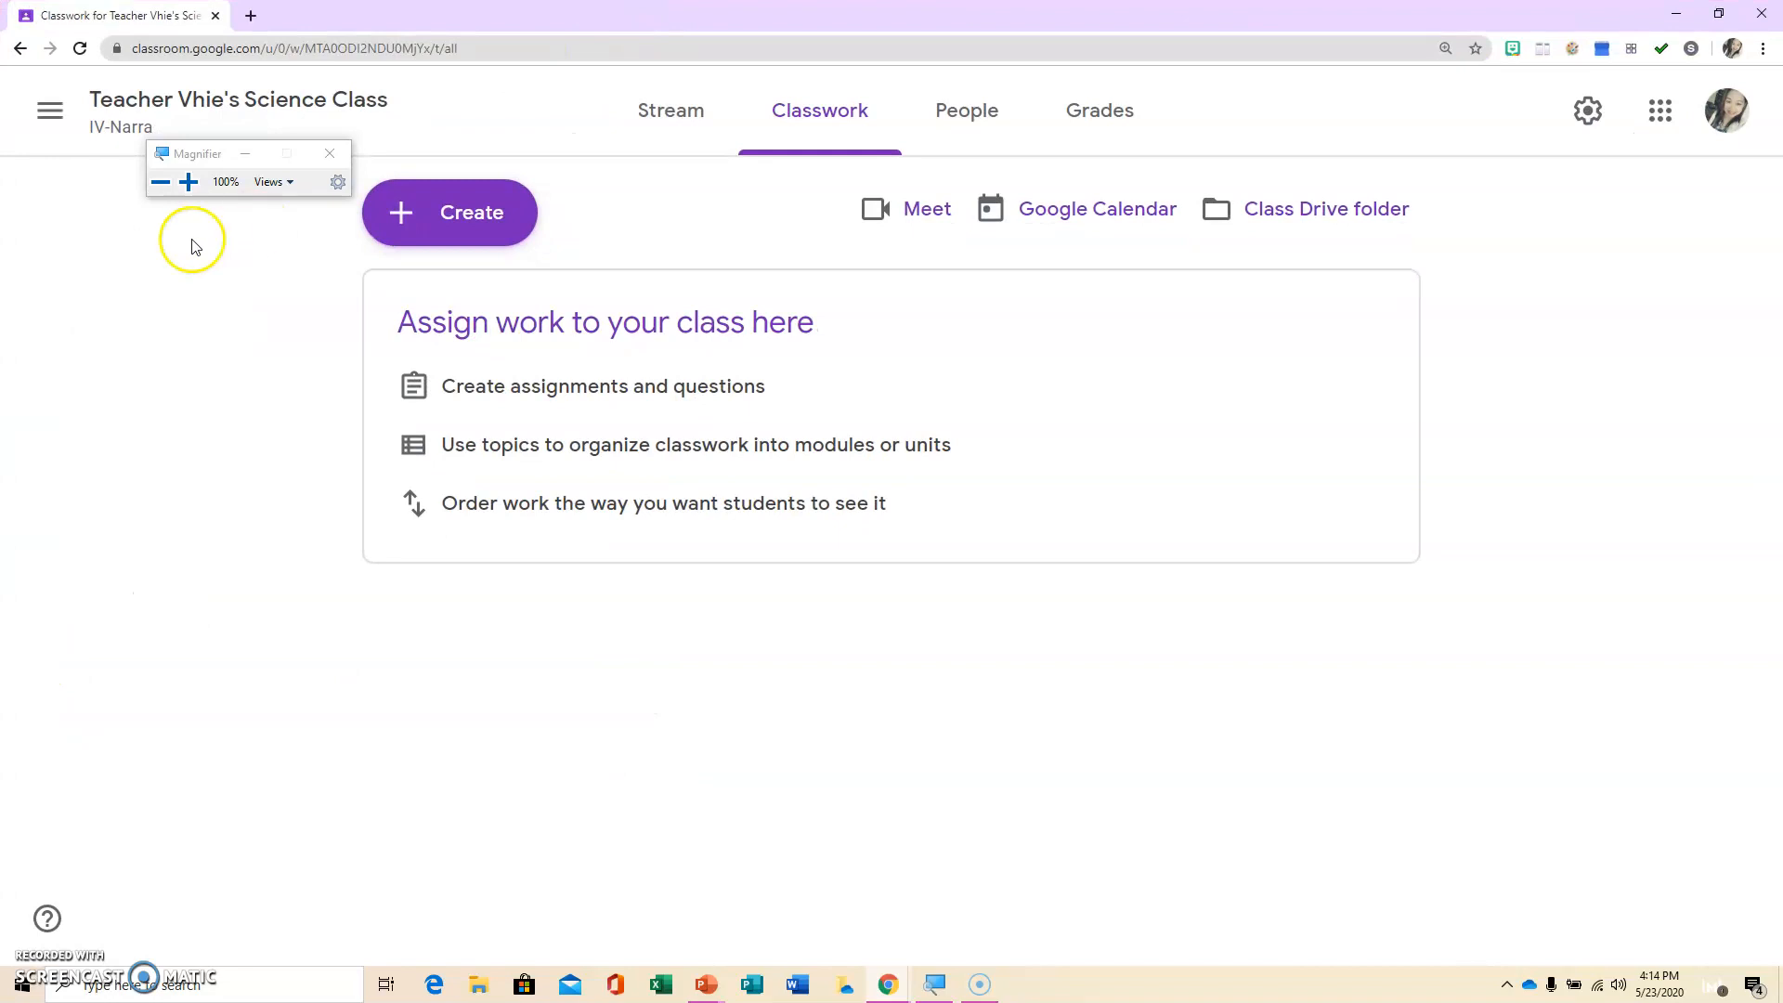
drag(217, 153, 116, 647)
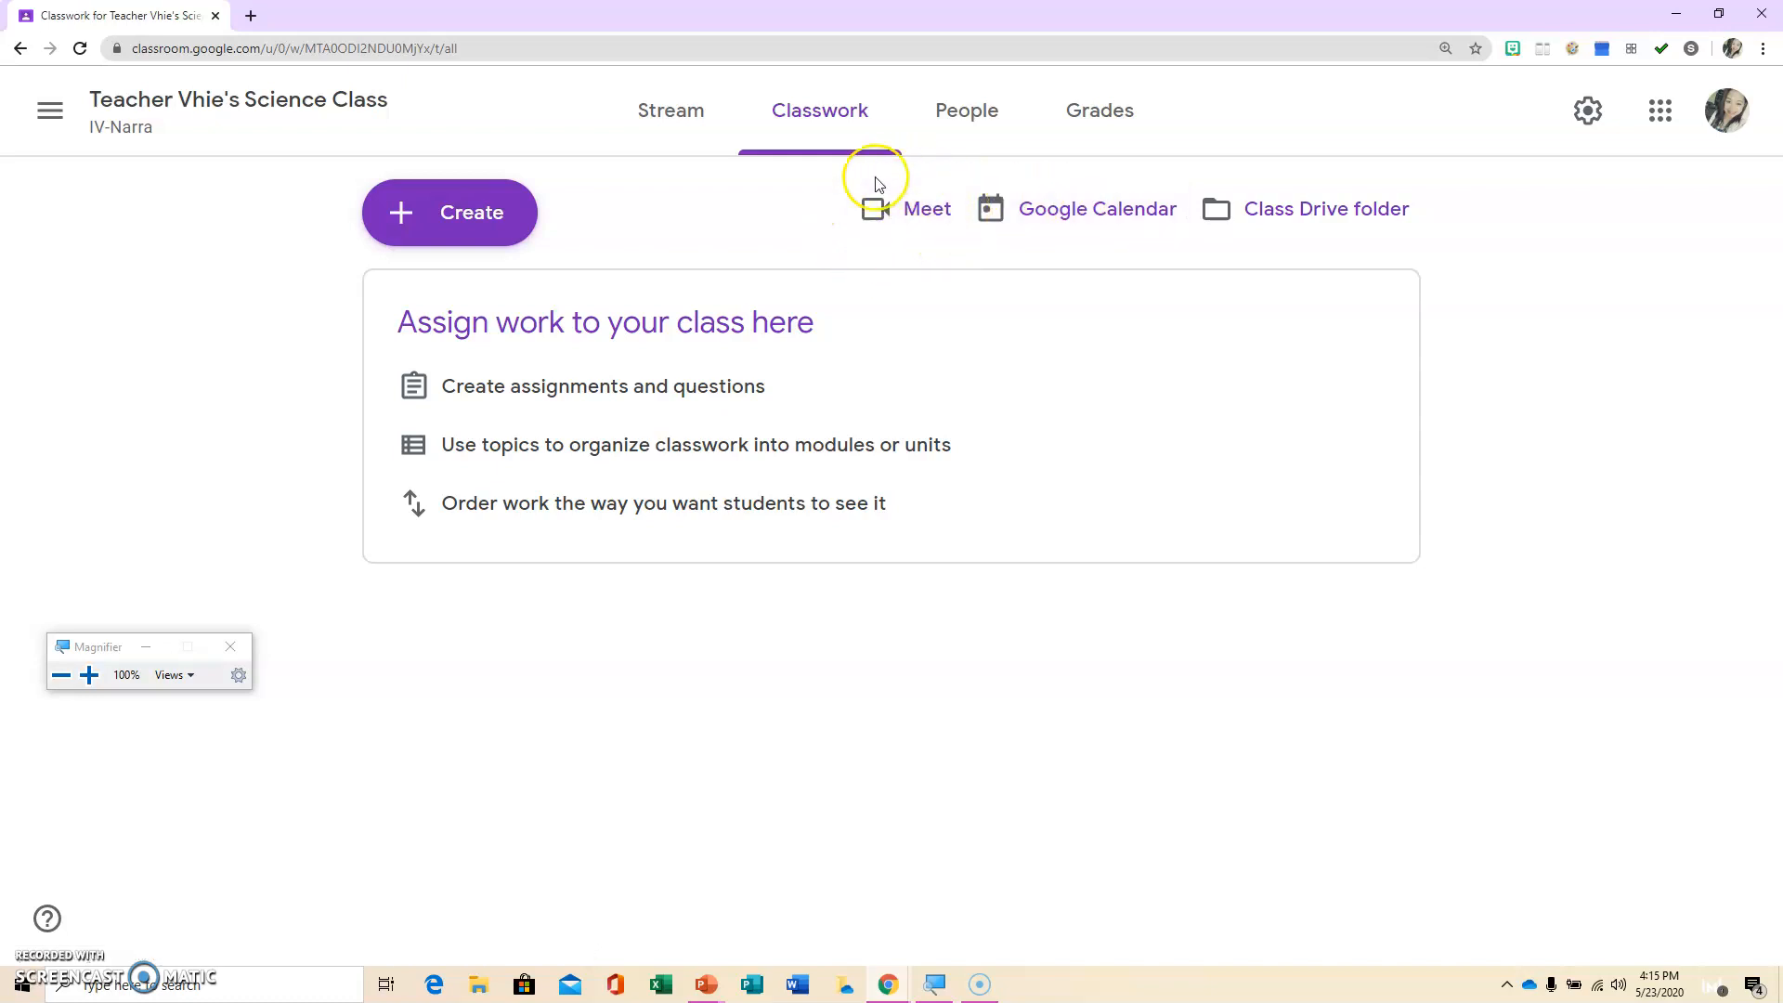
click(912, 221)
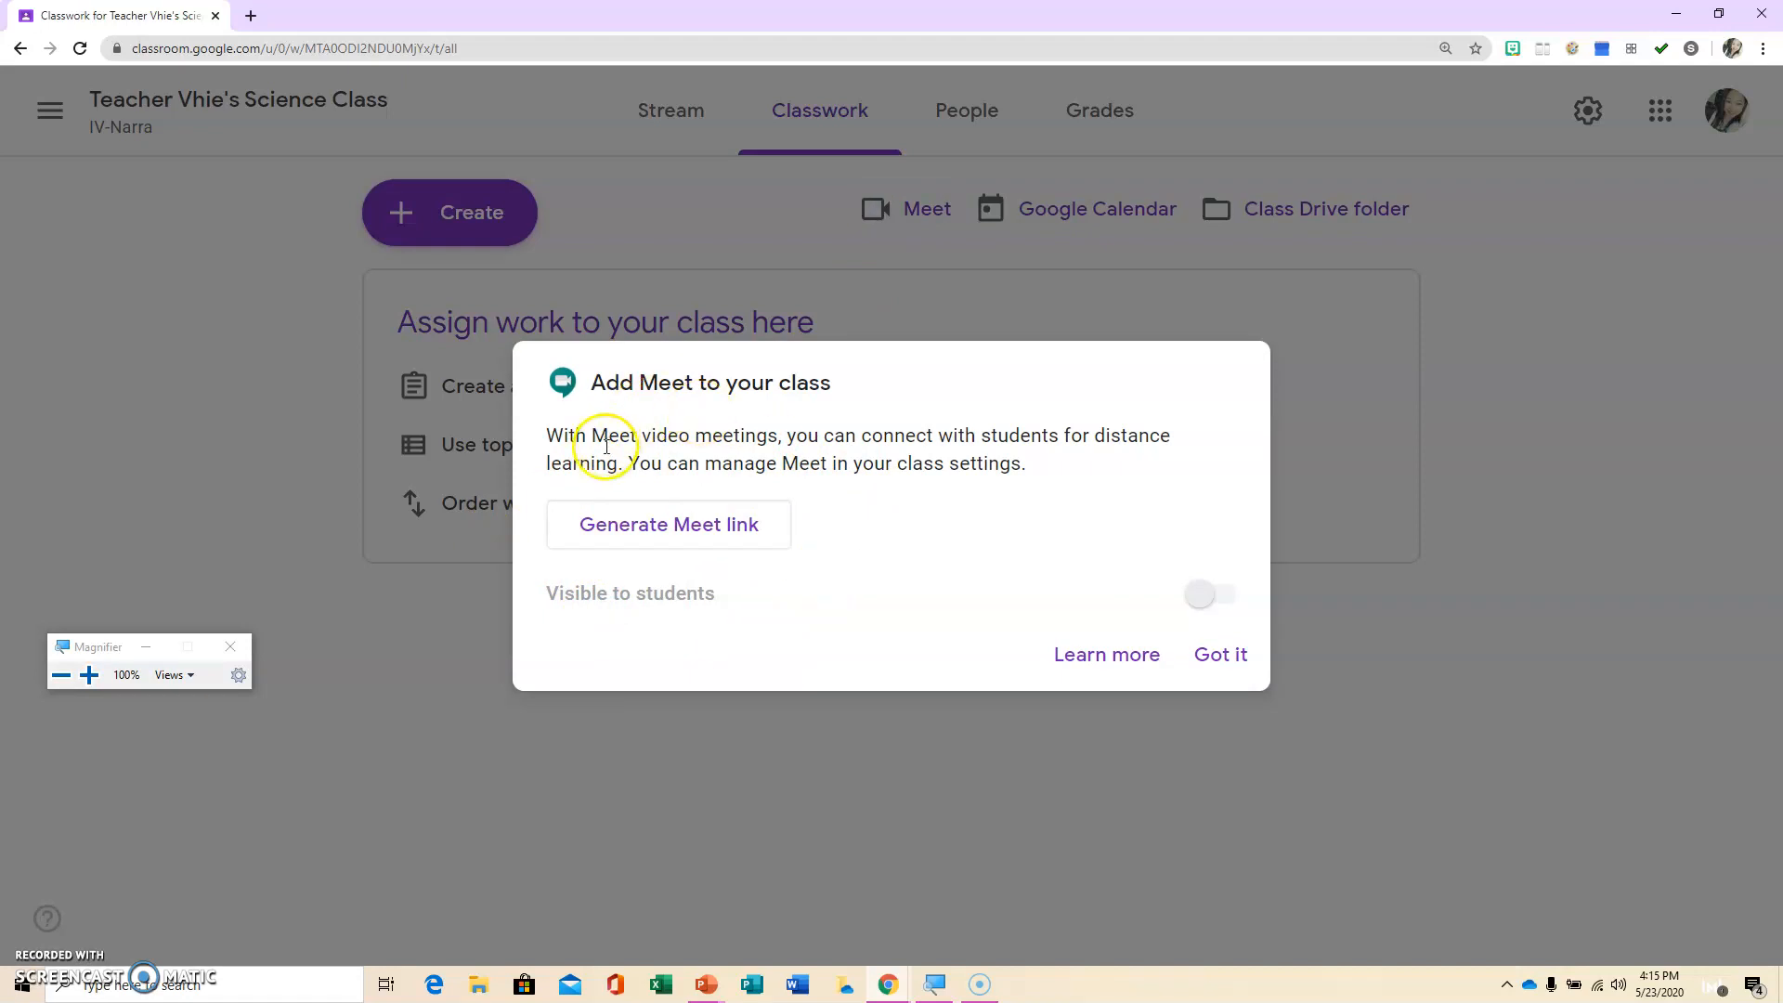
click(1215, 656)
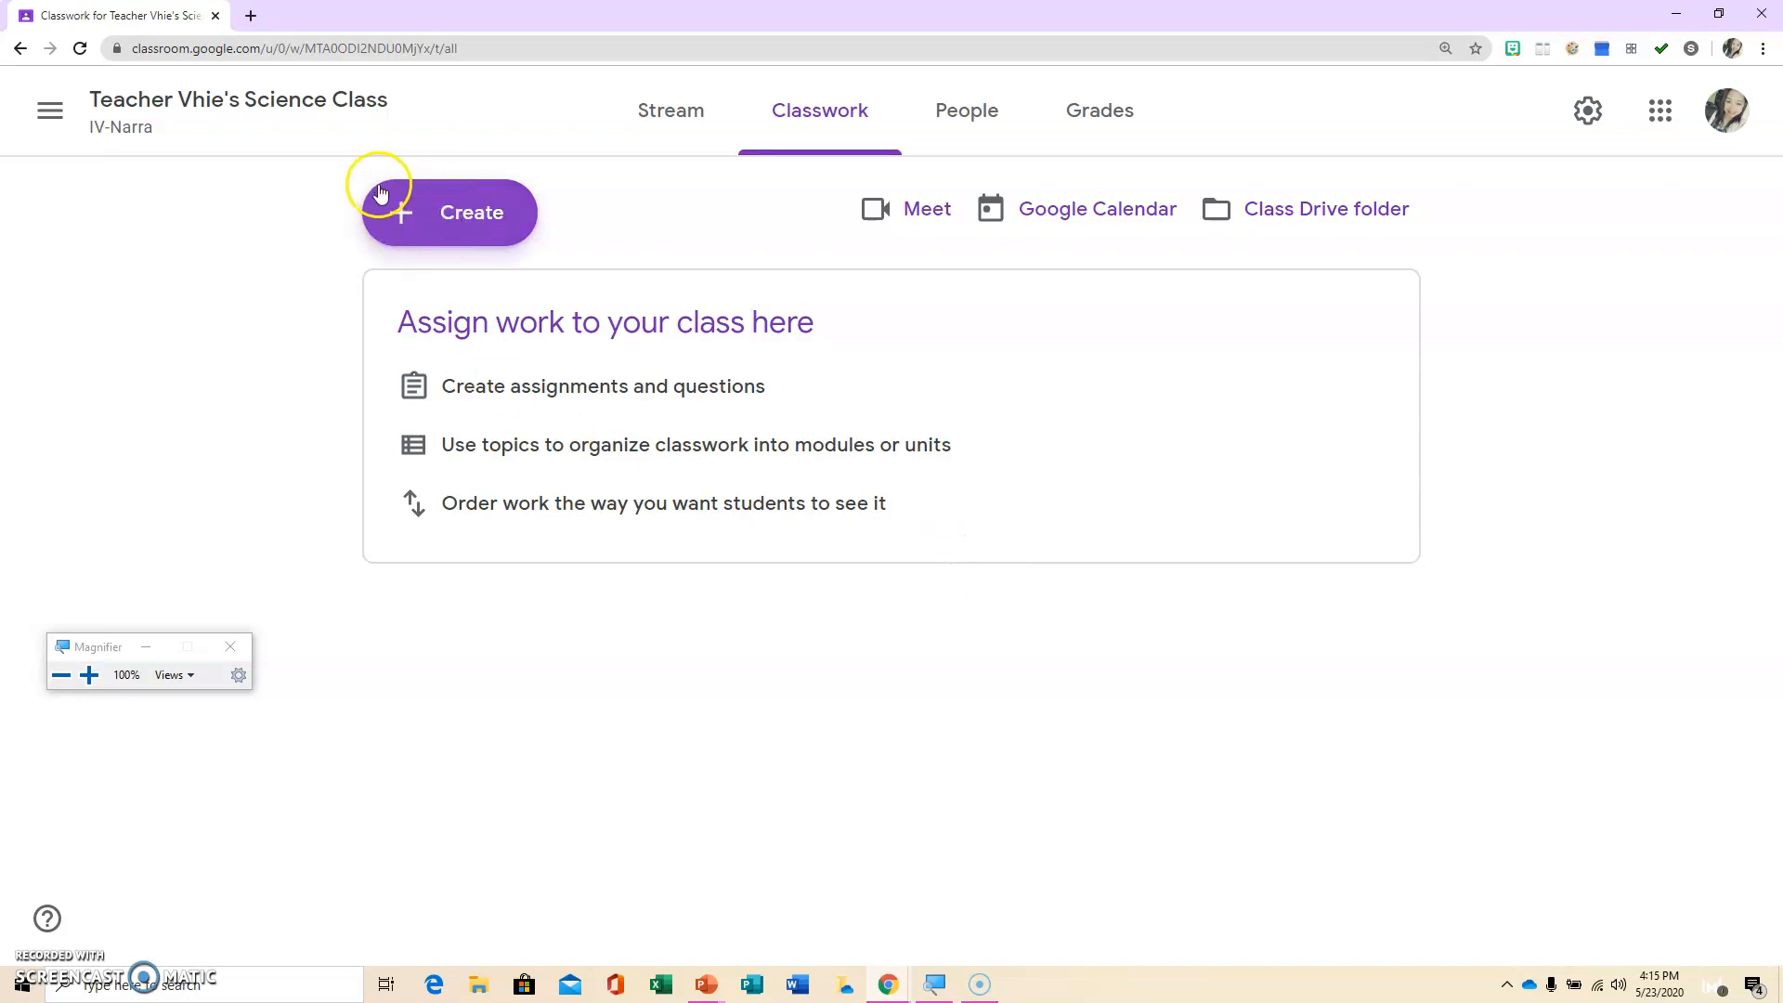
- Start adding a new classwork topic with the screen magnified to 200%
click(440, 217)
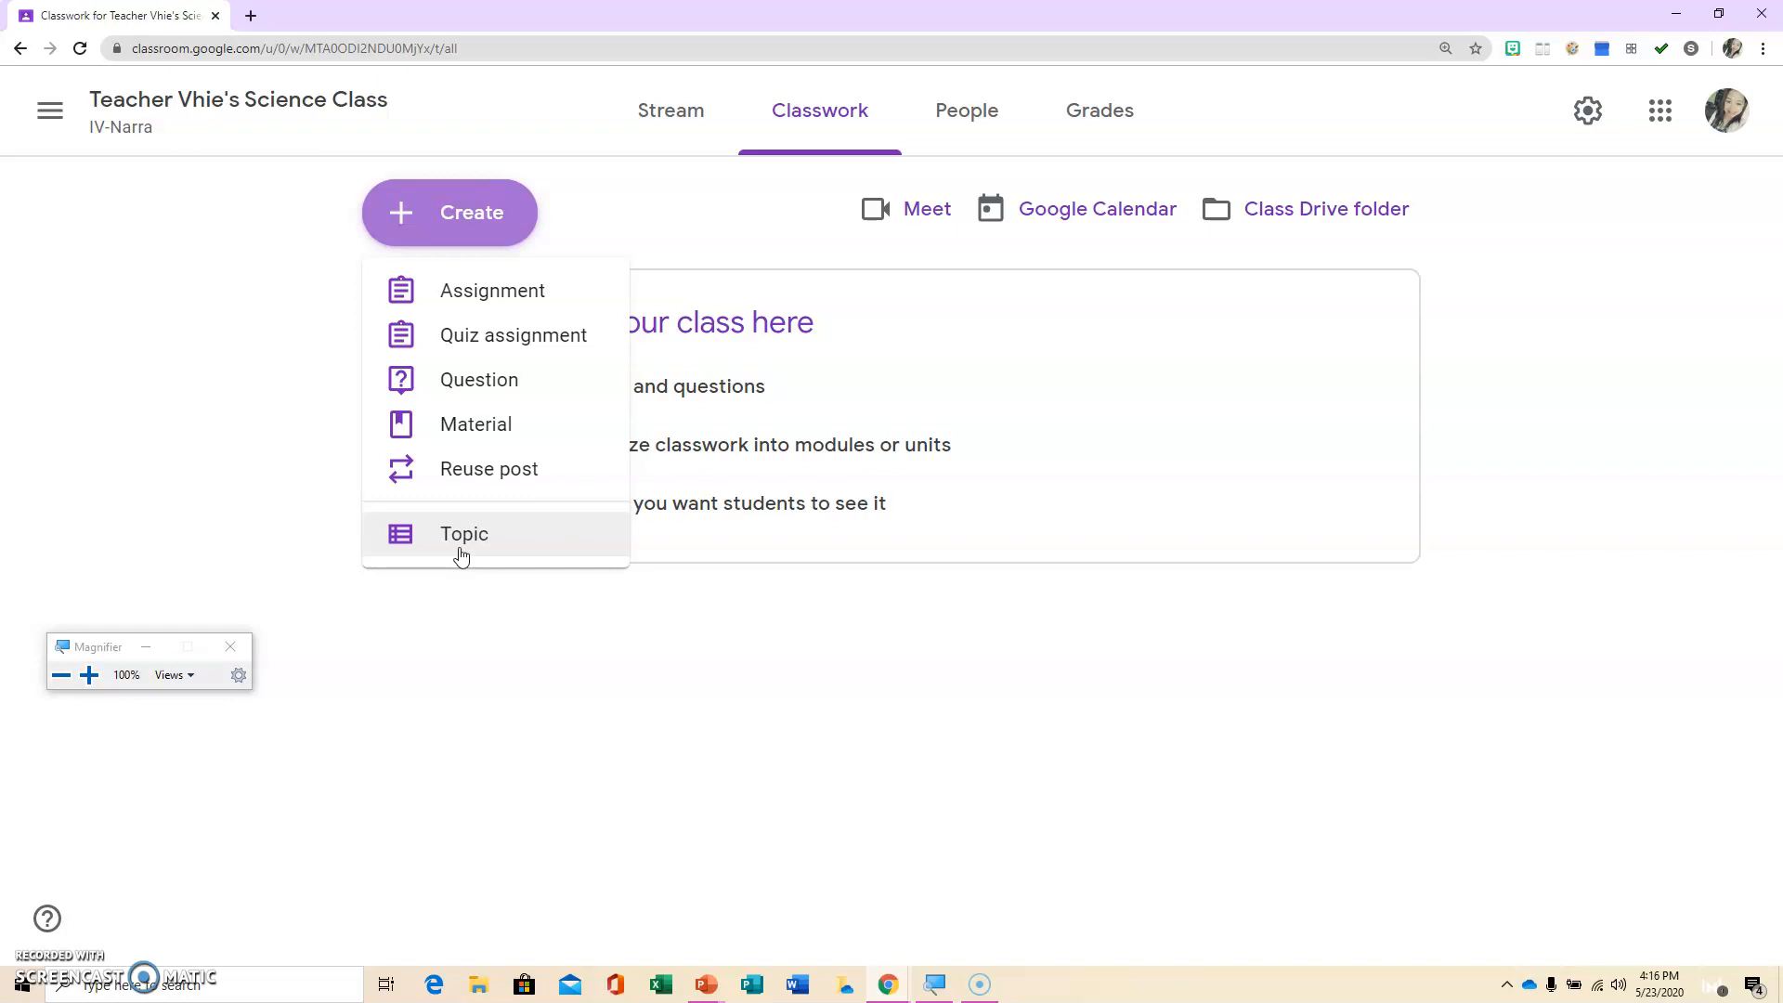
click(89, 675)
click(541, 499)
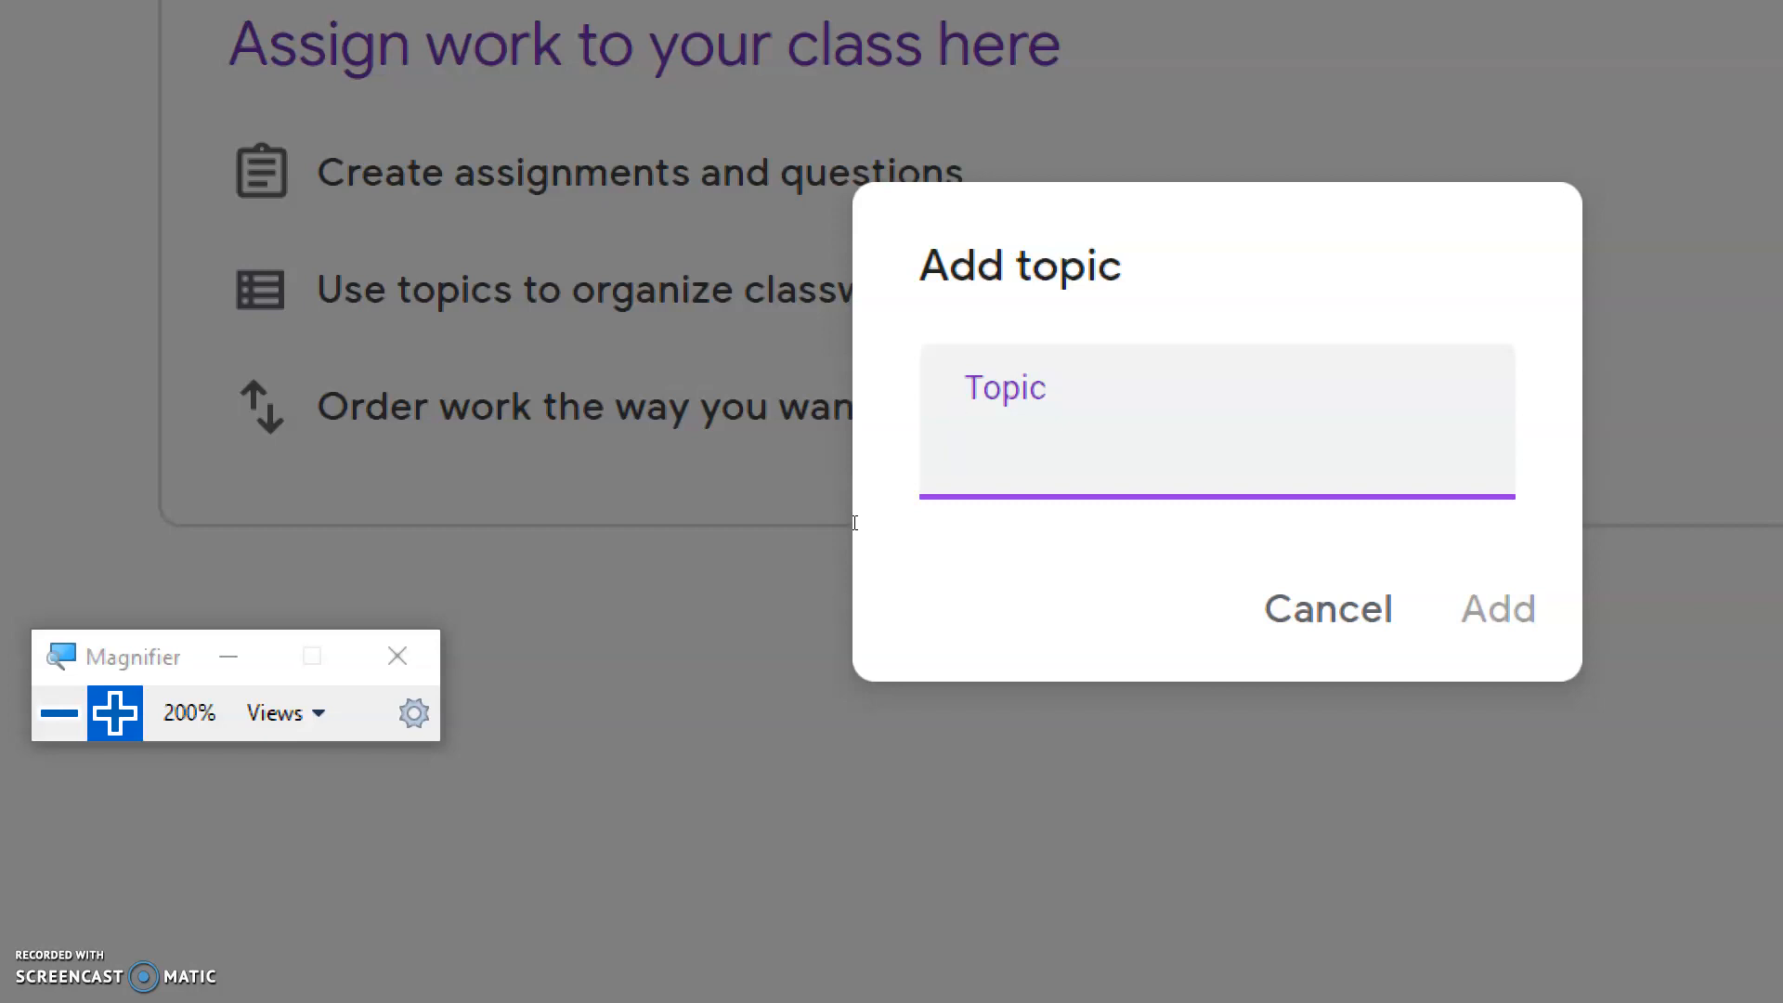
text(Q1)
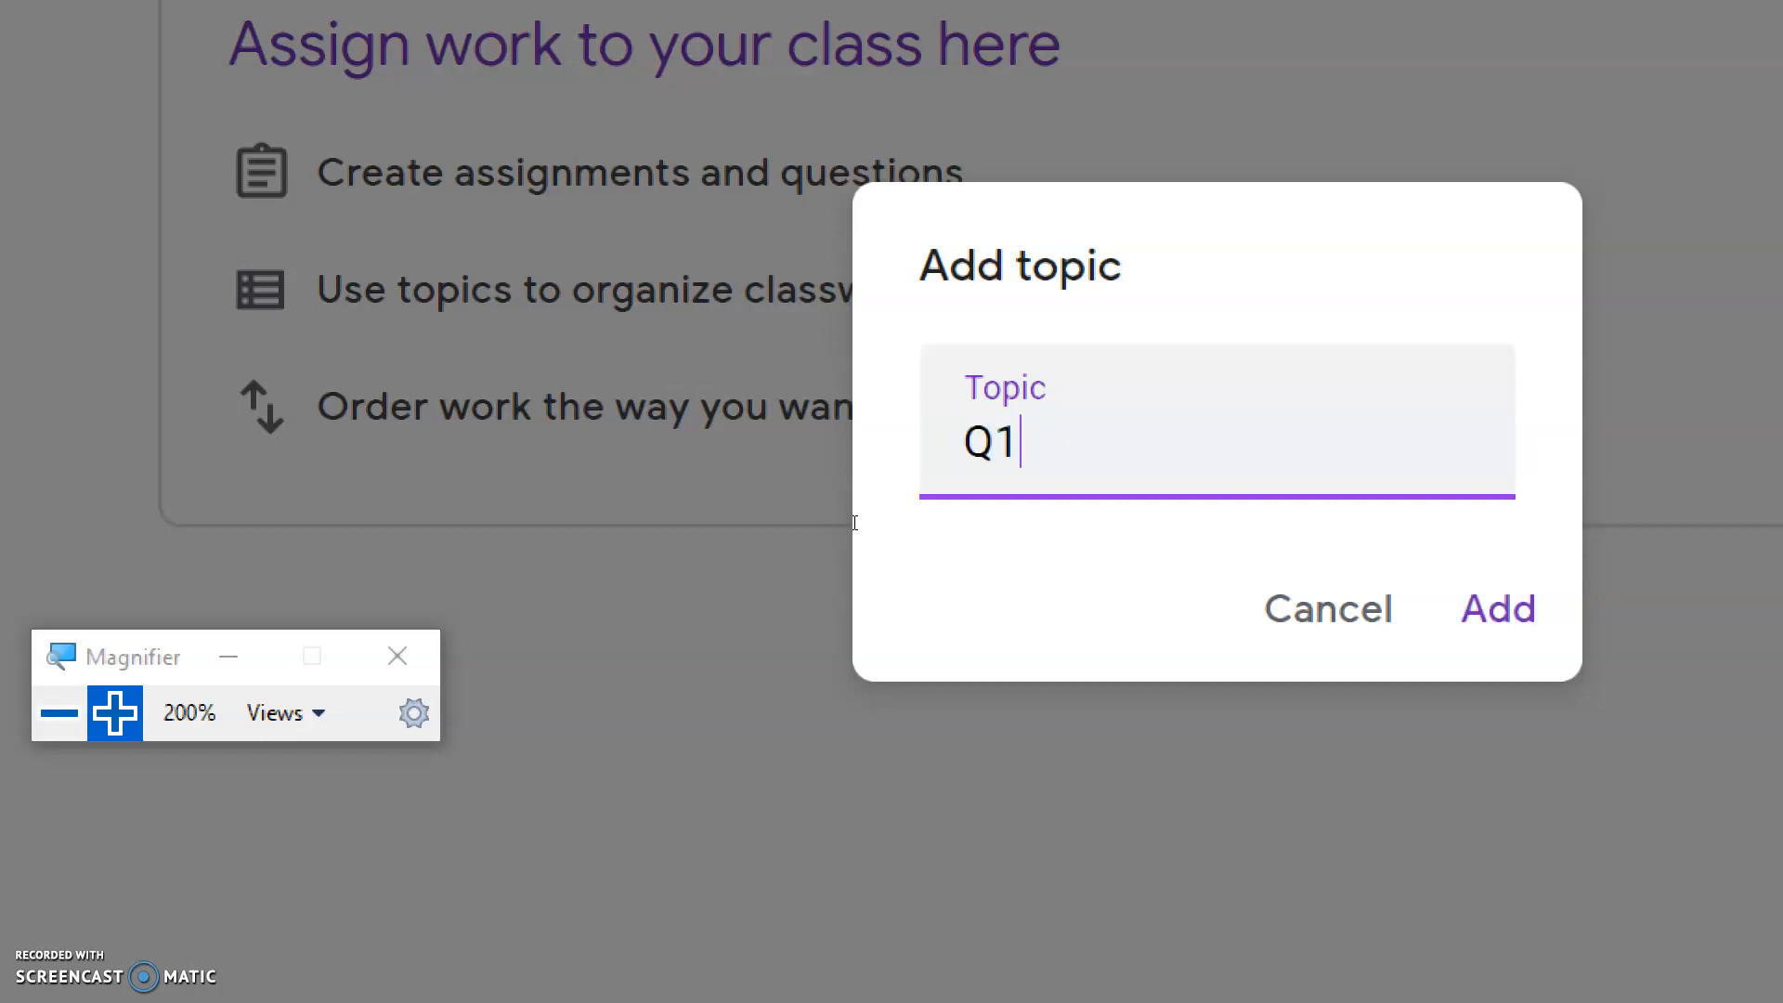
text(W1)
key(BackSpace)
key(BackSpace)
key(BackSpace)
key(BackSpace)
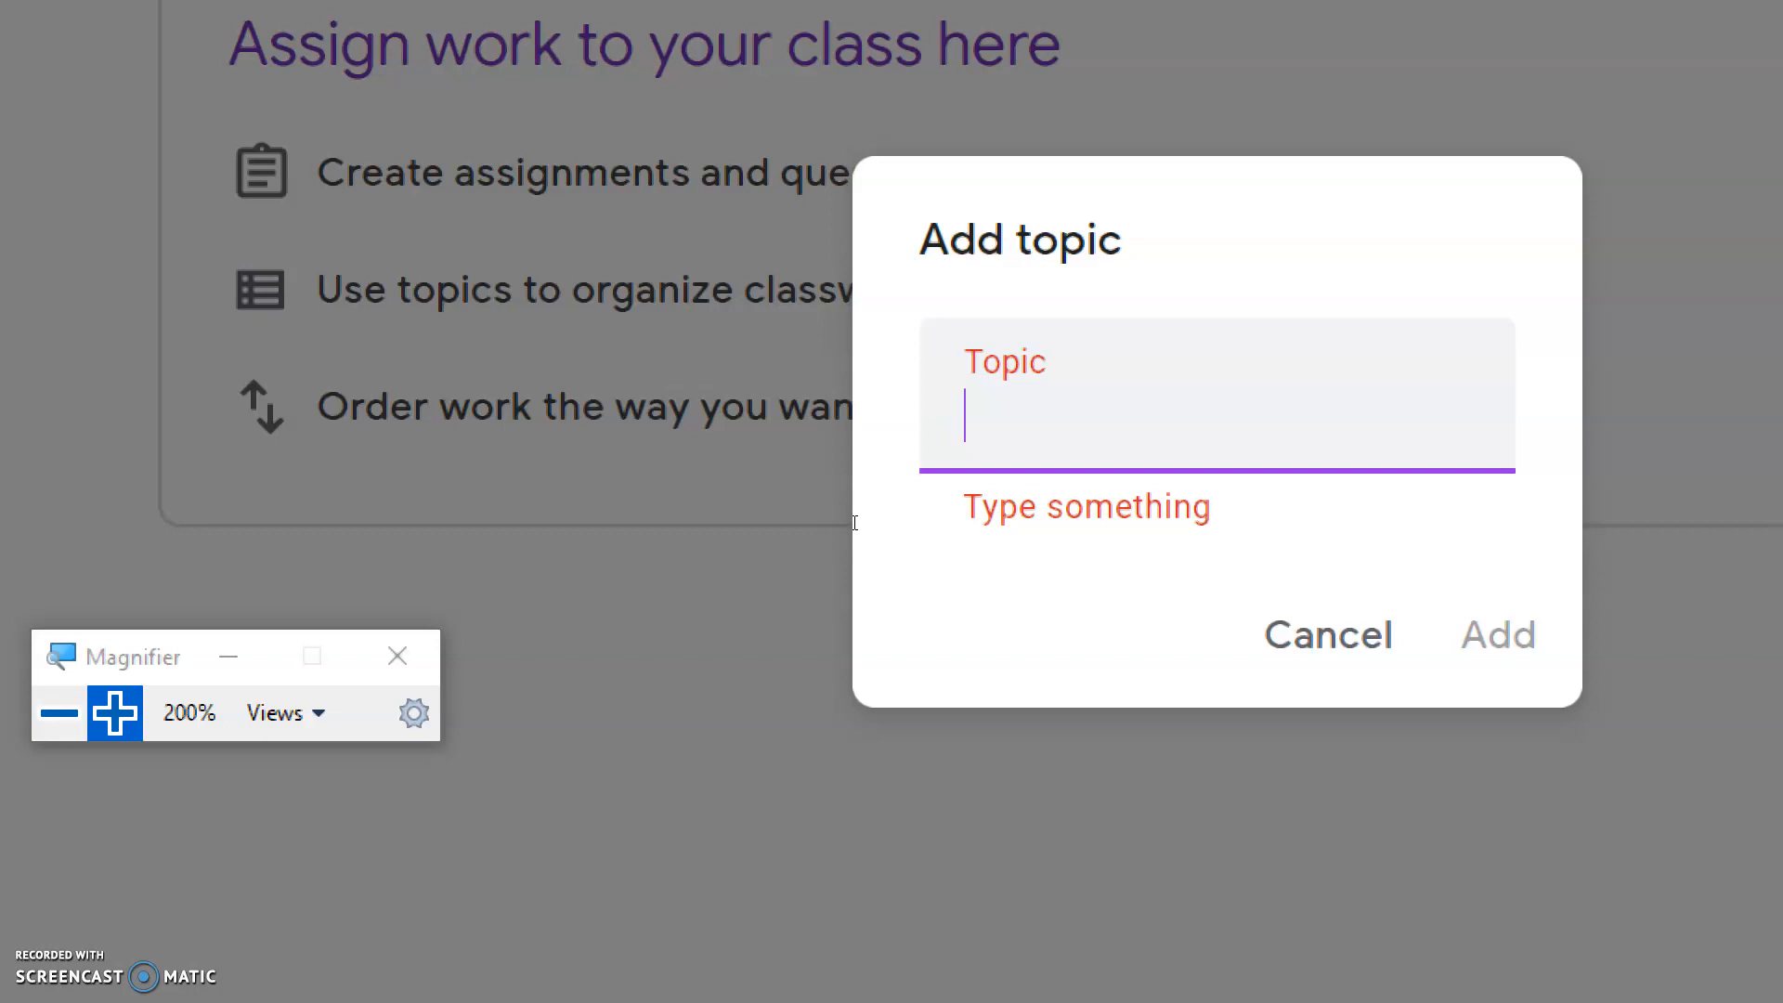
- Add the topic "Unit1: Matter" and return the screen magnification to 100%
text(Unit1)
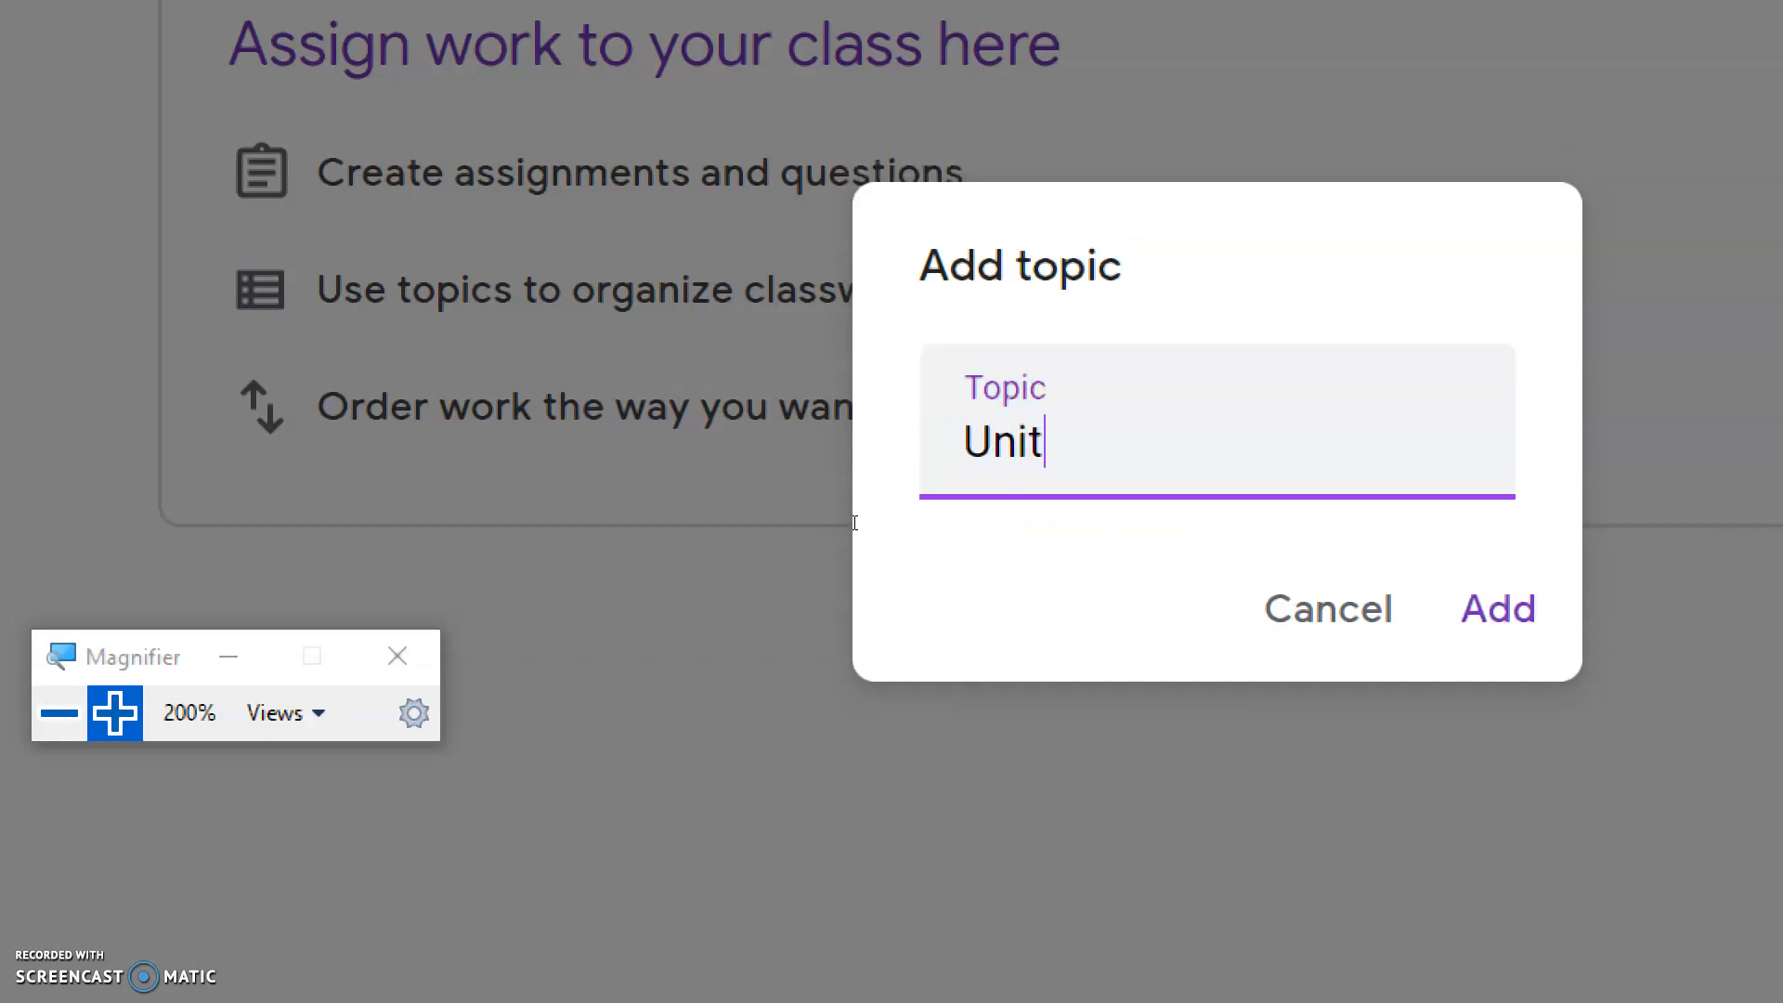
text(: Mat)
key(BackSpace)
text(tter)
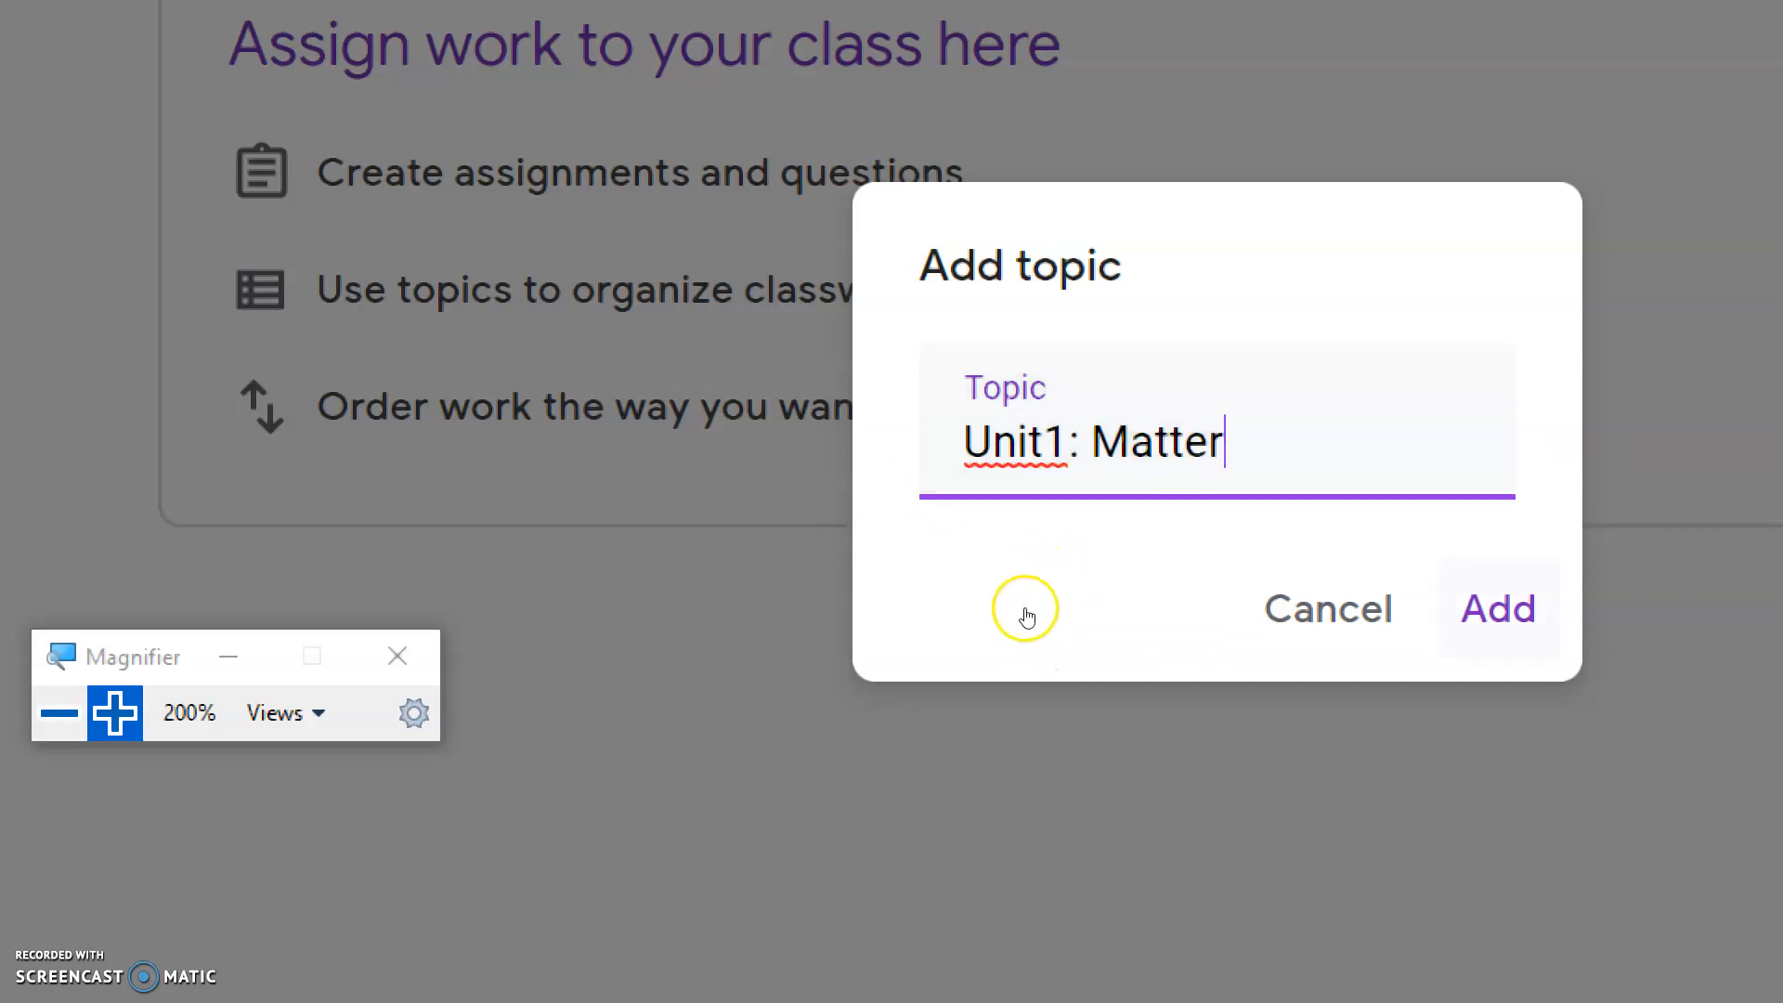
key(Return)
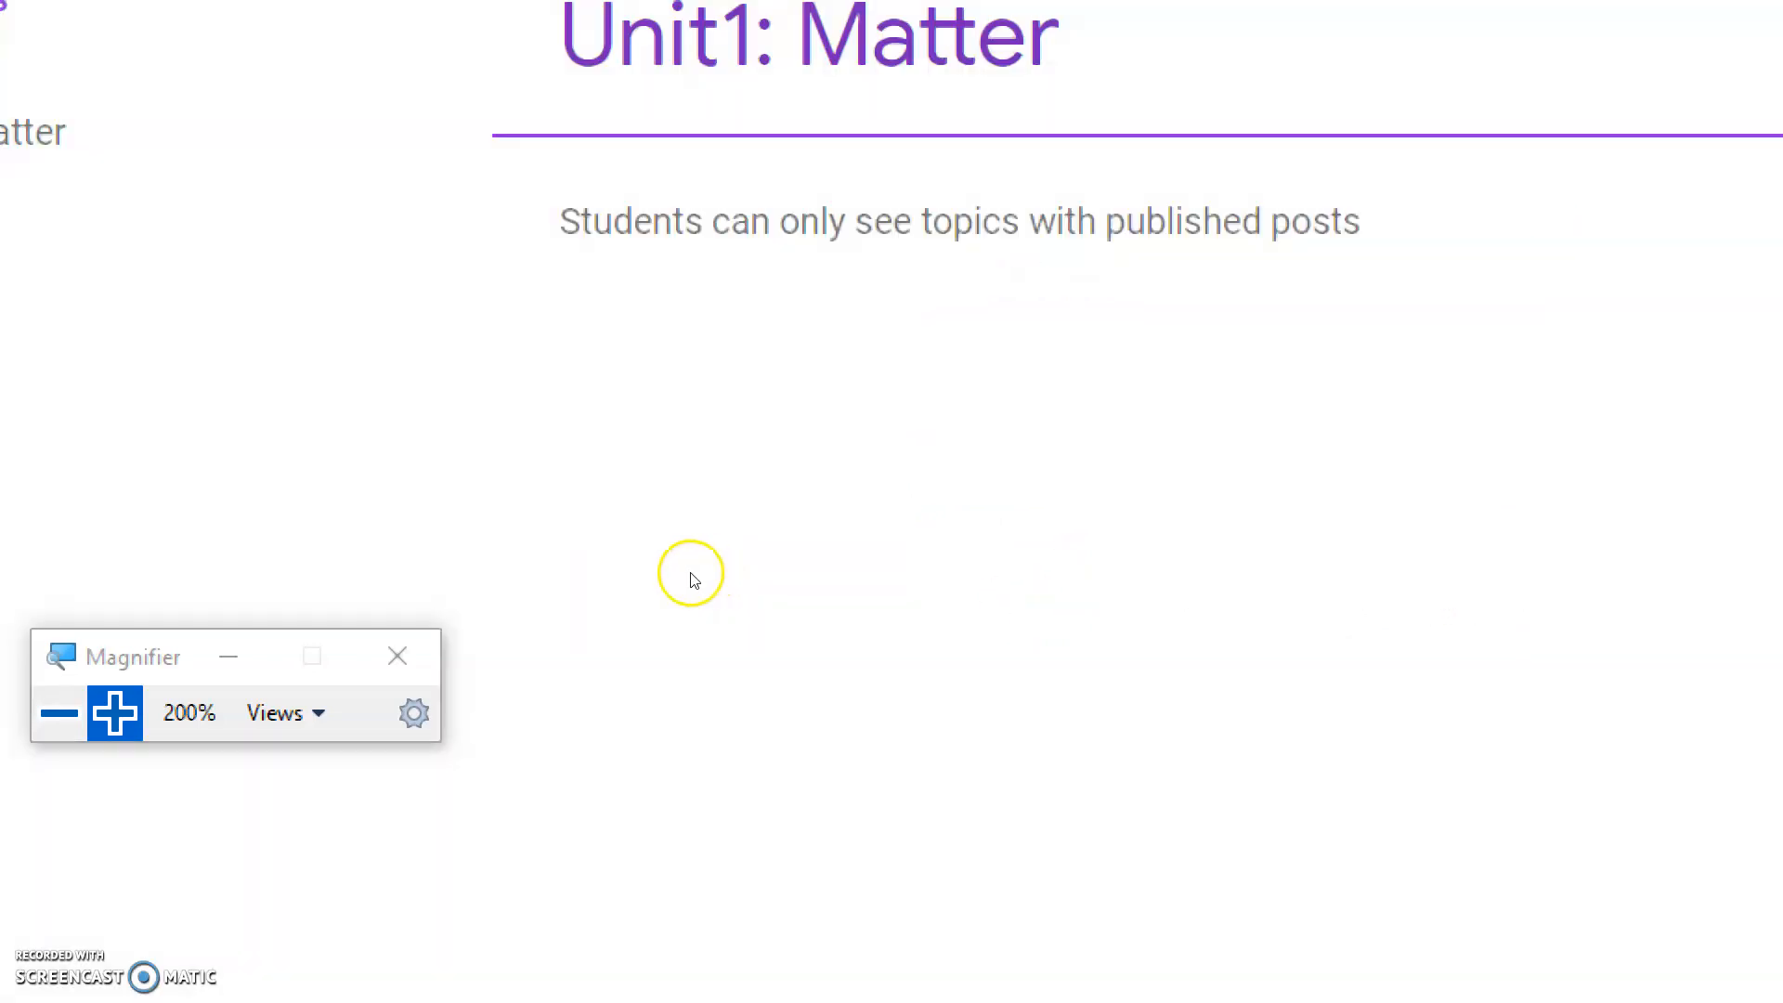
click(59, 713)
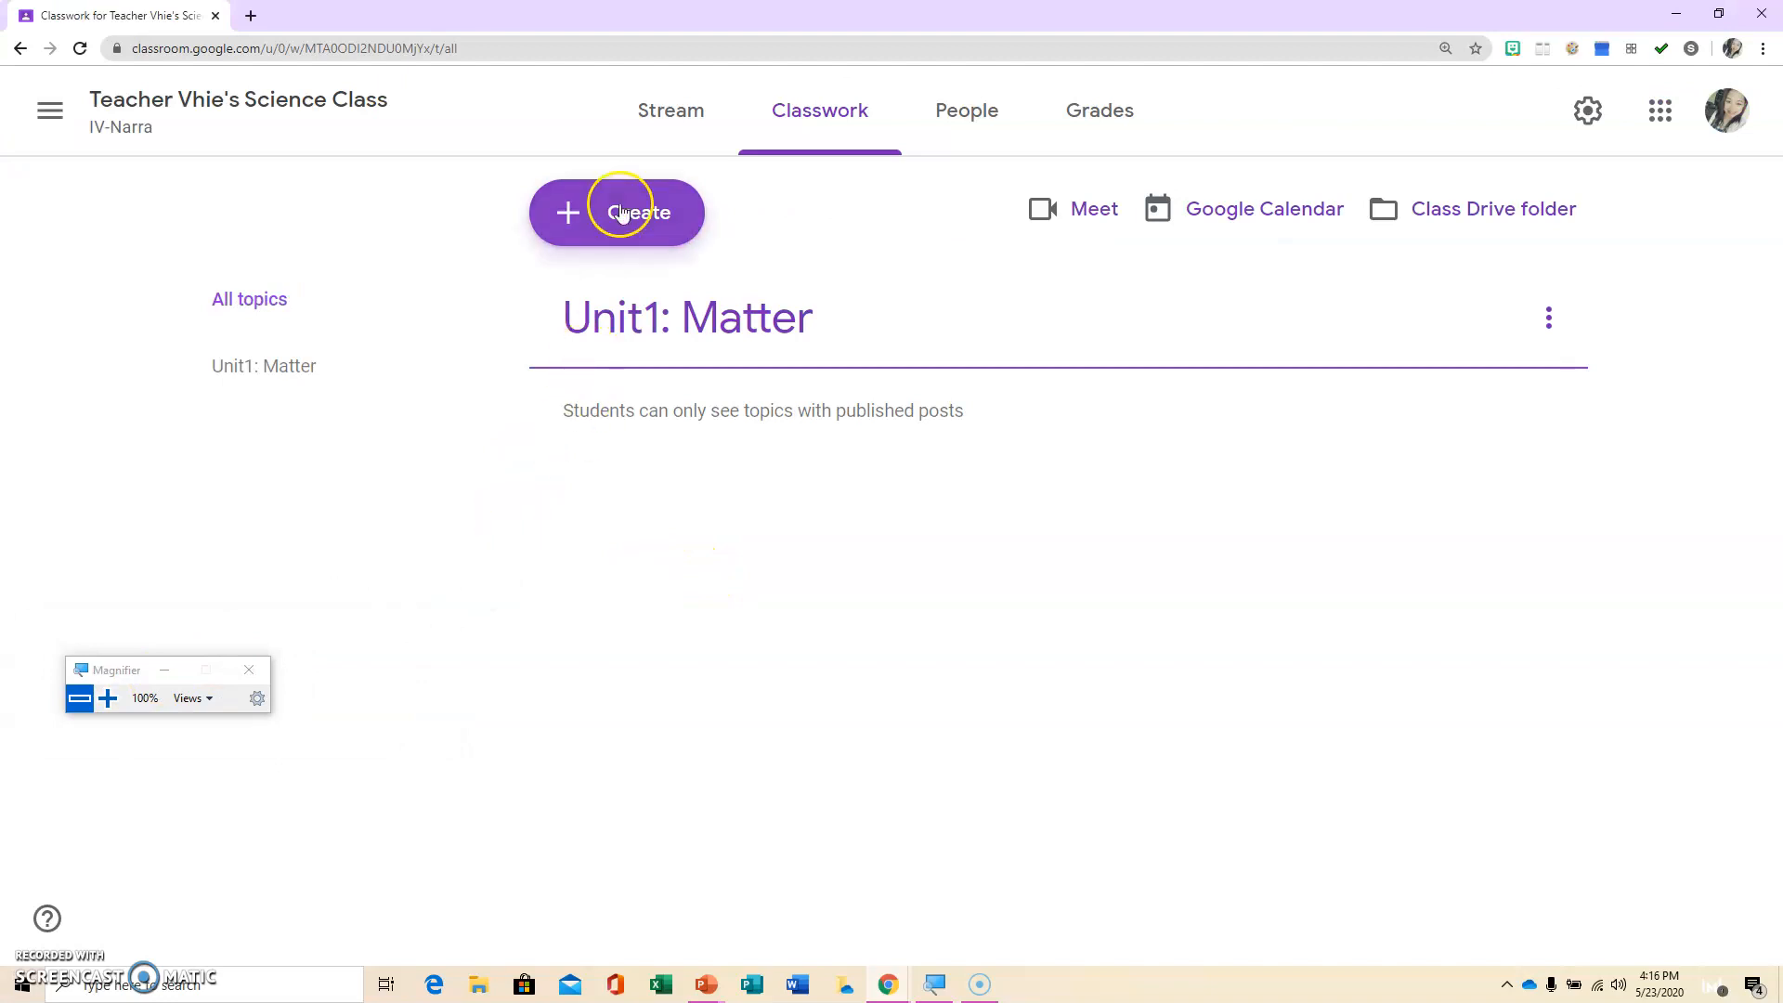
- Add a second classwork topic named "Unit 2: Living Things"
click(622, 213)
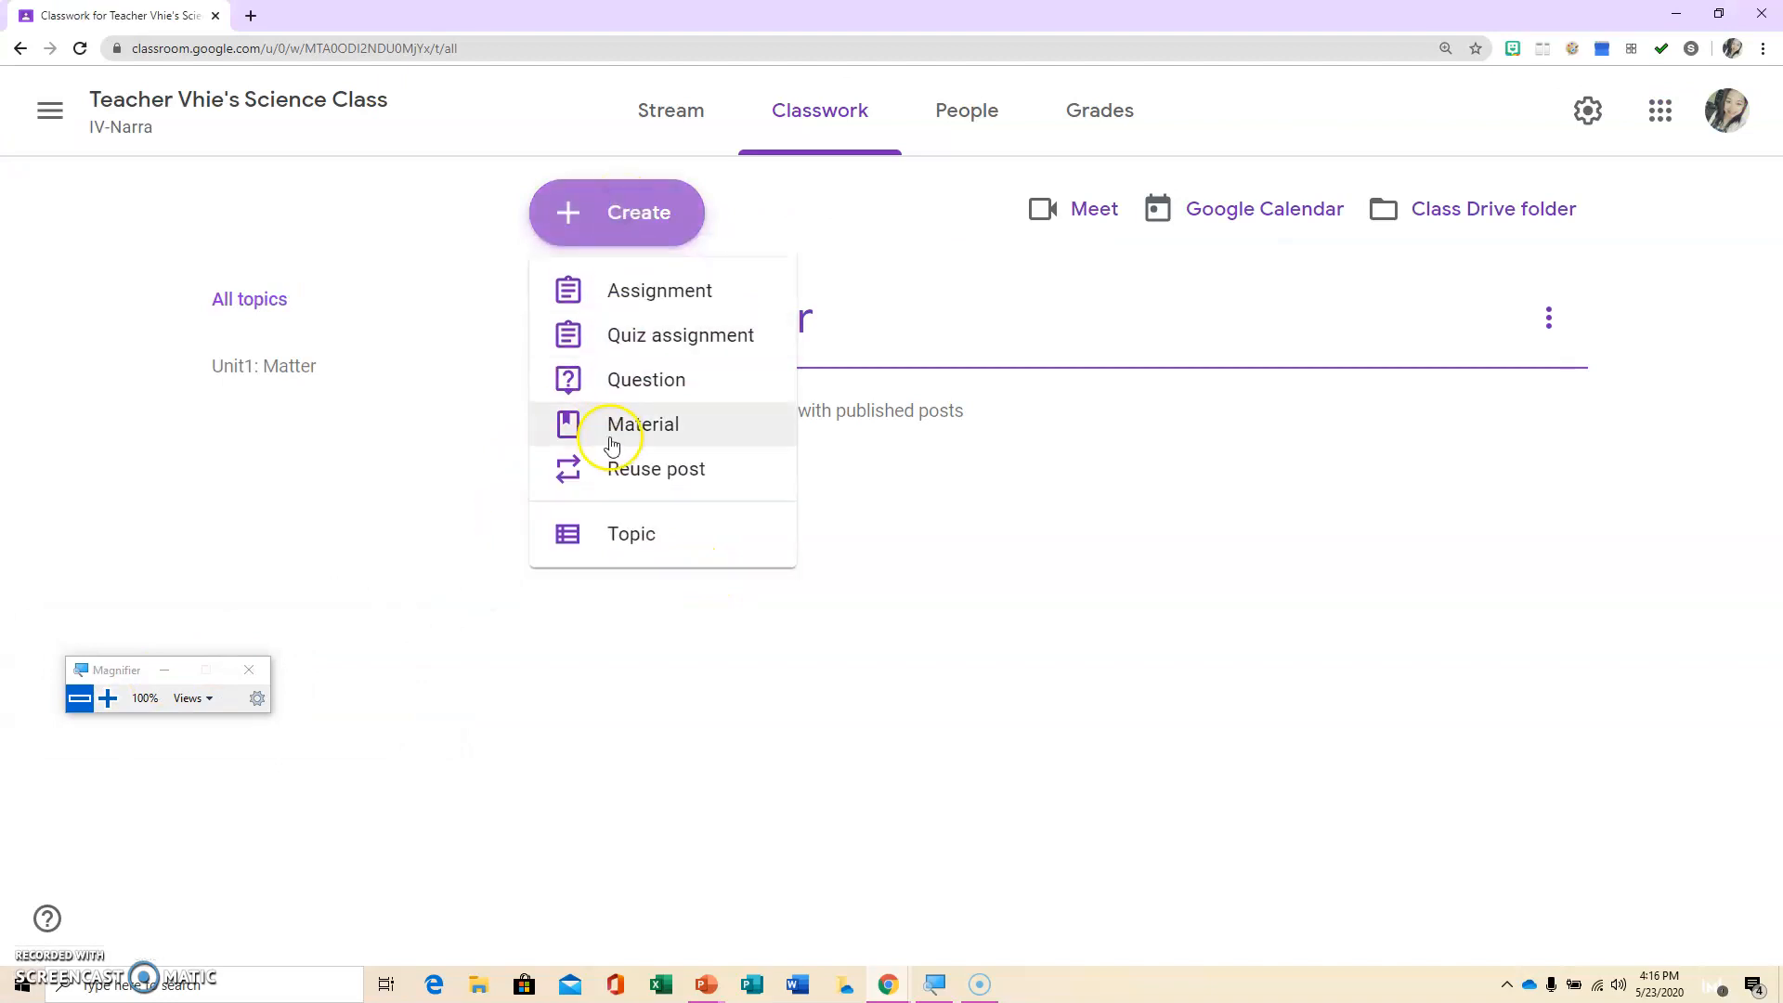
click(620, 527)
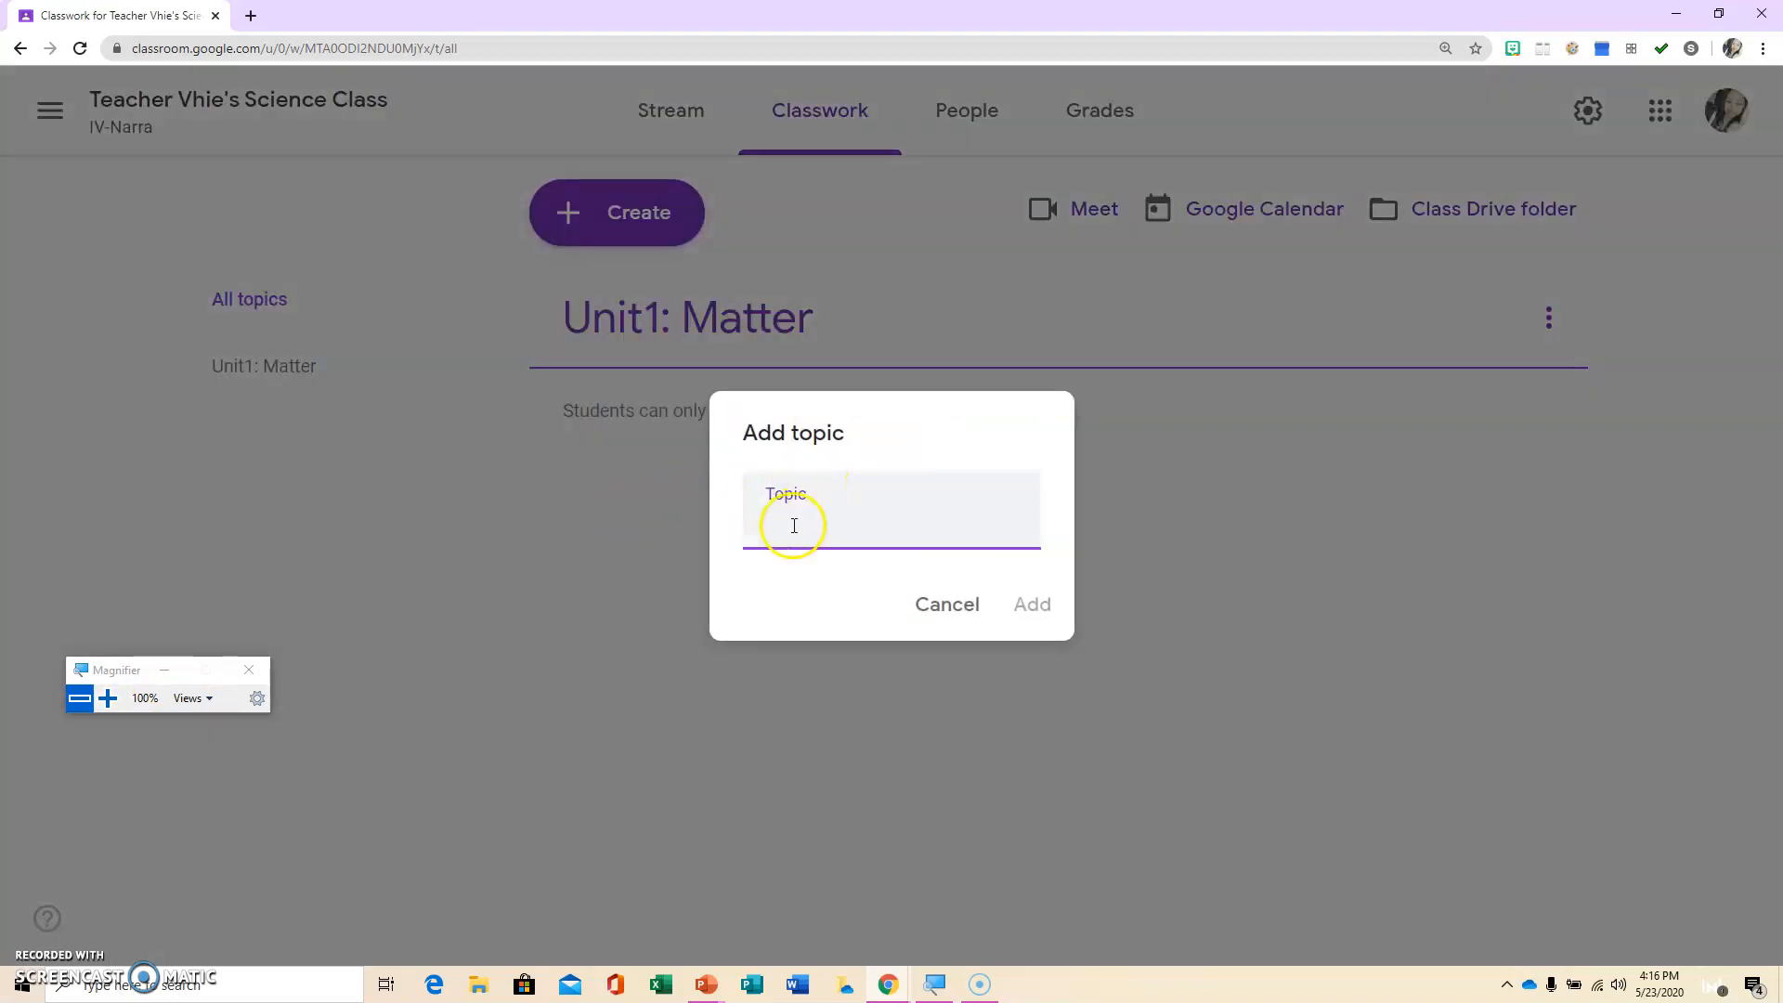
text(Unit 2)
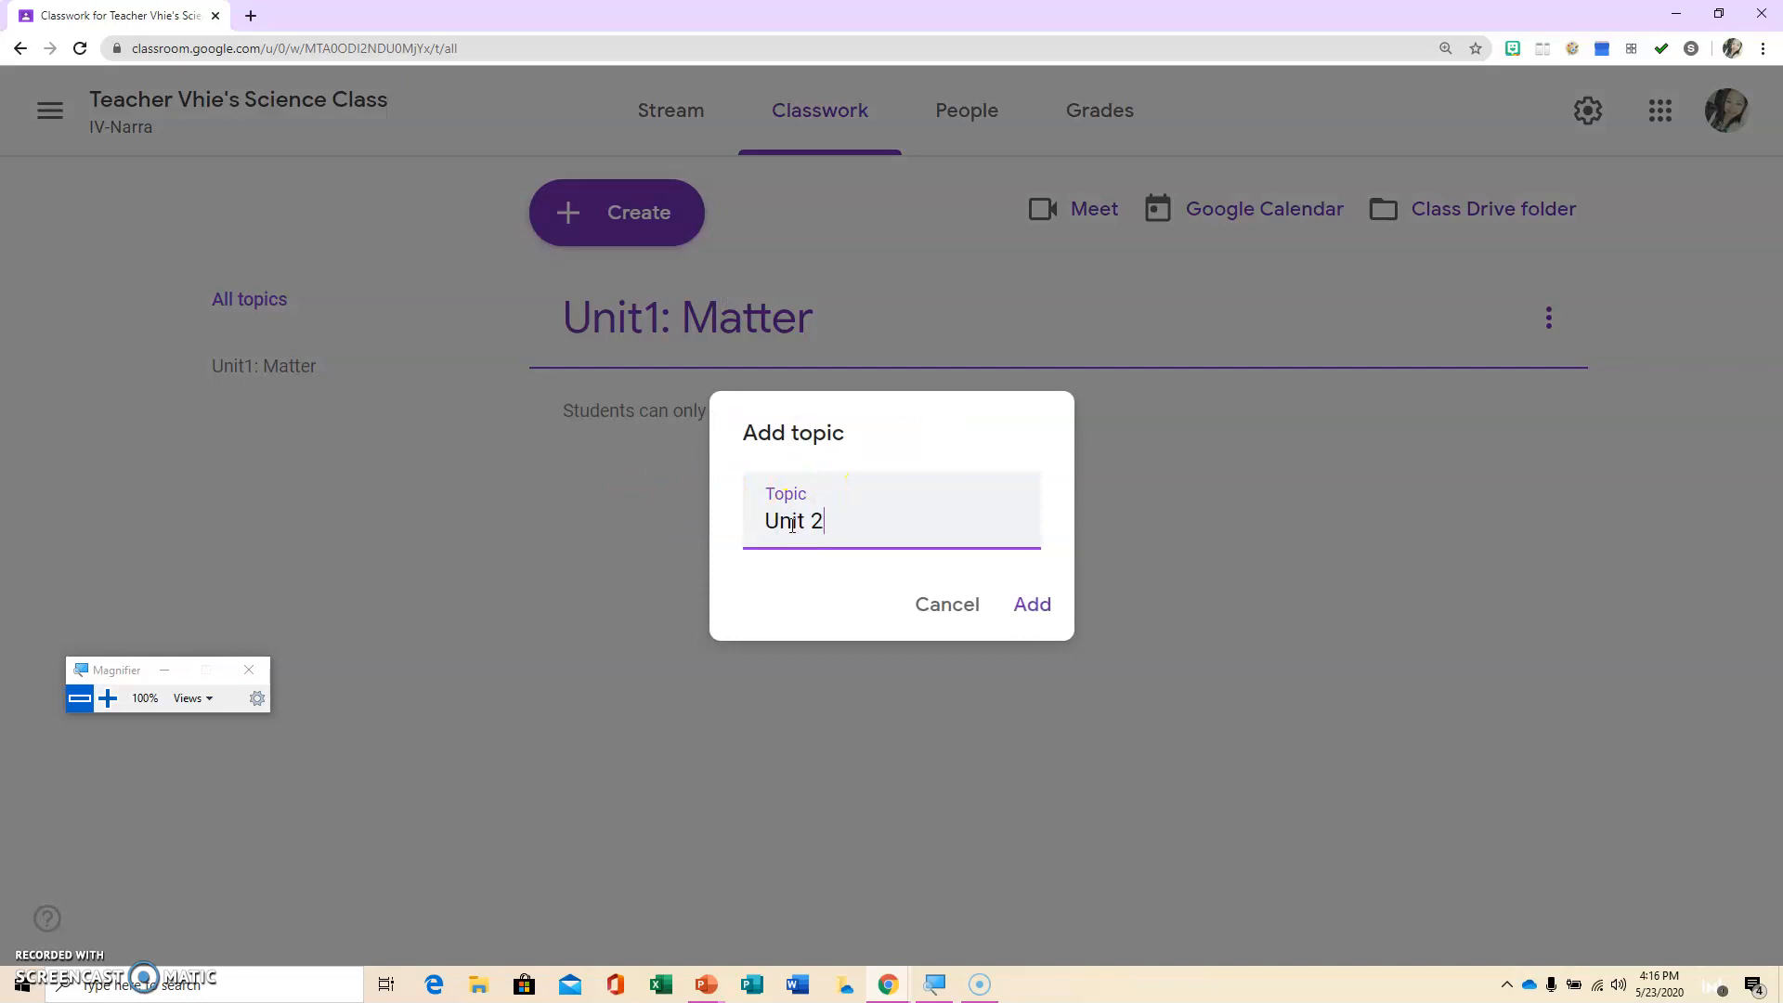
text(: Living Things)
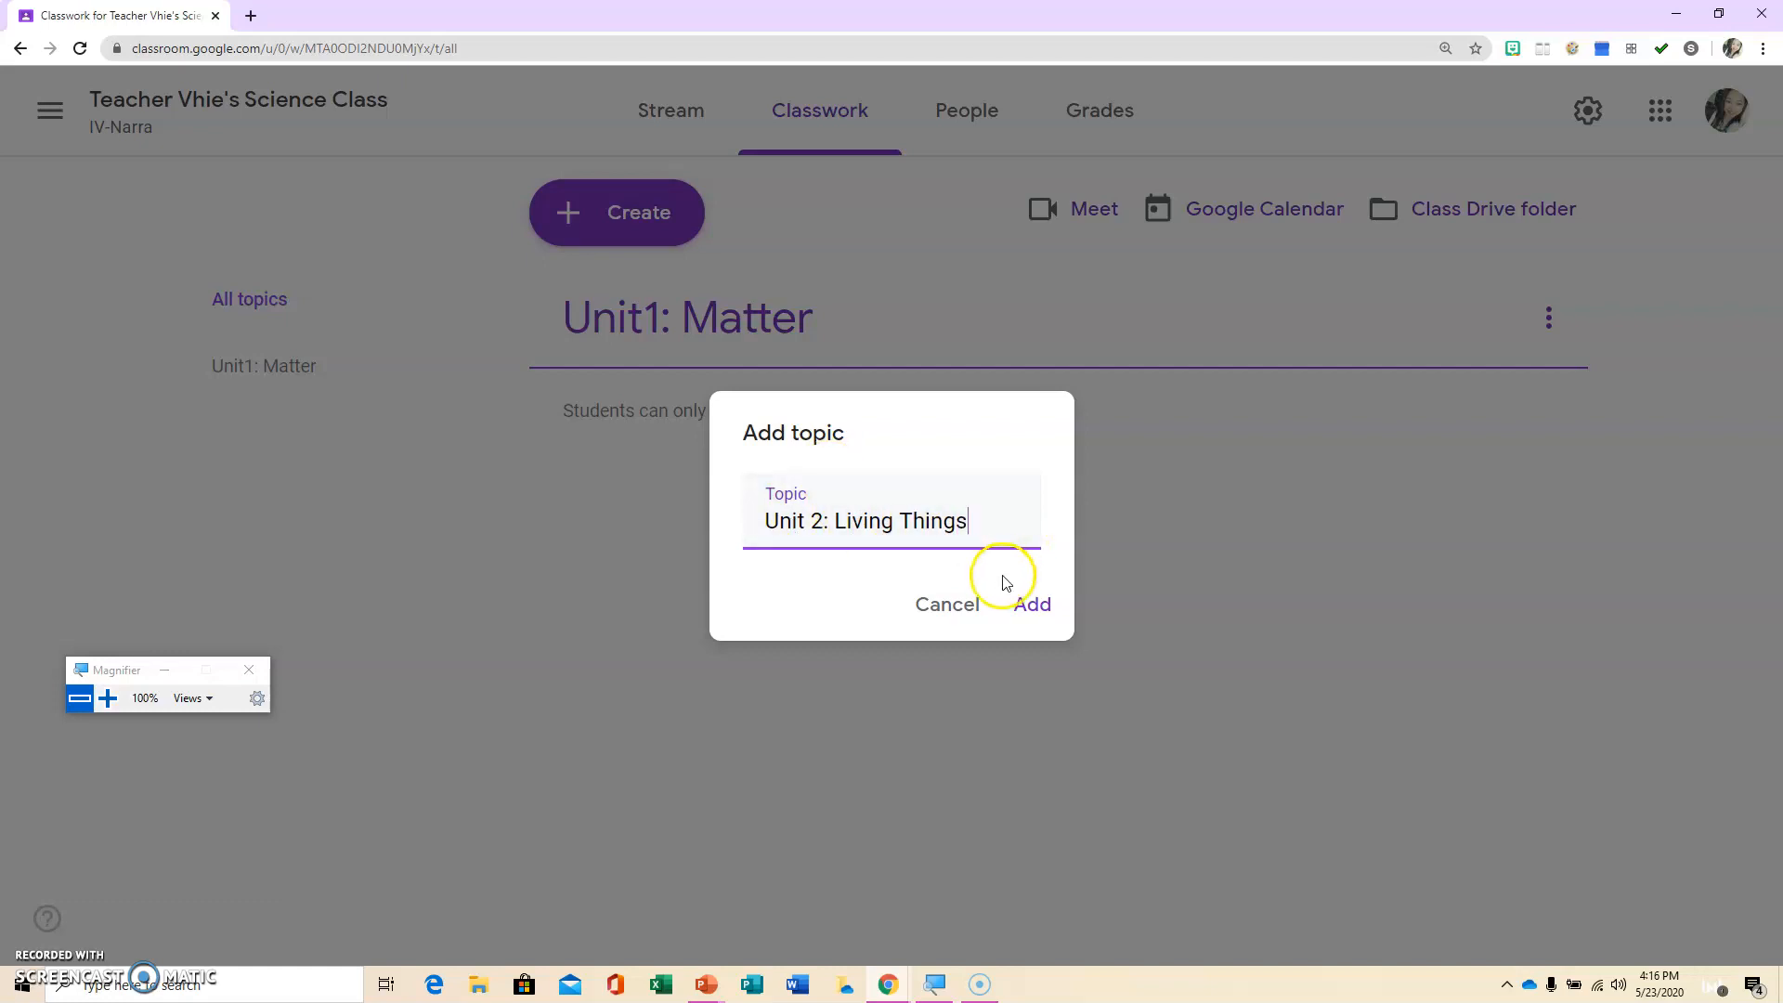
click(1029, 605)
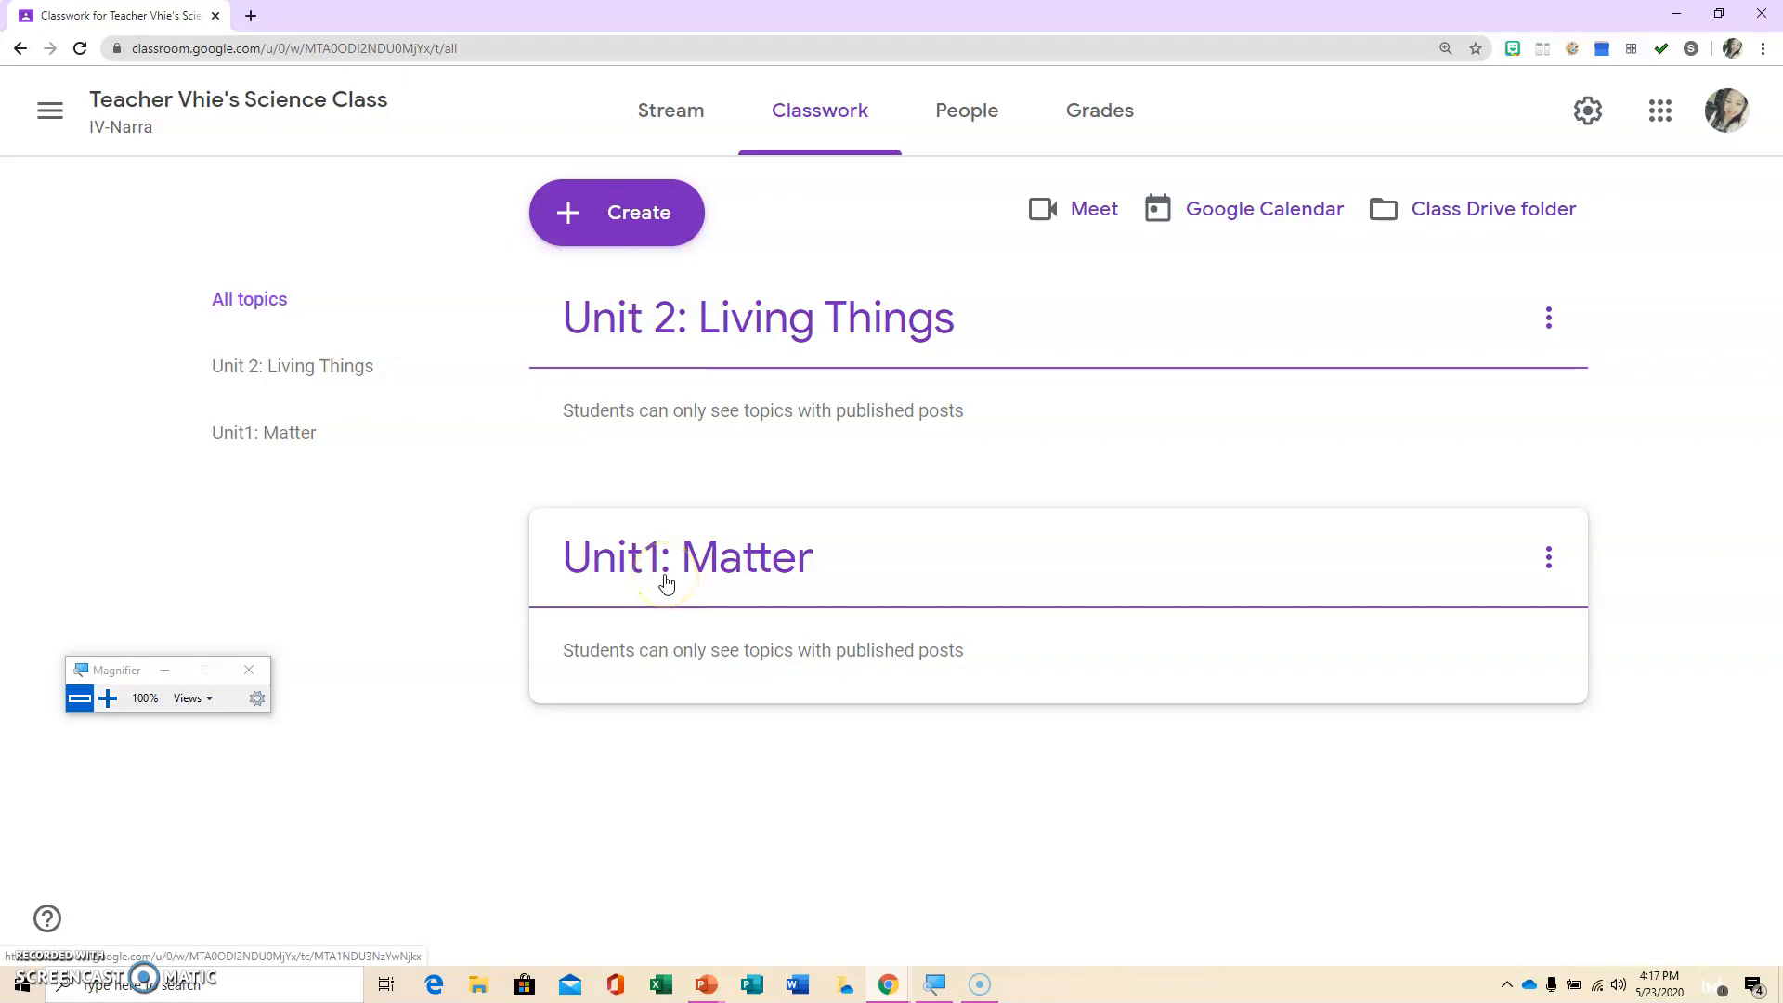
- Move the Unit1: Matter topic above Unit 2: Living Things and restore the teacher's window beside the student views
drag(666, 581, 723, 275)
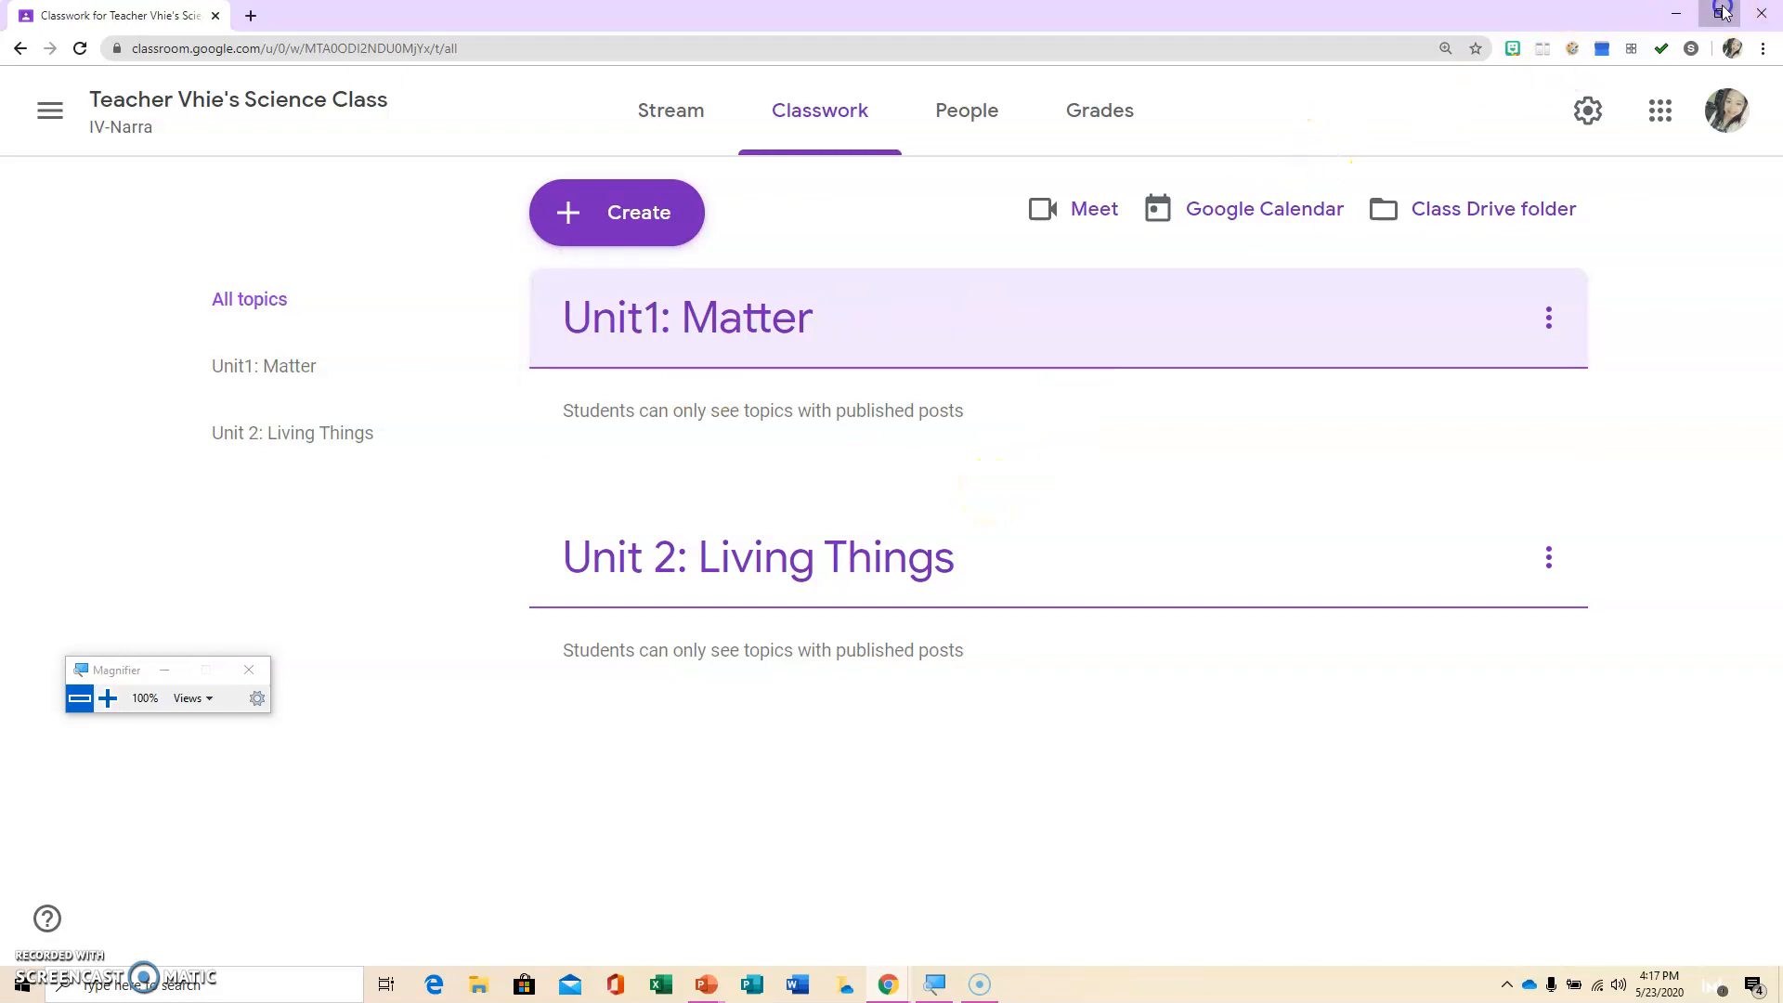
click(1762, 13)
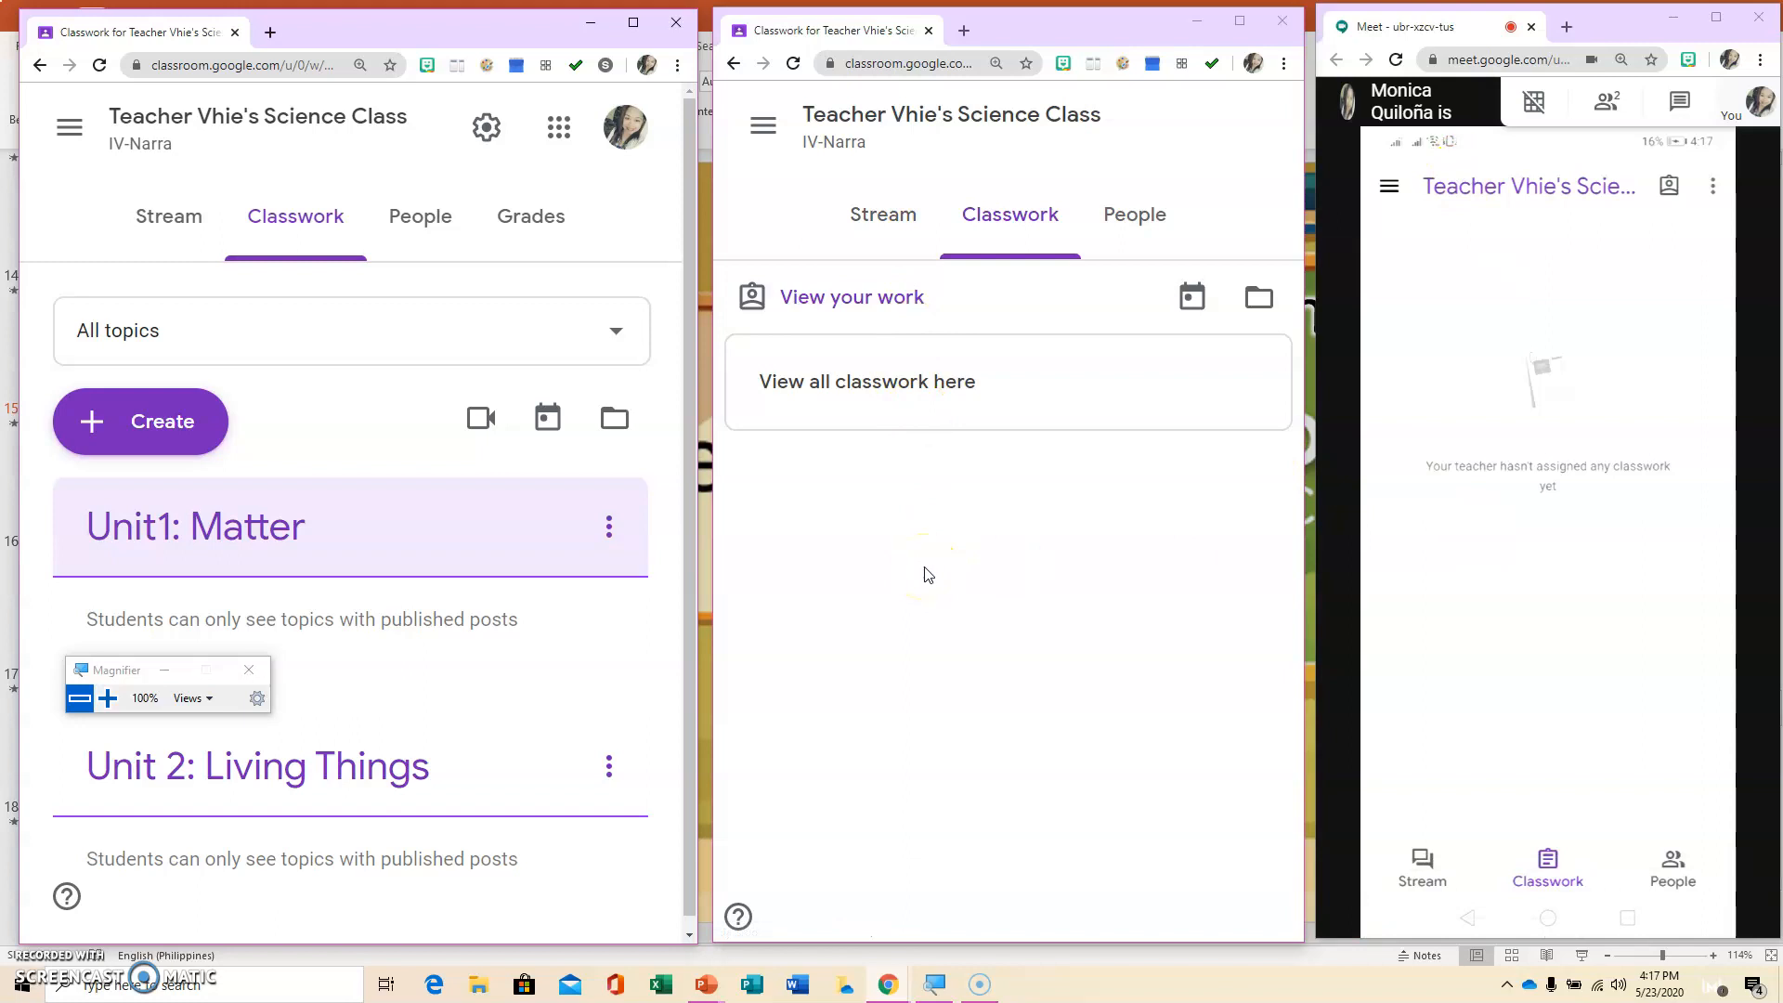
- Maximize the teacher's window and start a new assignment for the class
click(633, 22)
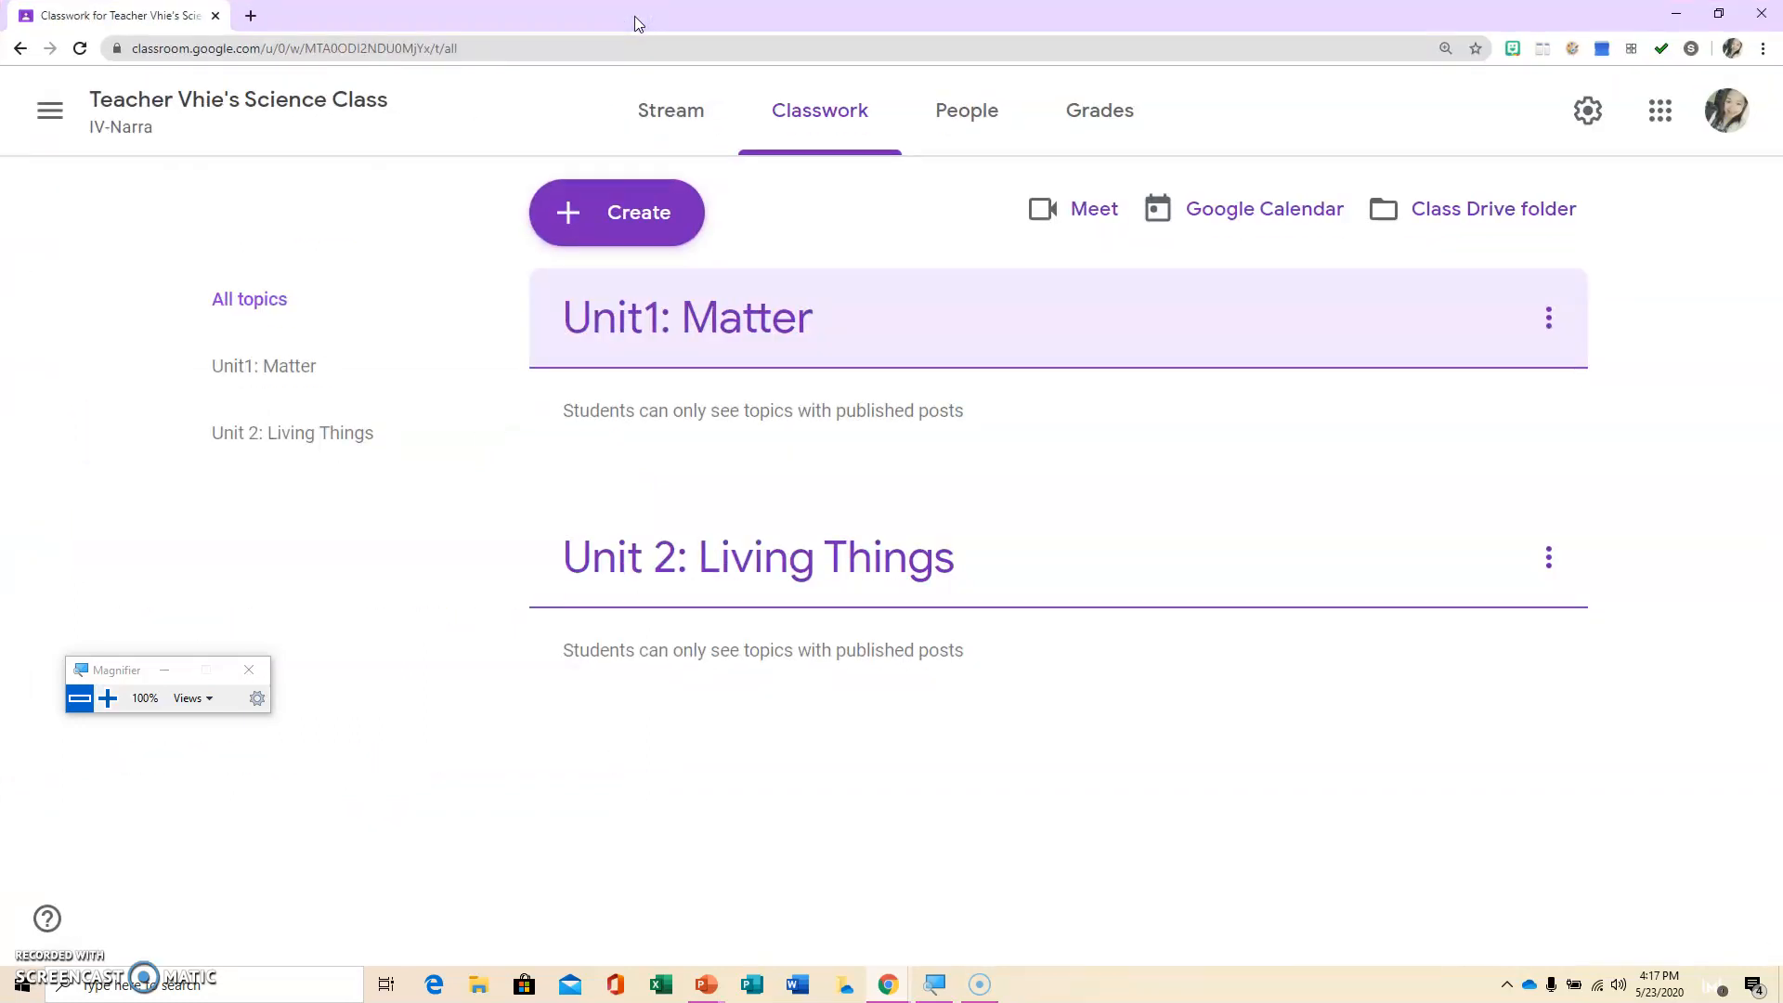
click(594, 212)
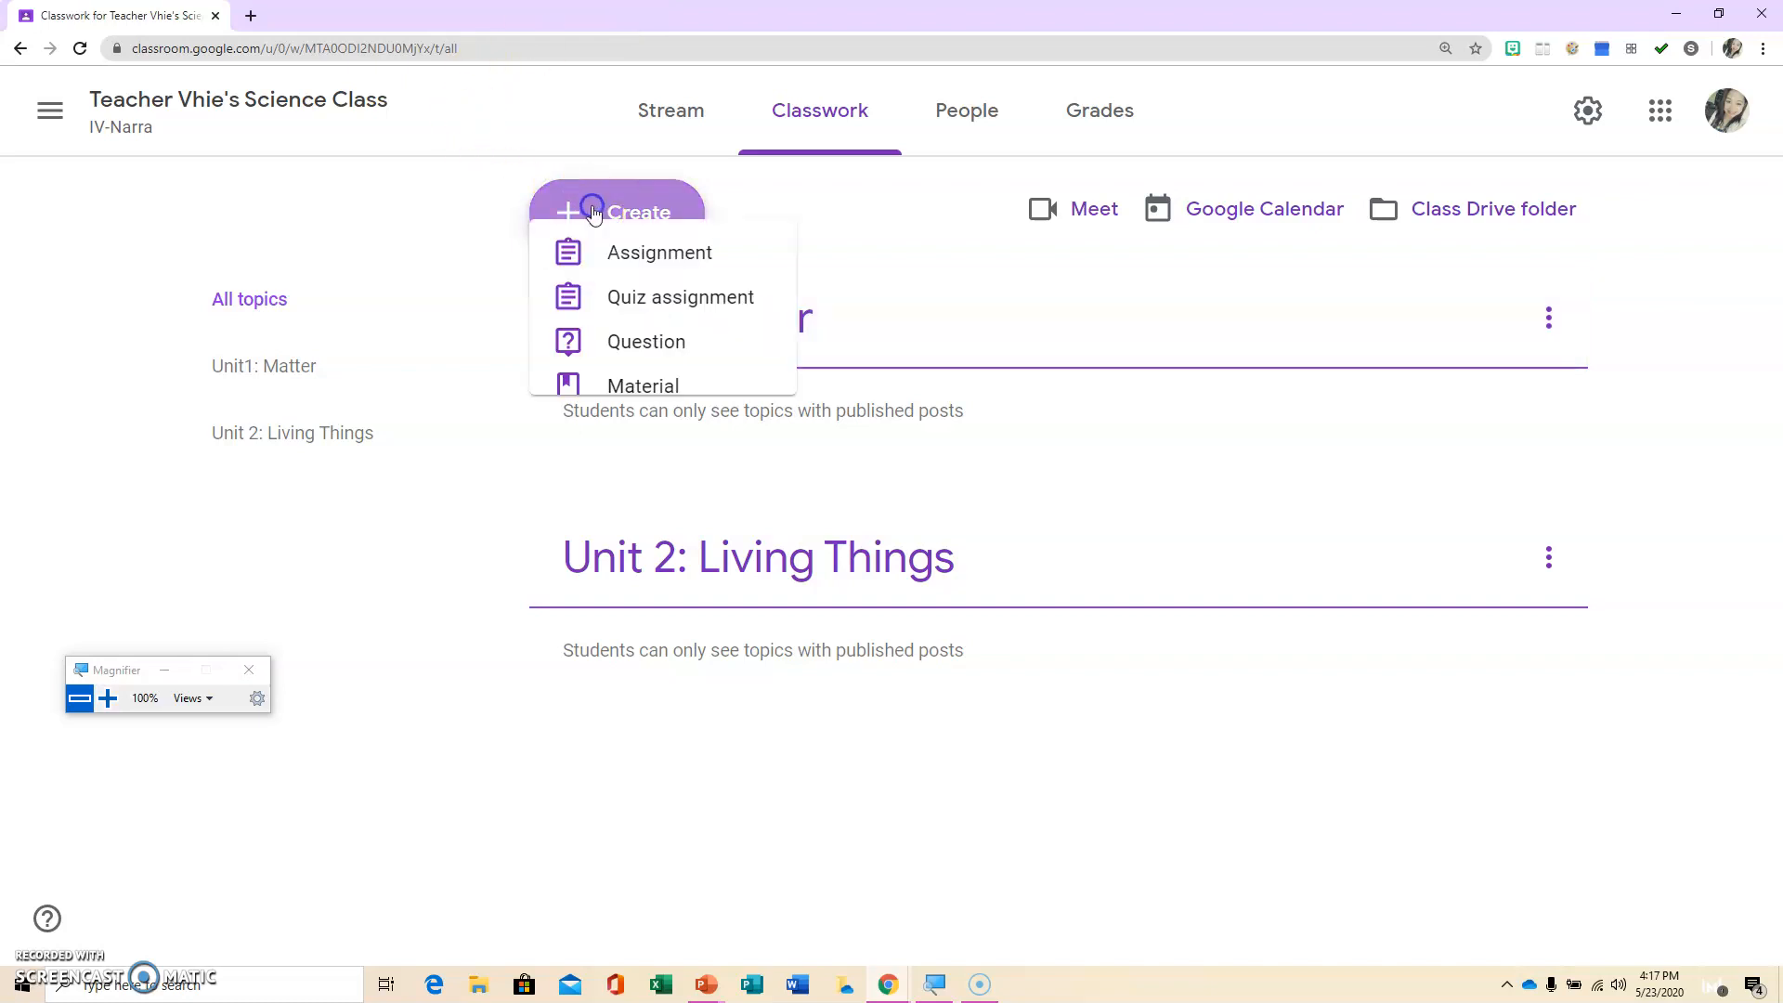
click(599, 291)
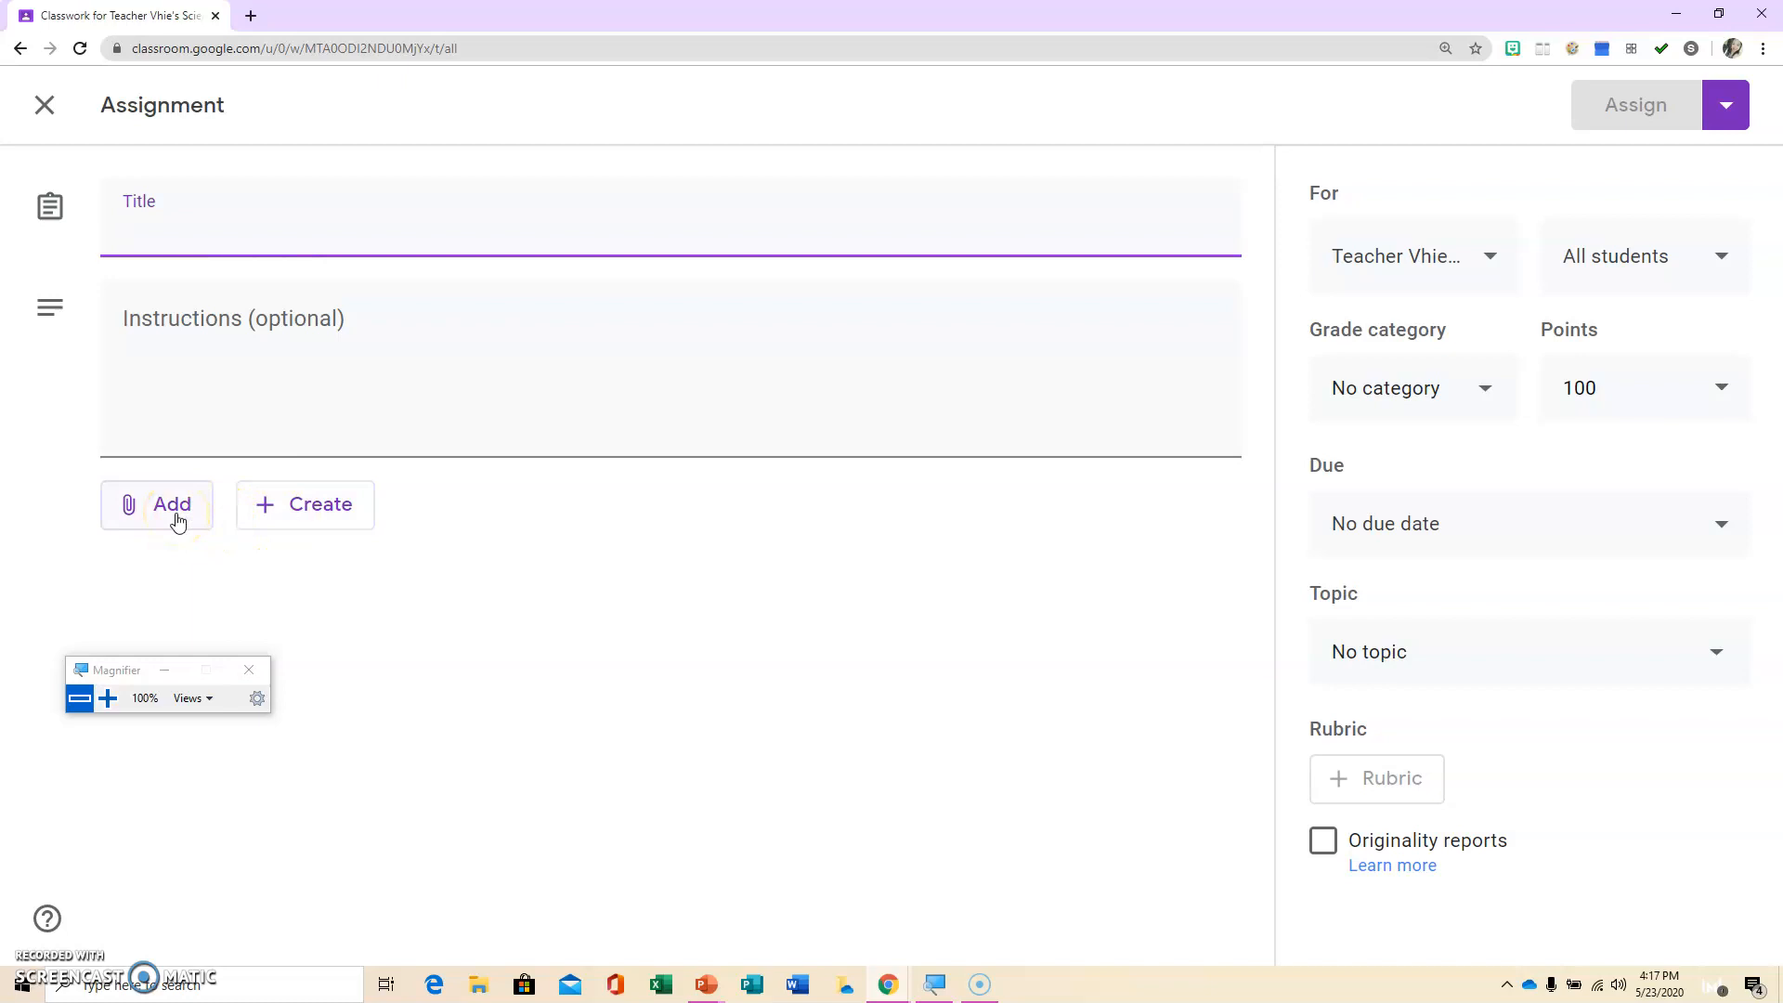
- Magnify the new assignment form to 200% and examine the available attachment sources
click(108, 698)
click(163, 510)
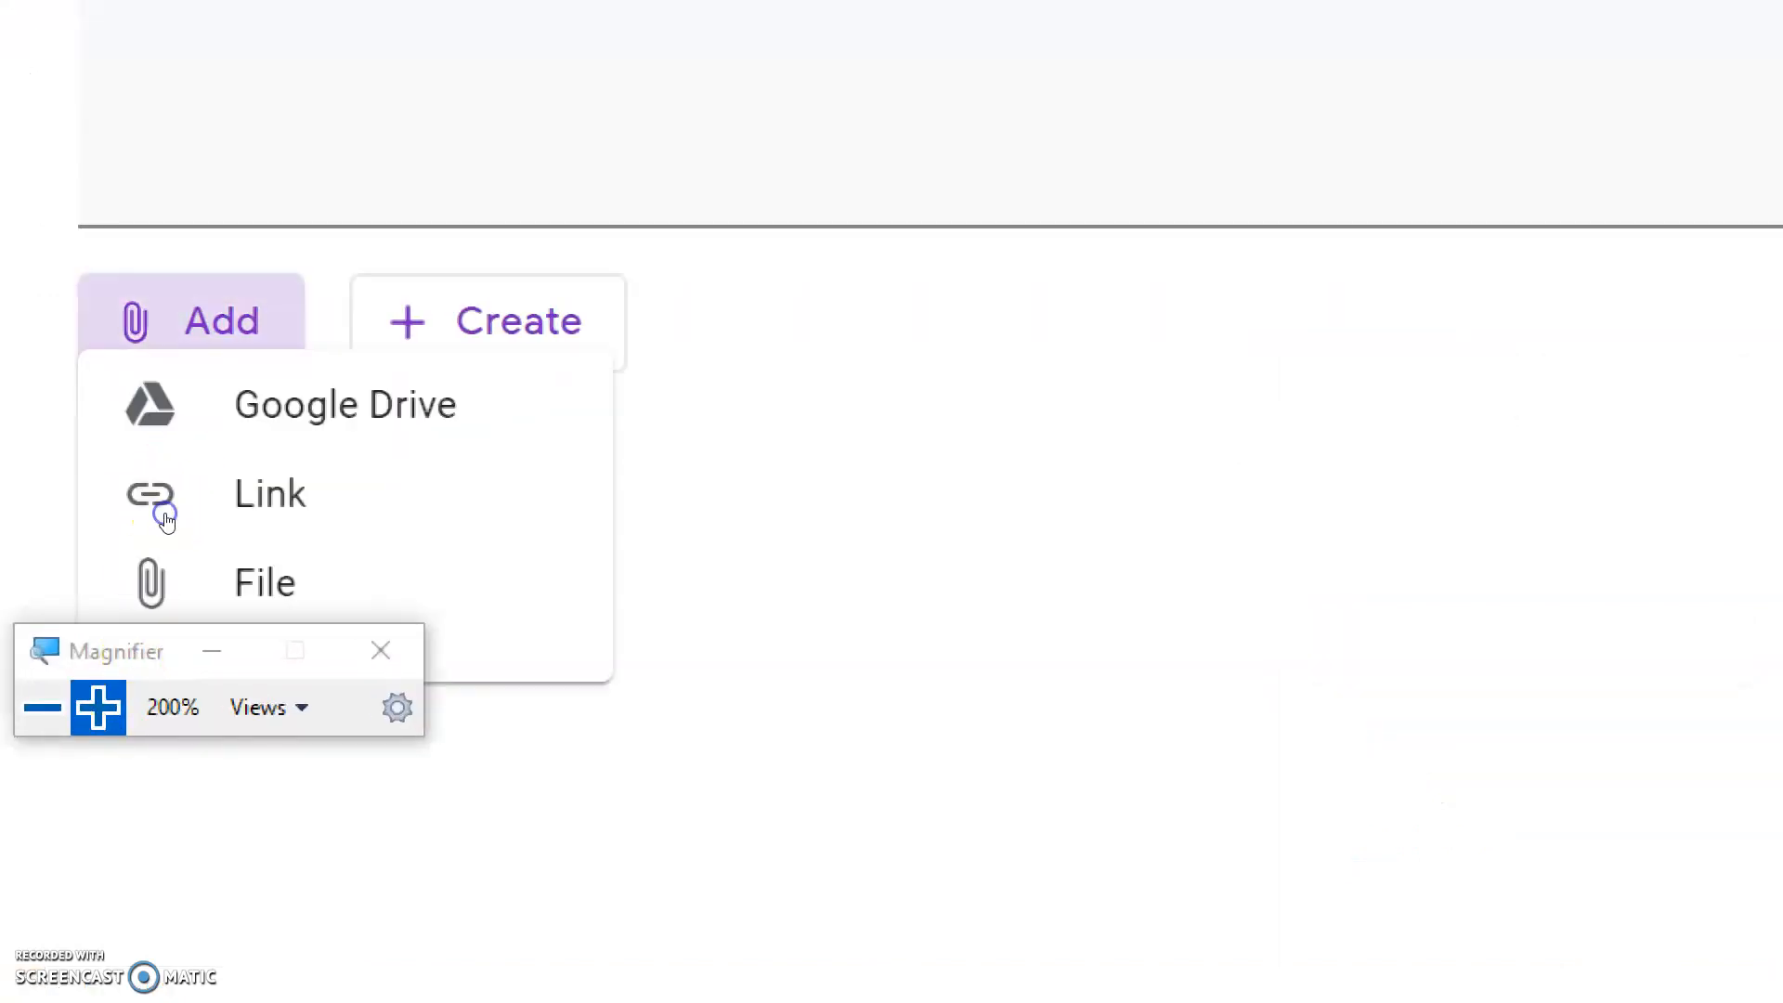
drag(130, 661, 184, 985)
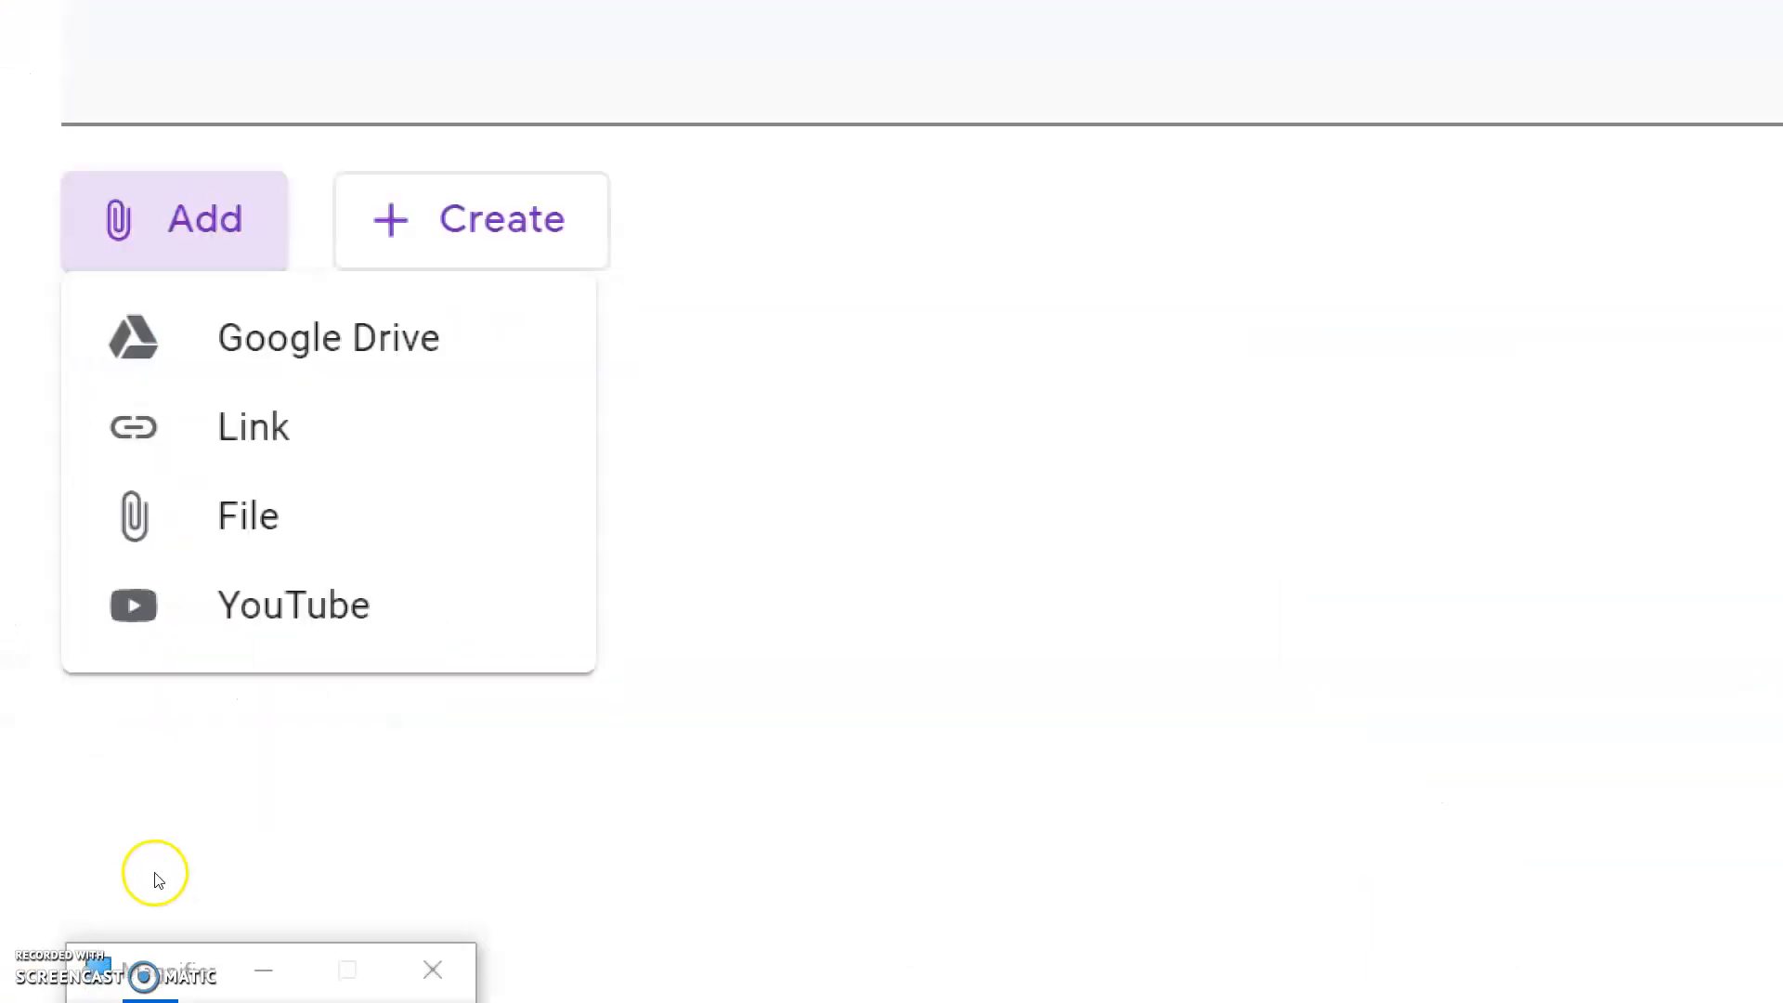
click(193, 582)
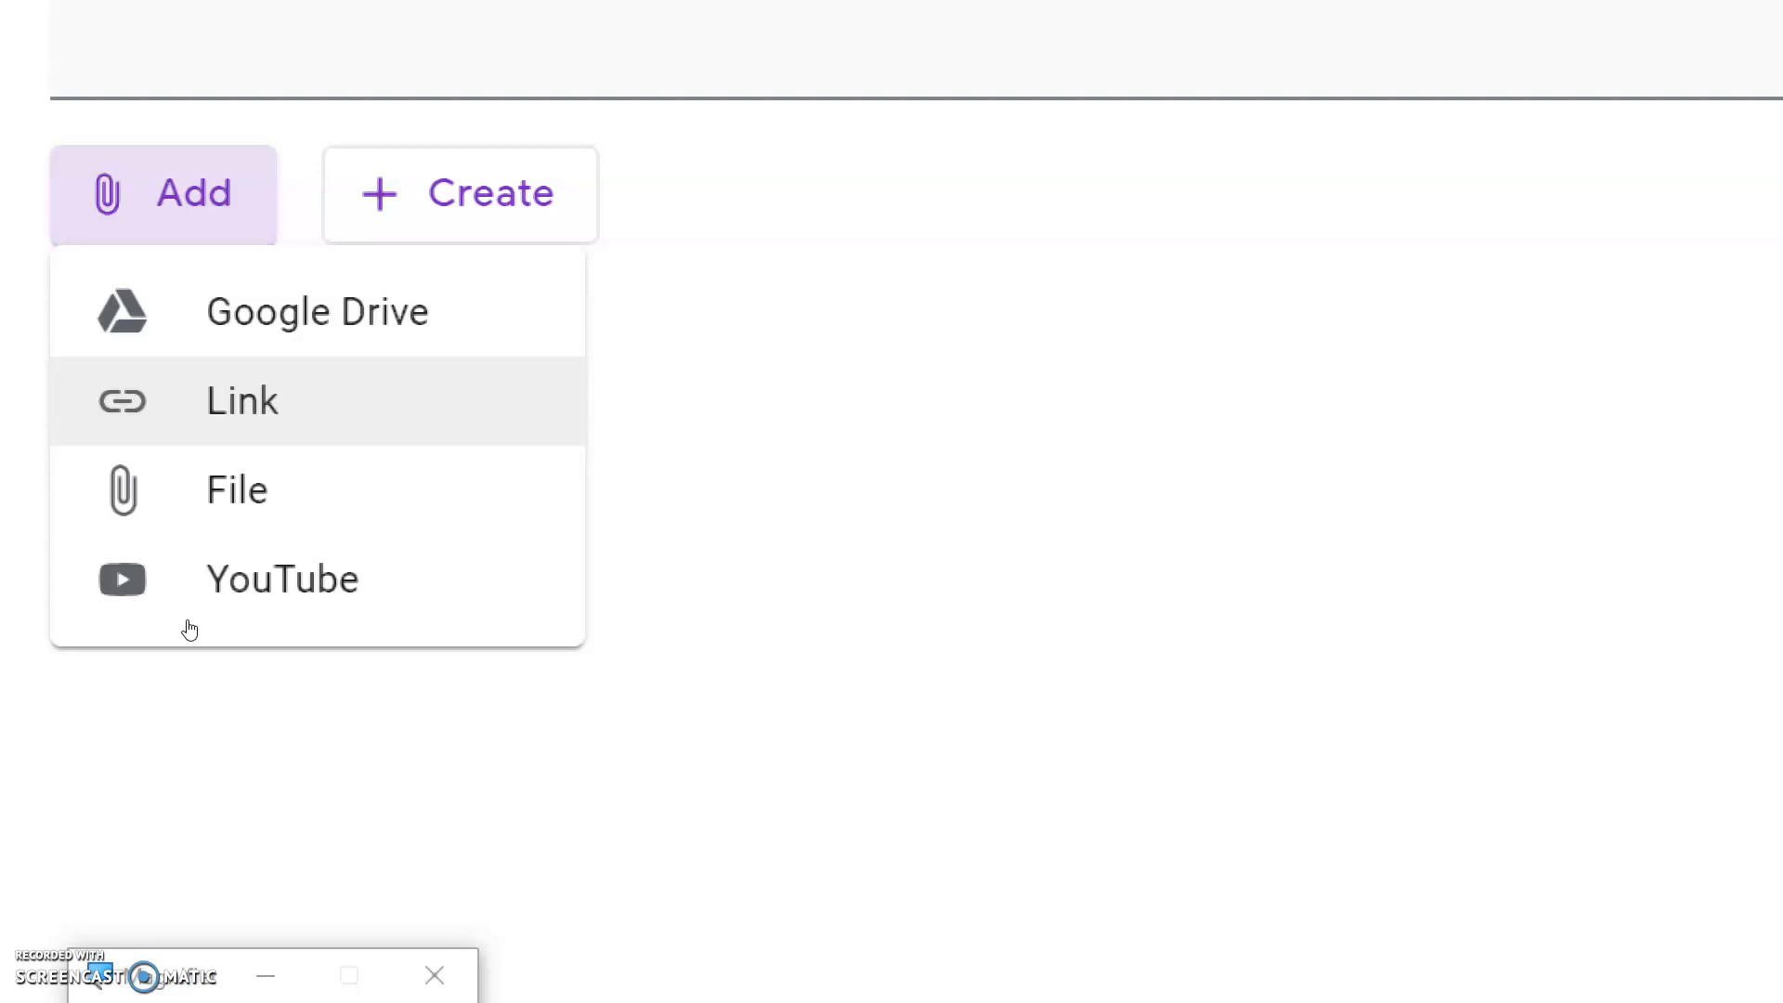
click(193, 670)
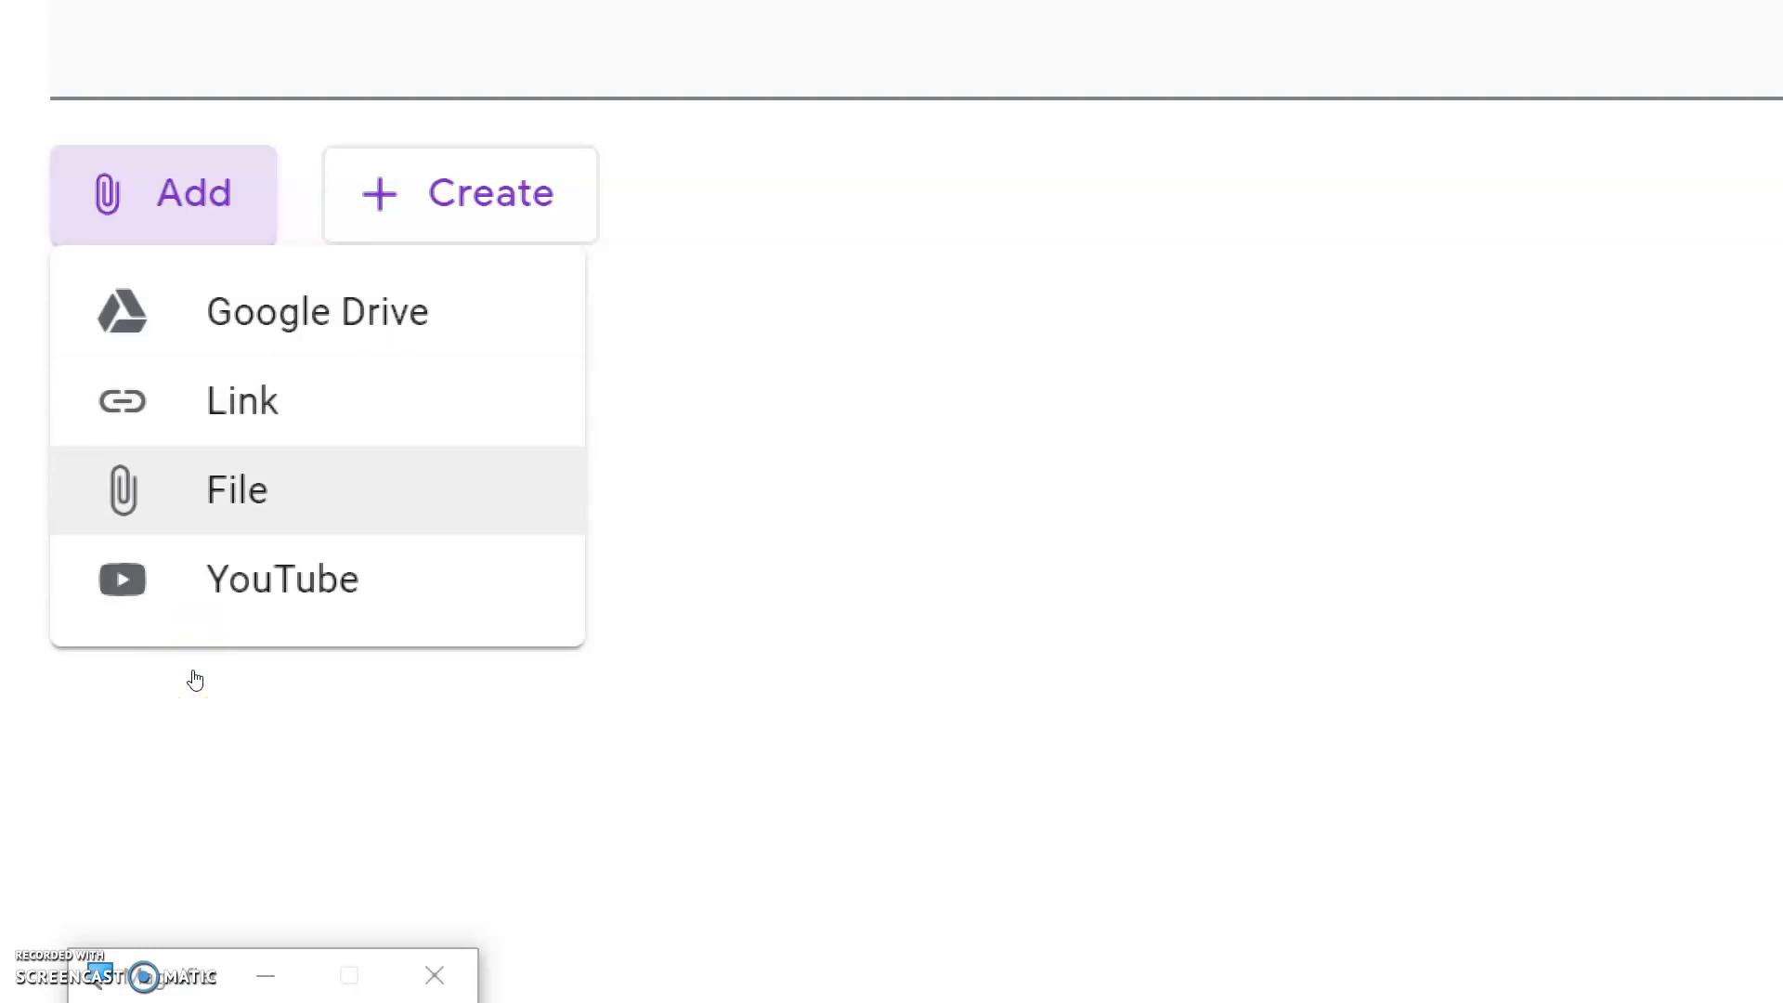
click(193, 700)
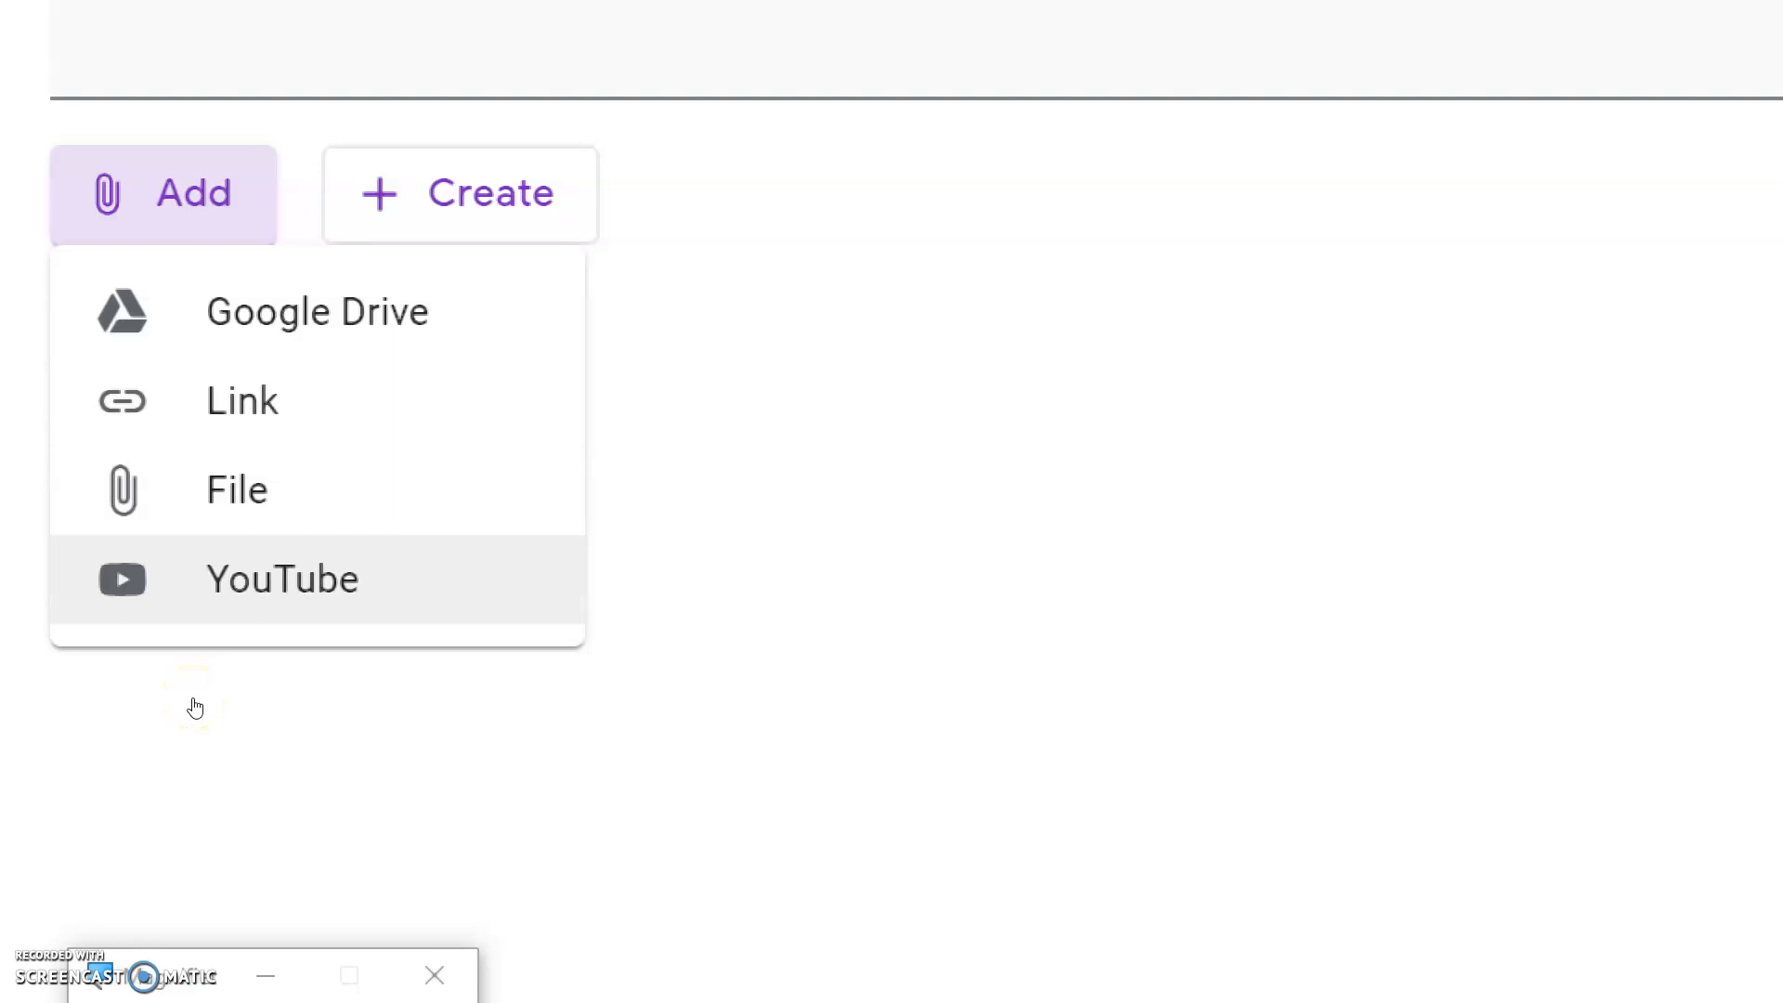
click(158, 499)
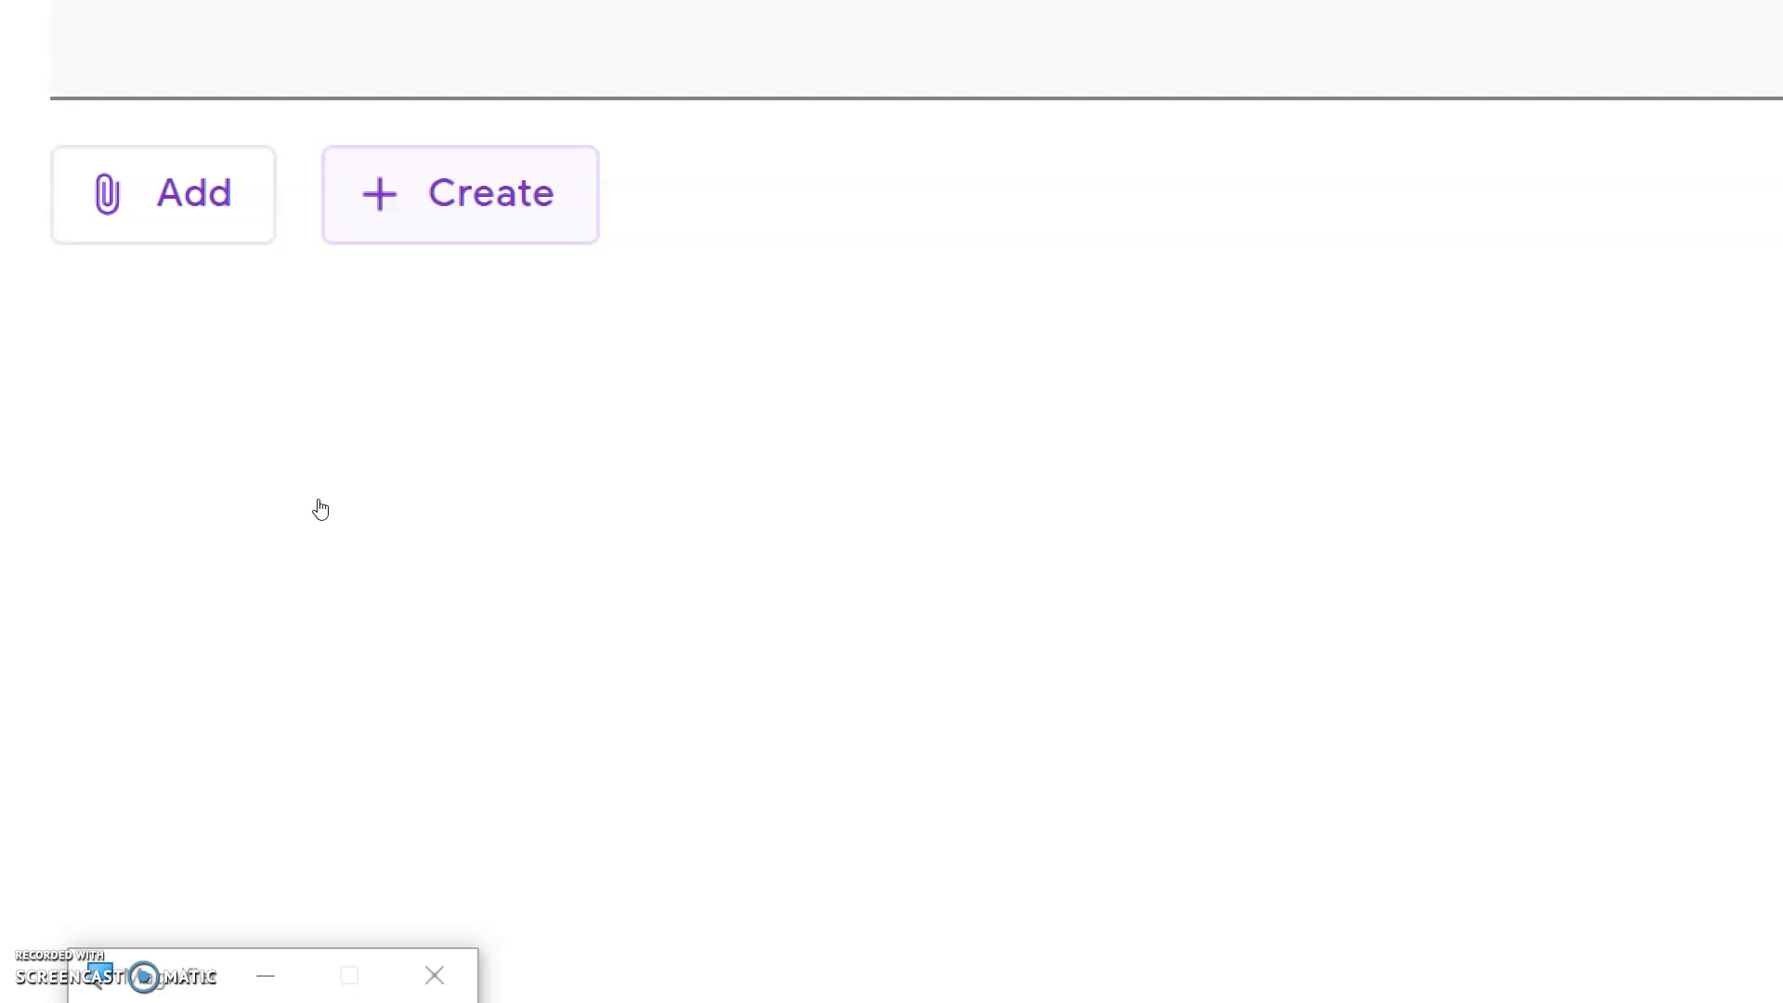
- Attach the 0001-Performance Activity slides from the Q1W1DAY1 folder inside Science IV LMs in My Drive to the assignment
click(319, 502)
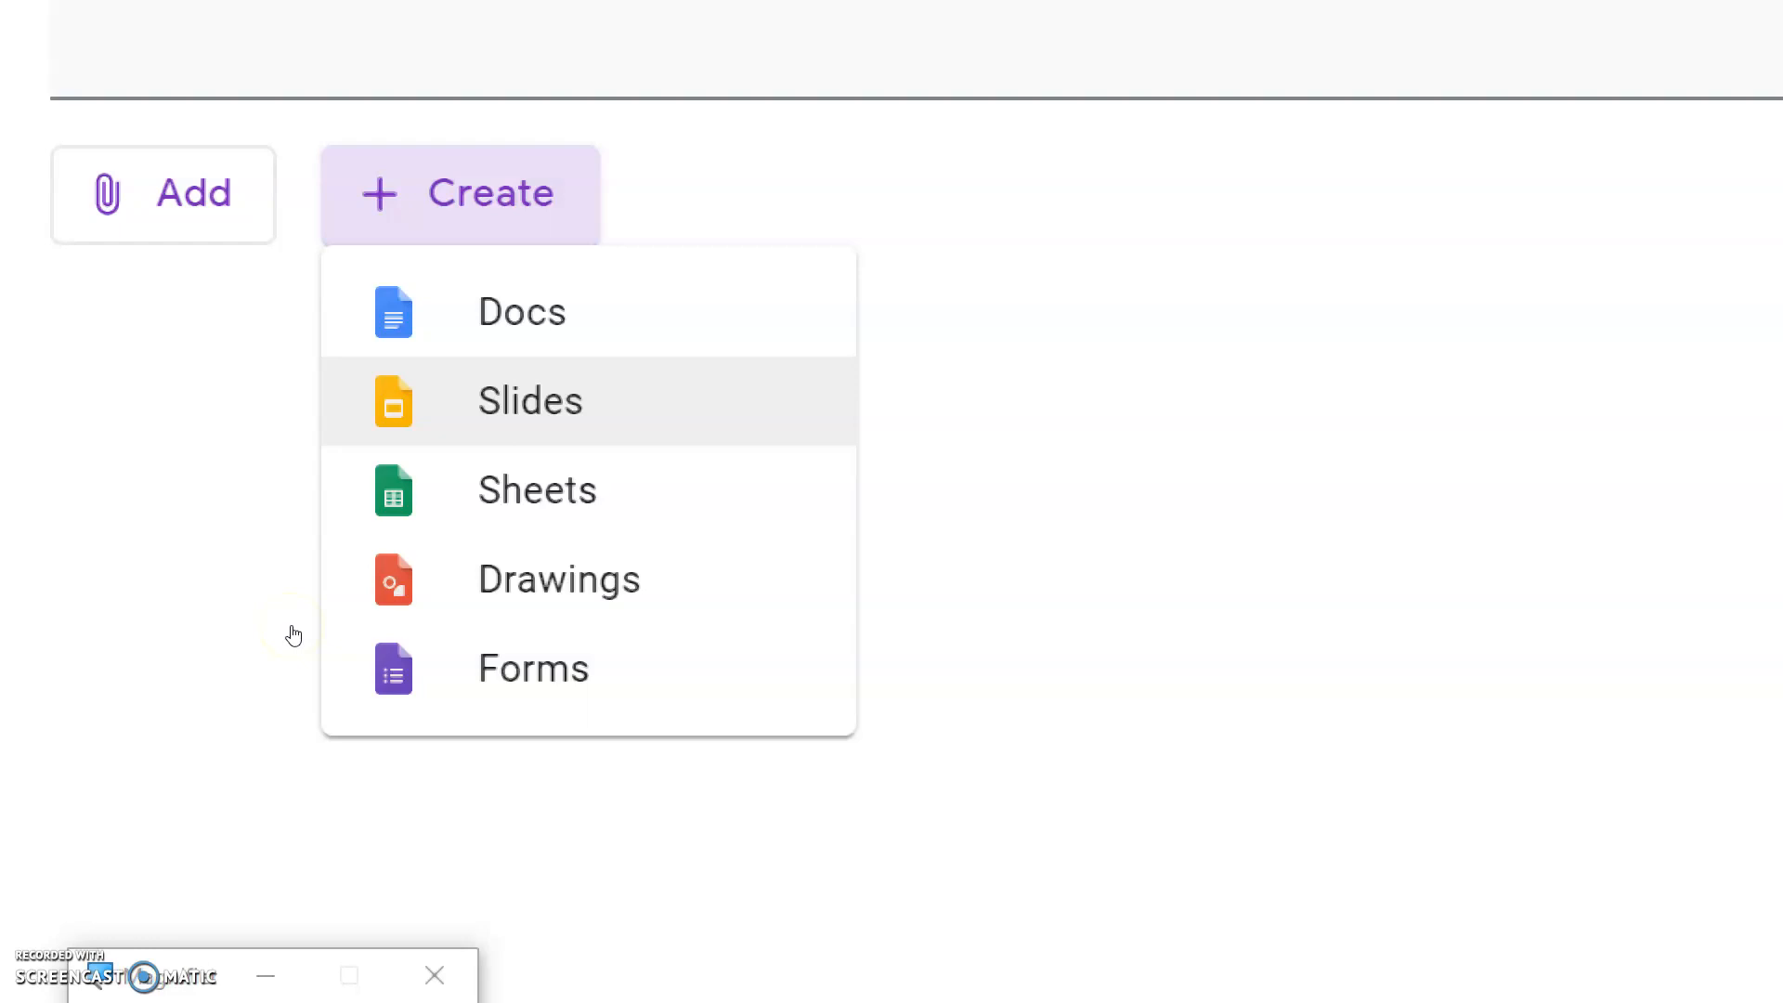
click(167, 512)
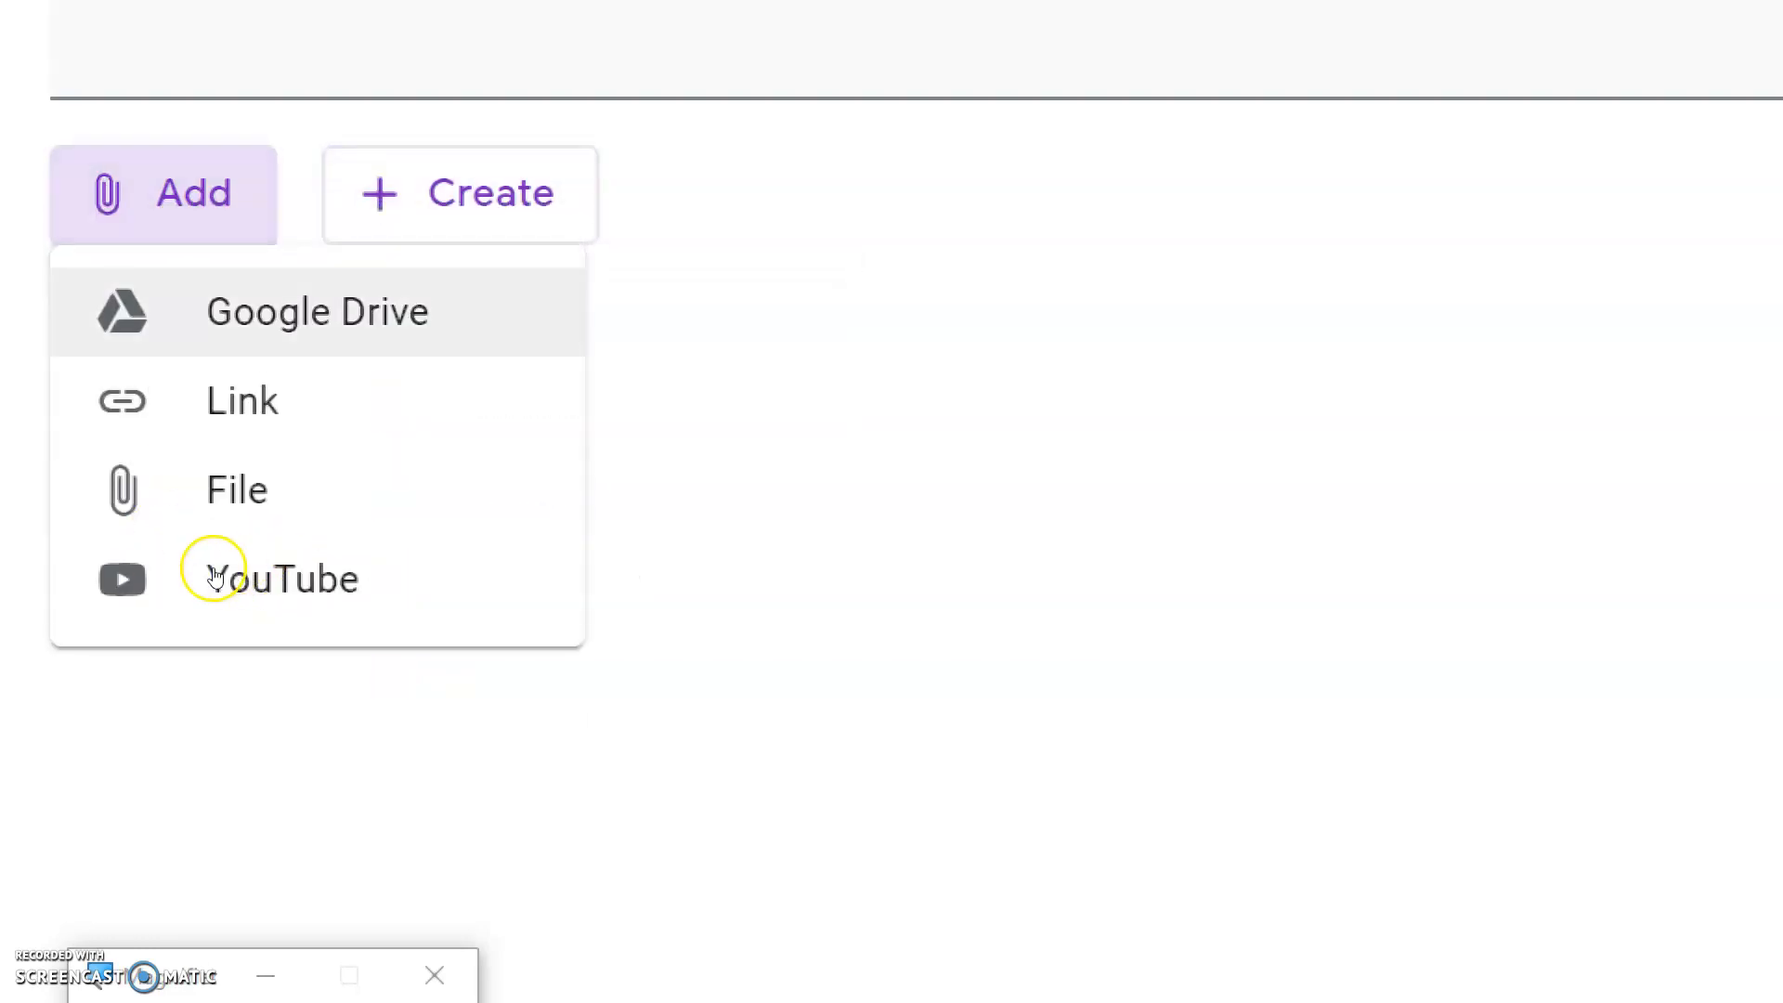
click(275, 578)
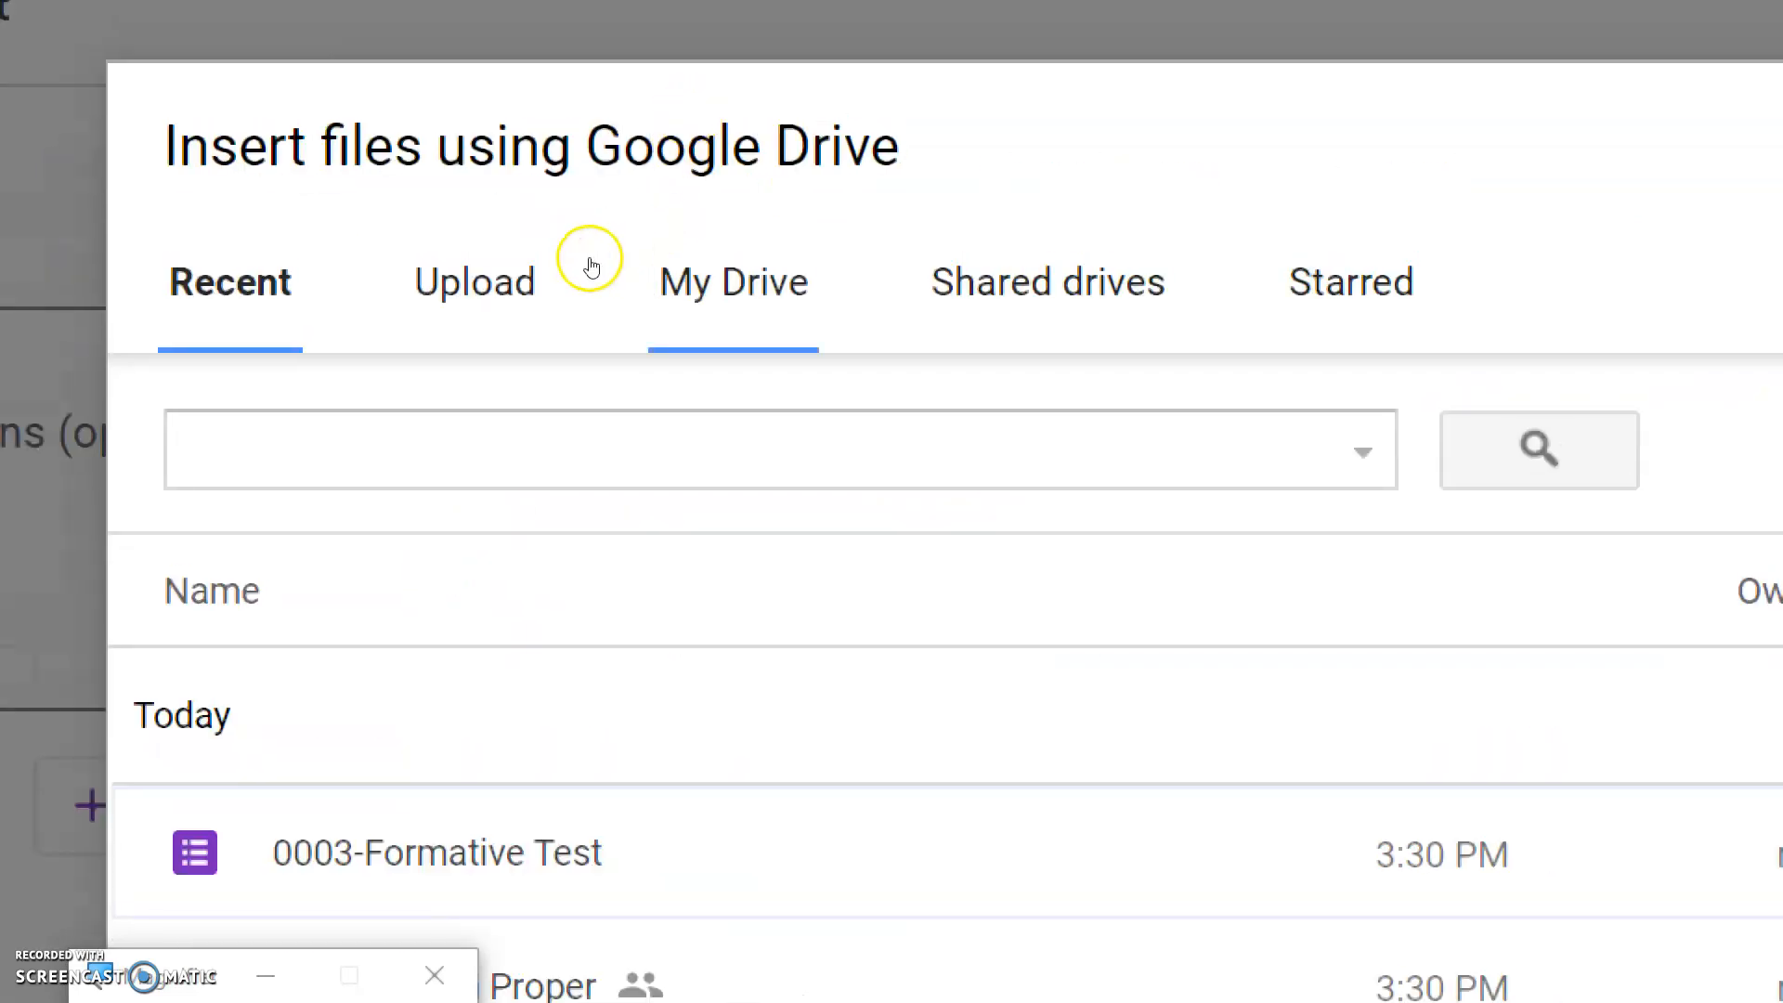
click(591, 251)
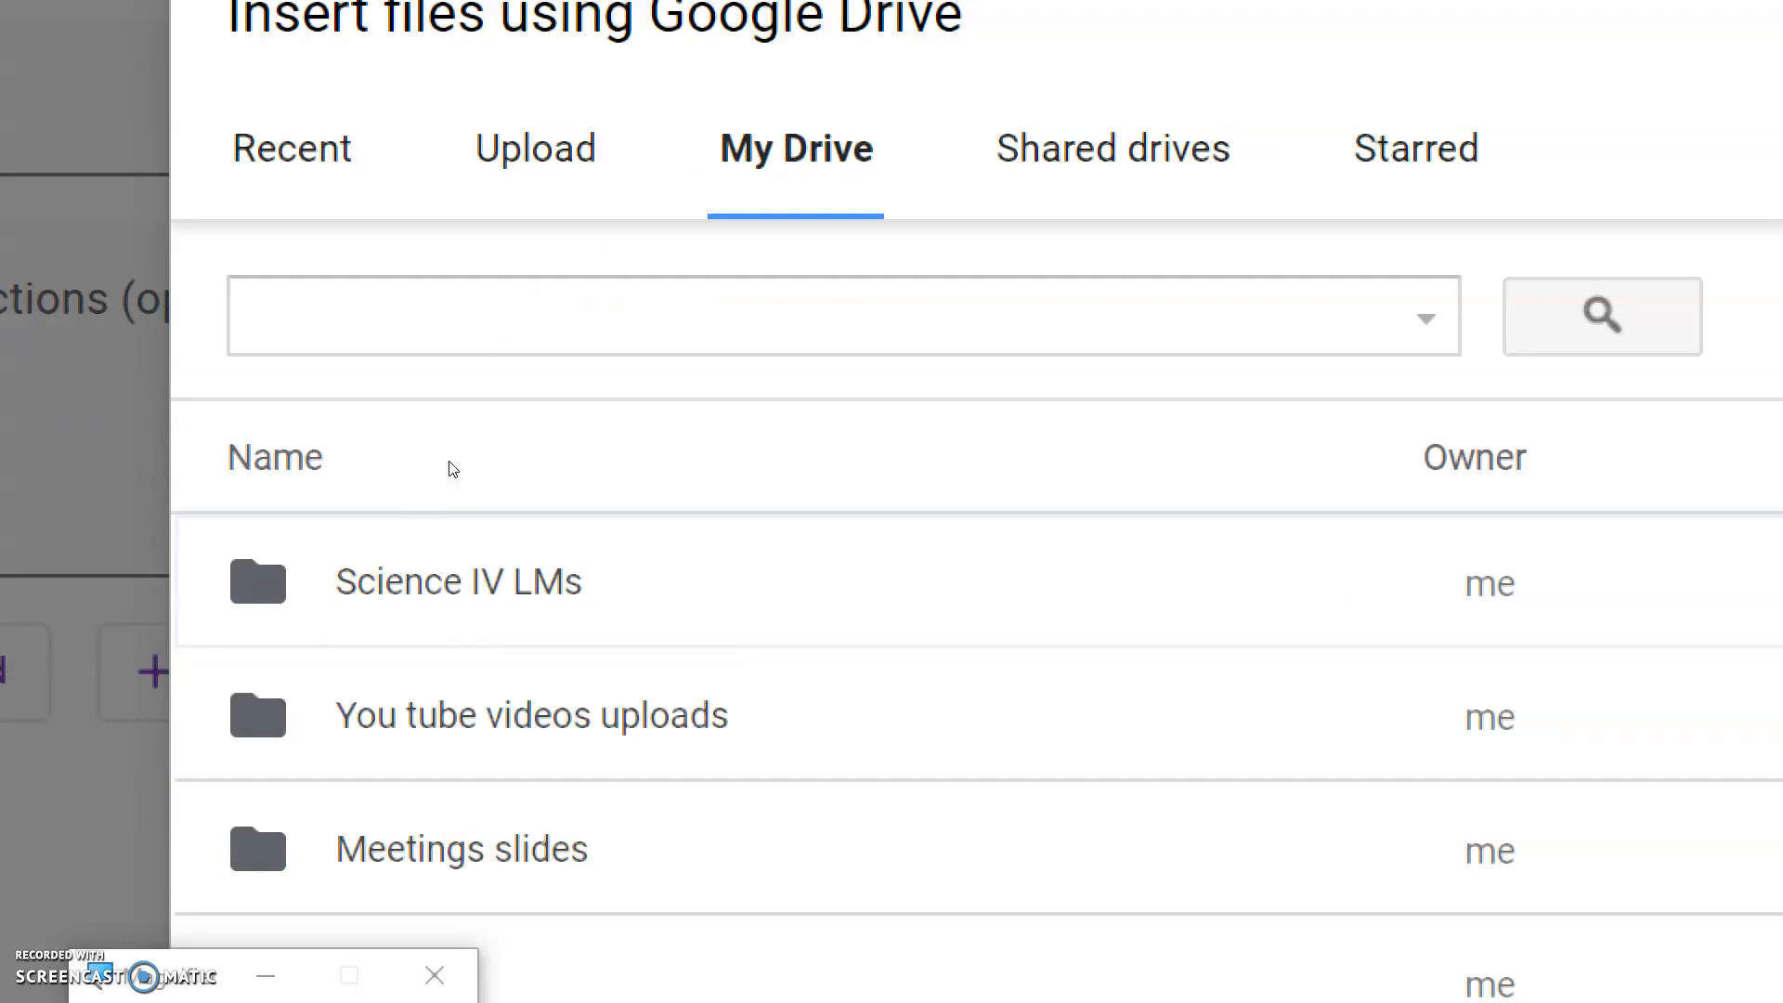
double_click(450, 462)
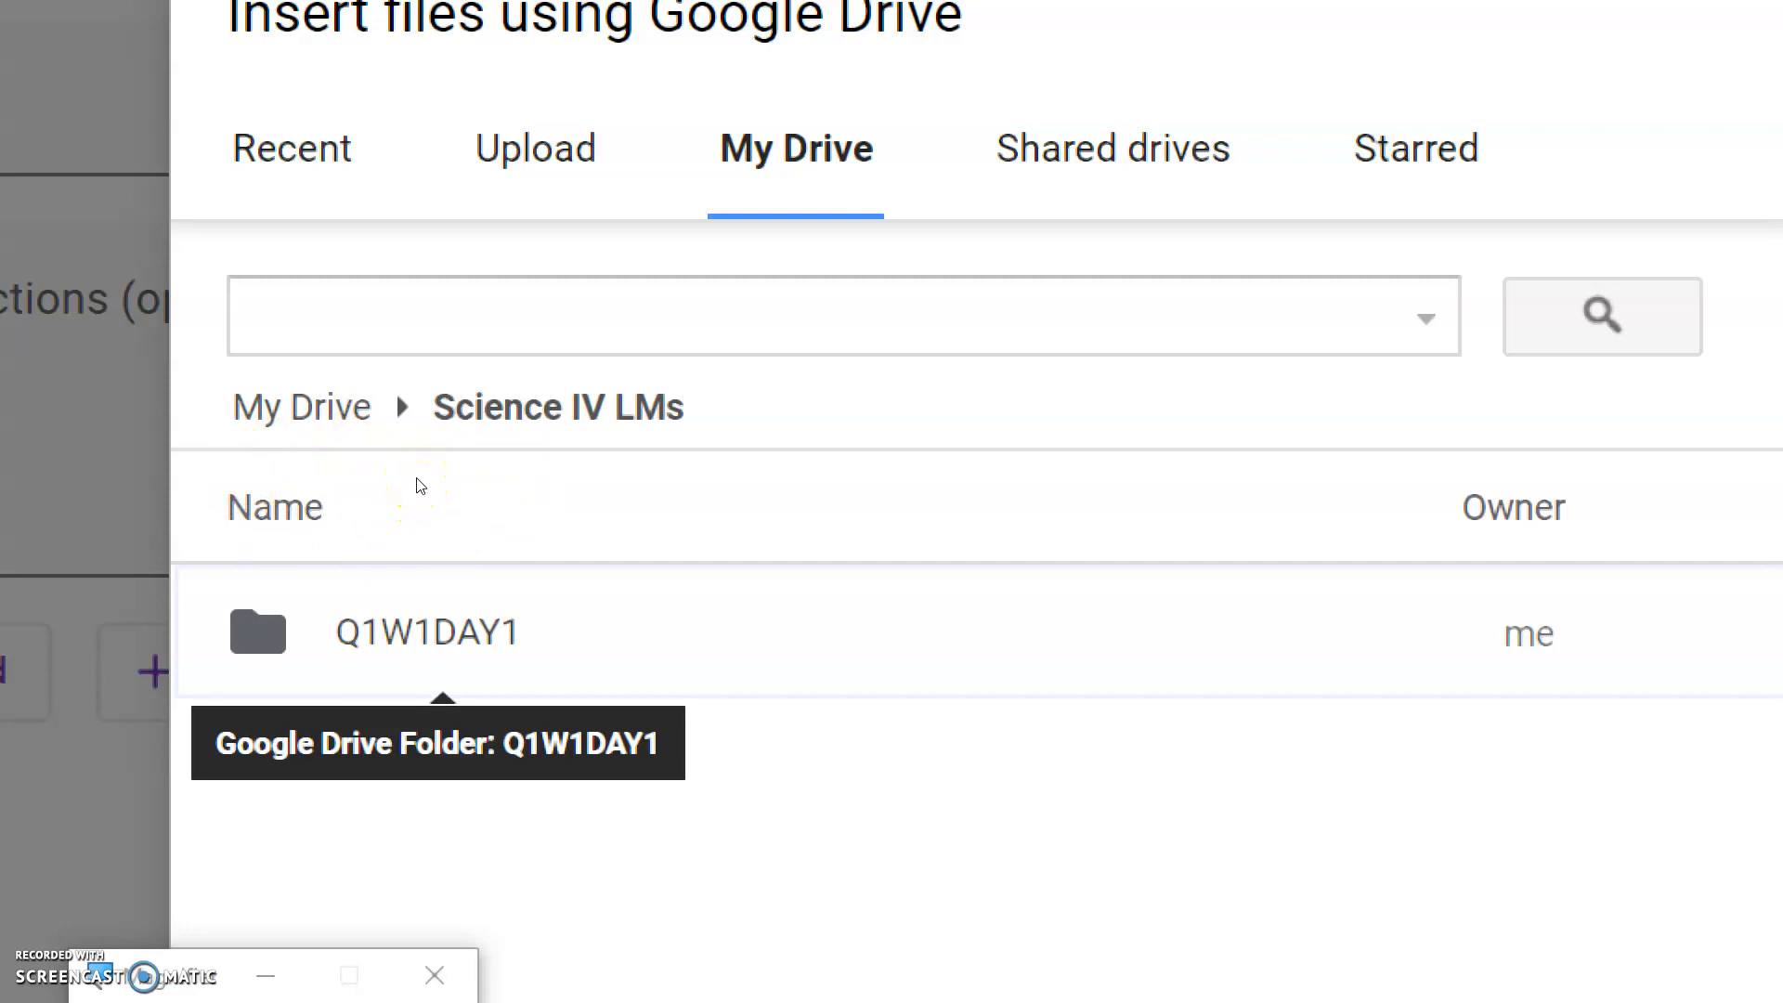
key(Return)
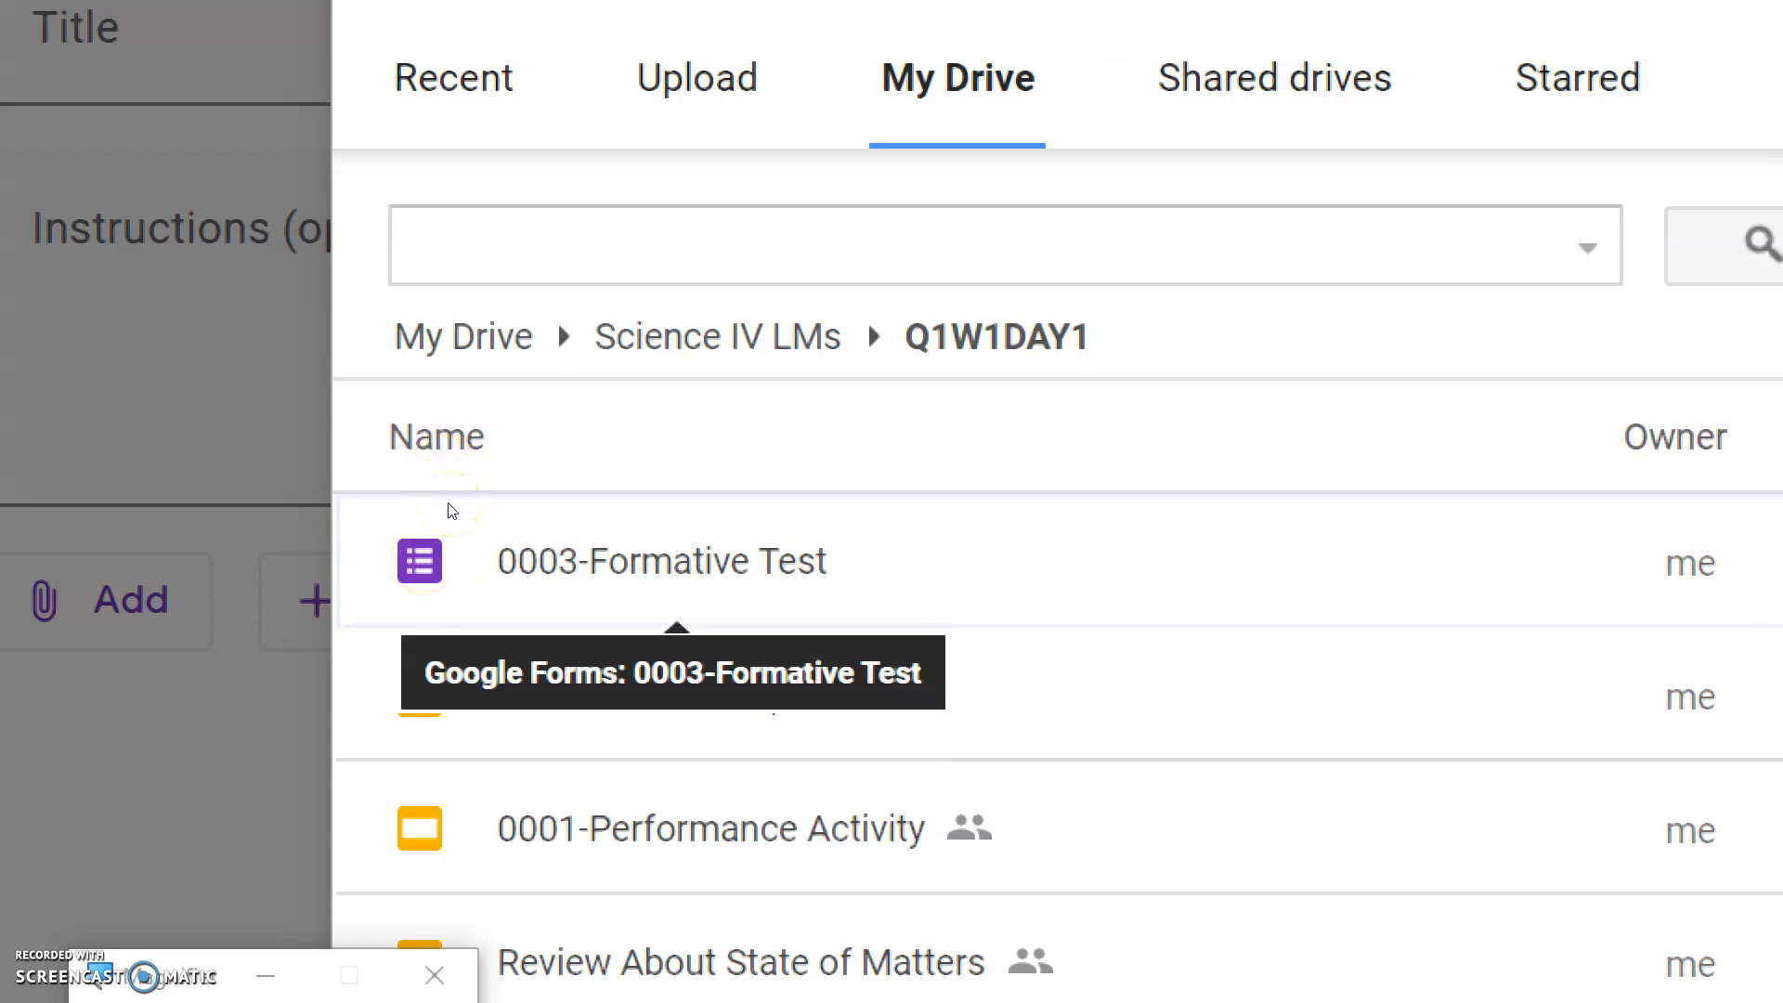
click(444, 631)
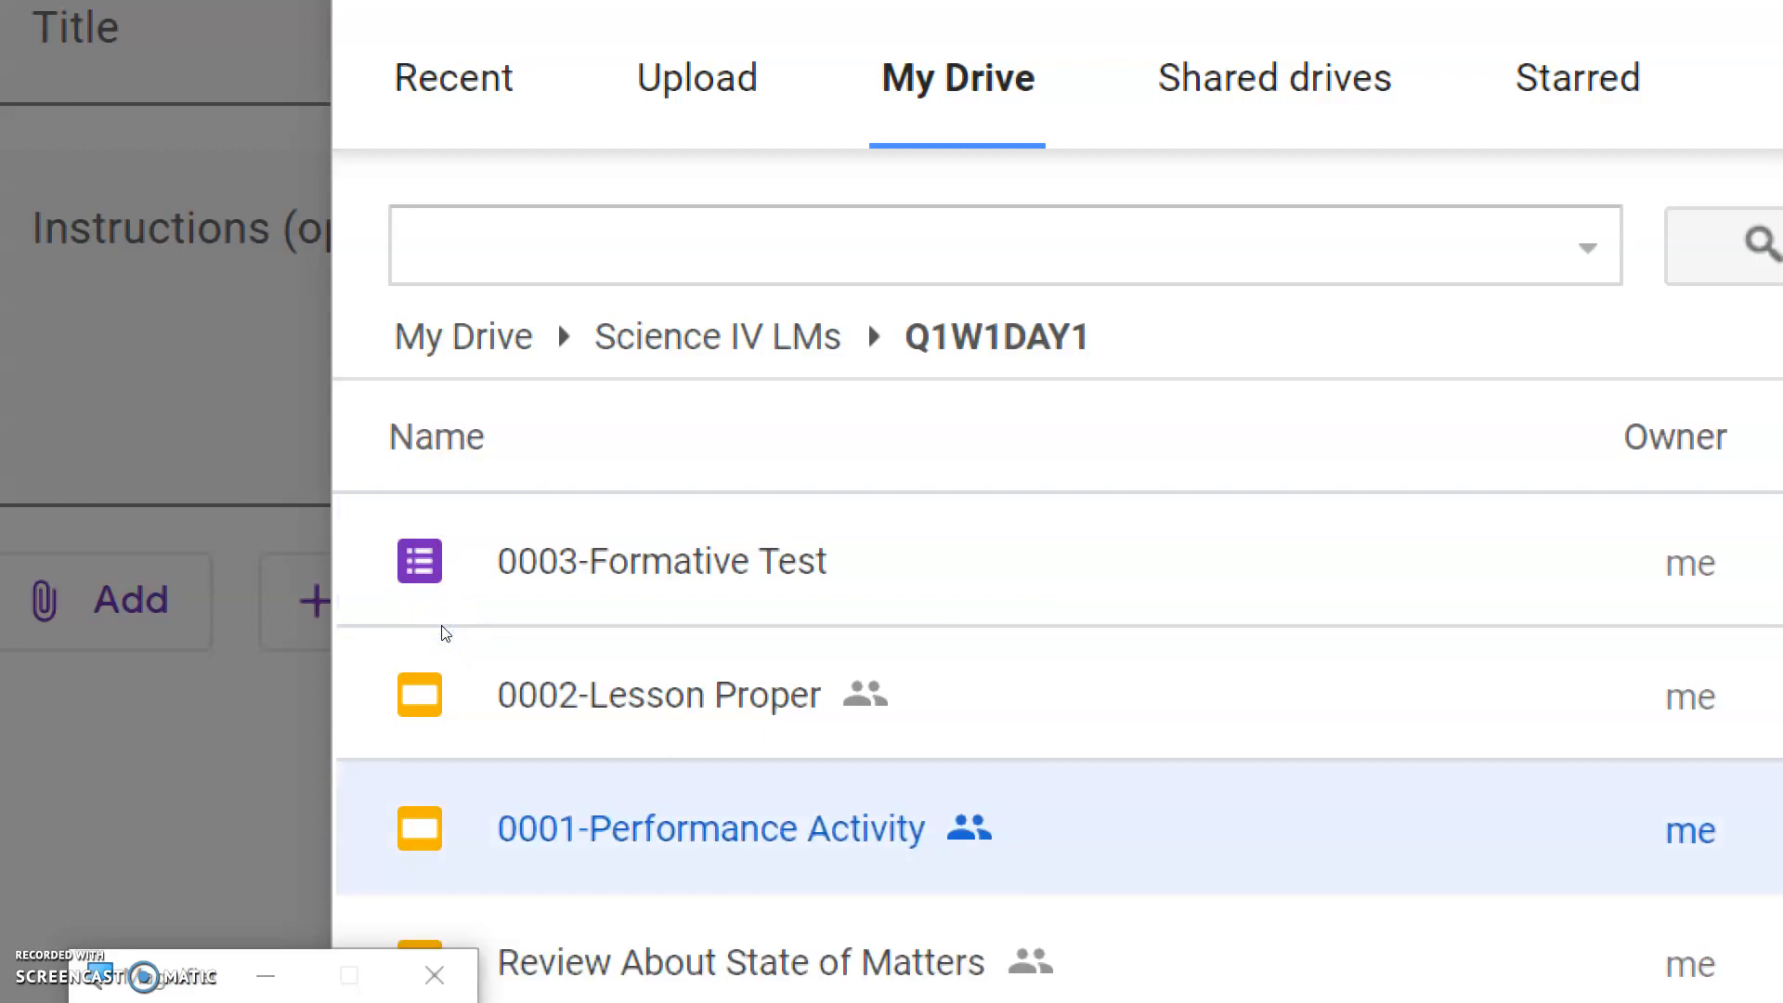
double_click(444, 632)
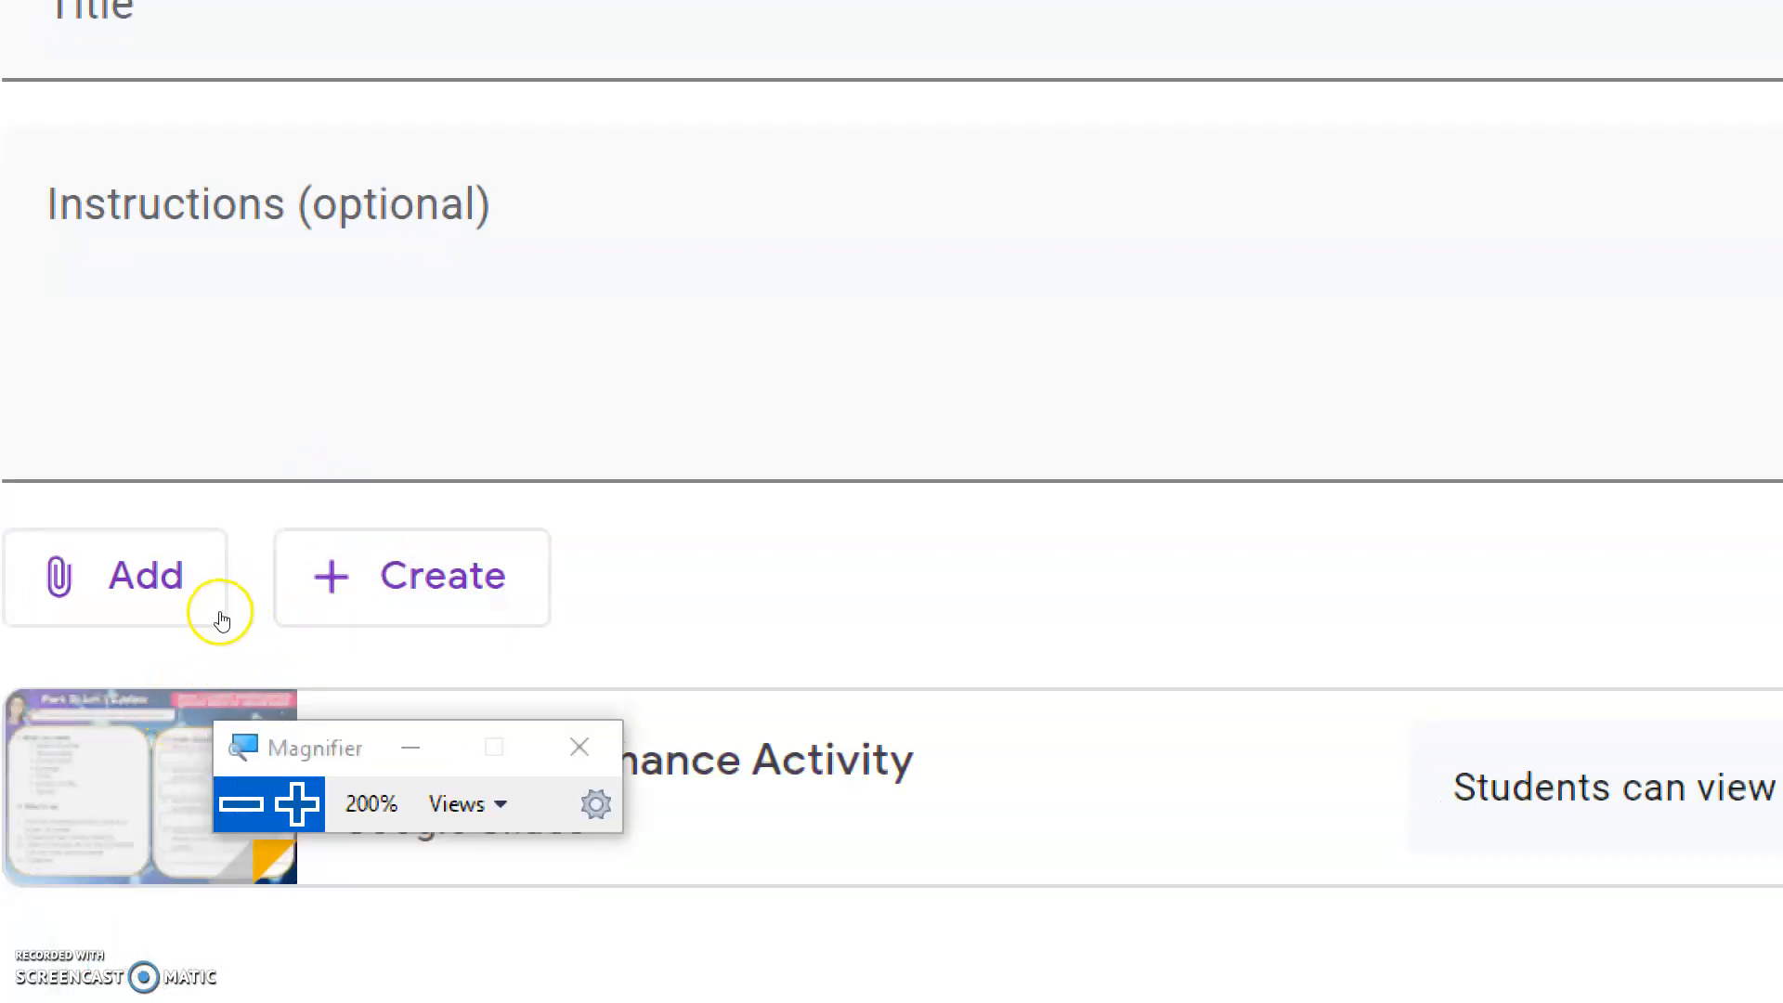
- Reduce the magnification to 100% and title the assignment "0001-Lesson 1 (Performance Activity)"
key(super+minus)
click(262, 238)
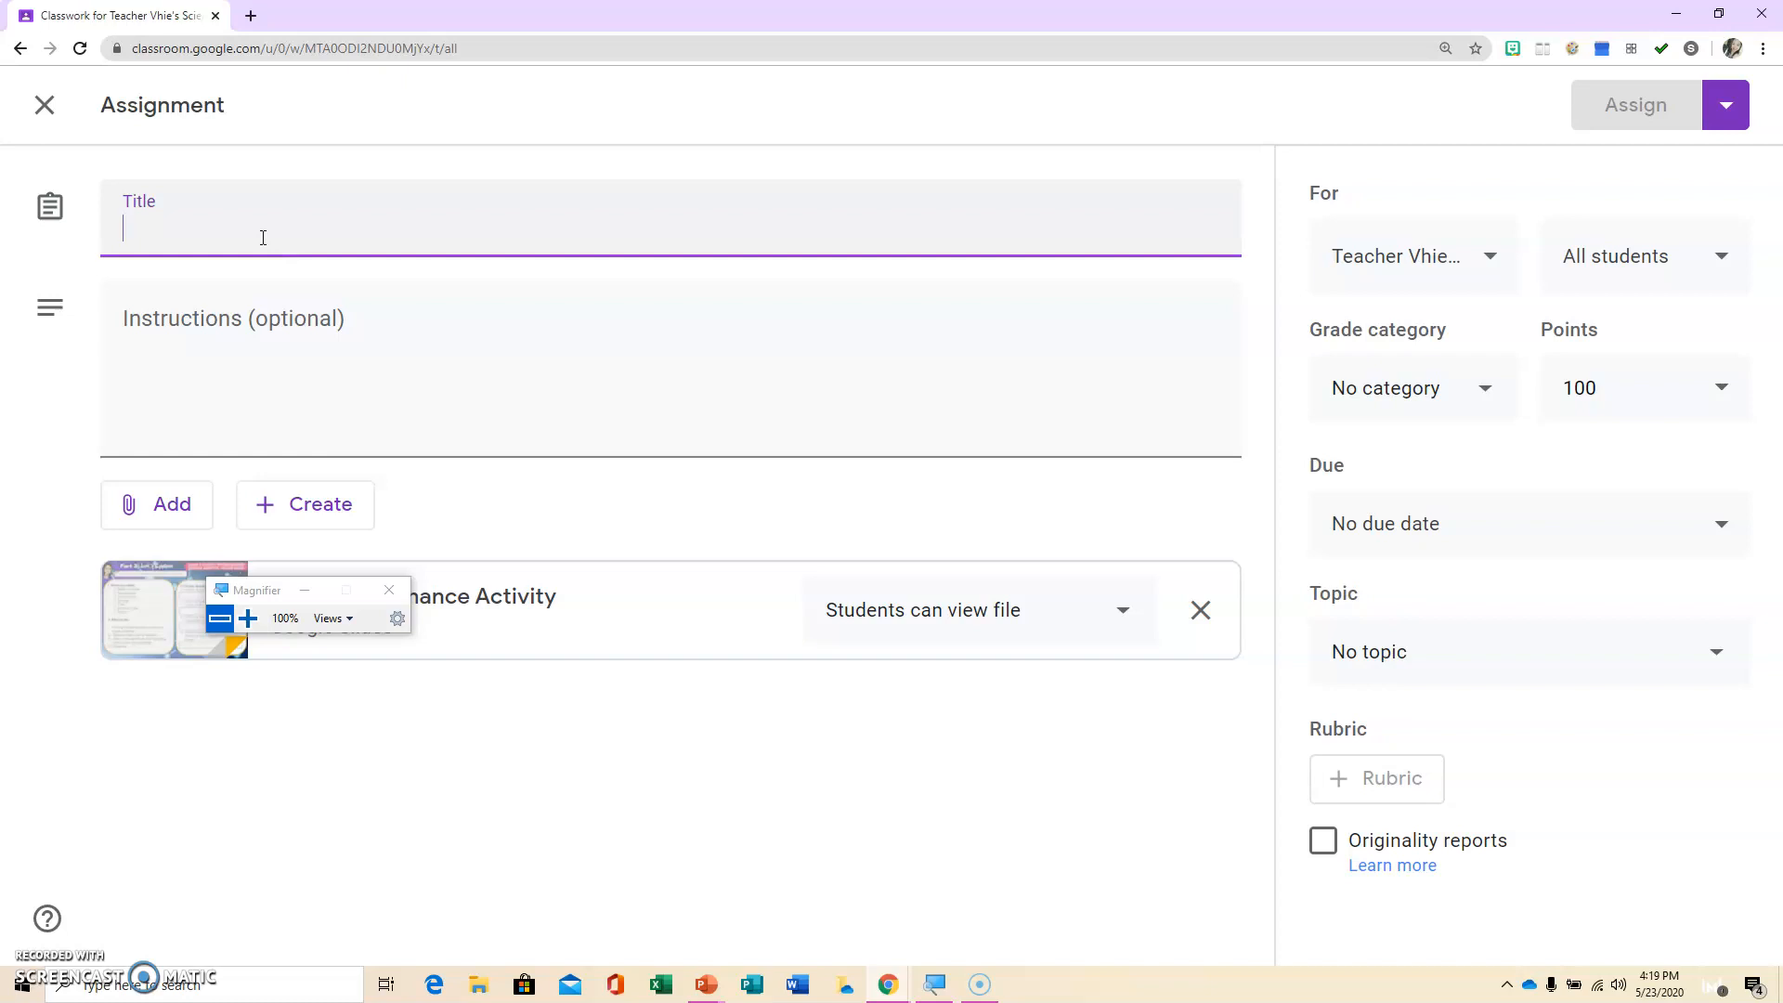
text(0001)
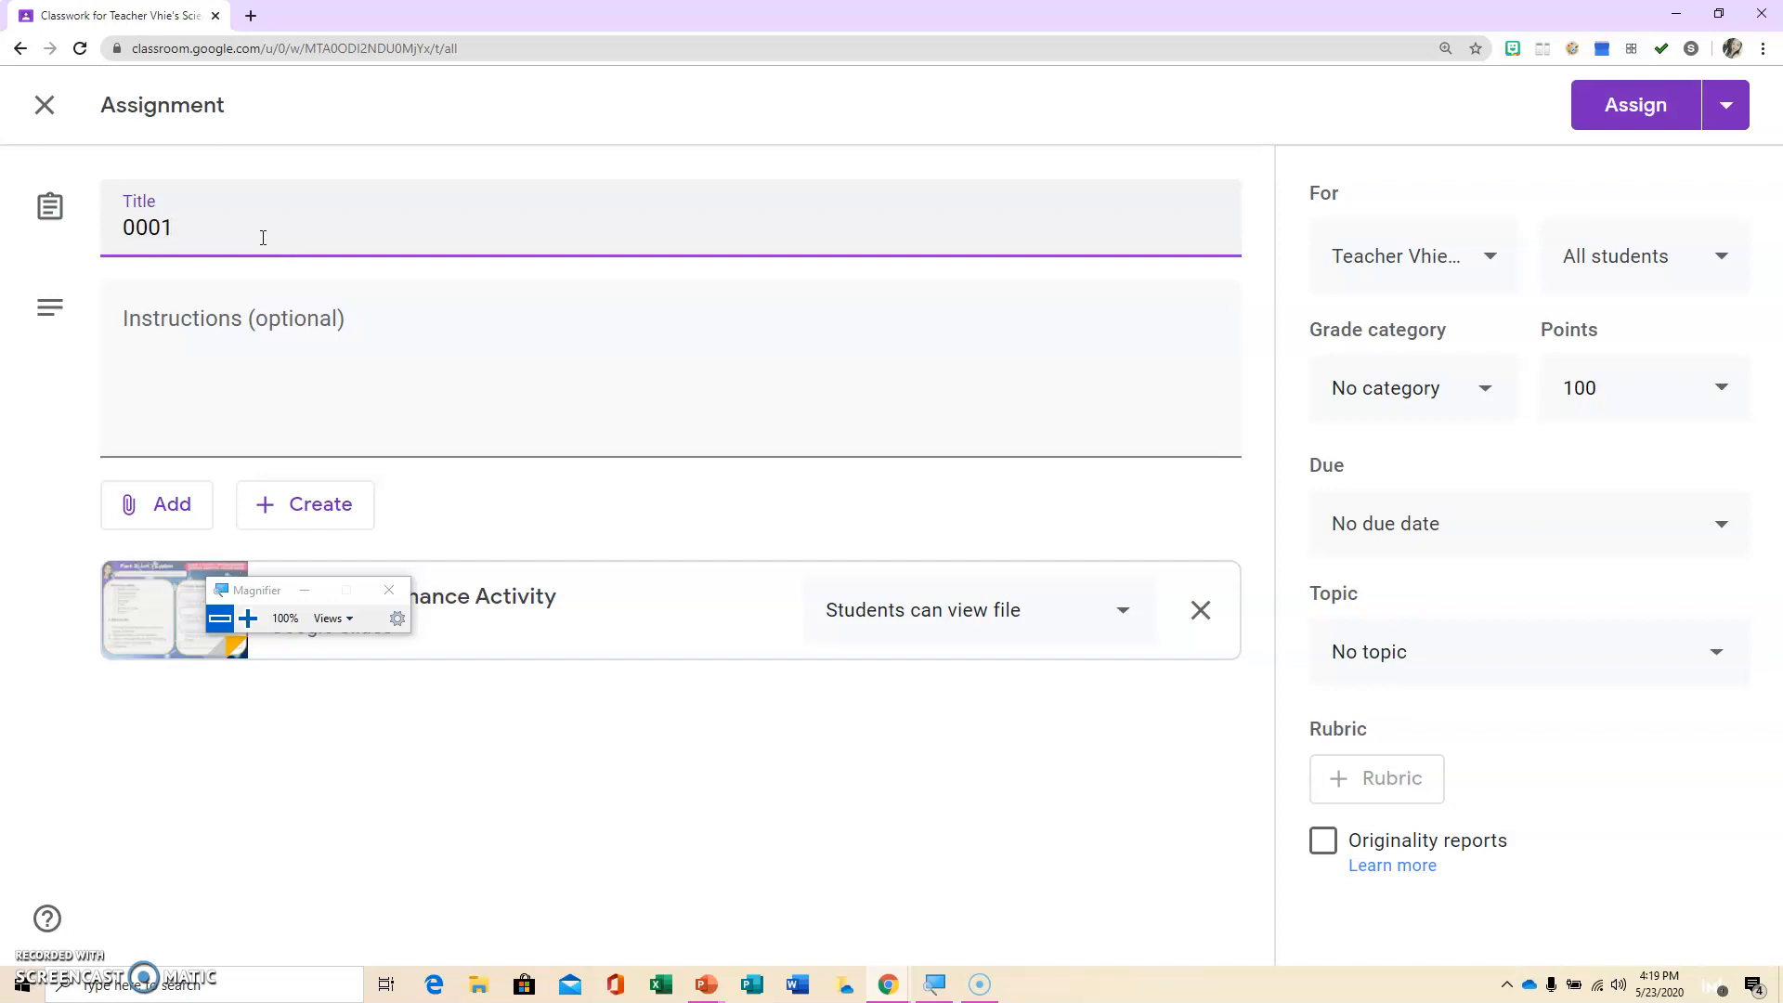
text(-Lesson 1 (Perform)
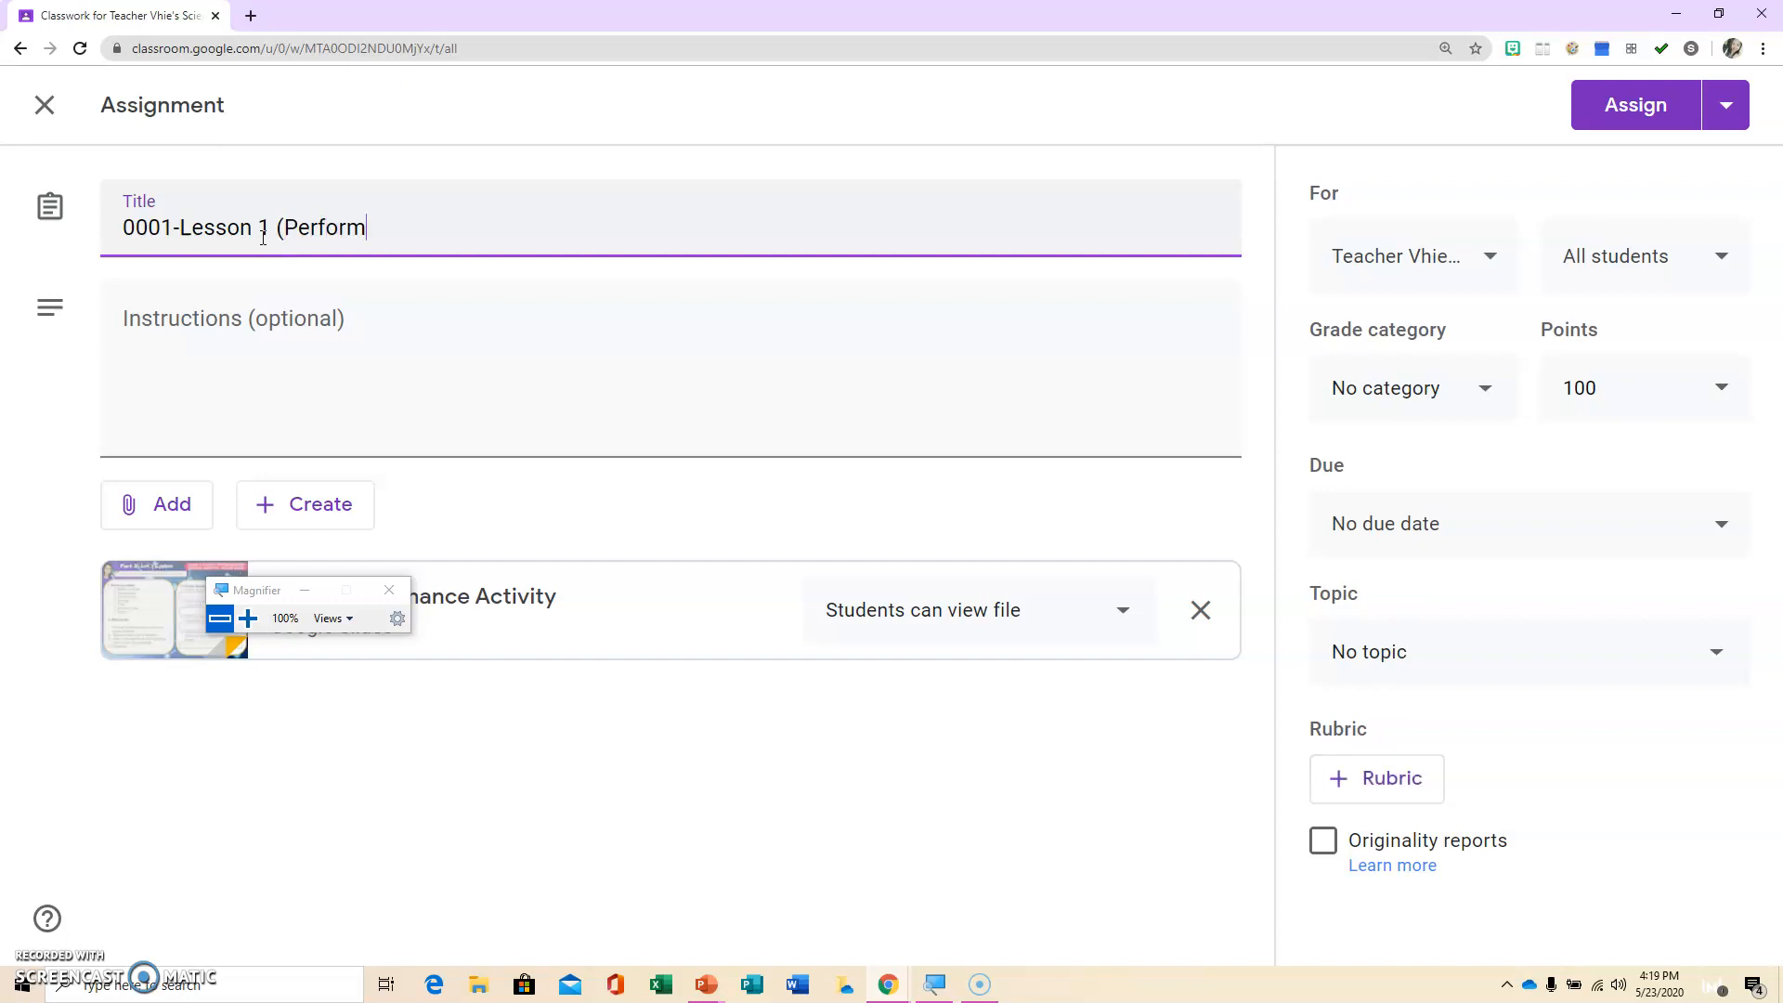
text(ance Activity)
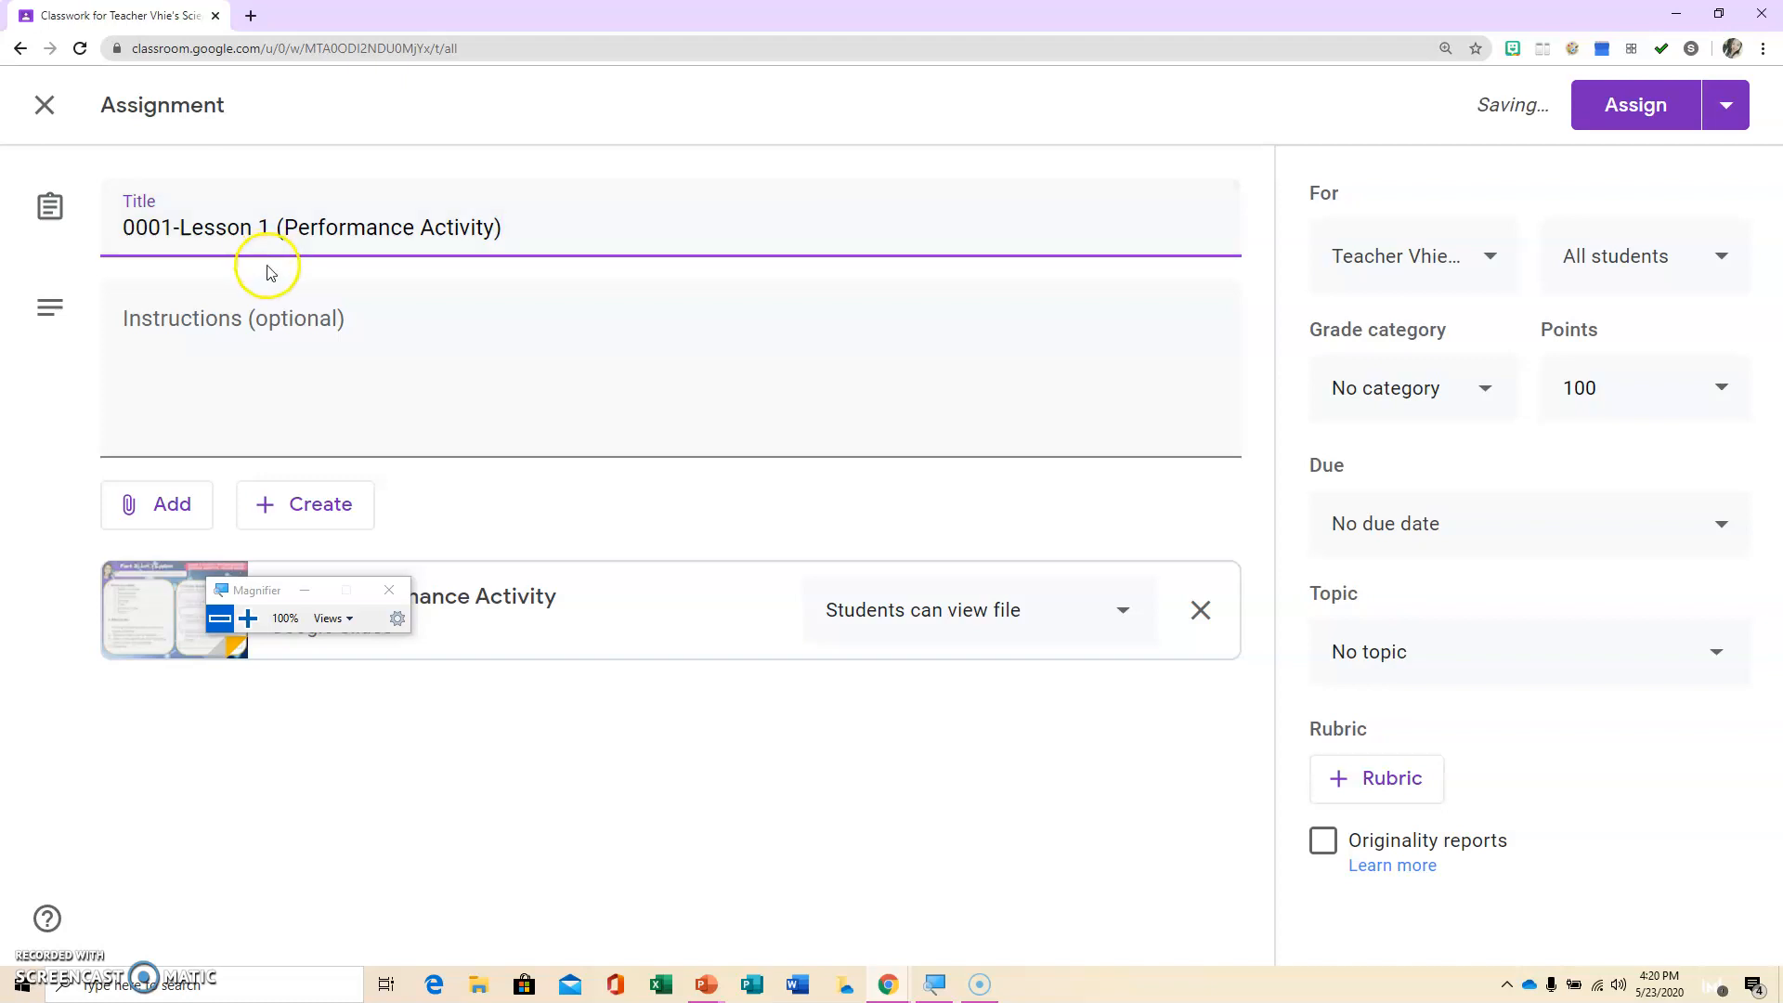
- Enter the assignment instructions "Do the activity and answer the questions that follows."
click(267, 303)
text(D)
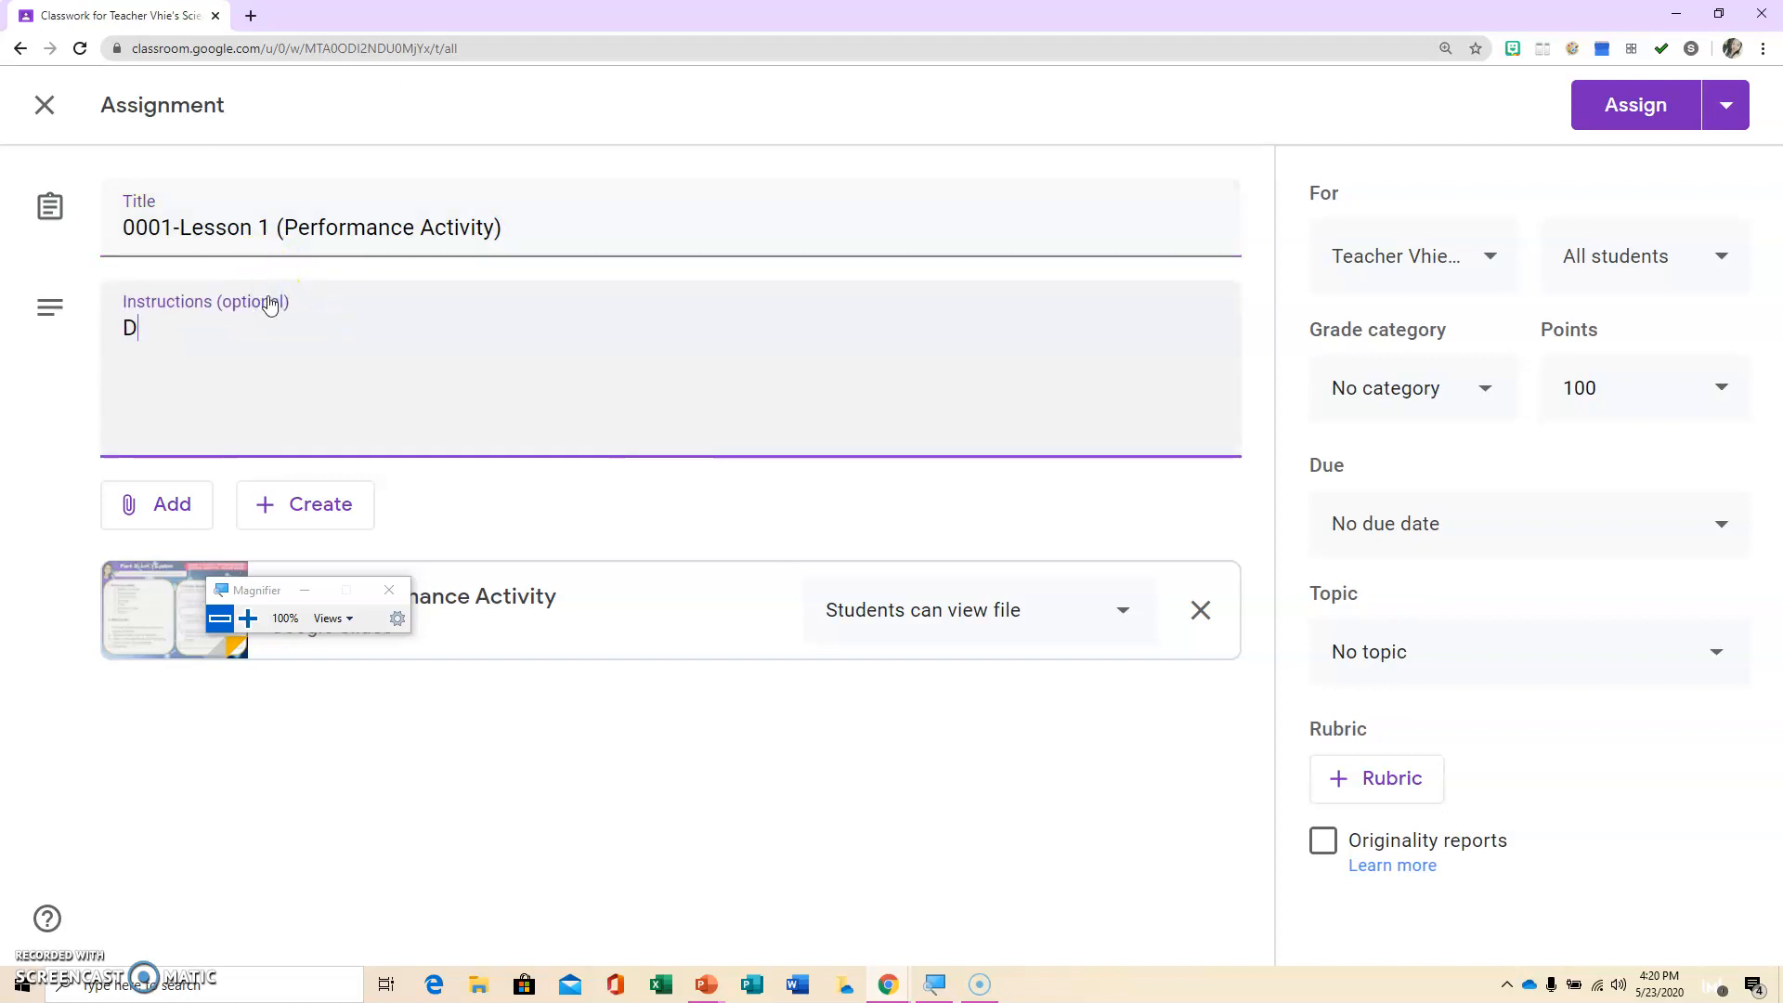
text(o the ac)
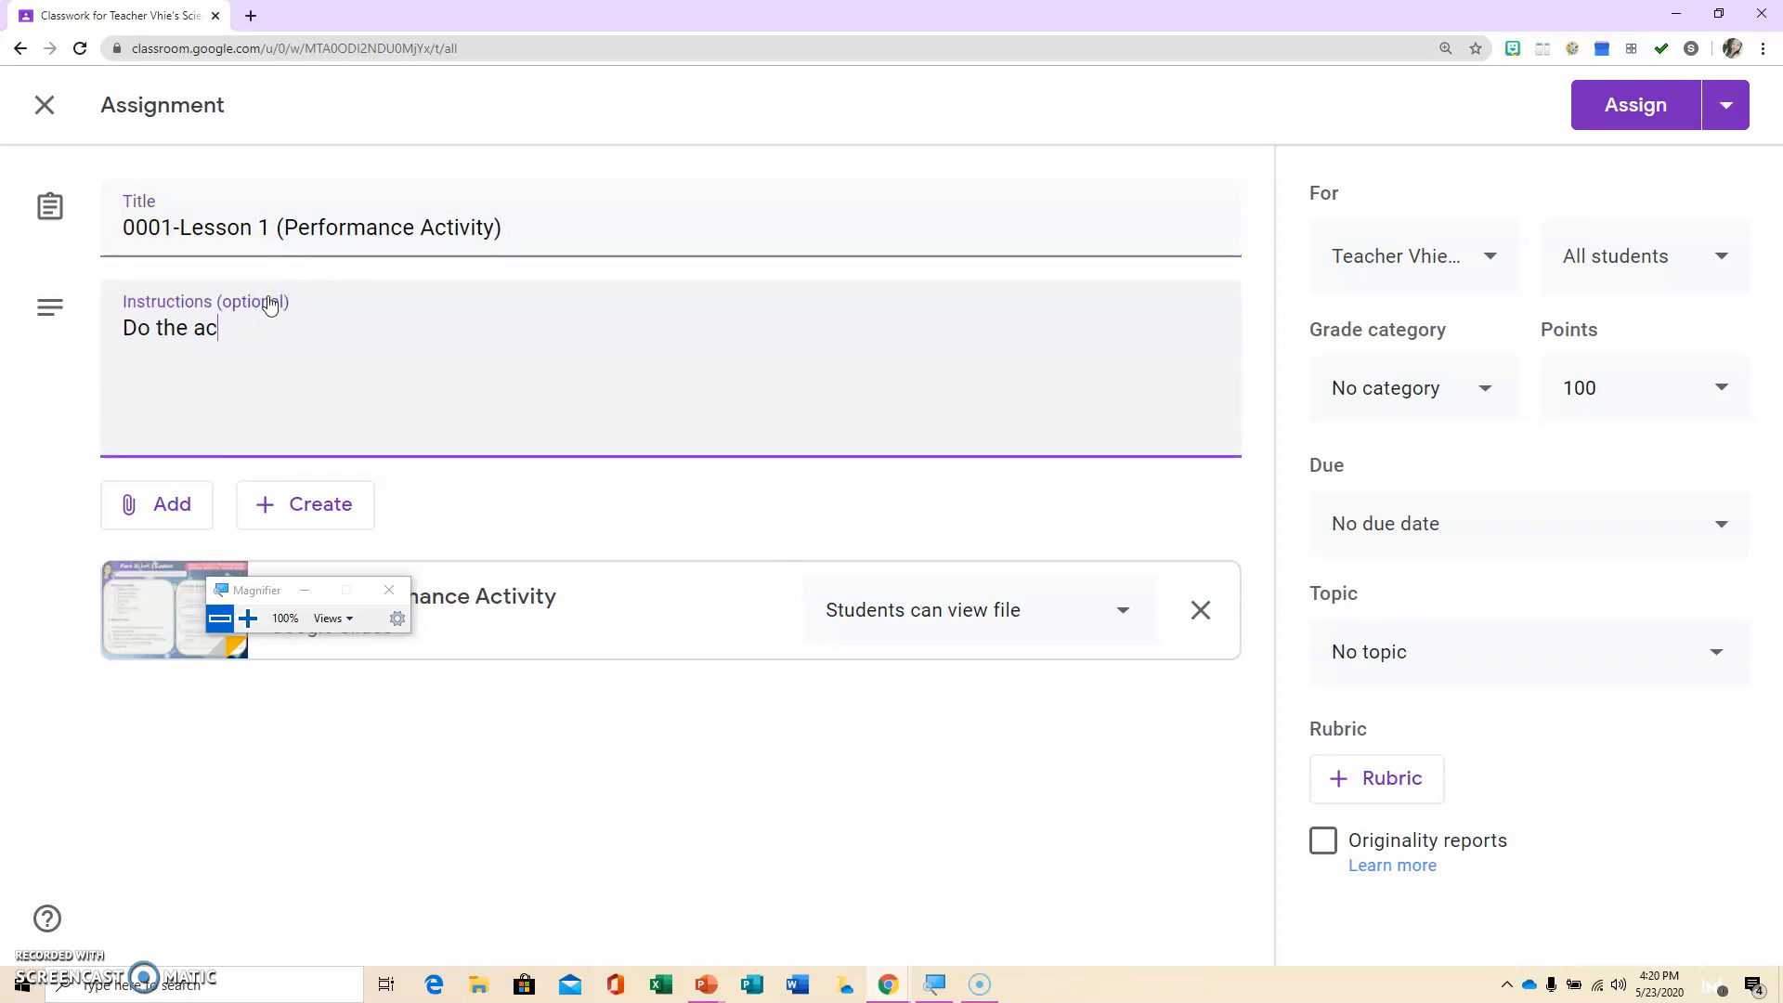
text(tivity and answer the qu)
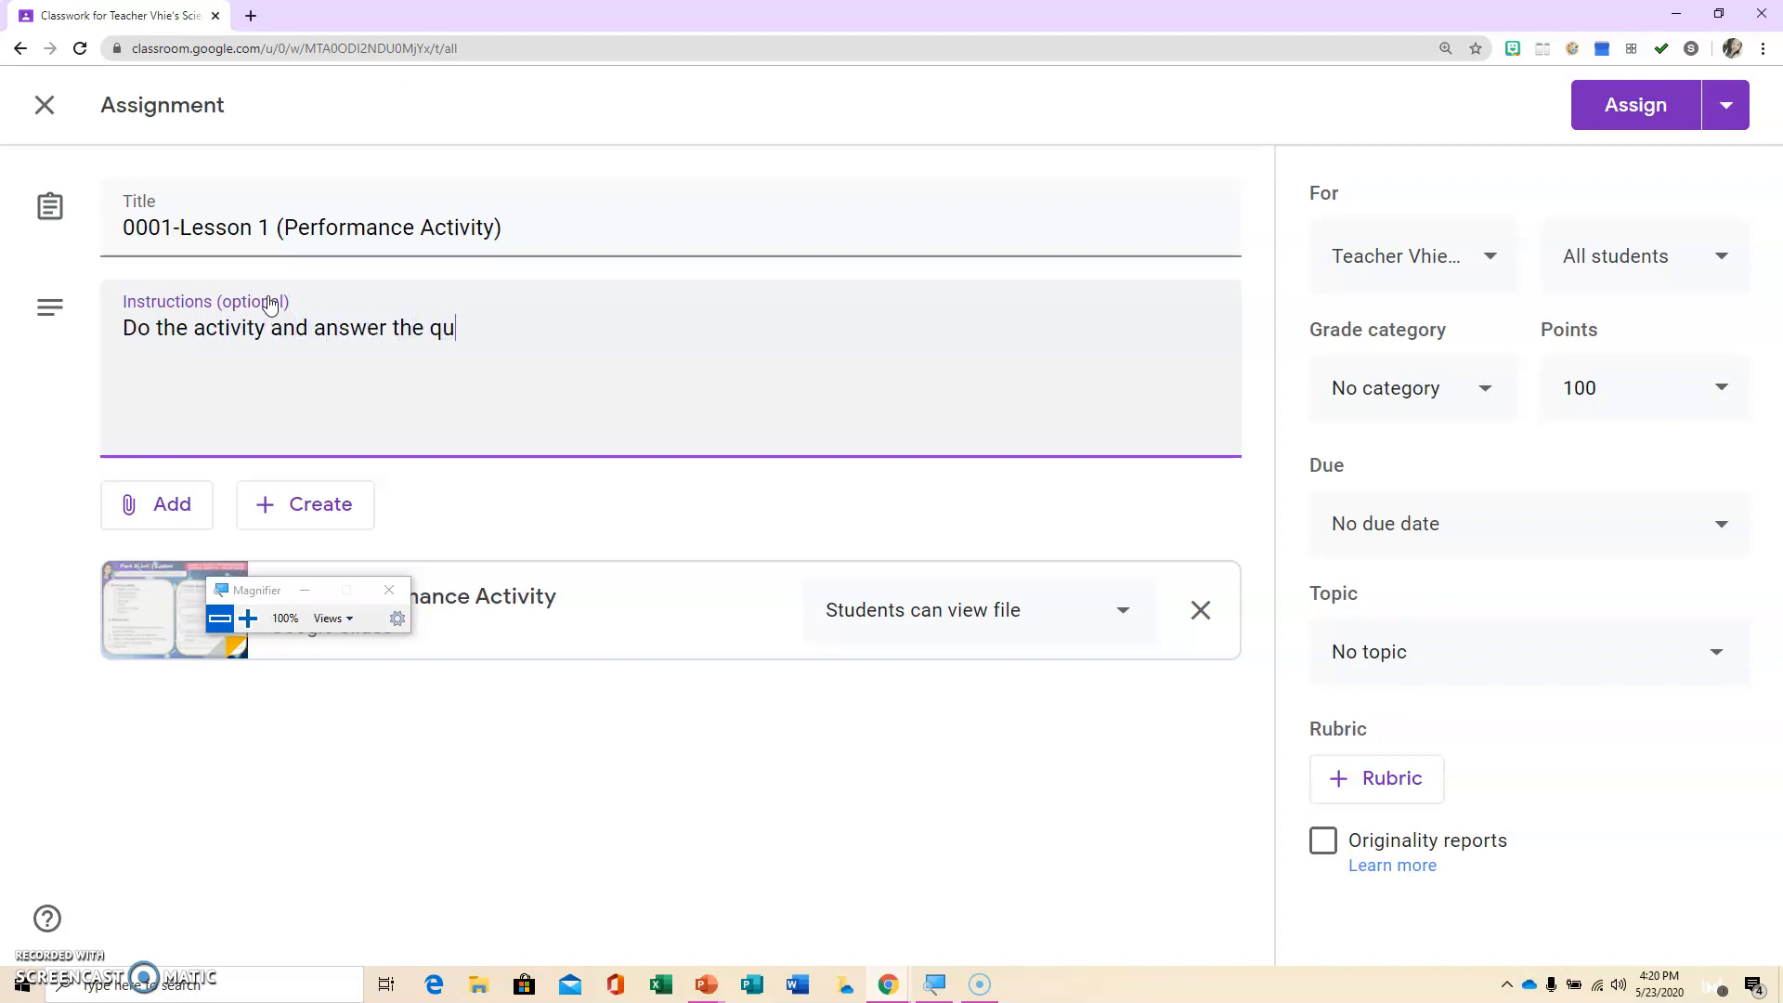
text(estions that follows.)
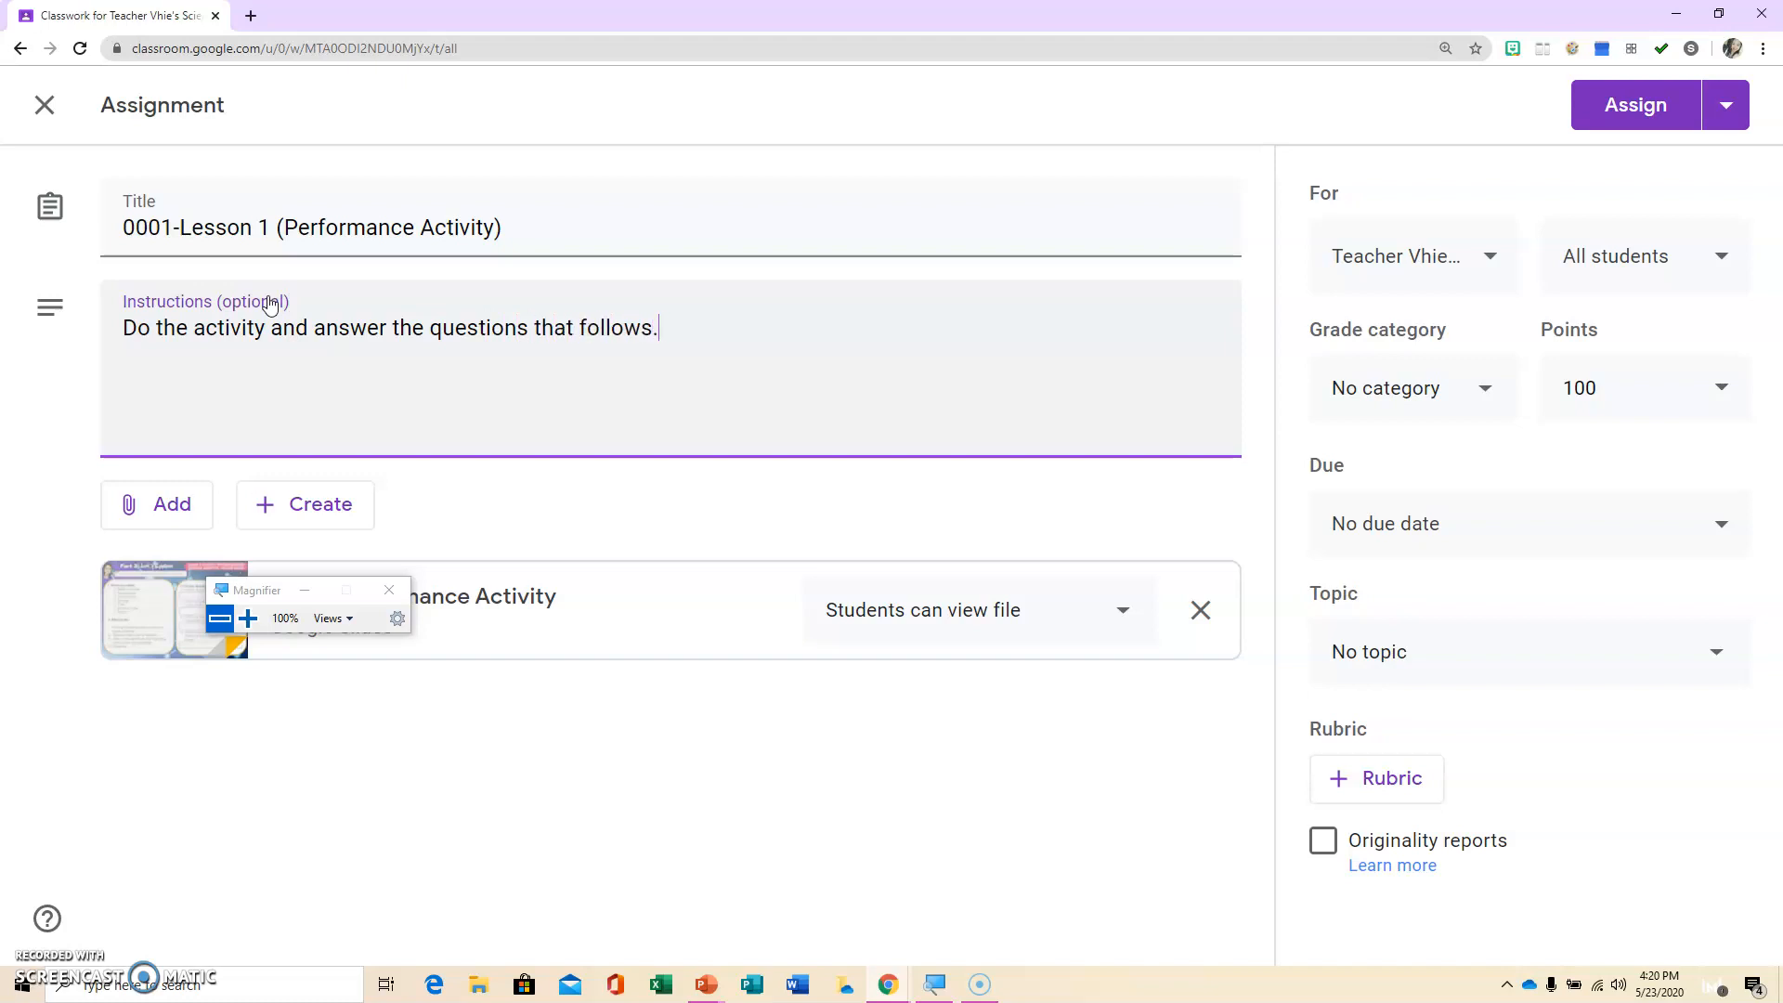
click(761, 748)
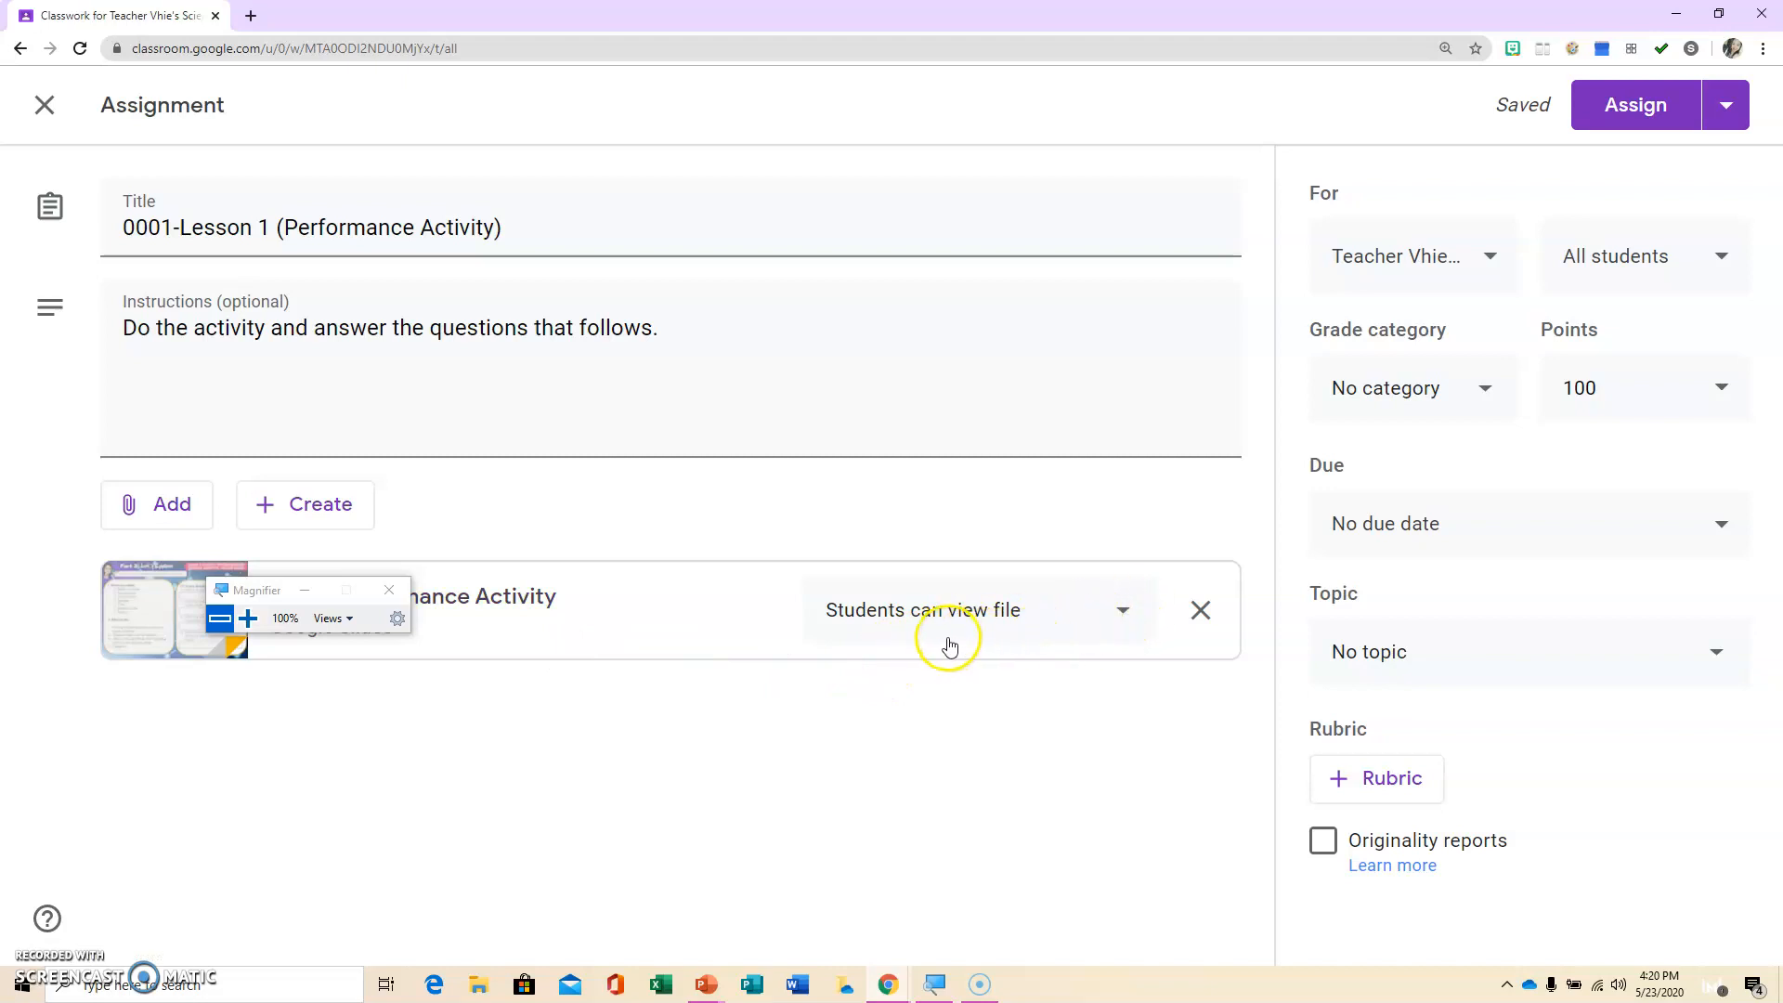
- Review the sharing options for the attached slides and choose "Make a copy for each student"
click(1121, 618)
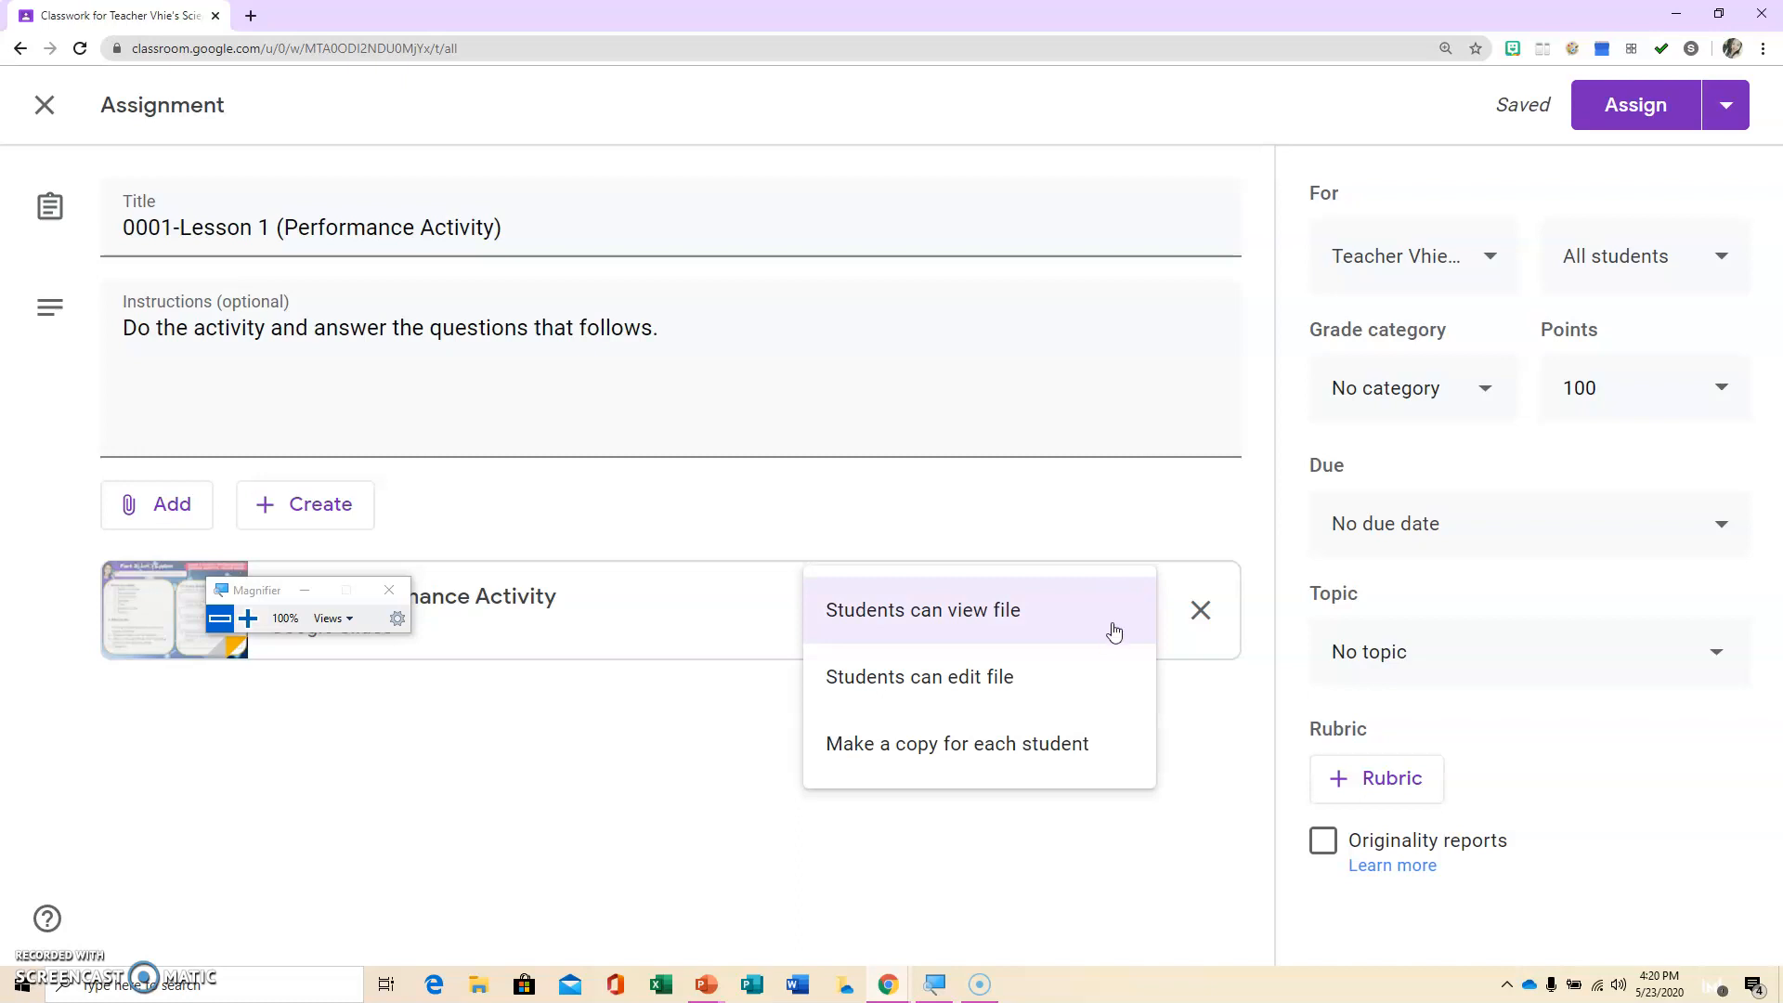
click(1112, 635)
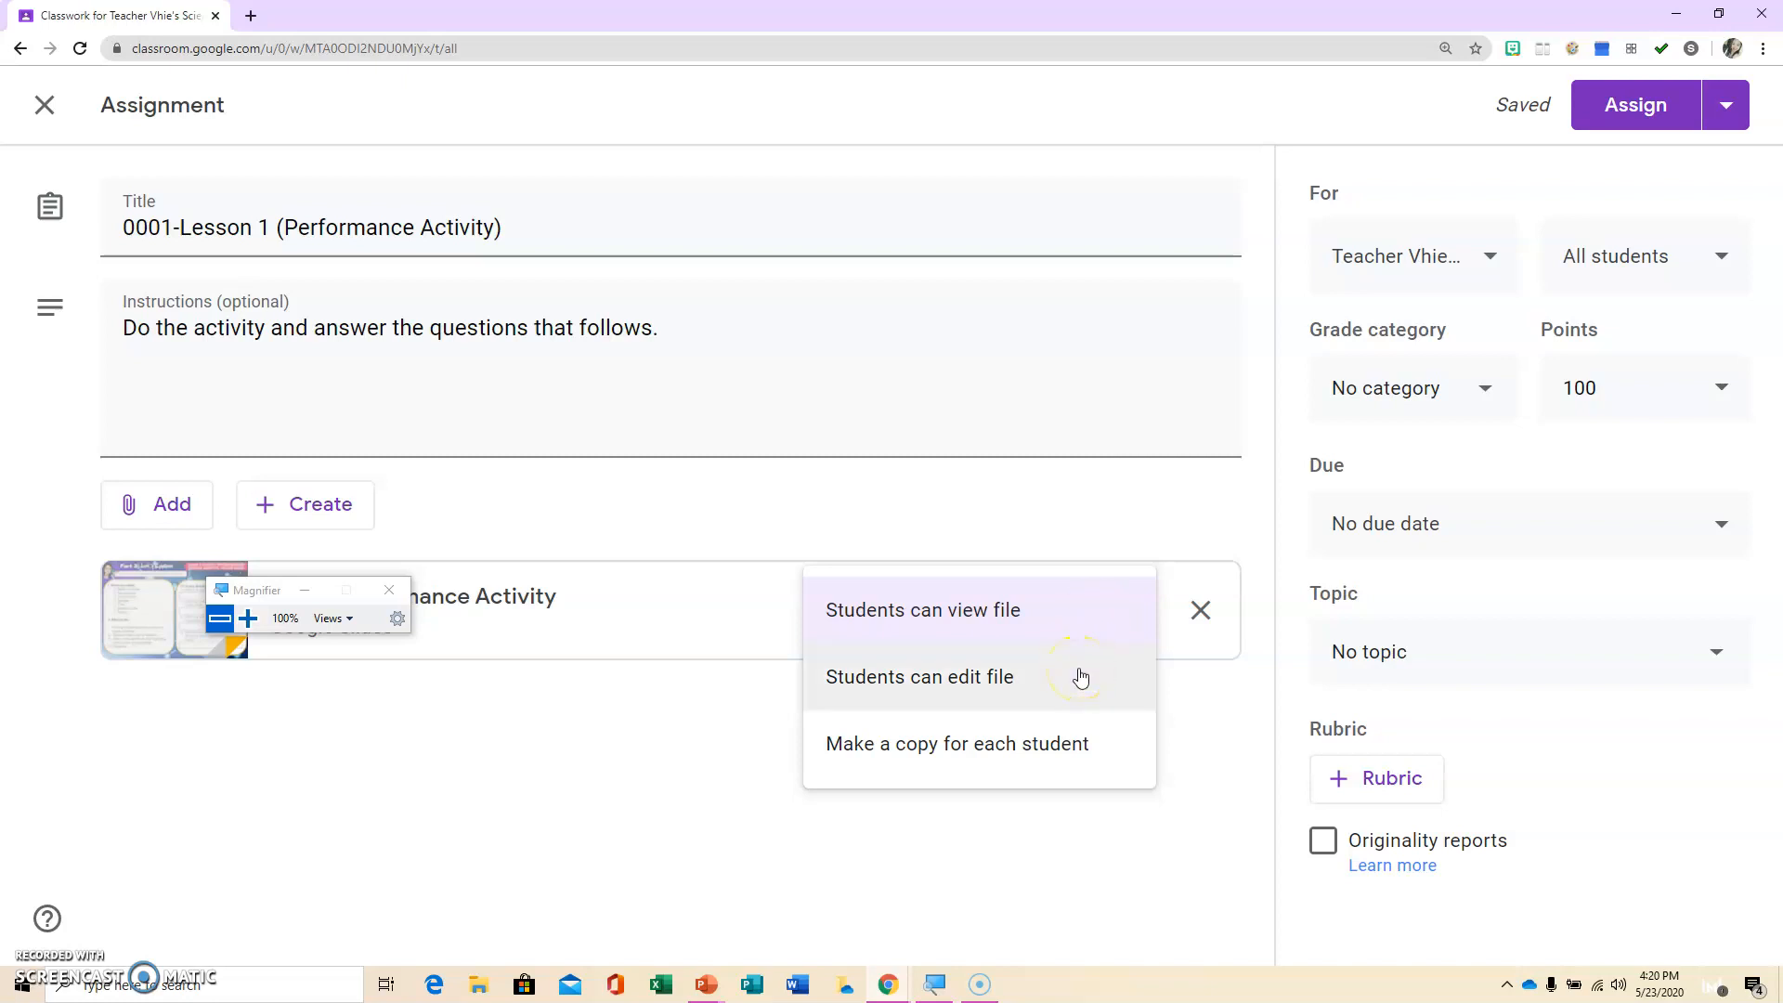
click(1057, 707)
click(1065, 769)
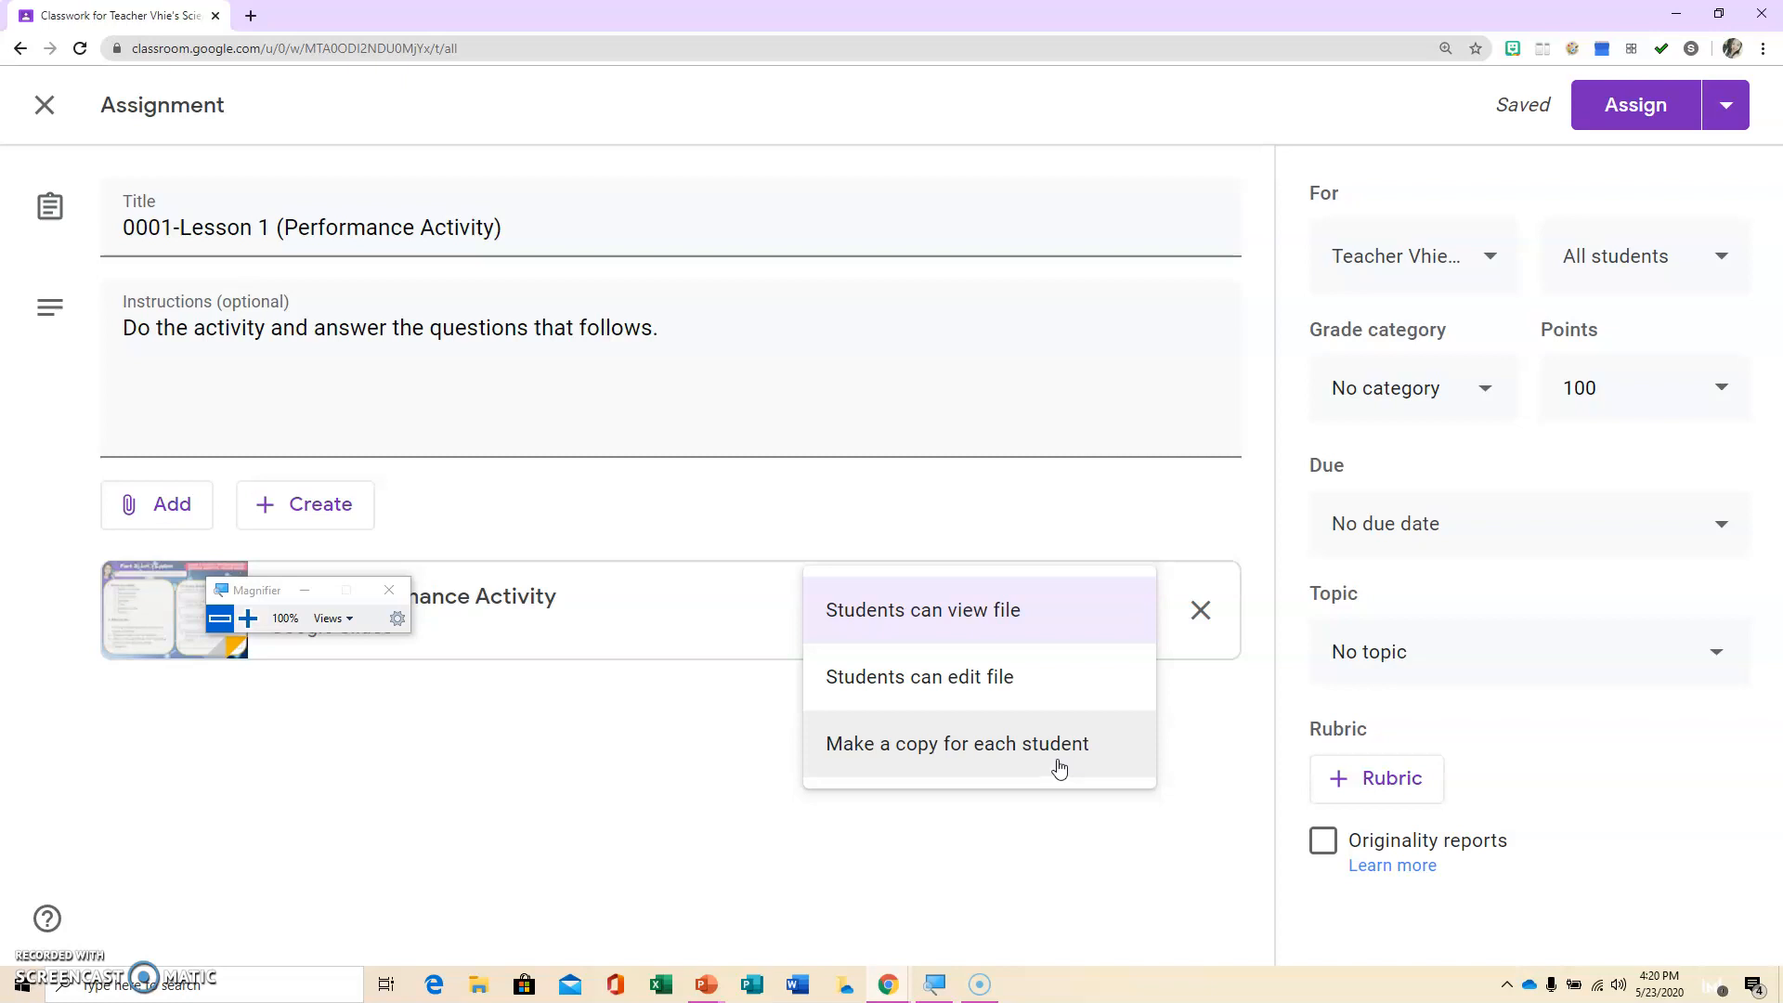
click(999, 749)
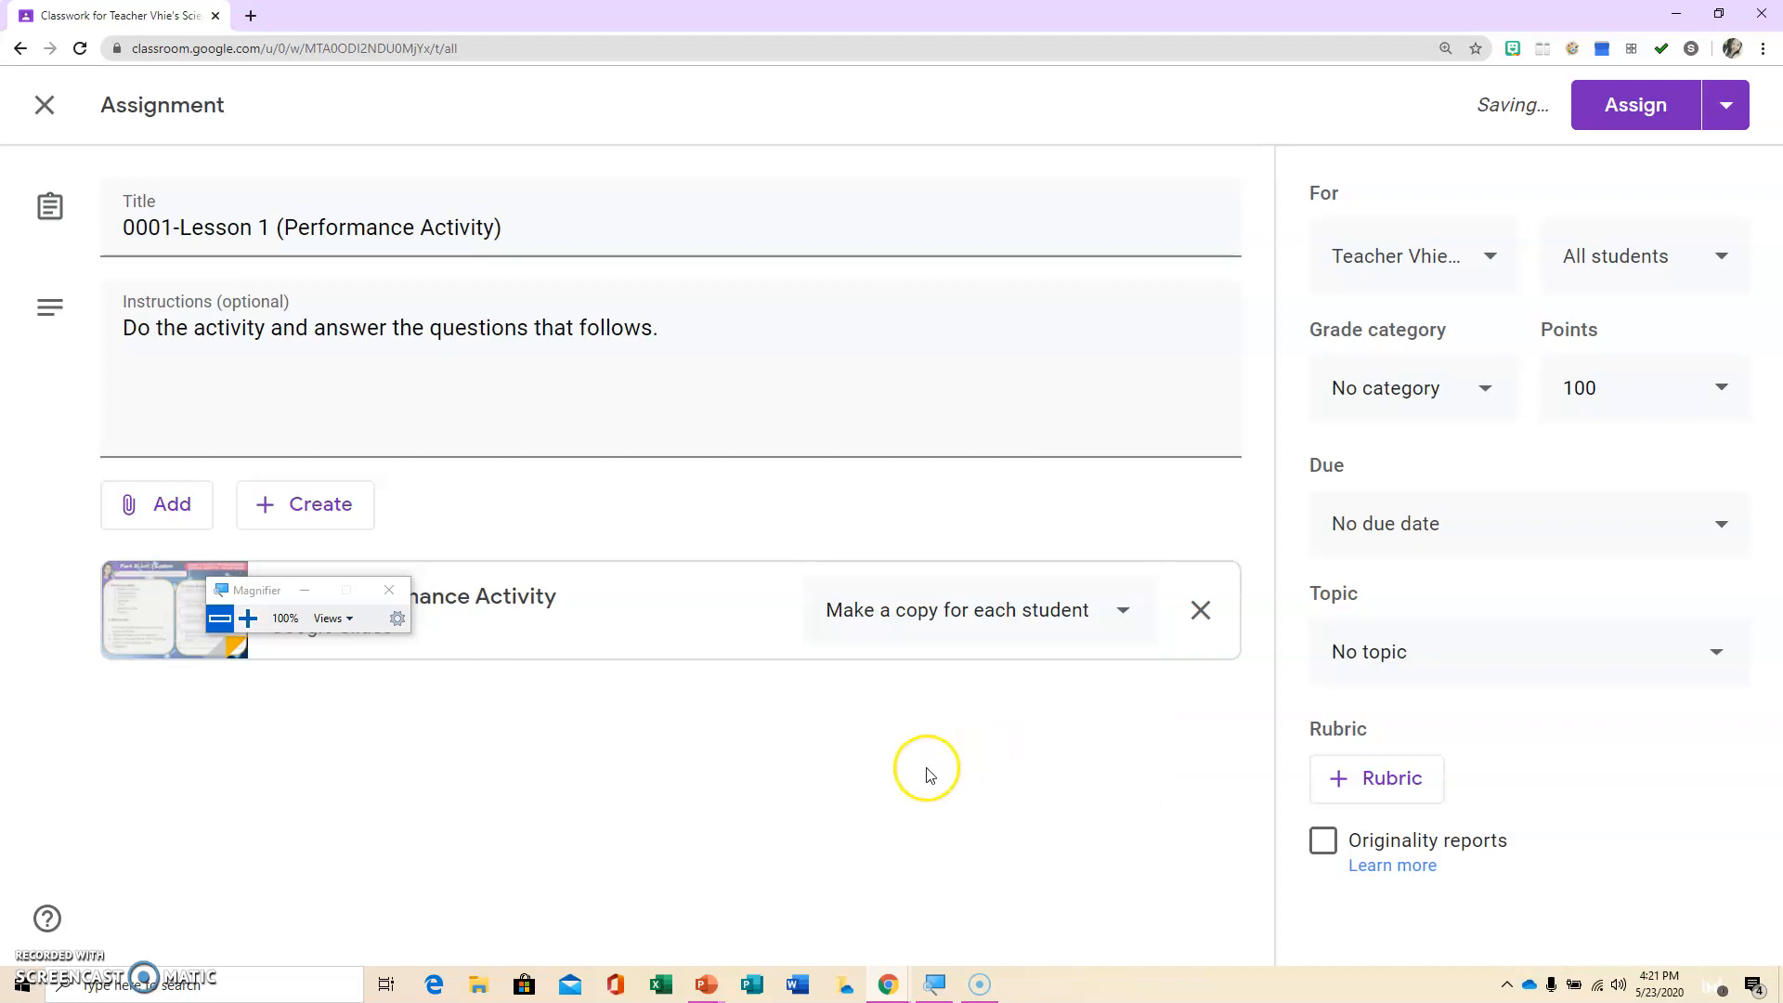
- Try including the IV-Molave and K-Apple classes as recipients, and deselect both so only IV-Narra is chosen
click(1487, 276)
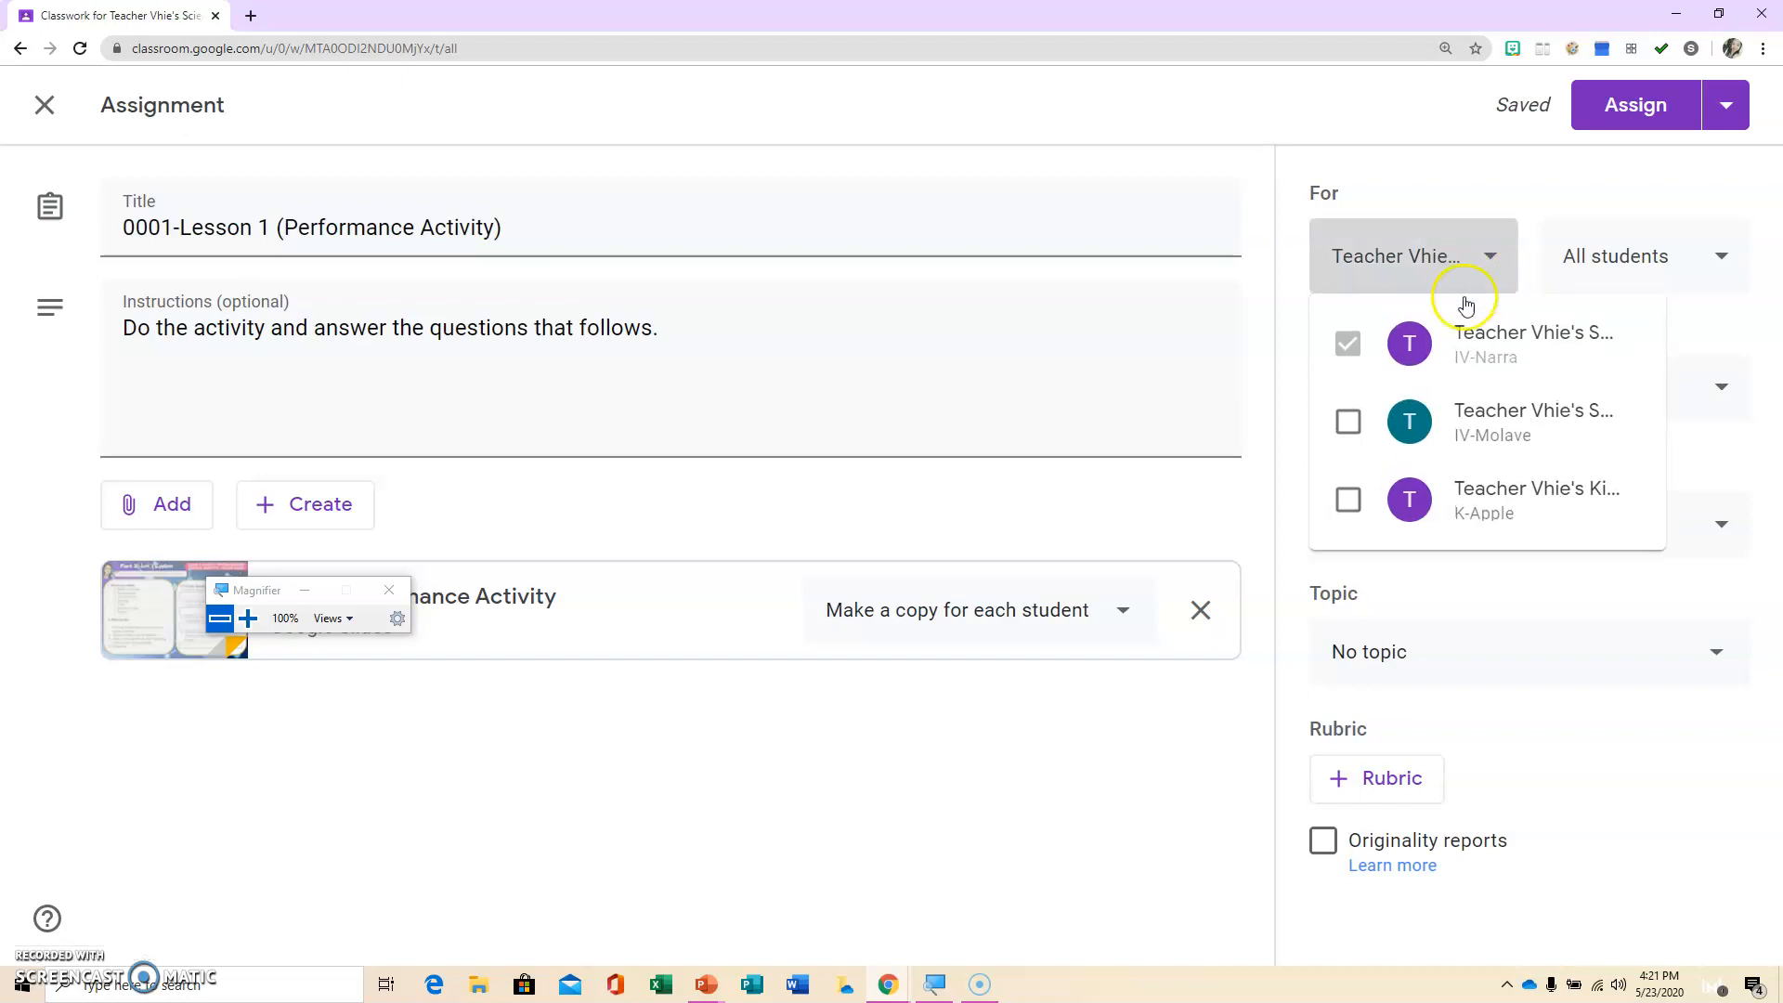
click(1348, 422)
click(1348, 502)
click(1348, 501)
click(1348, 421)
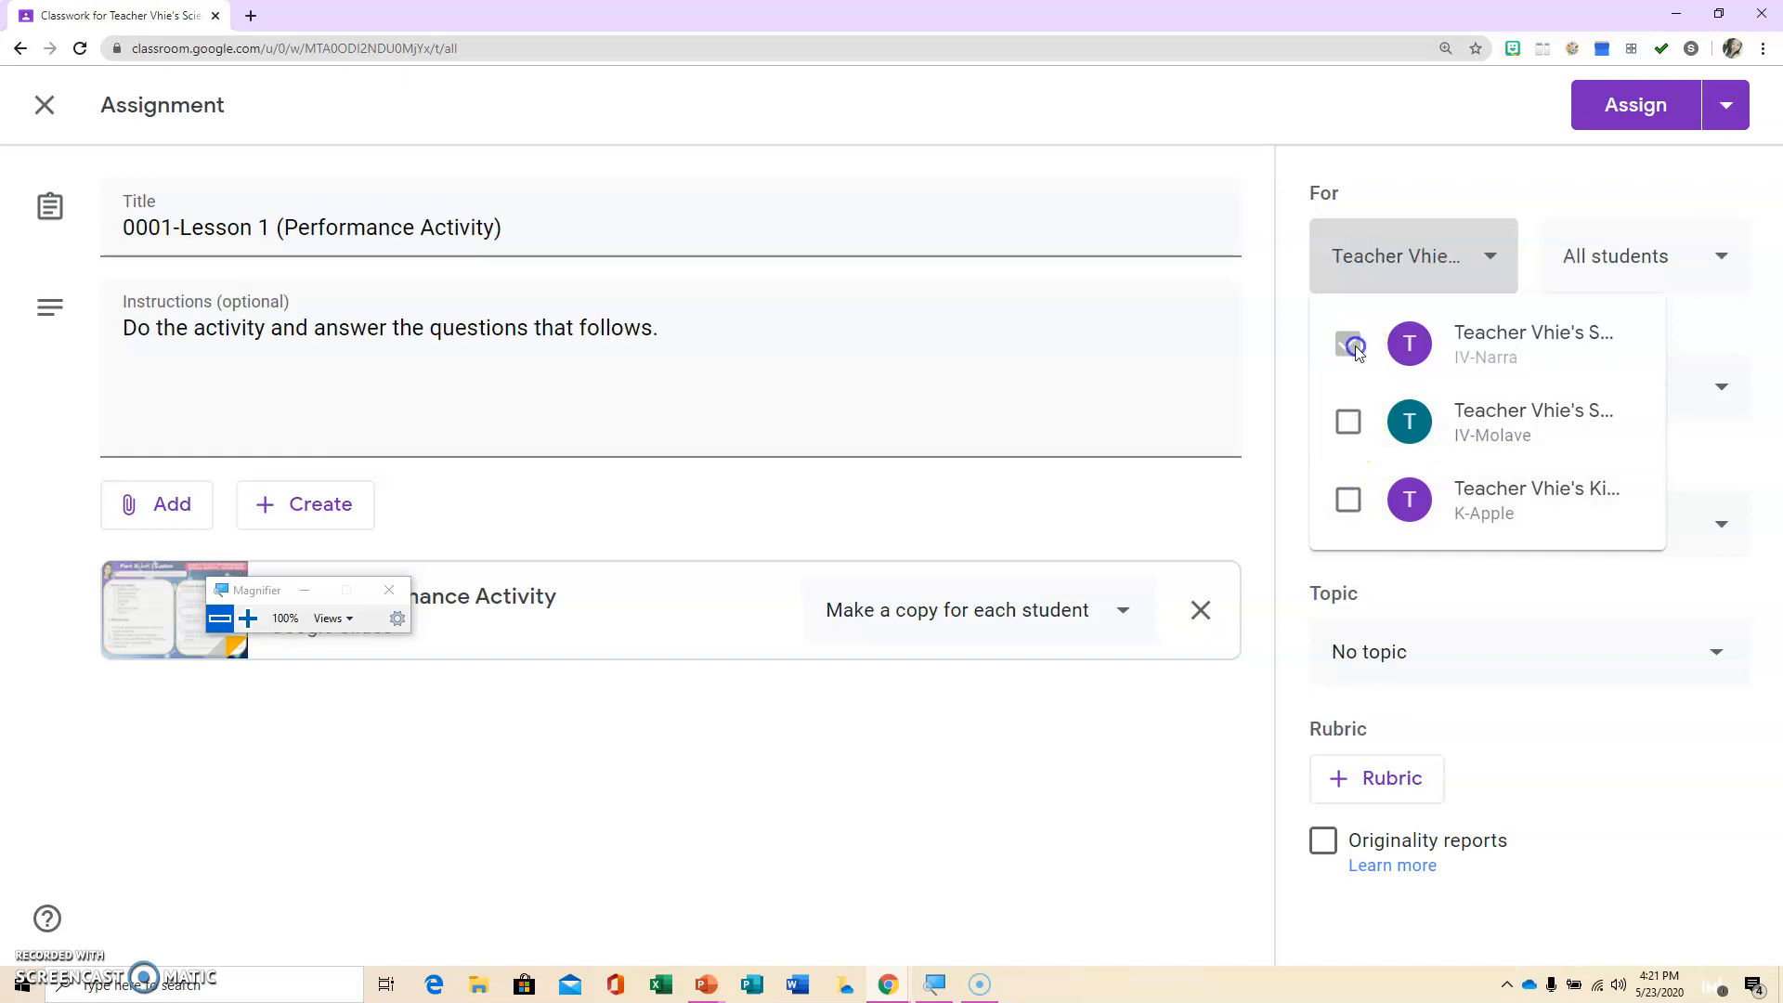
- Examine the list of students who can receive the assignment, keeping all students selected
click(1634, 287)
click(1636, 287)
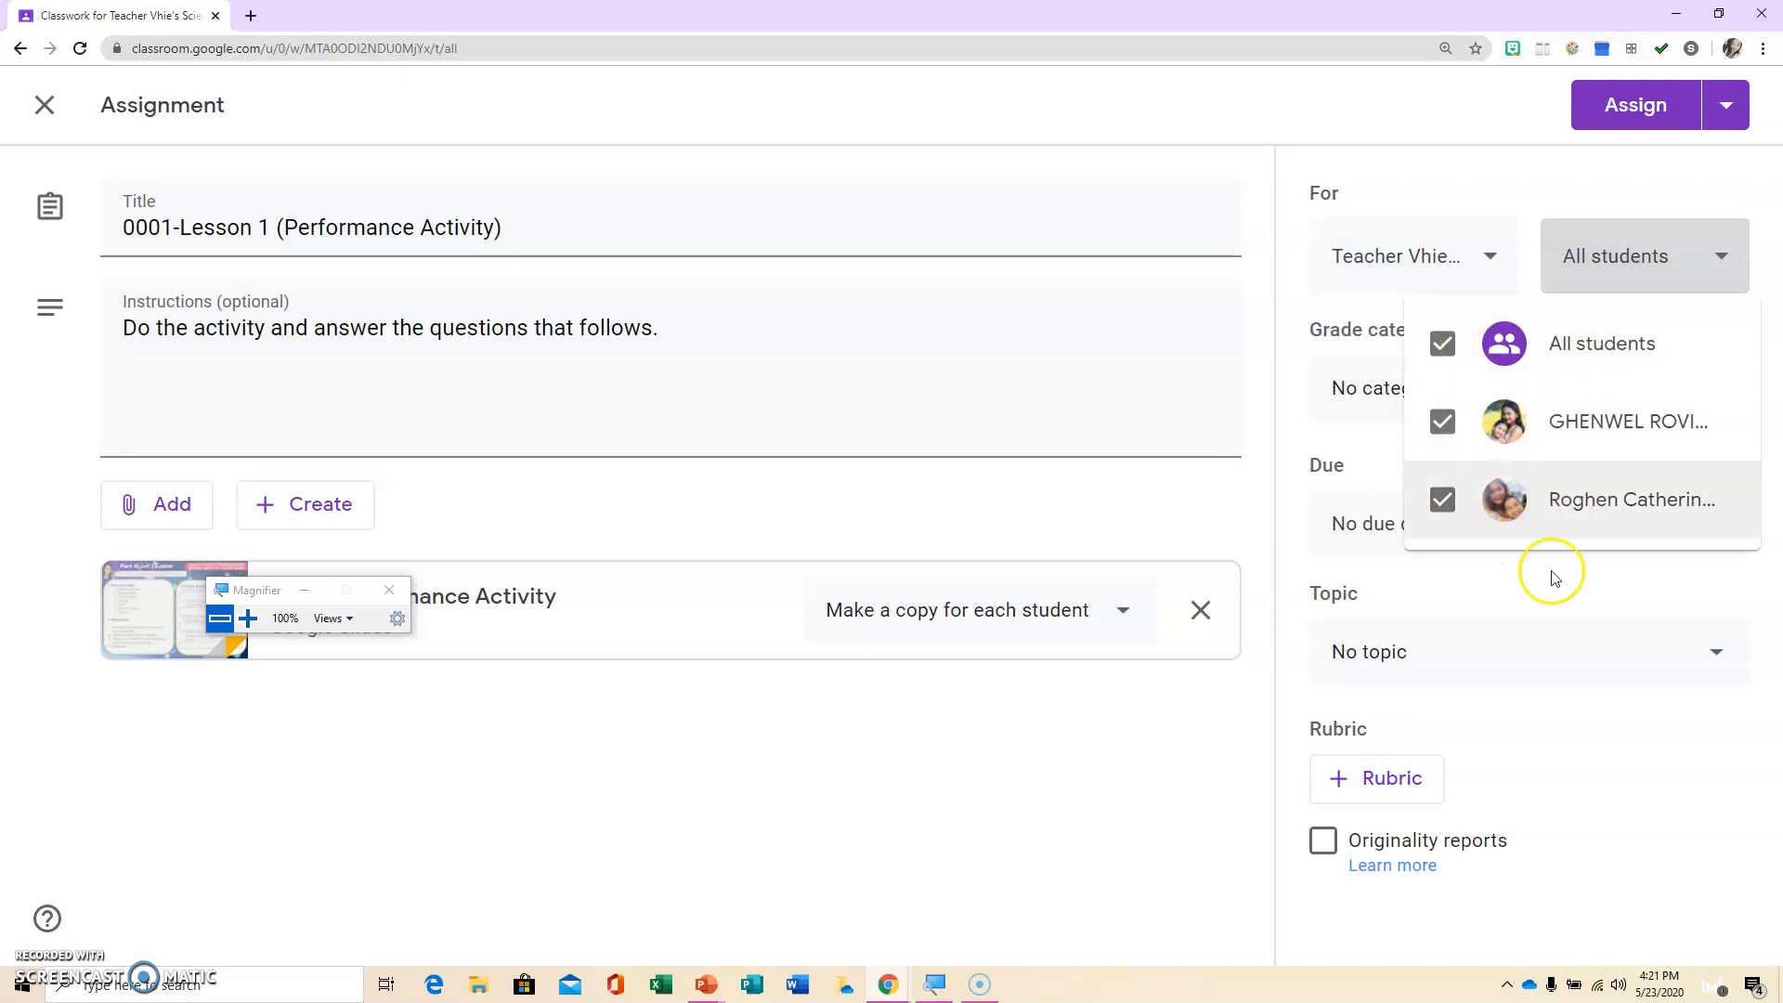
click(1601, 634)
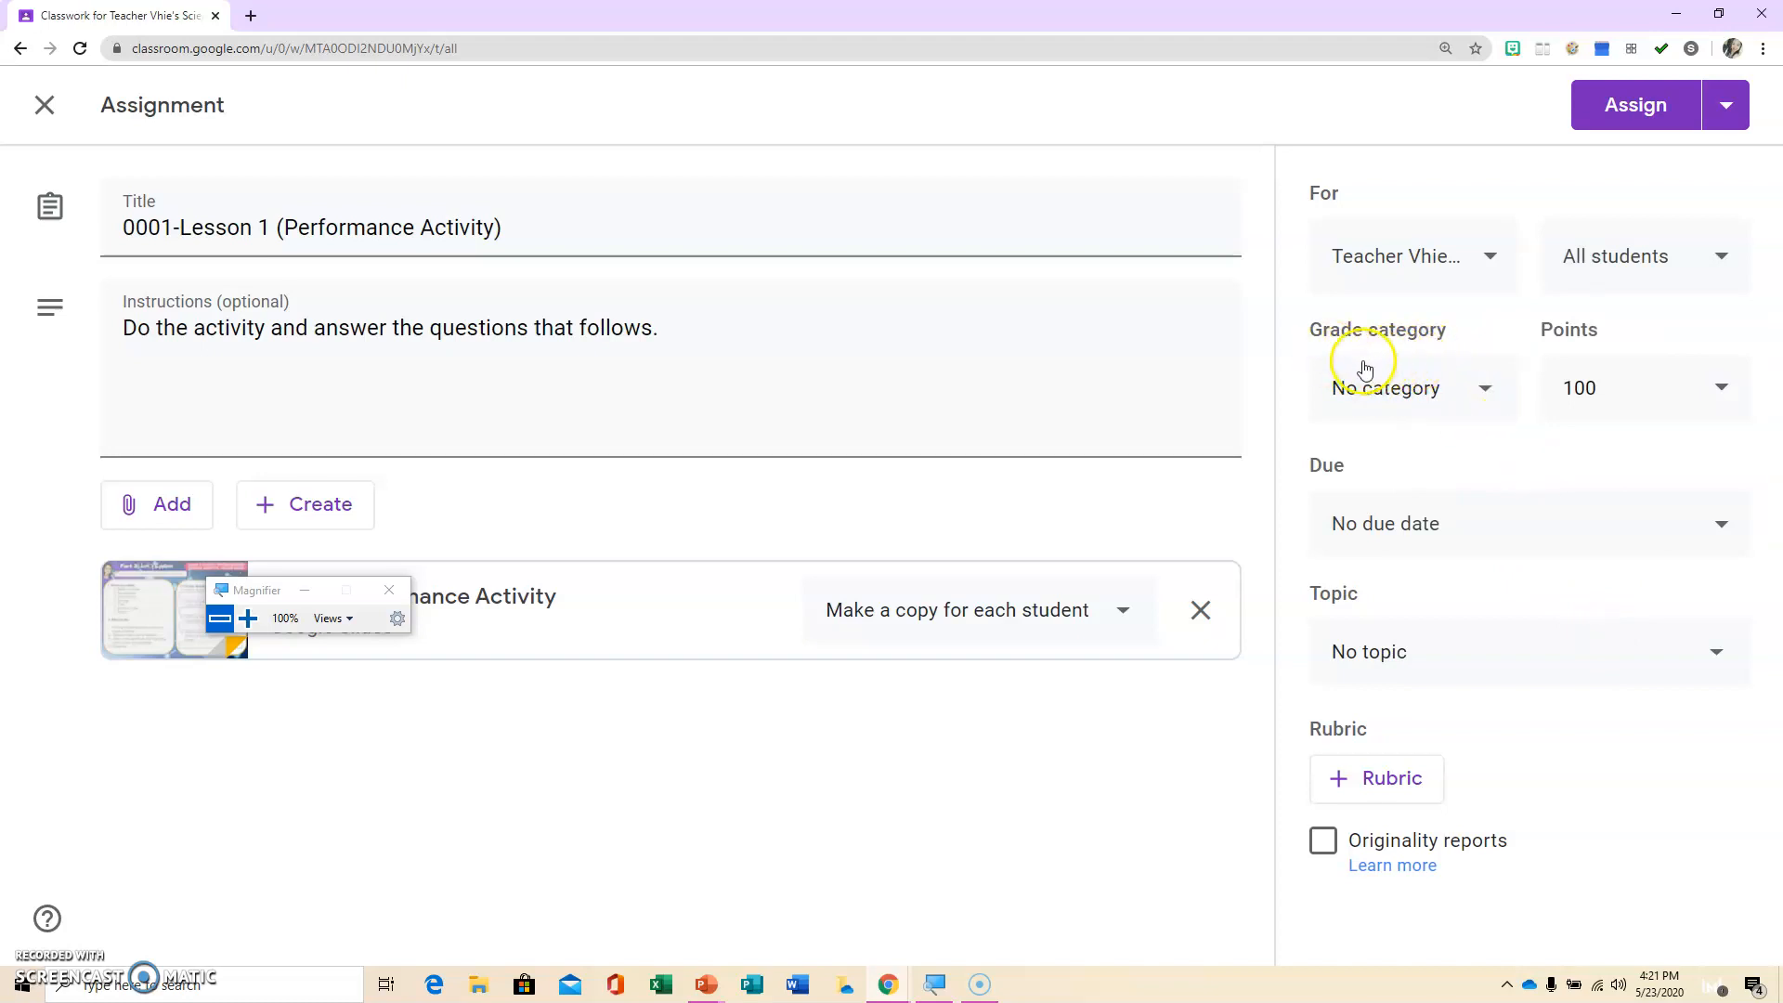
- Set the assignment's grade category to the performance one (PERFORM...) and its points to 10
click(1381, 401)
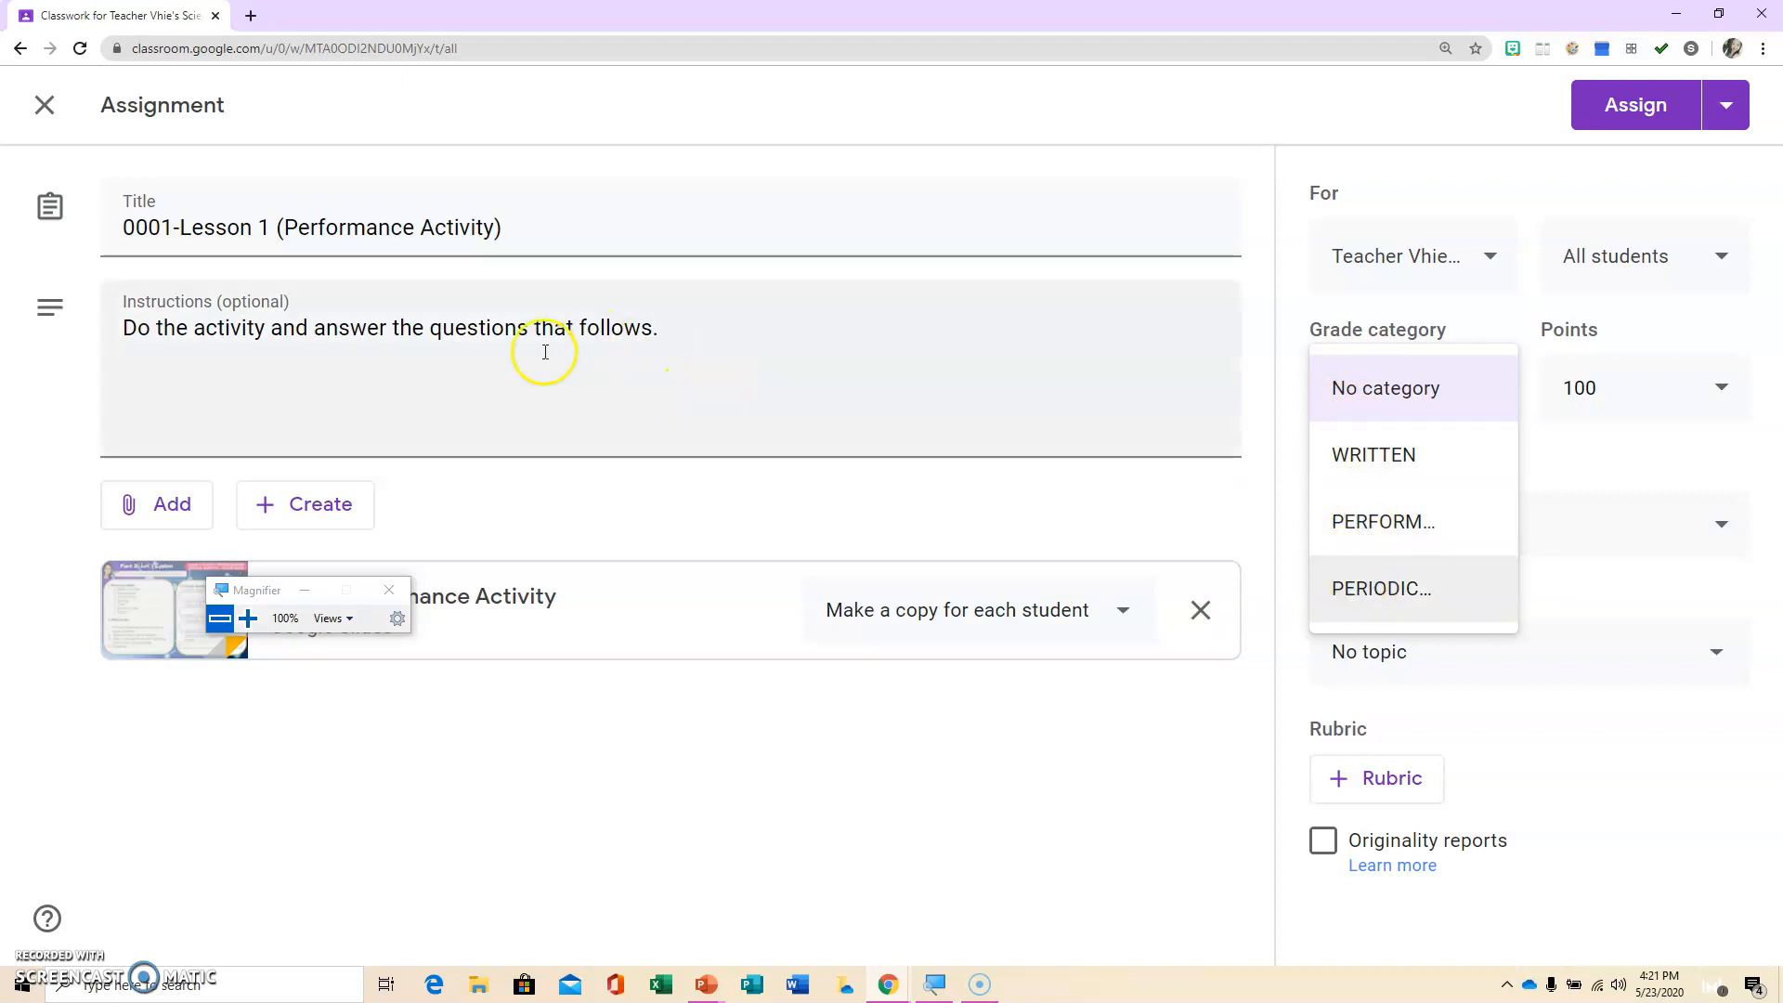
click(1357, 537)
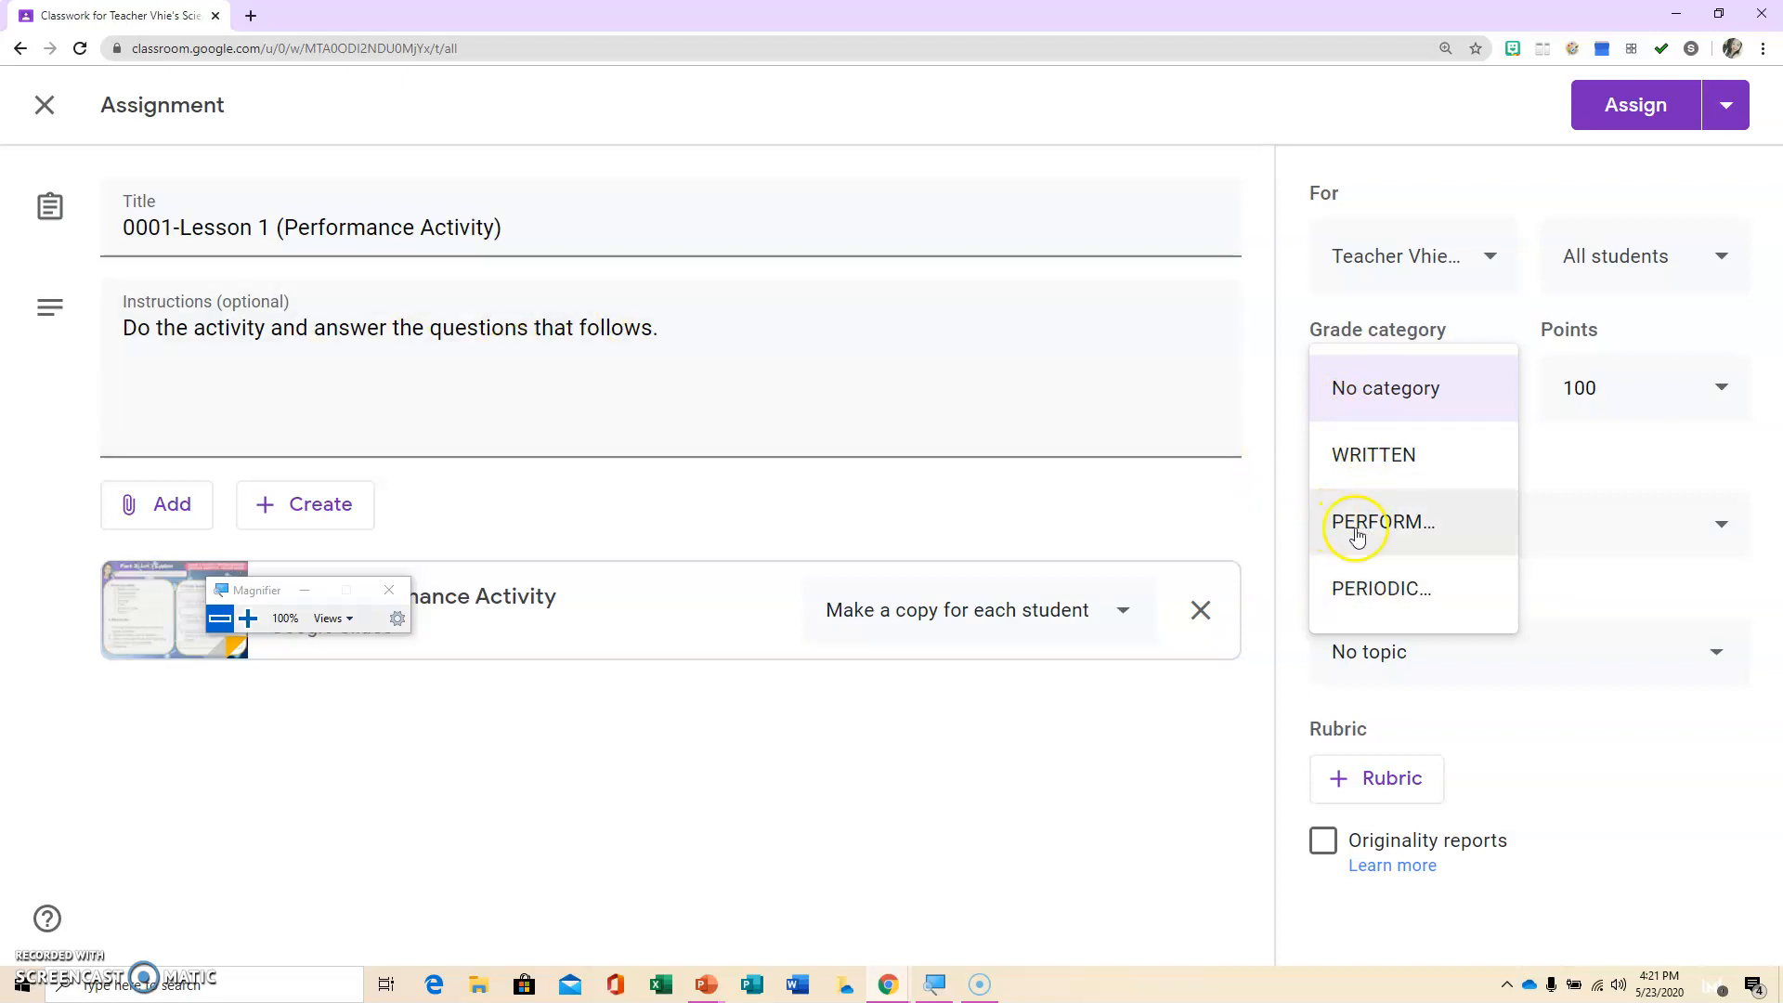
click(1357, 537)
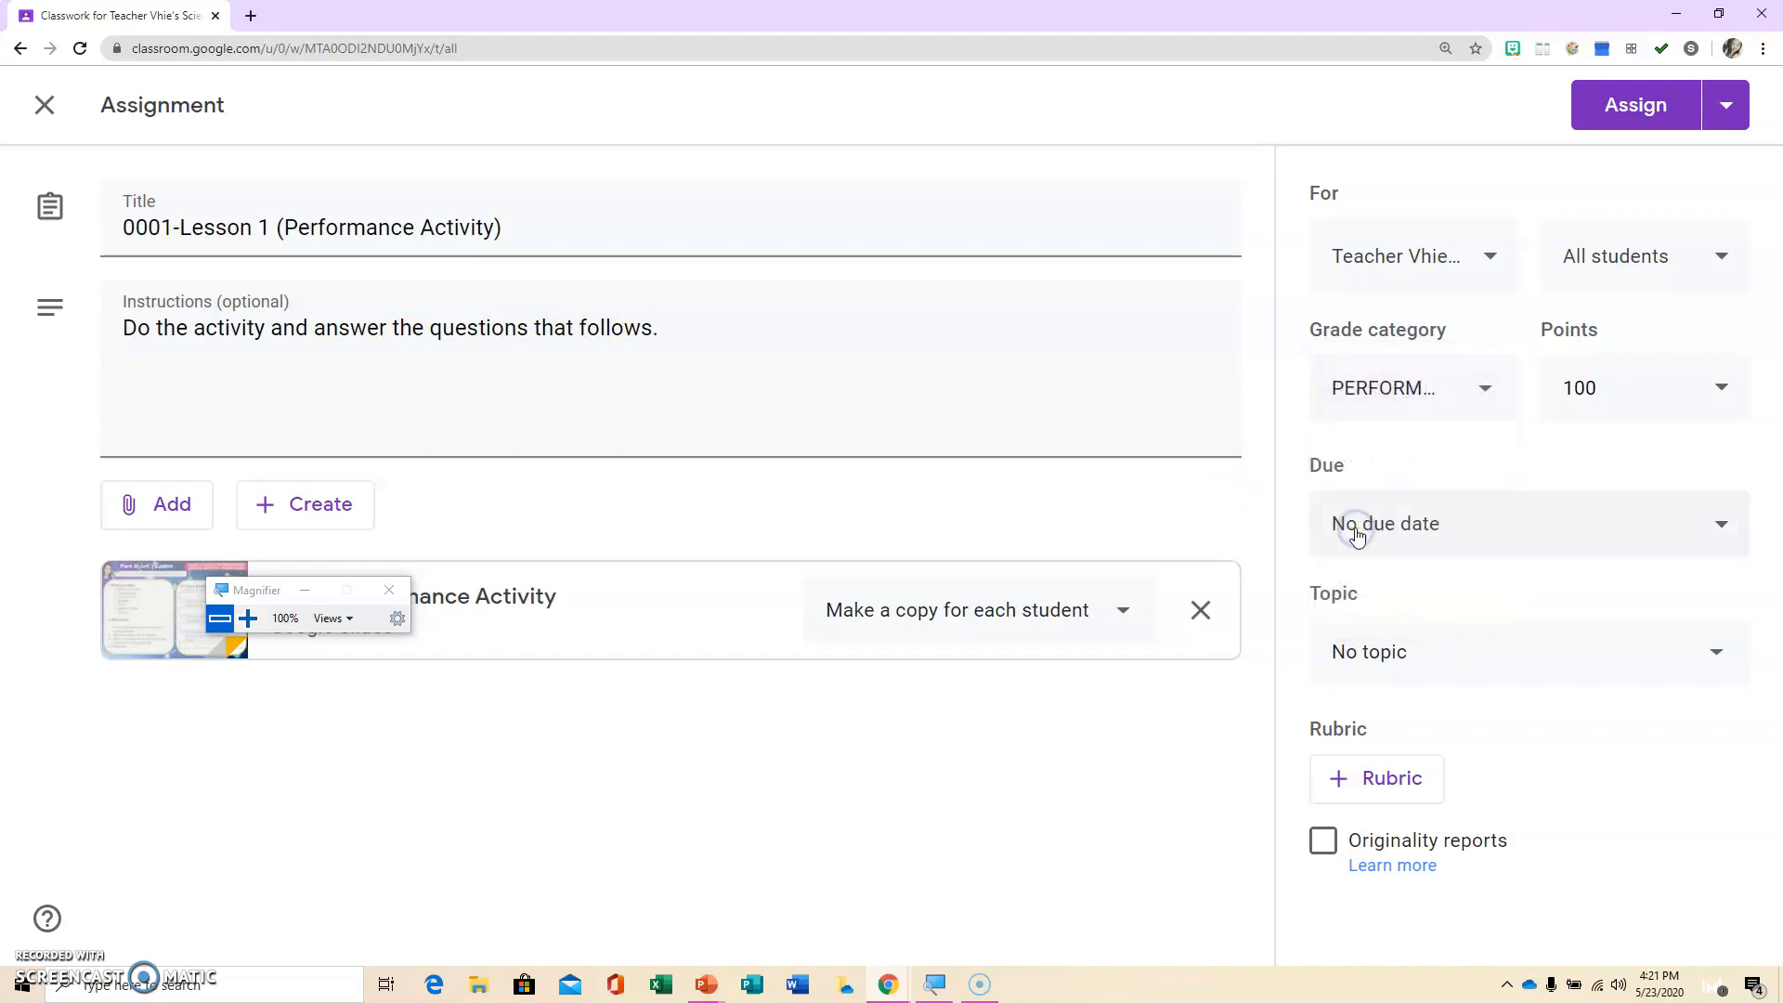
click(1591, 389)
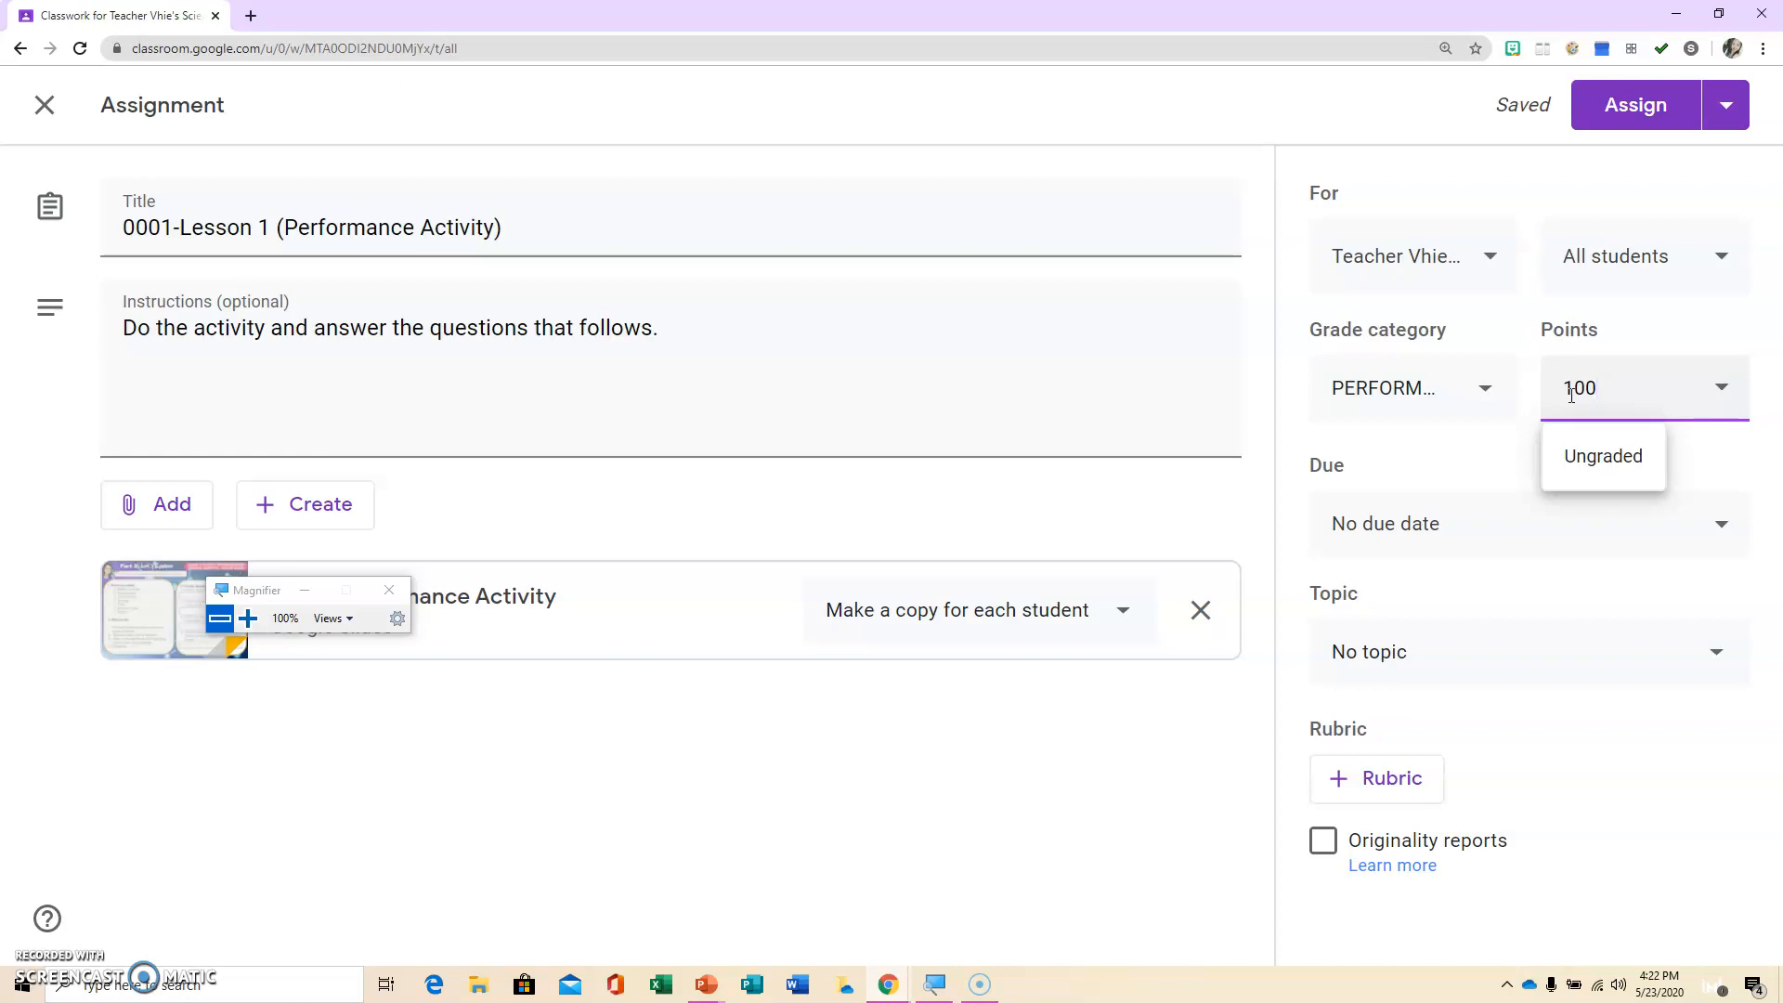
click(1719, 392)
click(1338, 599)
- Set the assignment's due date to May 25, 2020 at 10:00 AM
click(1394, 556)
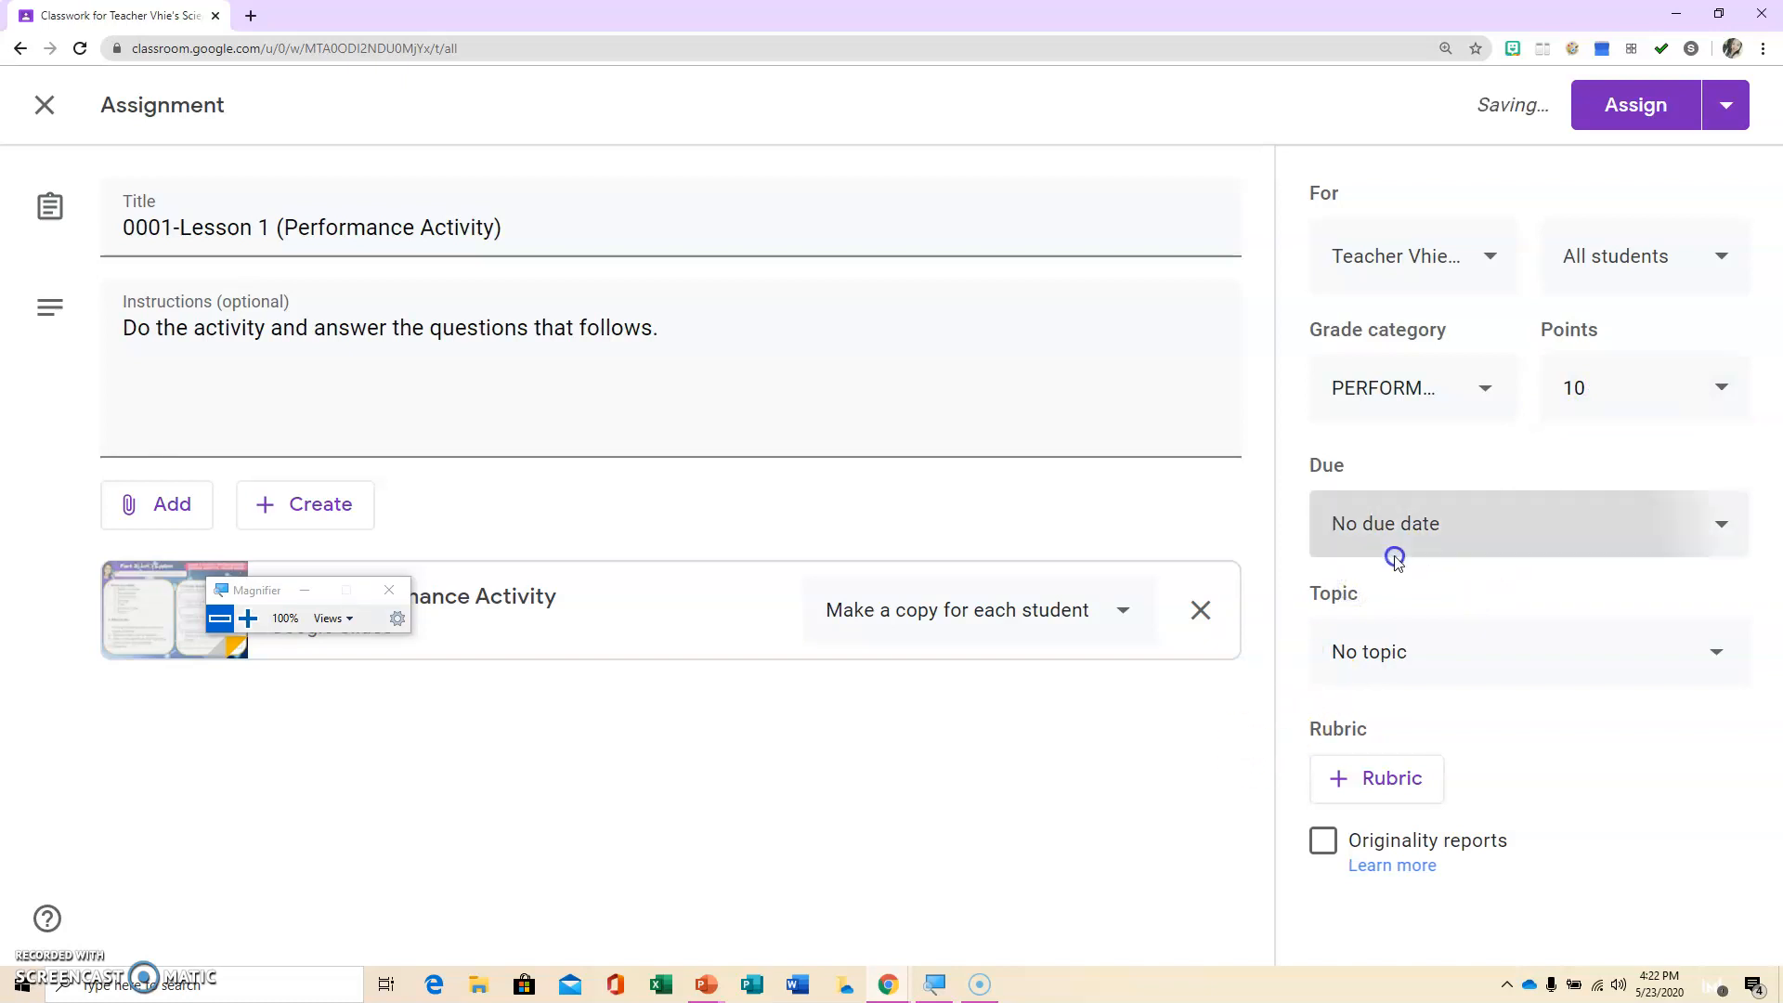
click(1573, 637)
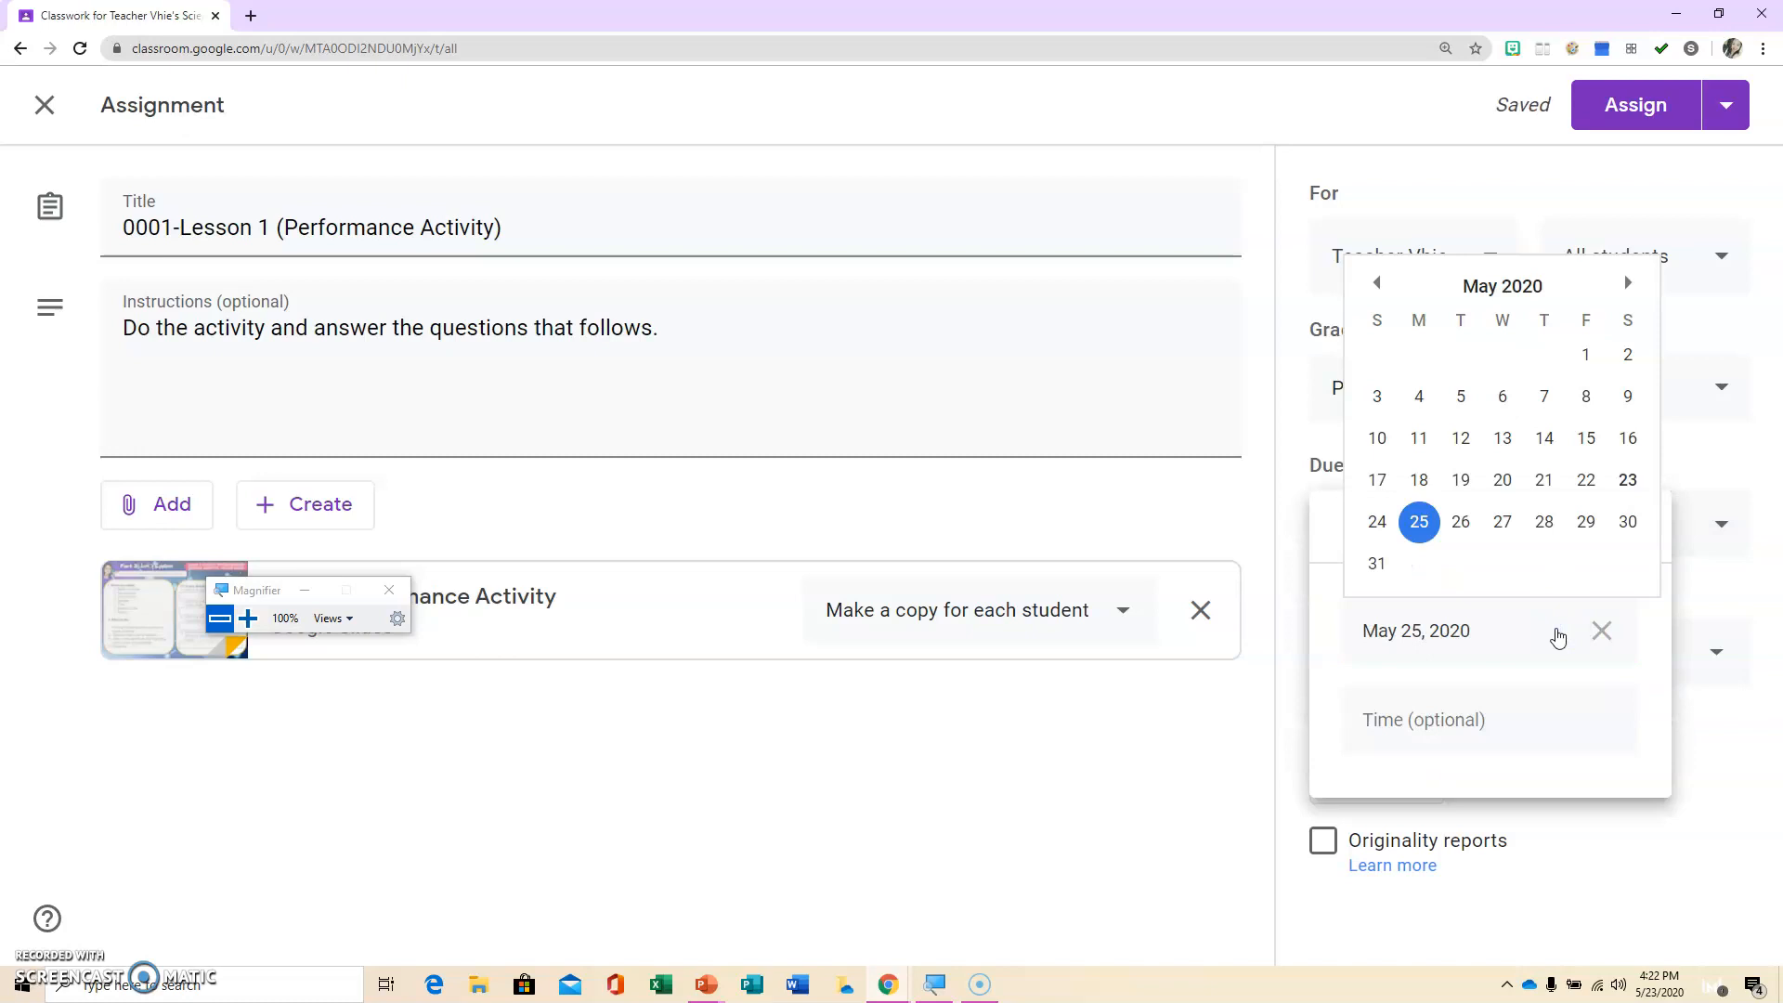
click(1433, 529)
click(1384, 721)
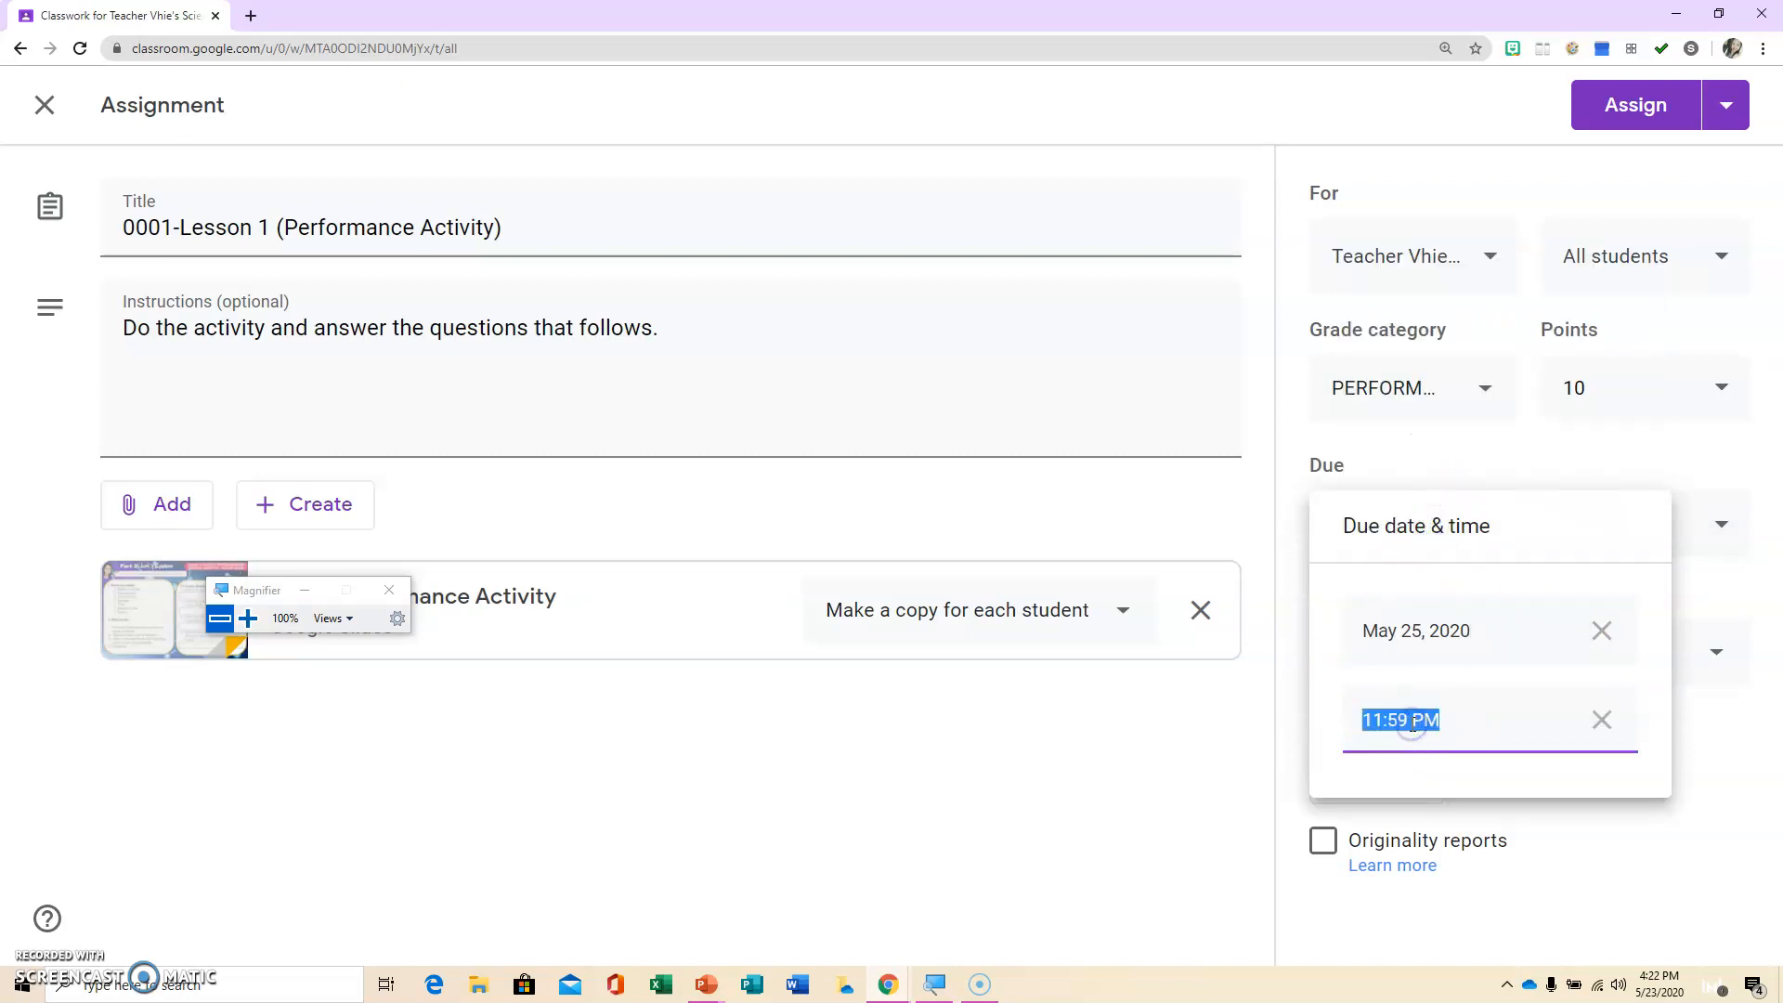
text(10:00am)
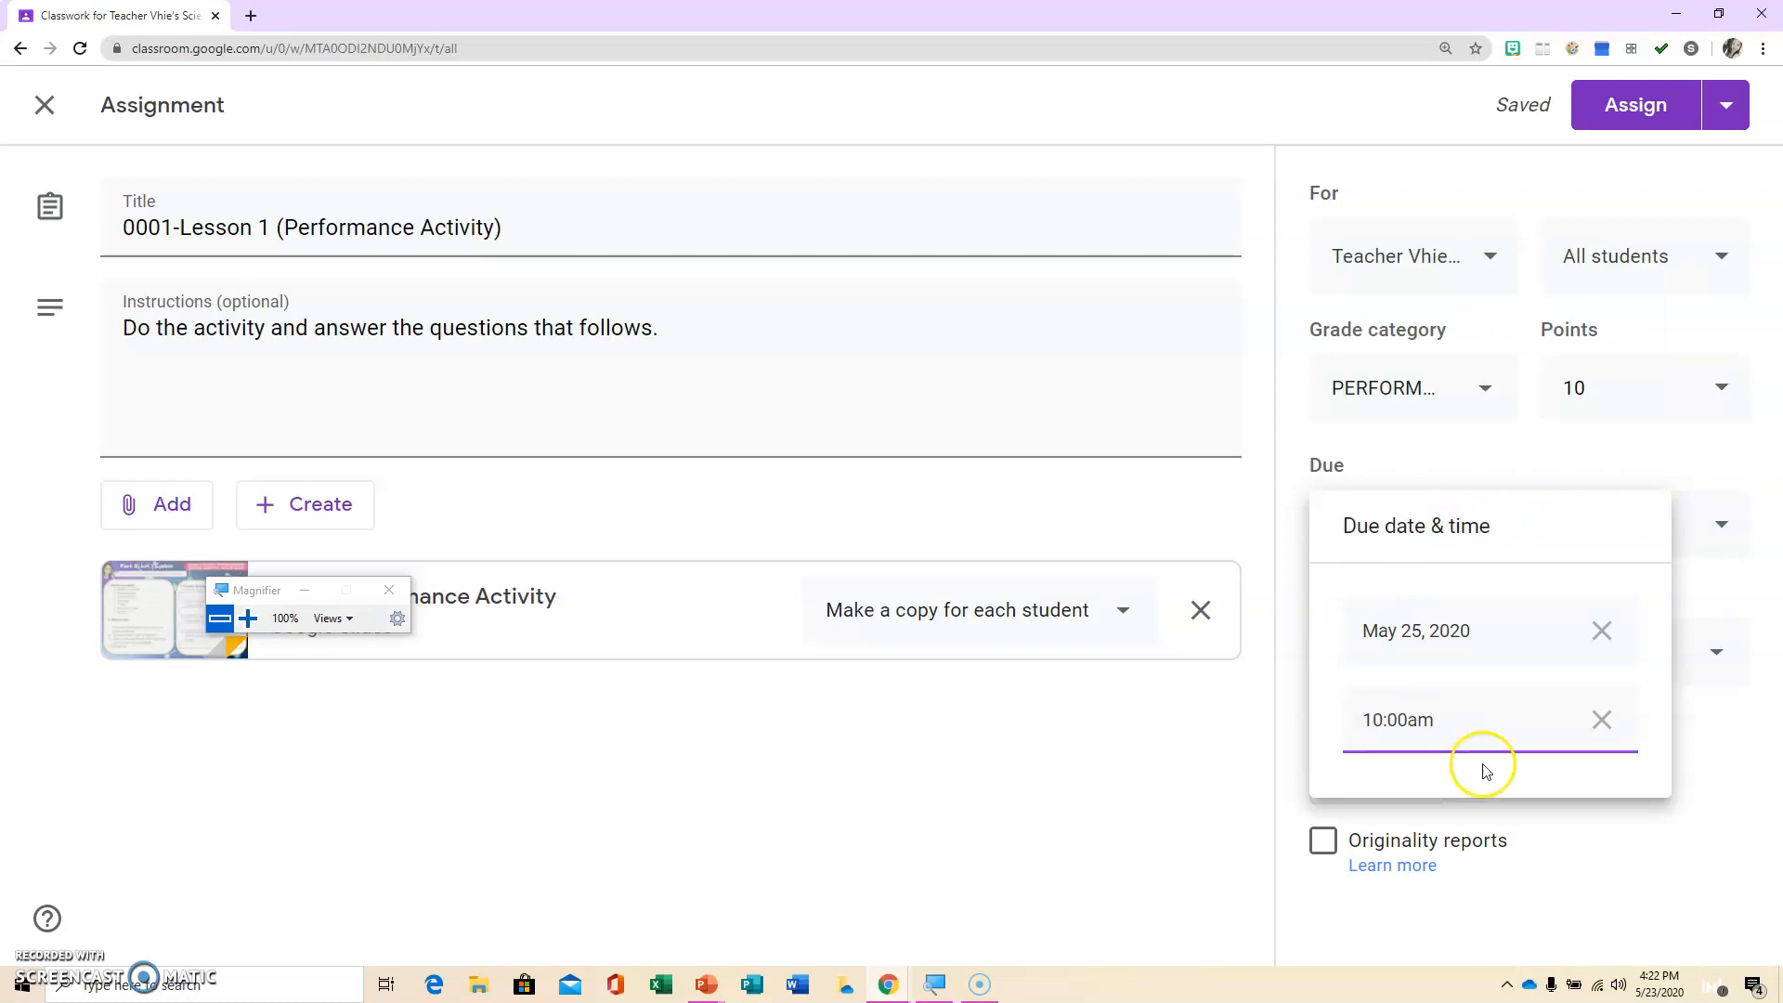
click(1594, 857)
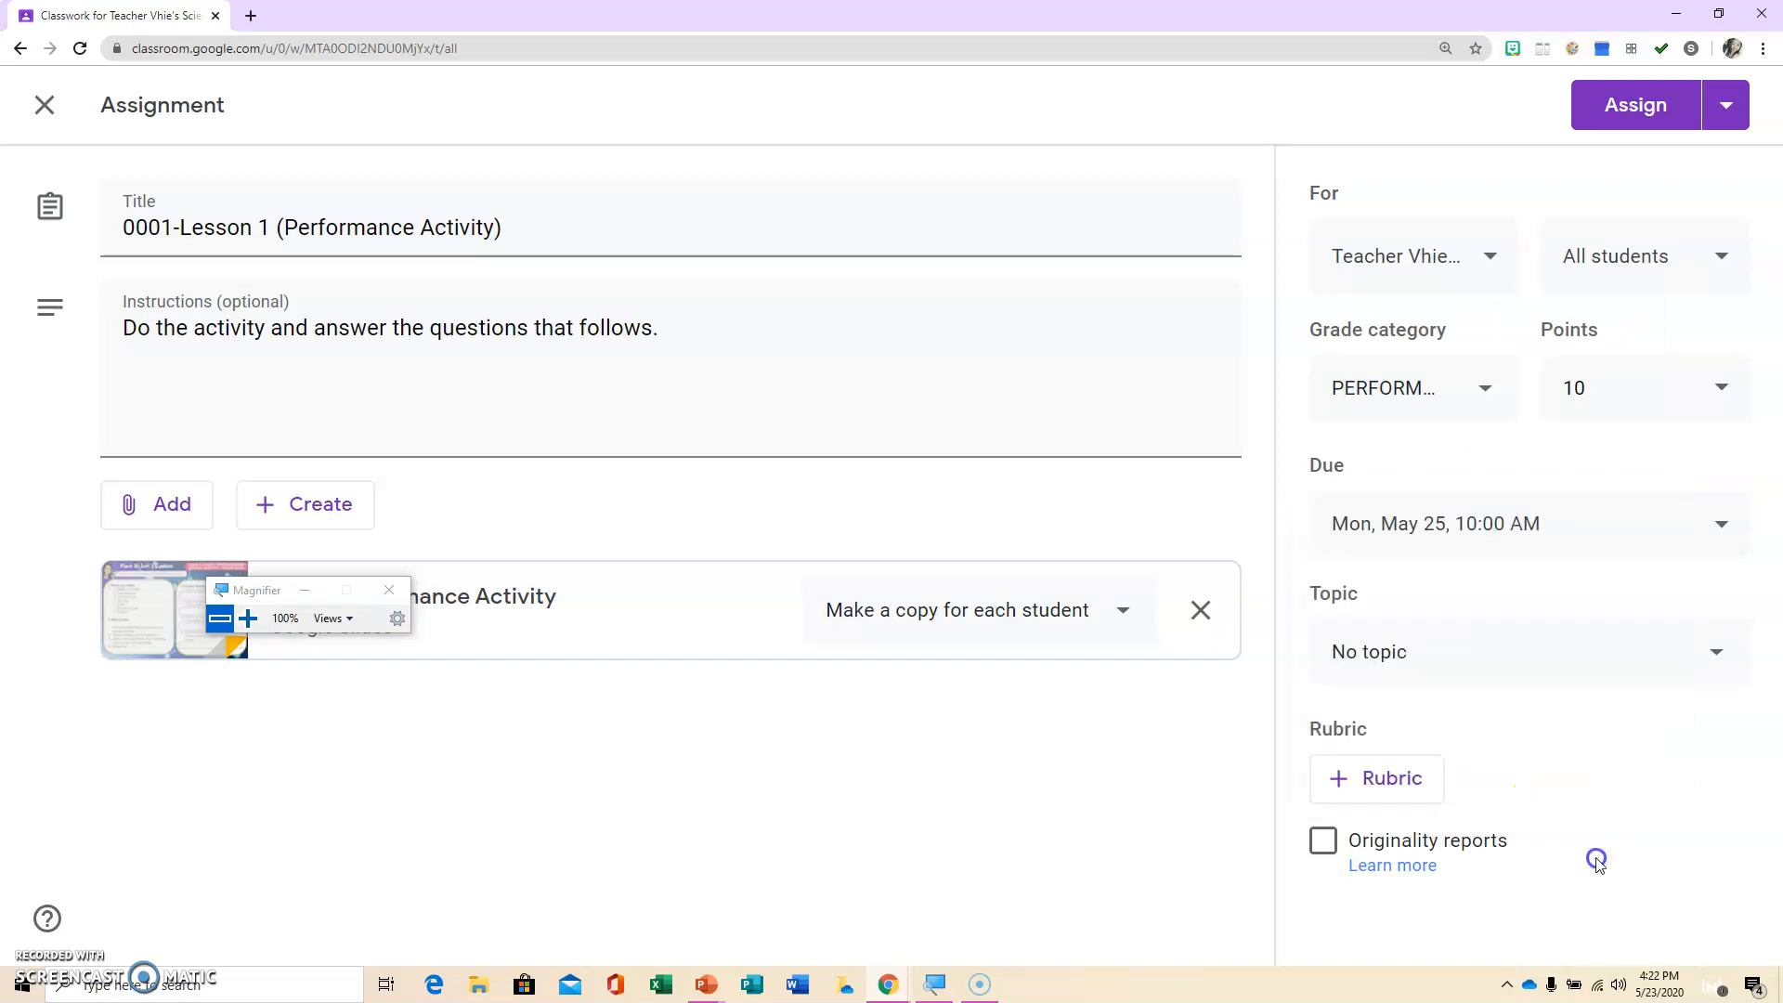
- File the assignment under the topic "Unit1: Matter"
click(1417, 648)
click(1391, 688)
click(1396, 661)
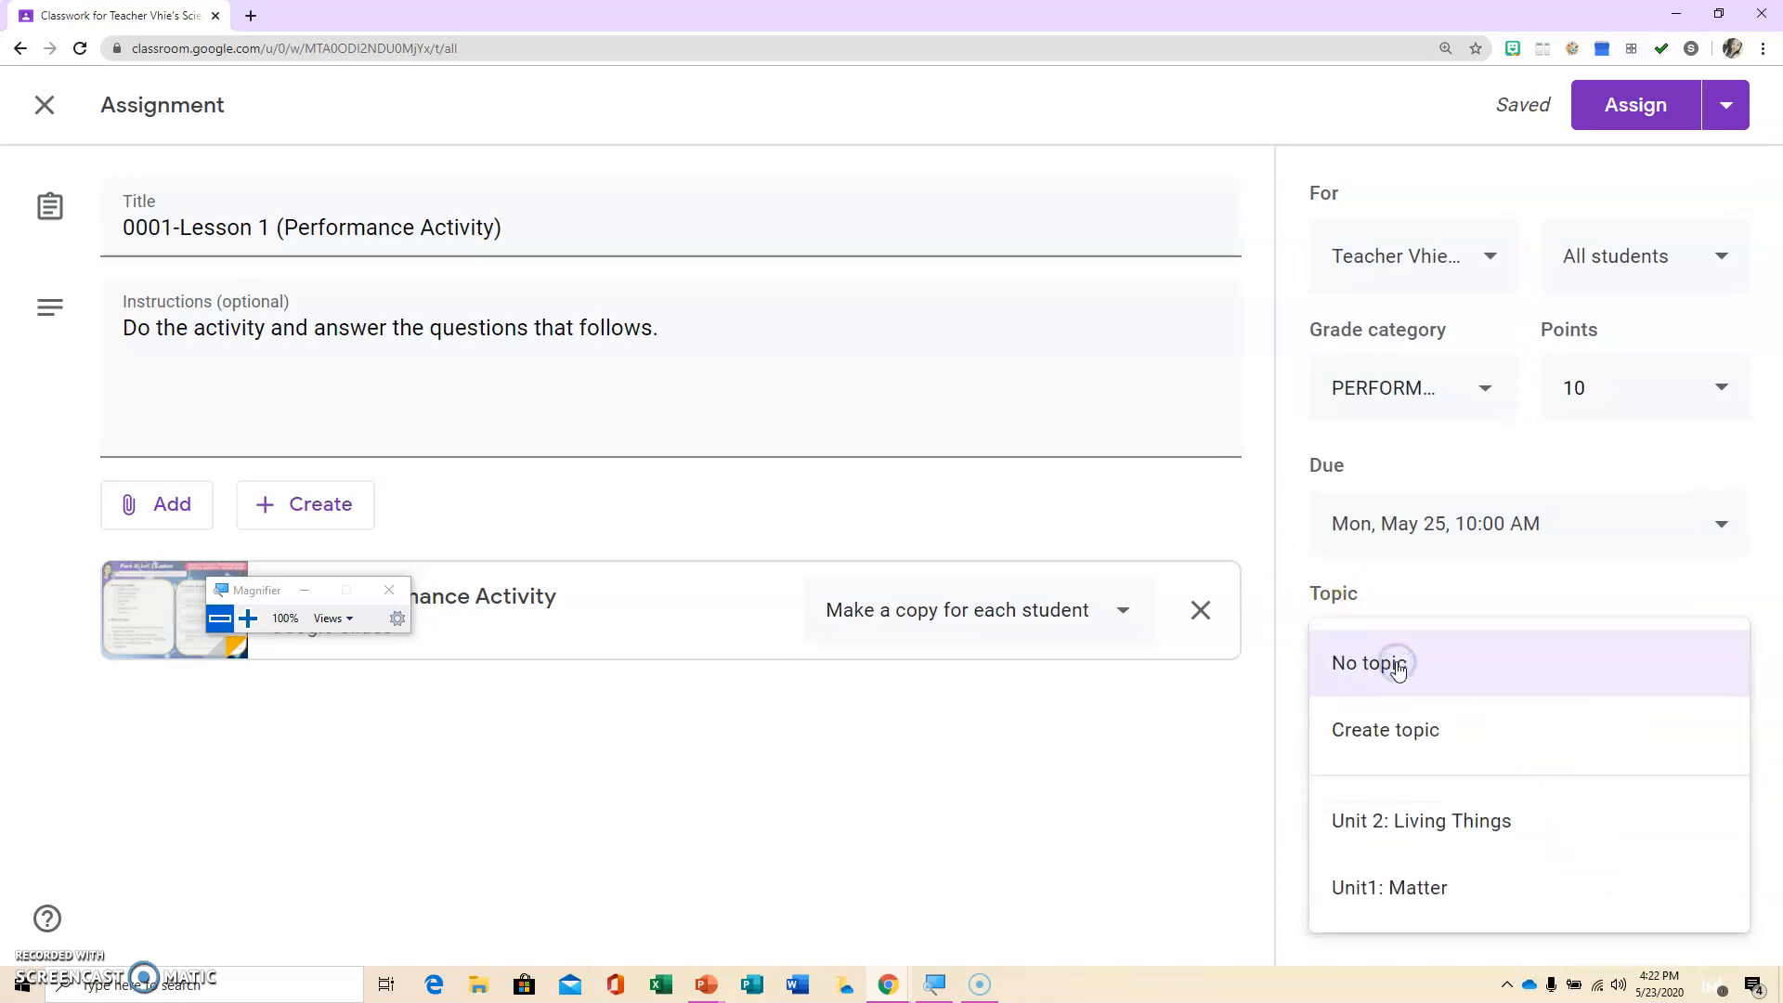
click(1401, 757)
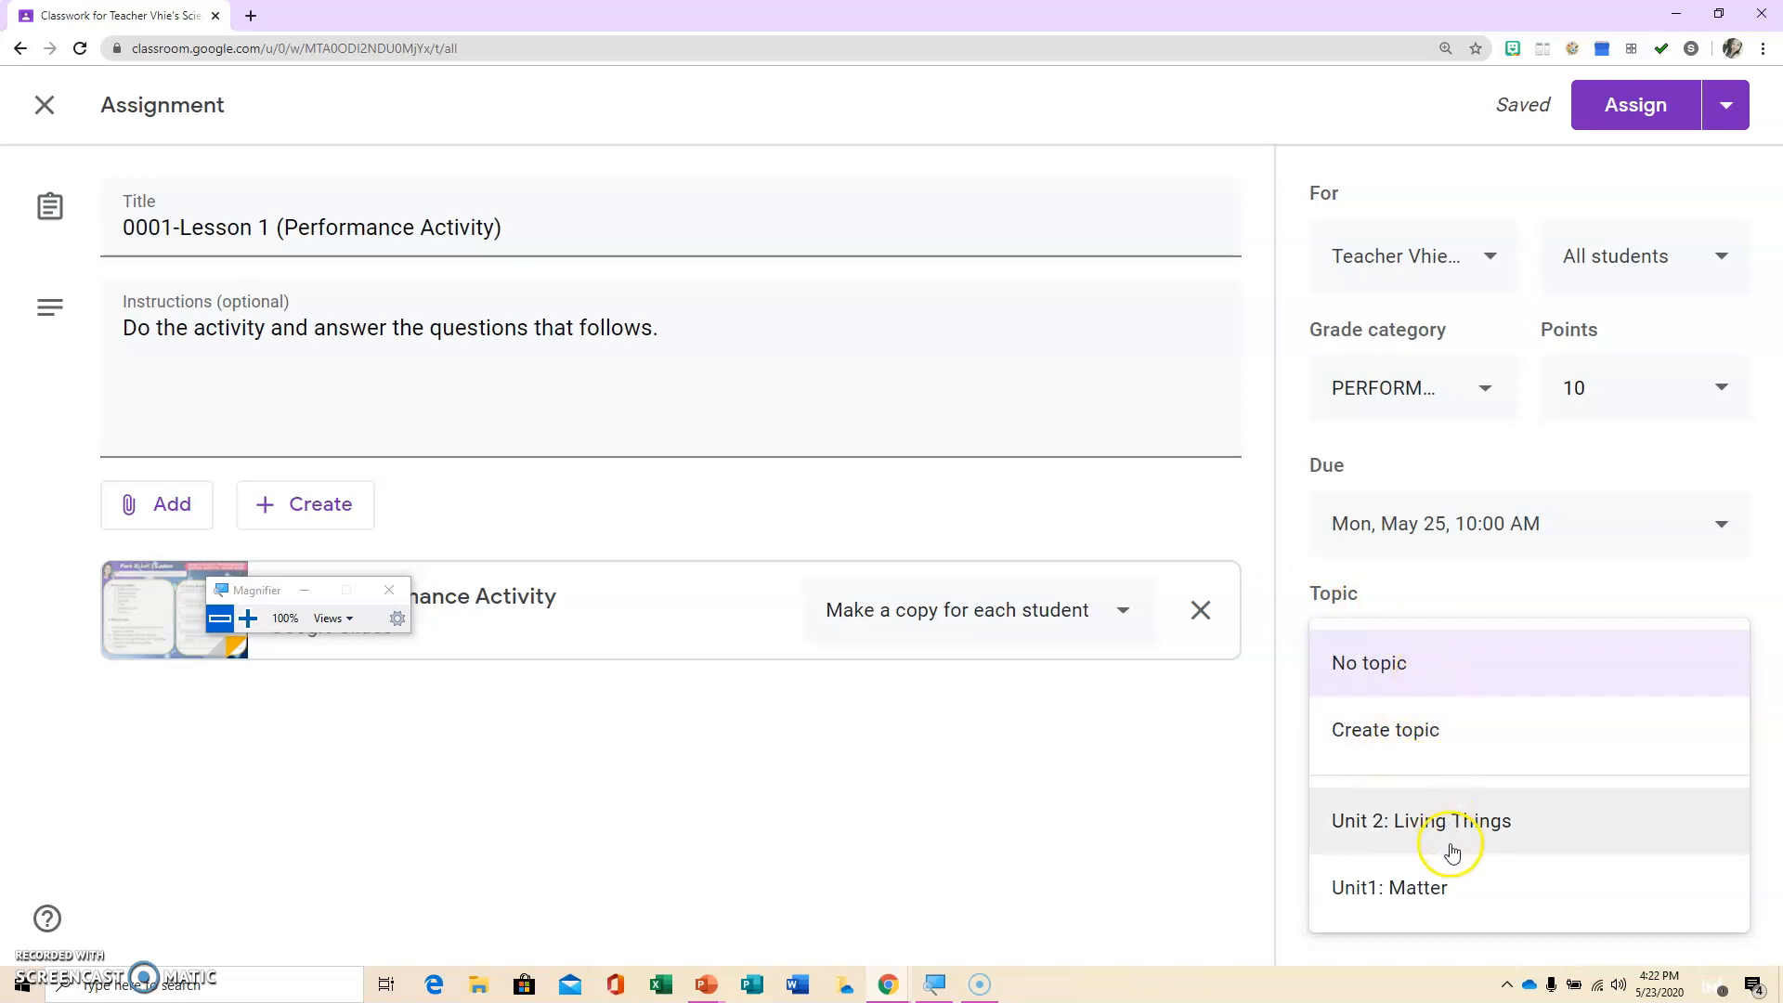
click(1466, 892)
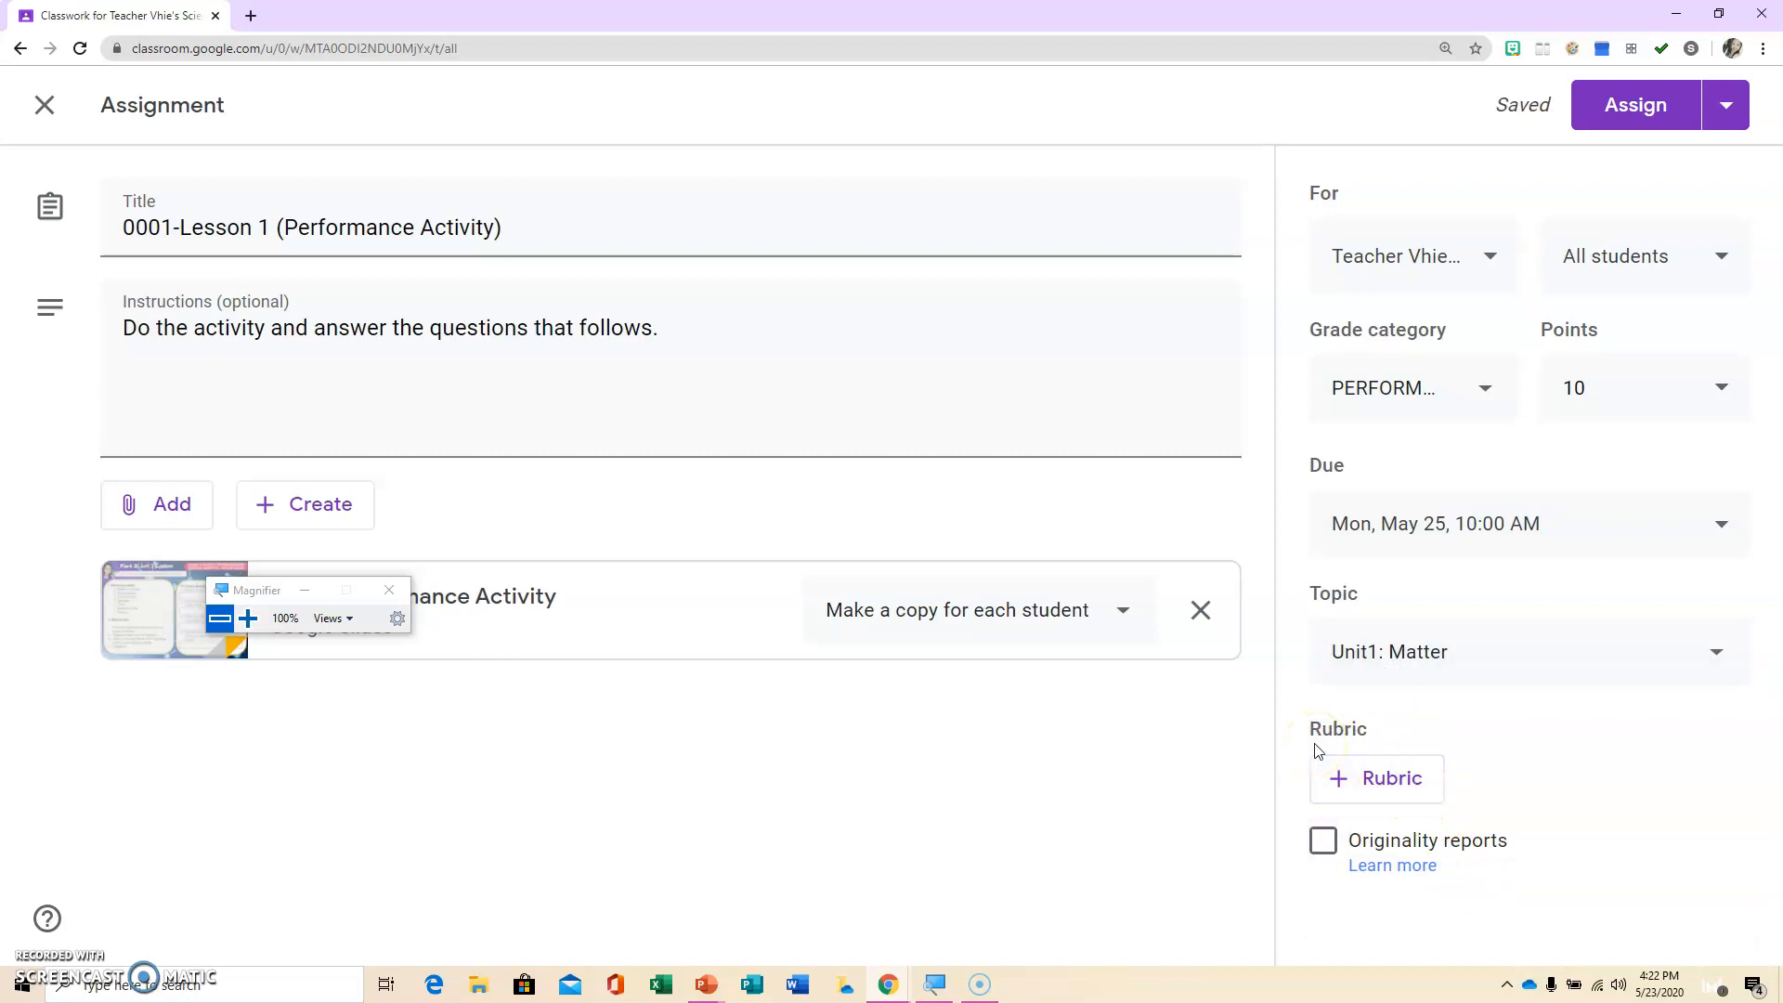
- Start creating a new rubric for the assignment, using the magnifier to enlarge the rubric options and returning to normal magnification
click(1375, 781)
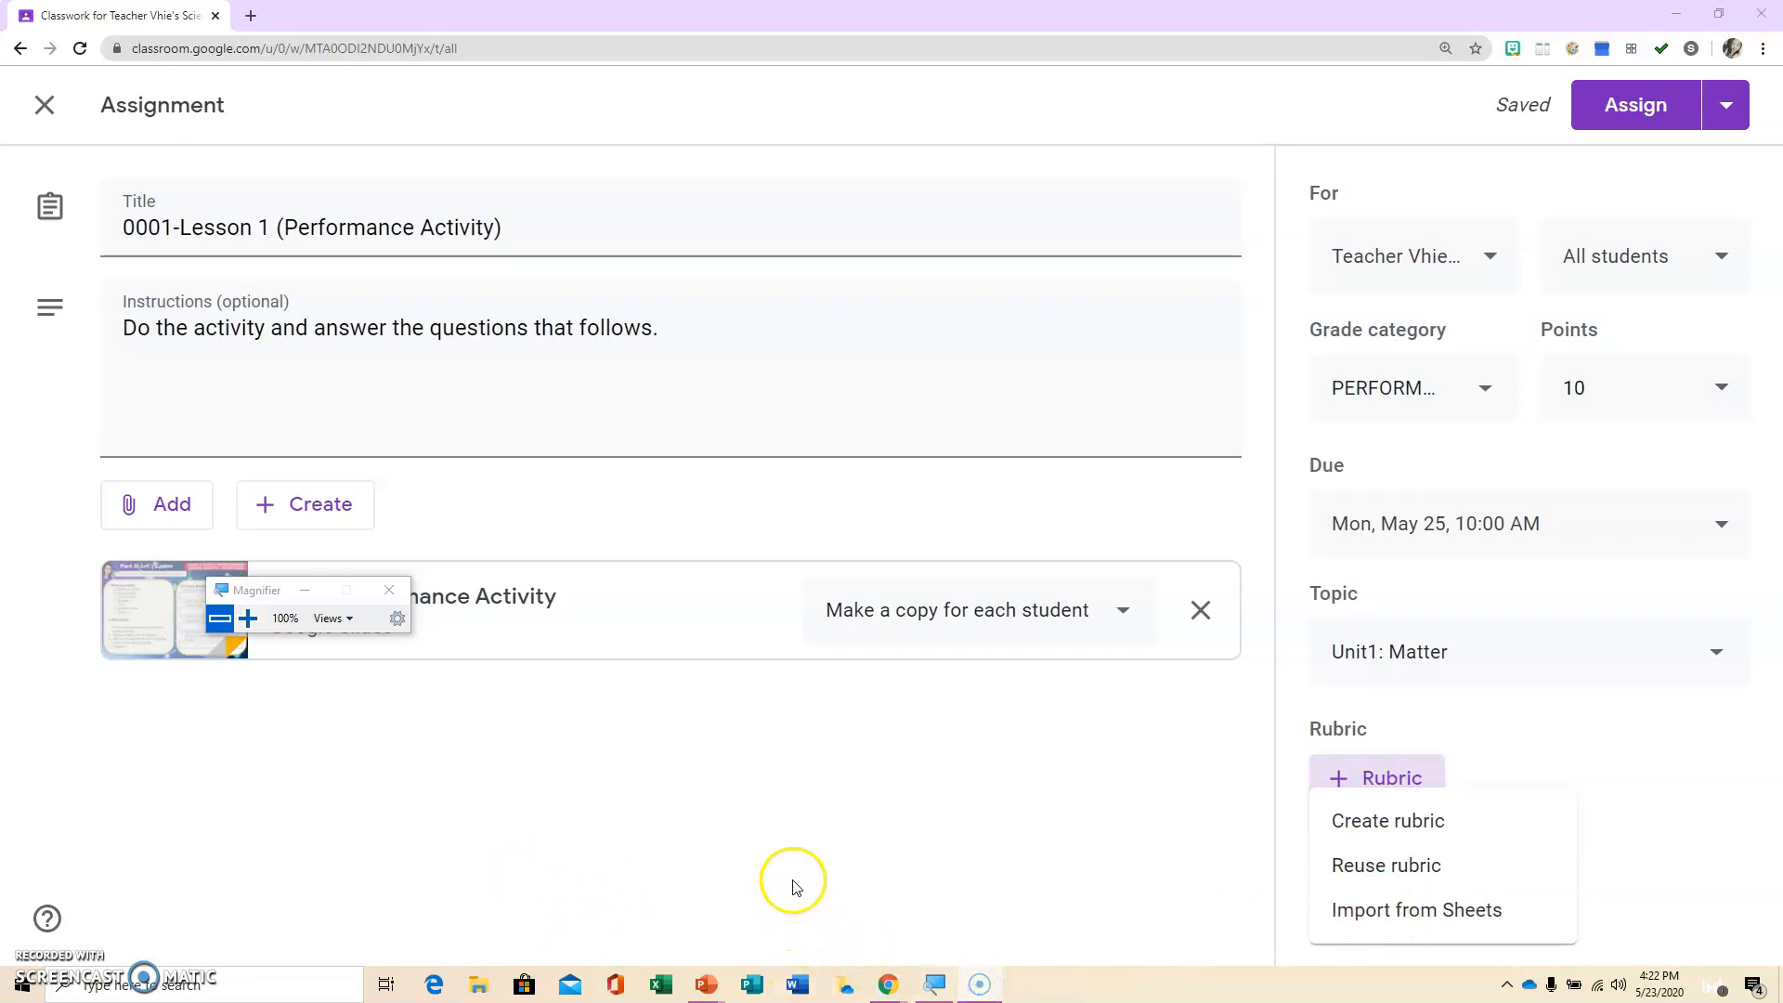
click(247, 619)
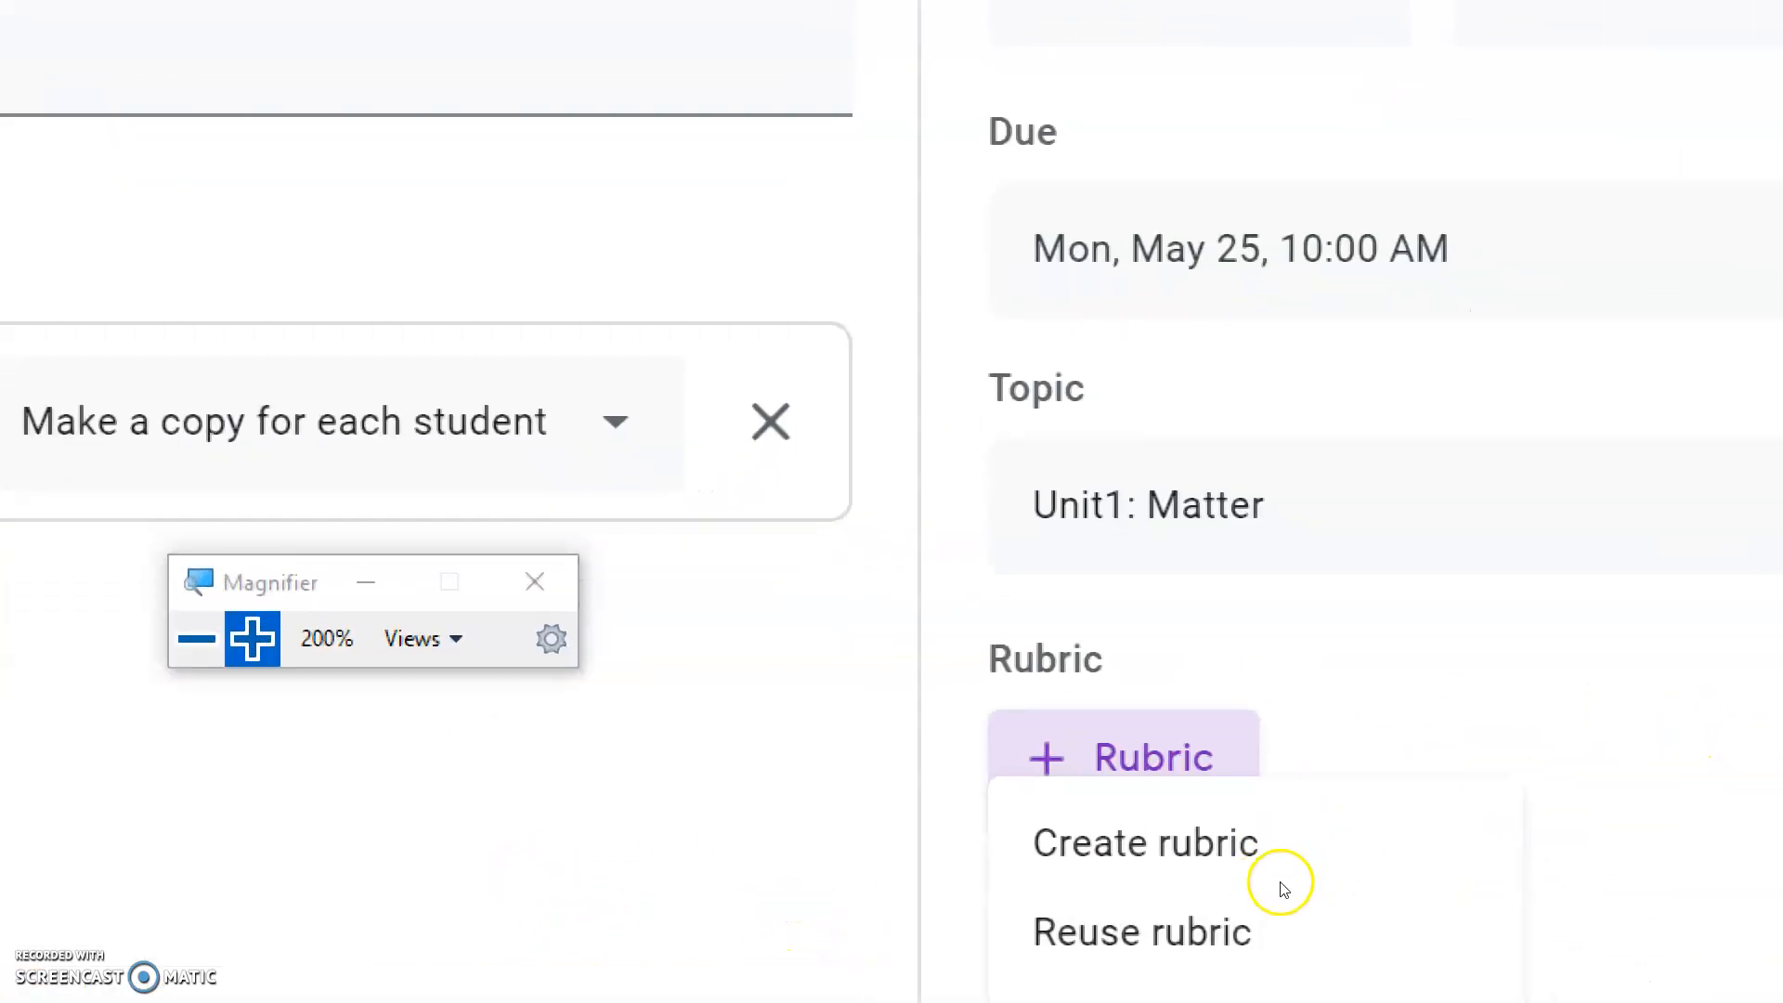
key(Up)
key(Up)
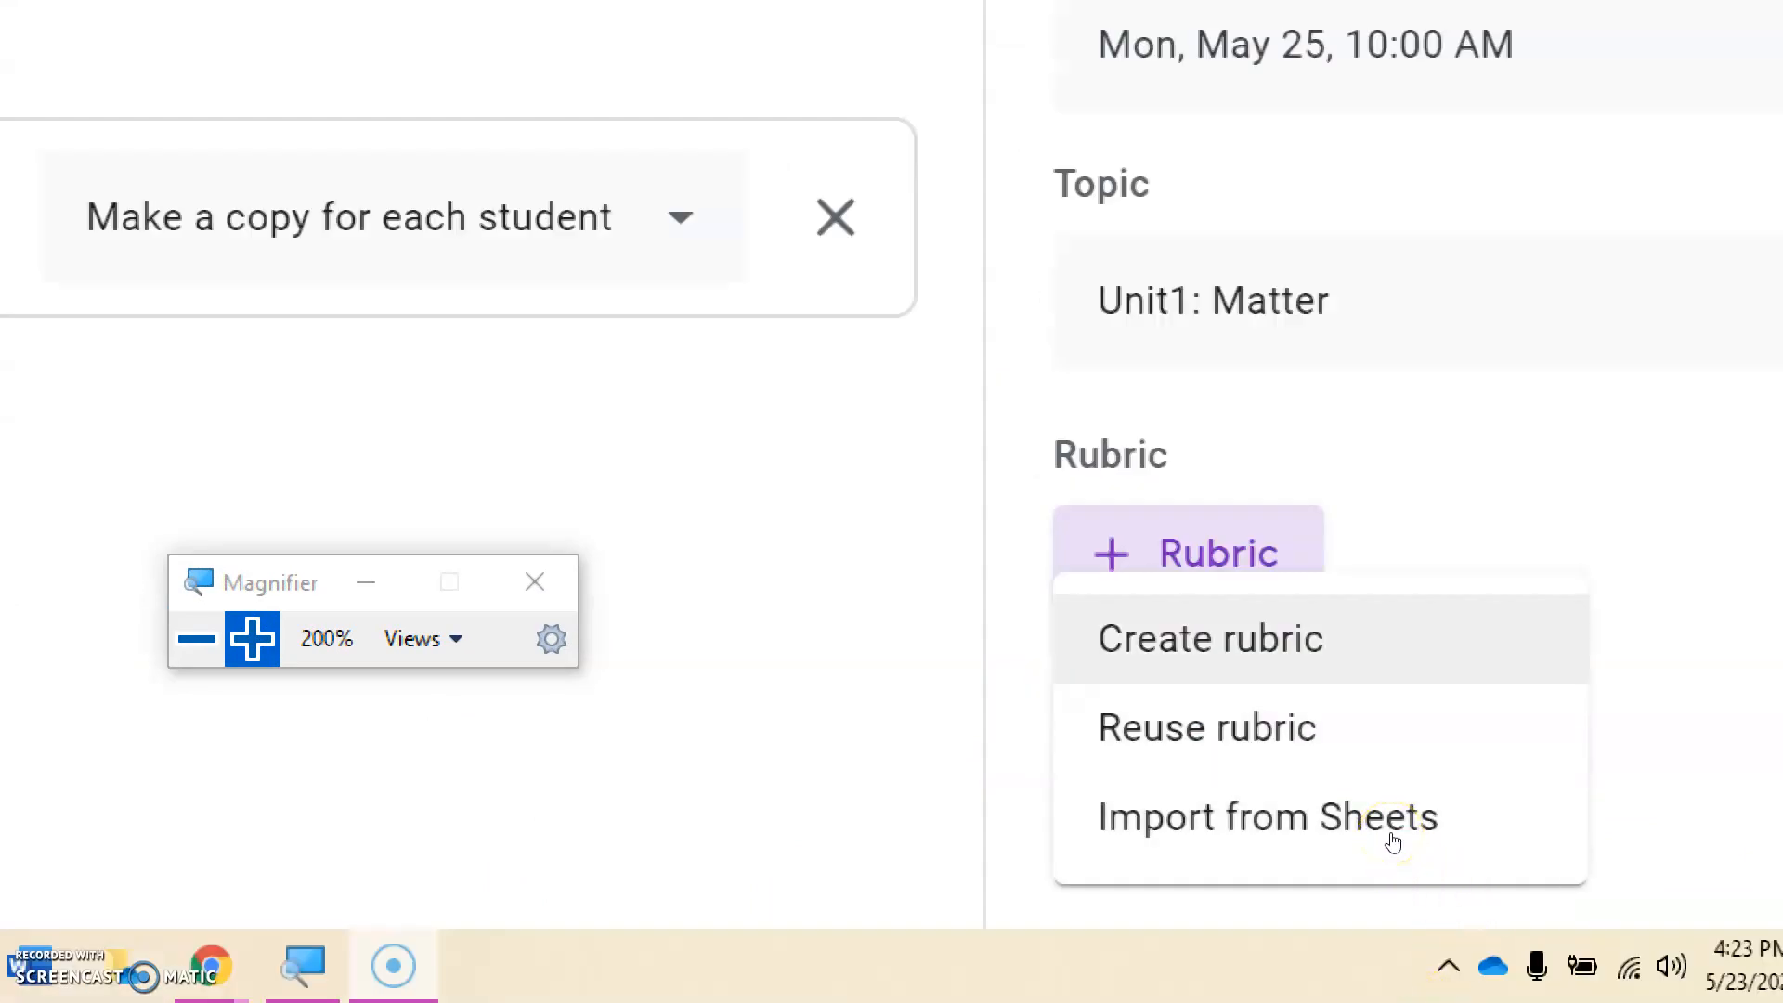
key(Down)
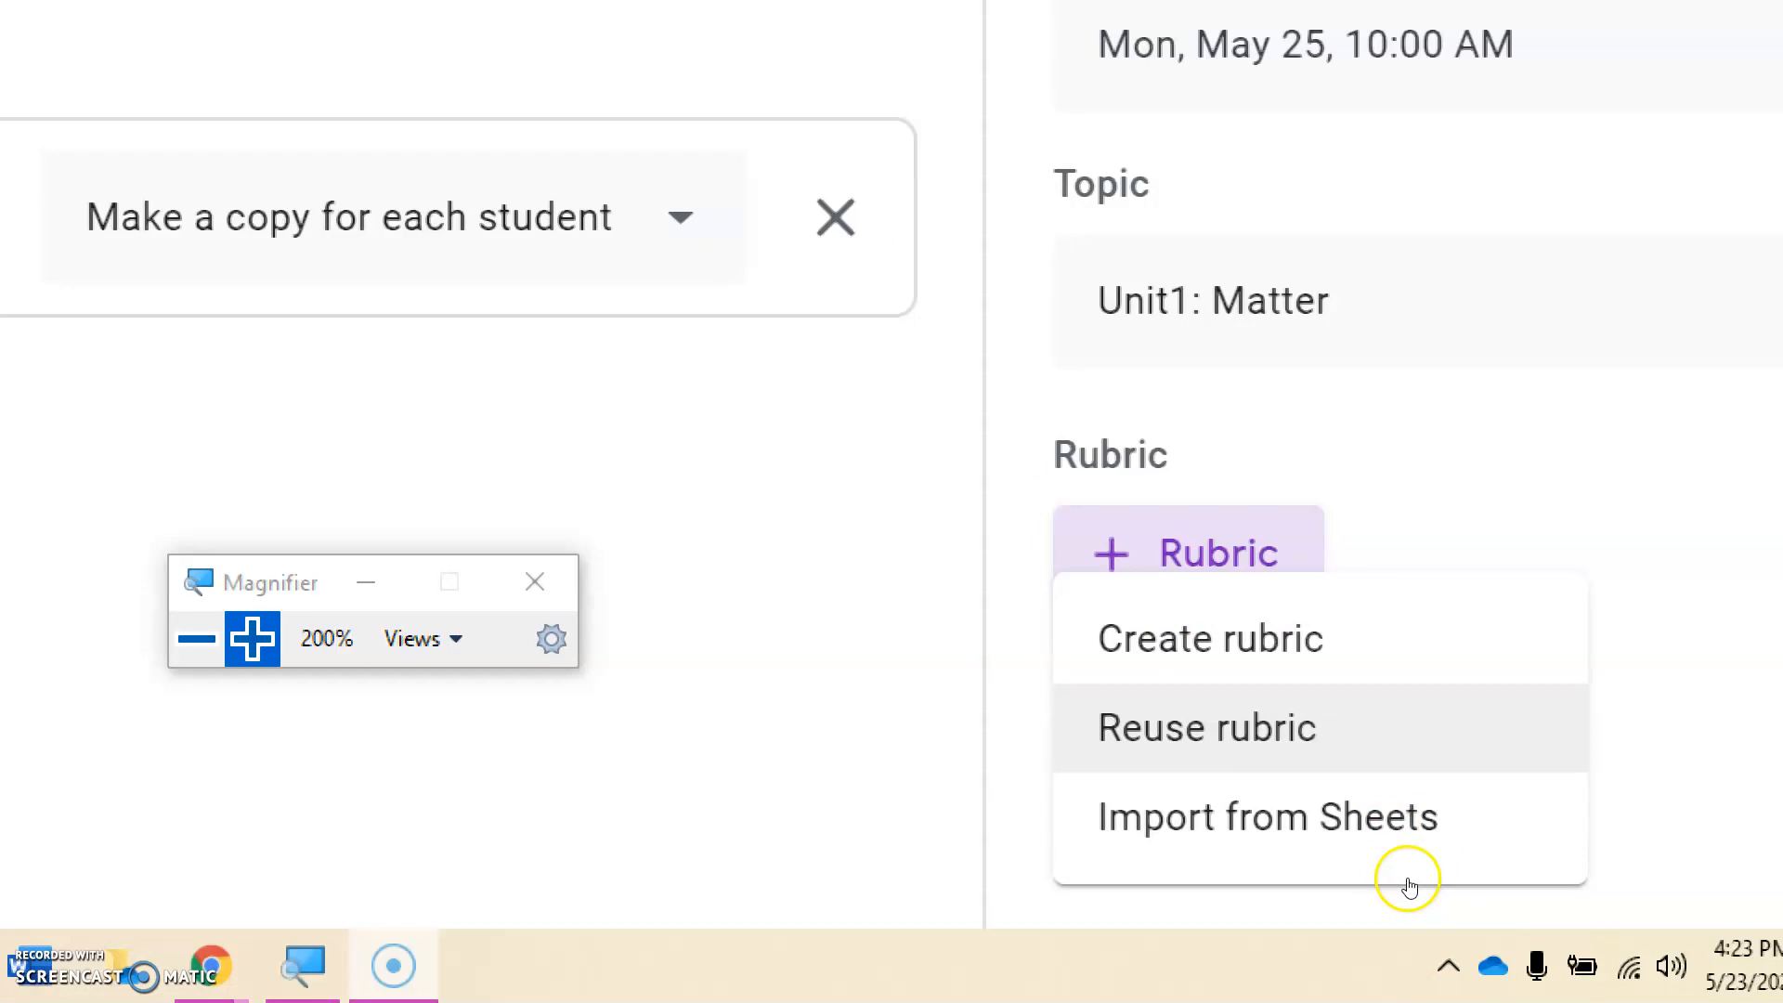
key(Up)
key(Return)
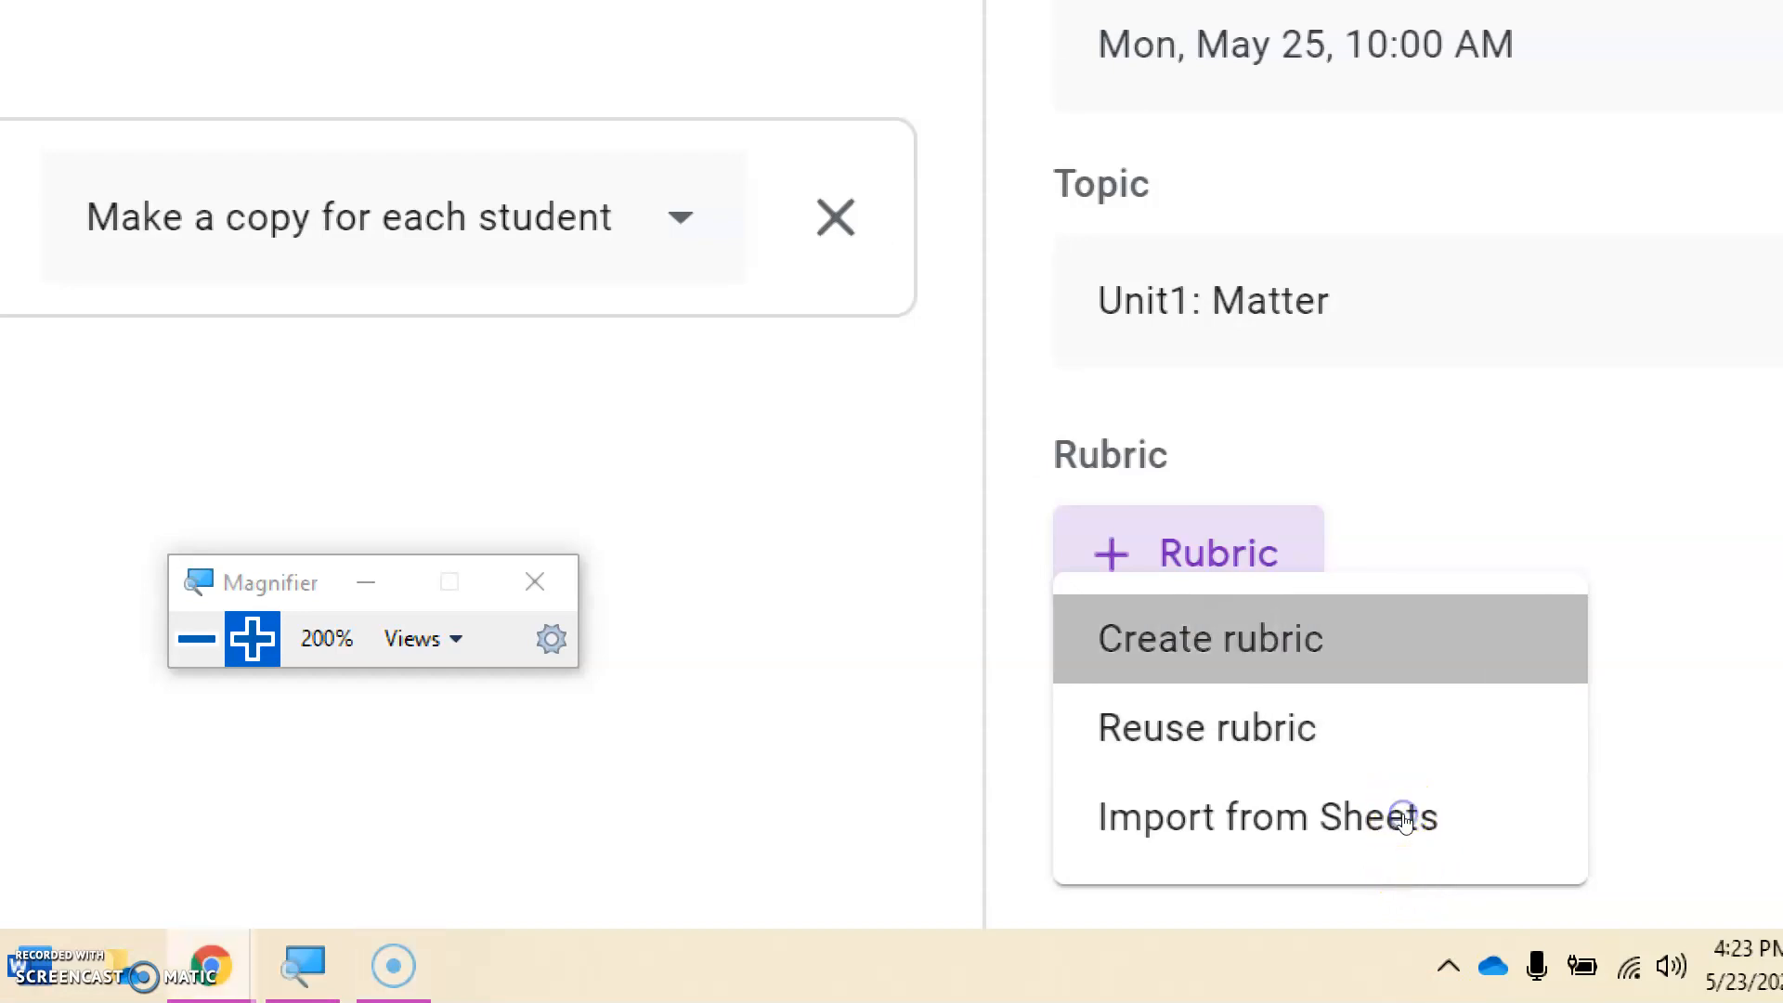
click(757, 818)
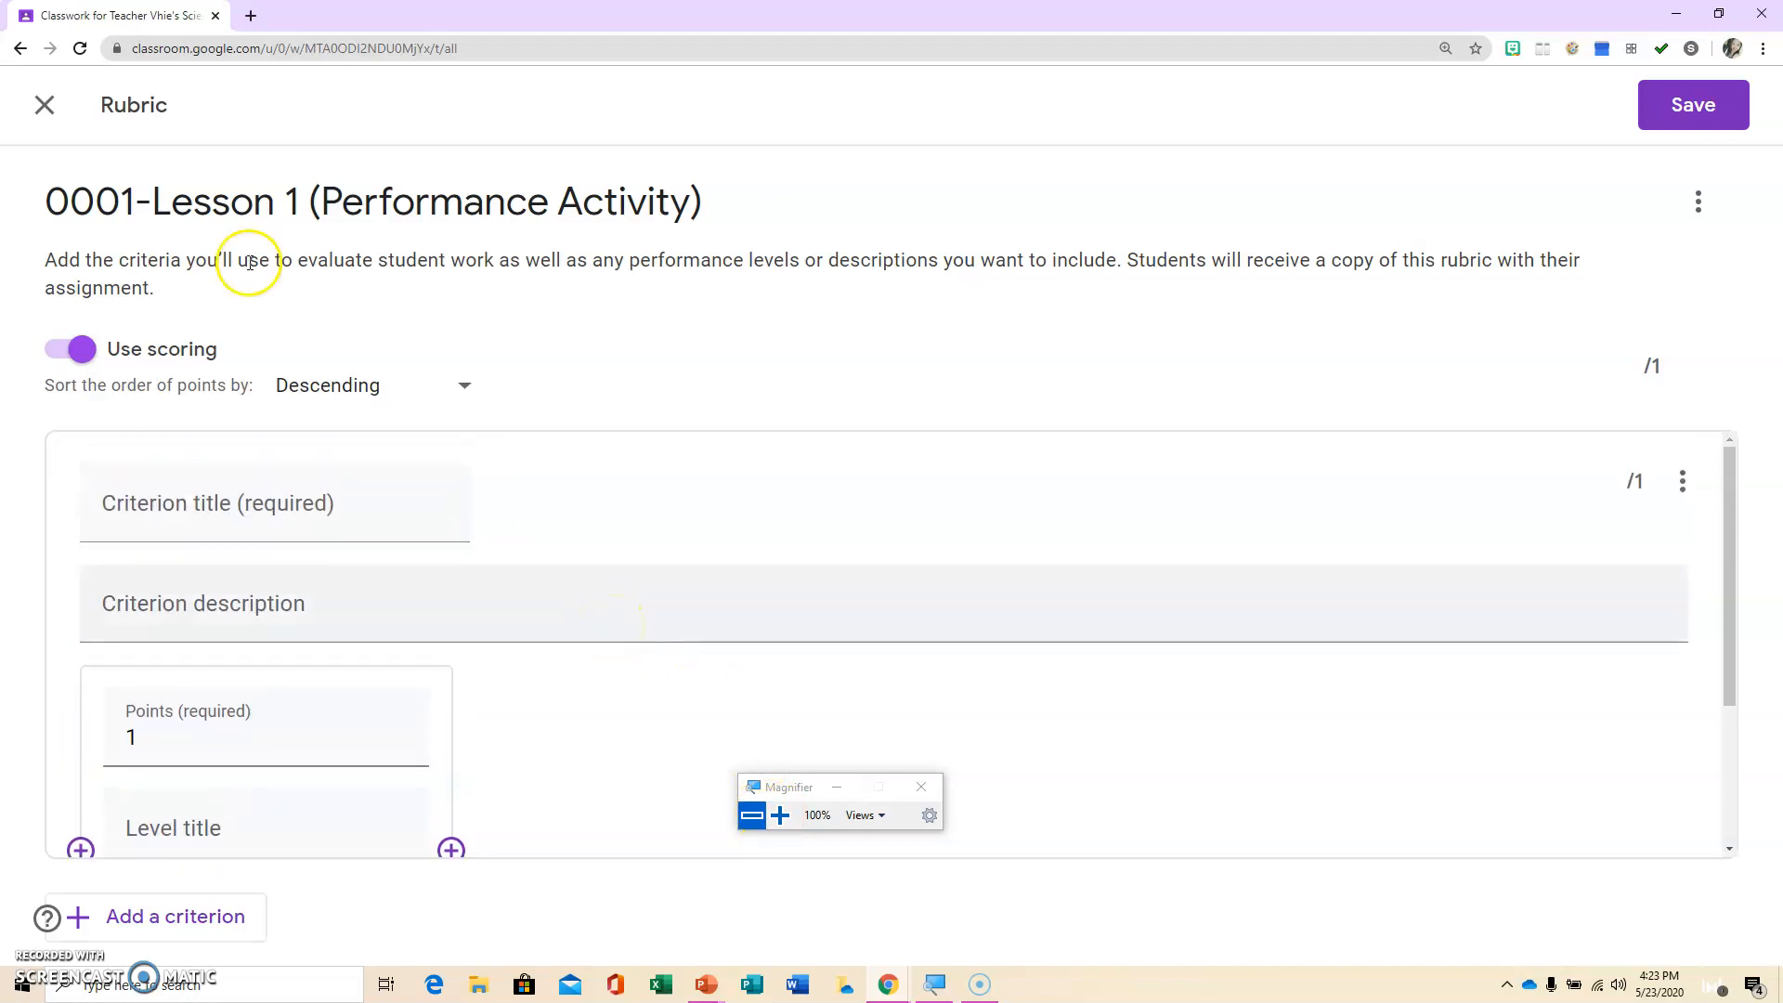
- Title the first rubric criterion "Timeliness" and make its first level worth 5 points with the title "before due date"
click(185, 517)
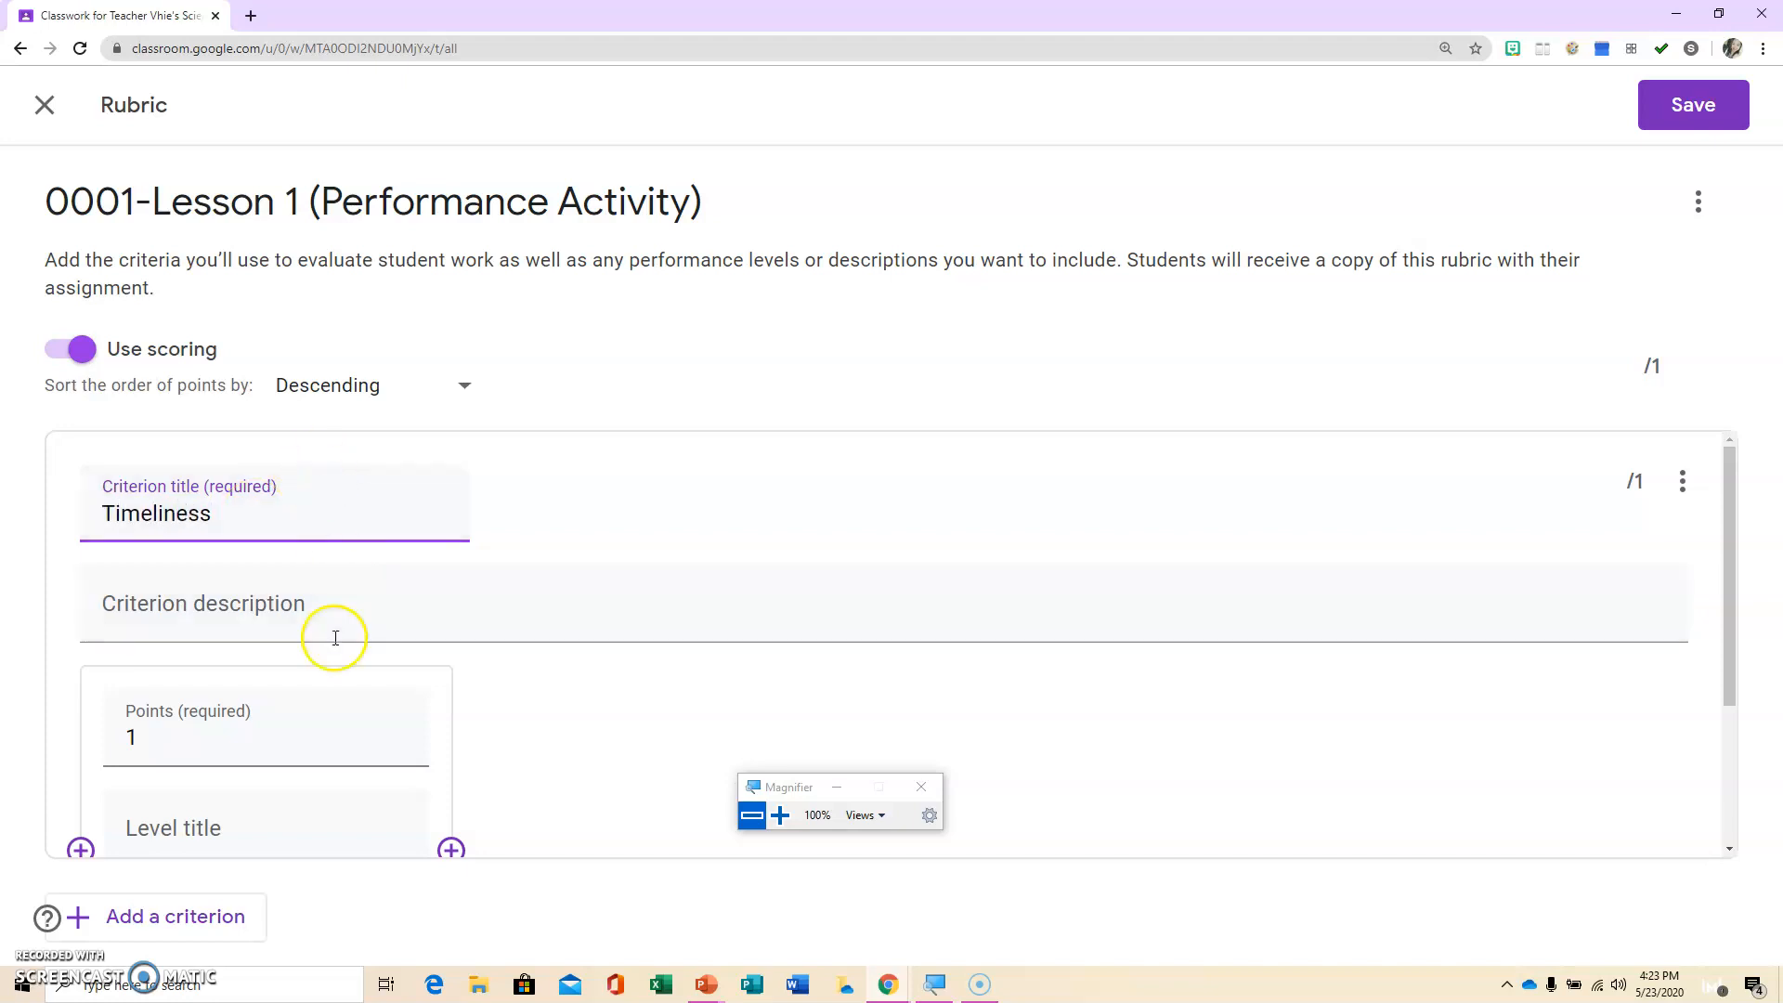
click(320, 736)
scroll(318, 728, down, 2)
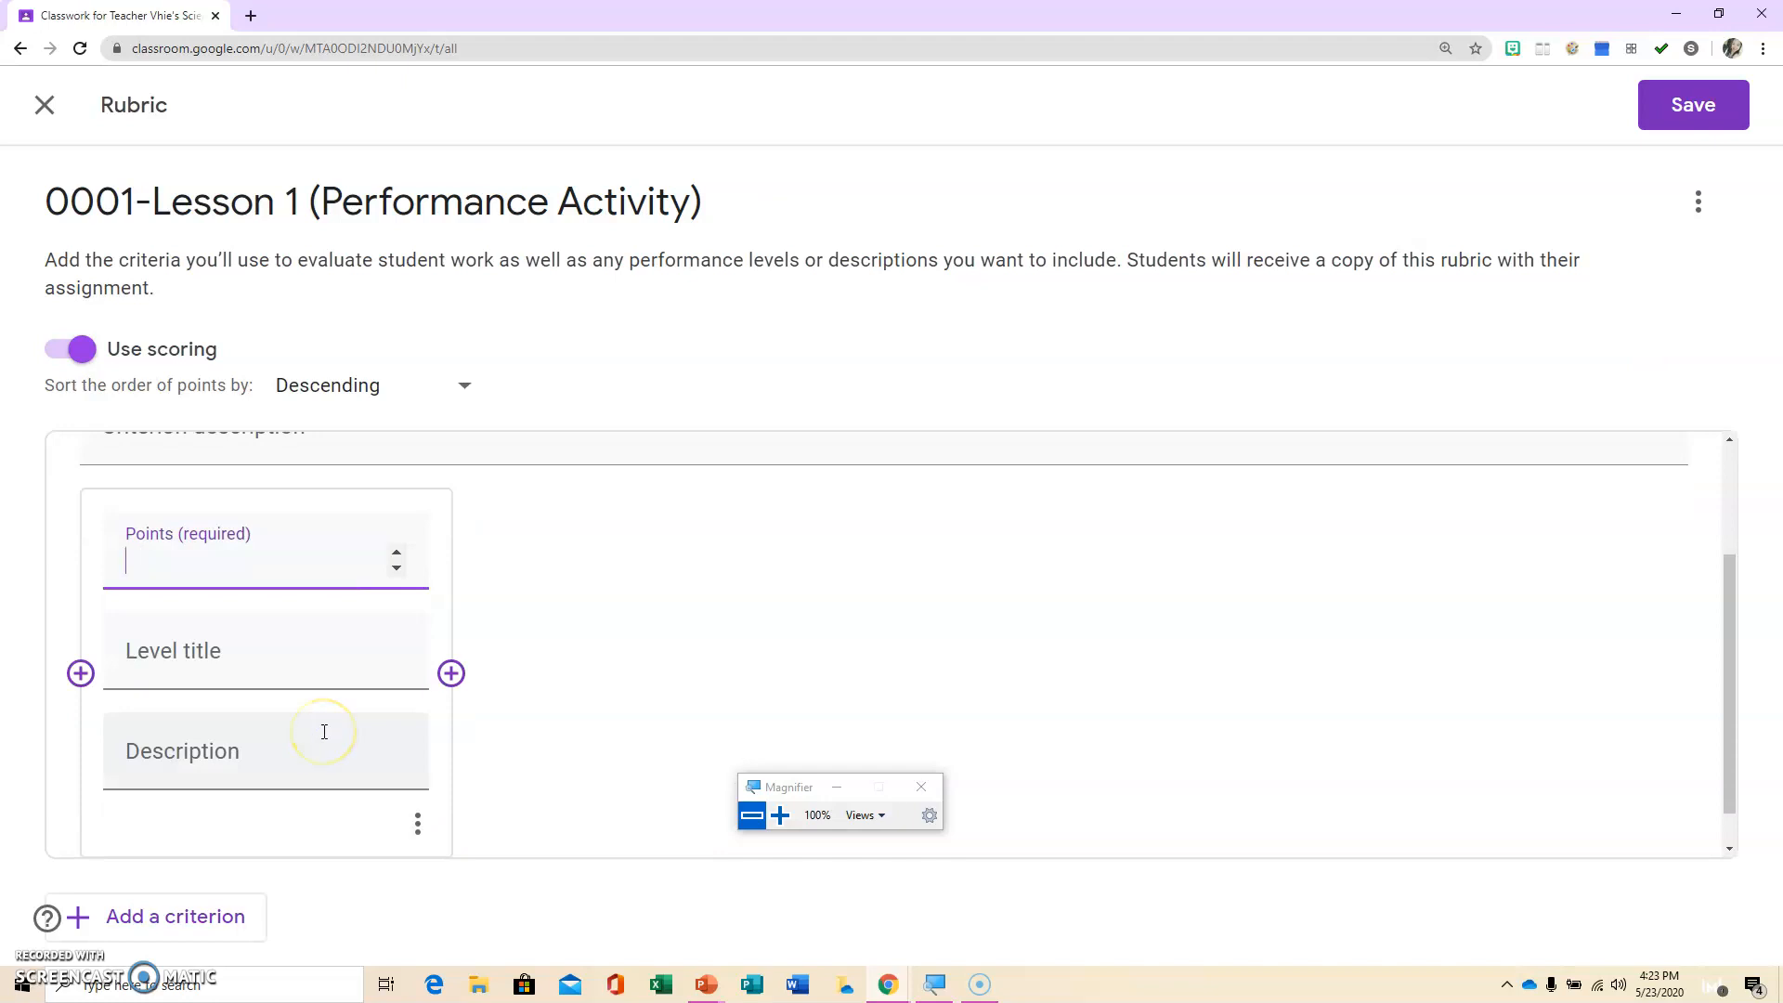
click(336, 661)
text(before due date)
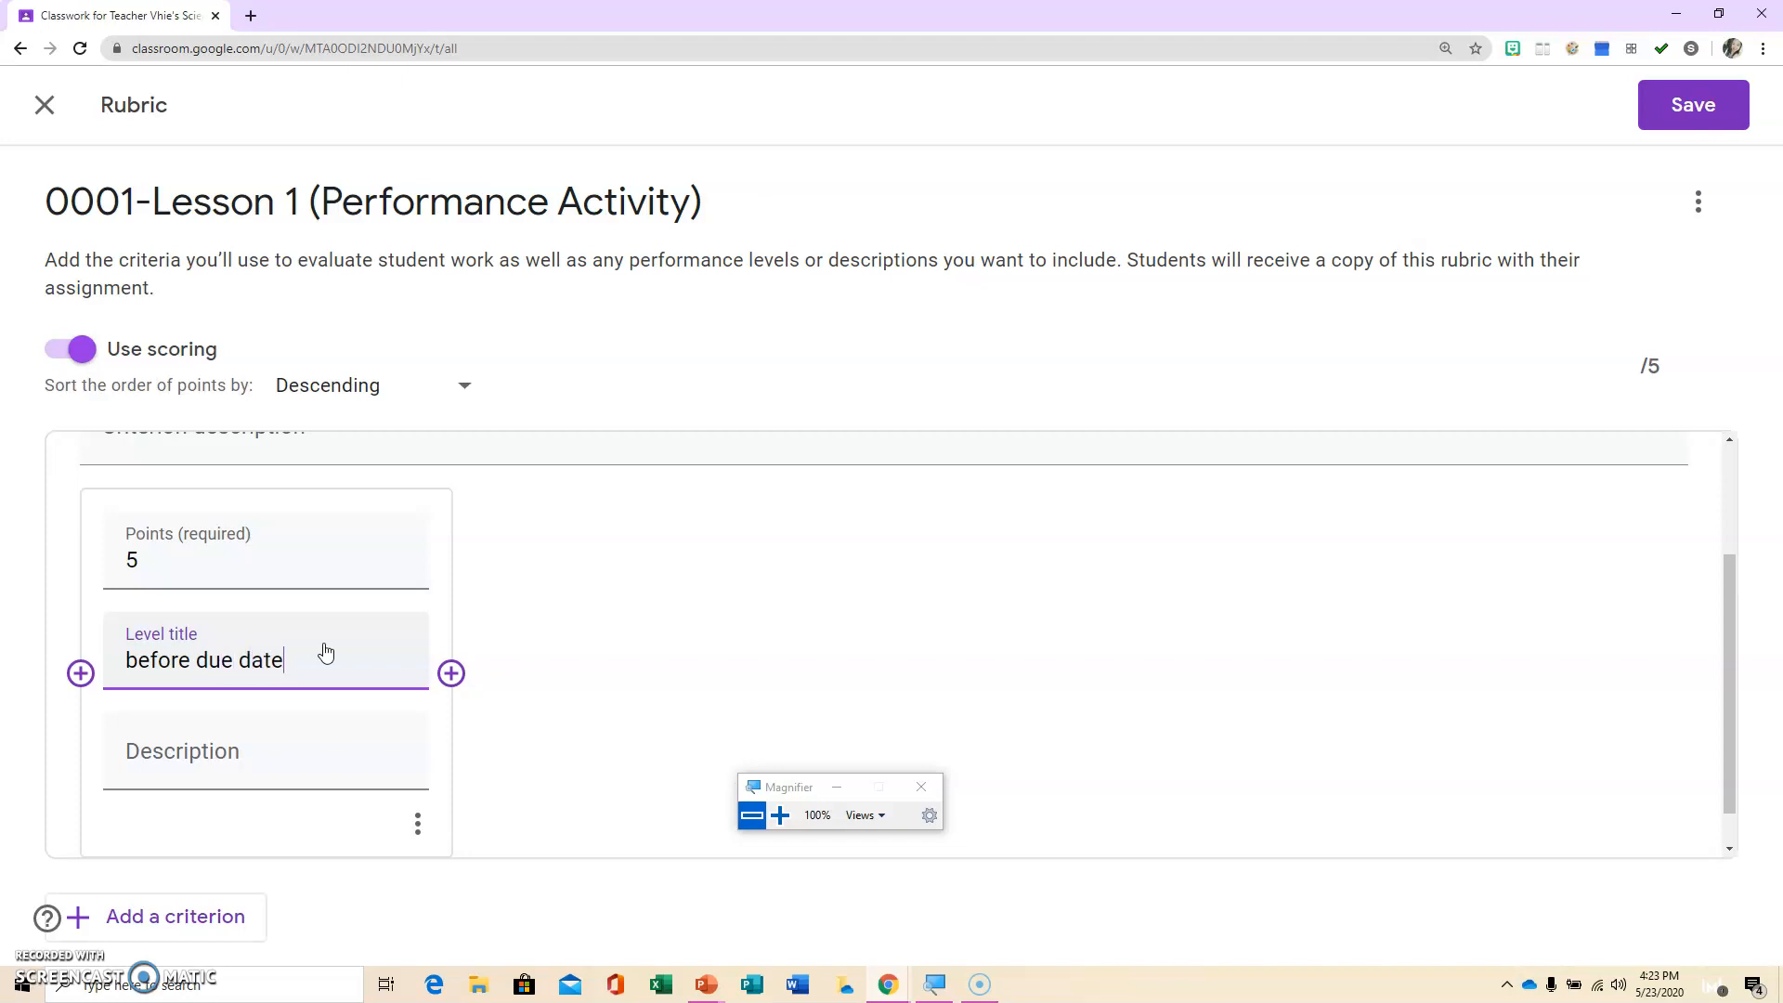
- Add a second level to the Timeliness criterion worth 3 points and titled "after due date"
click(451, 674)
click(520, 577)
text(3)
click(515, 652)
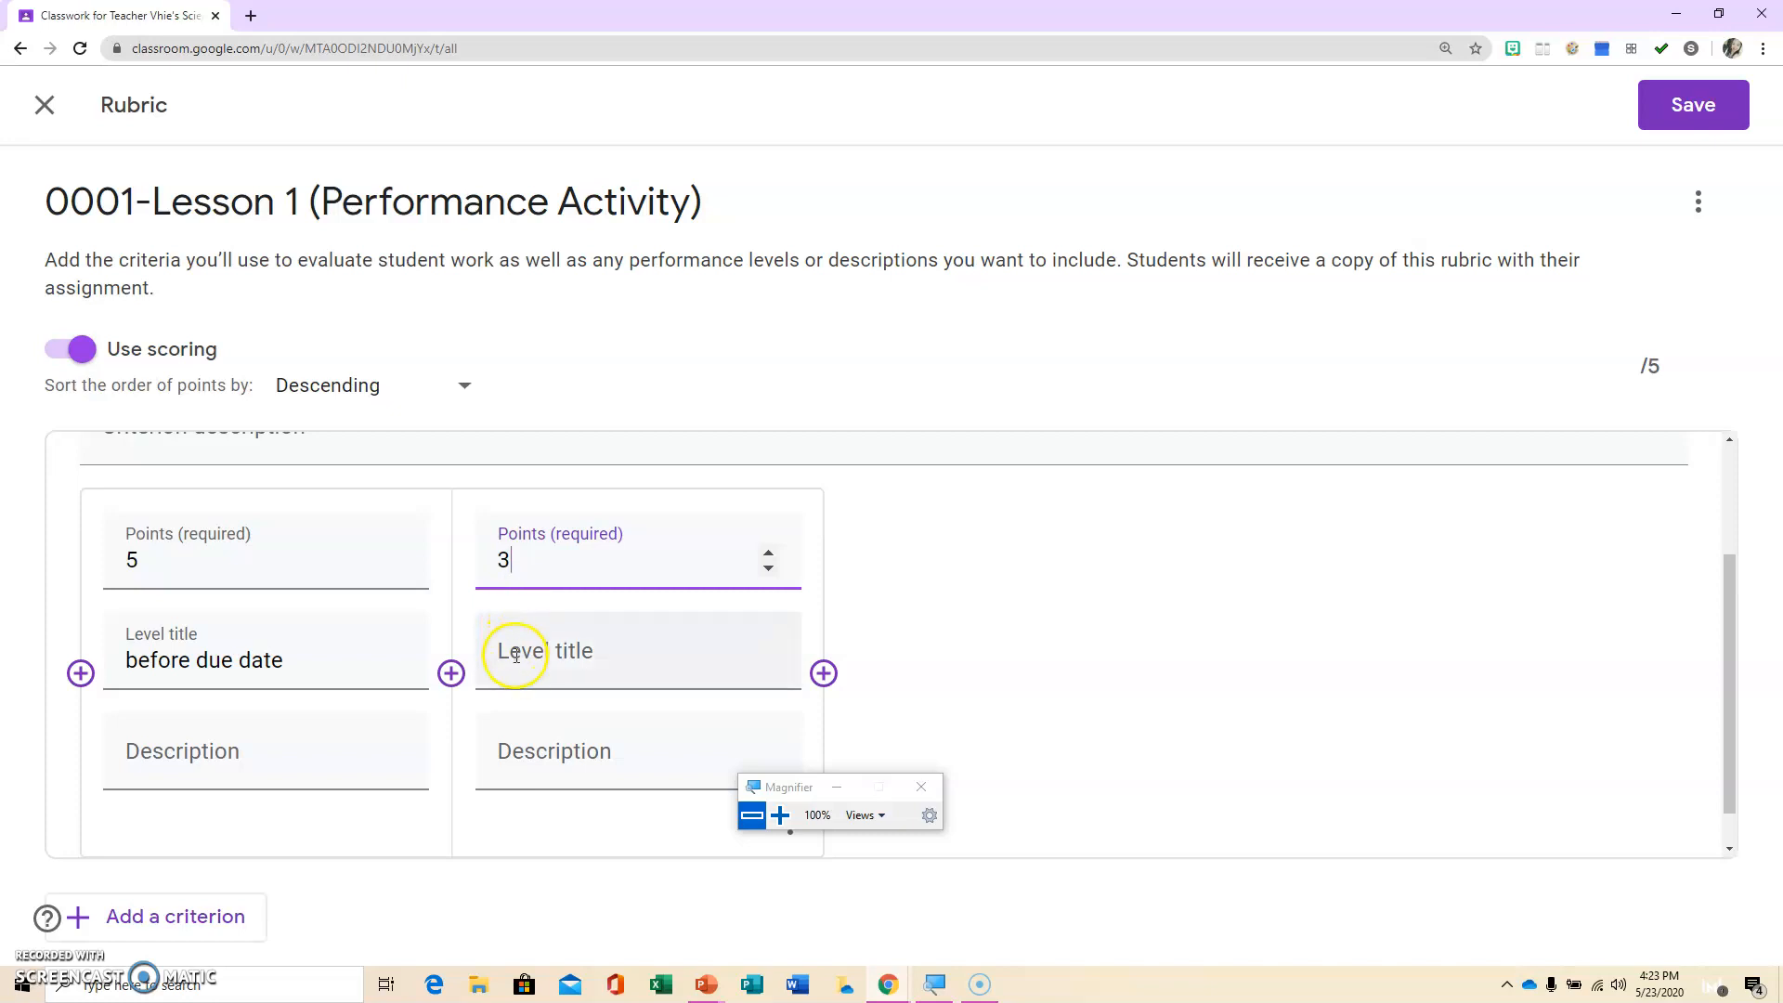
text(after due date)
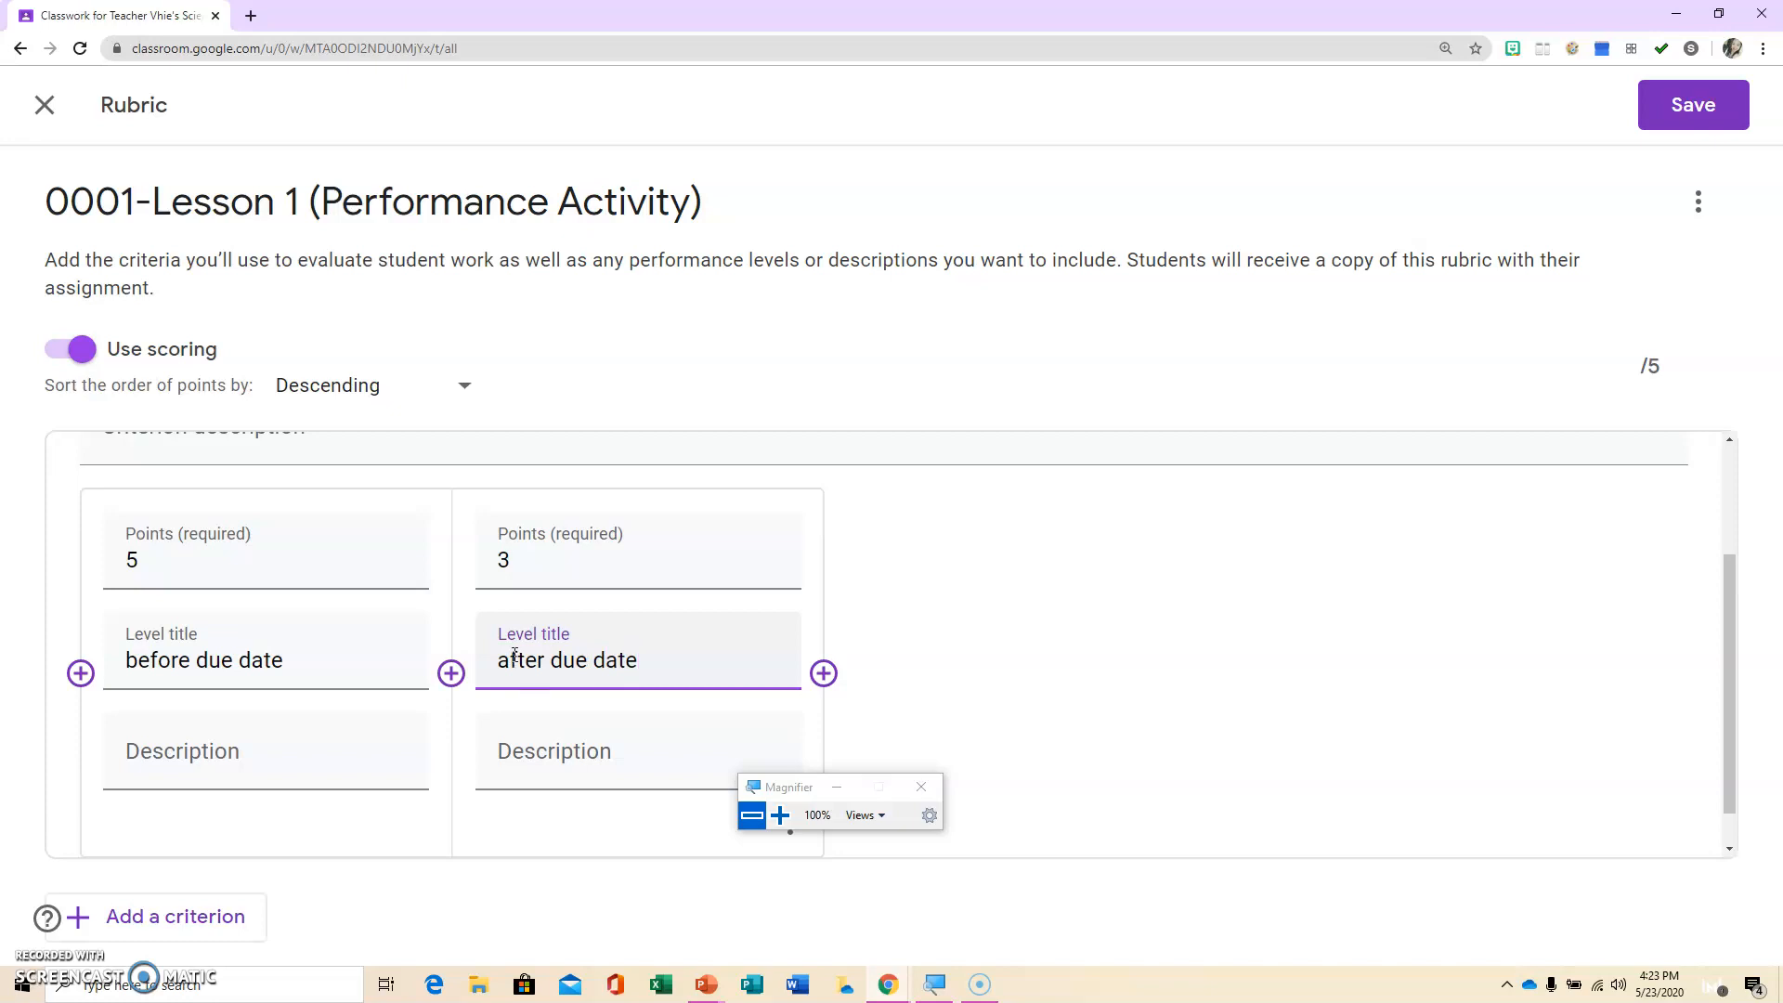
click(552, 688)
scroll(279, 799, up, 1)
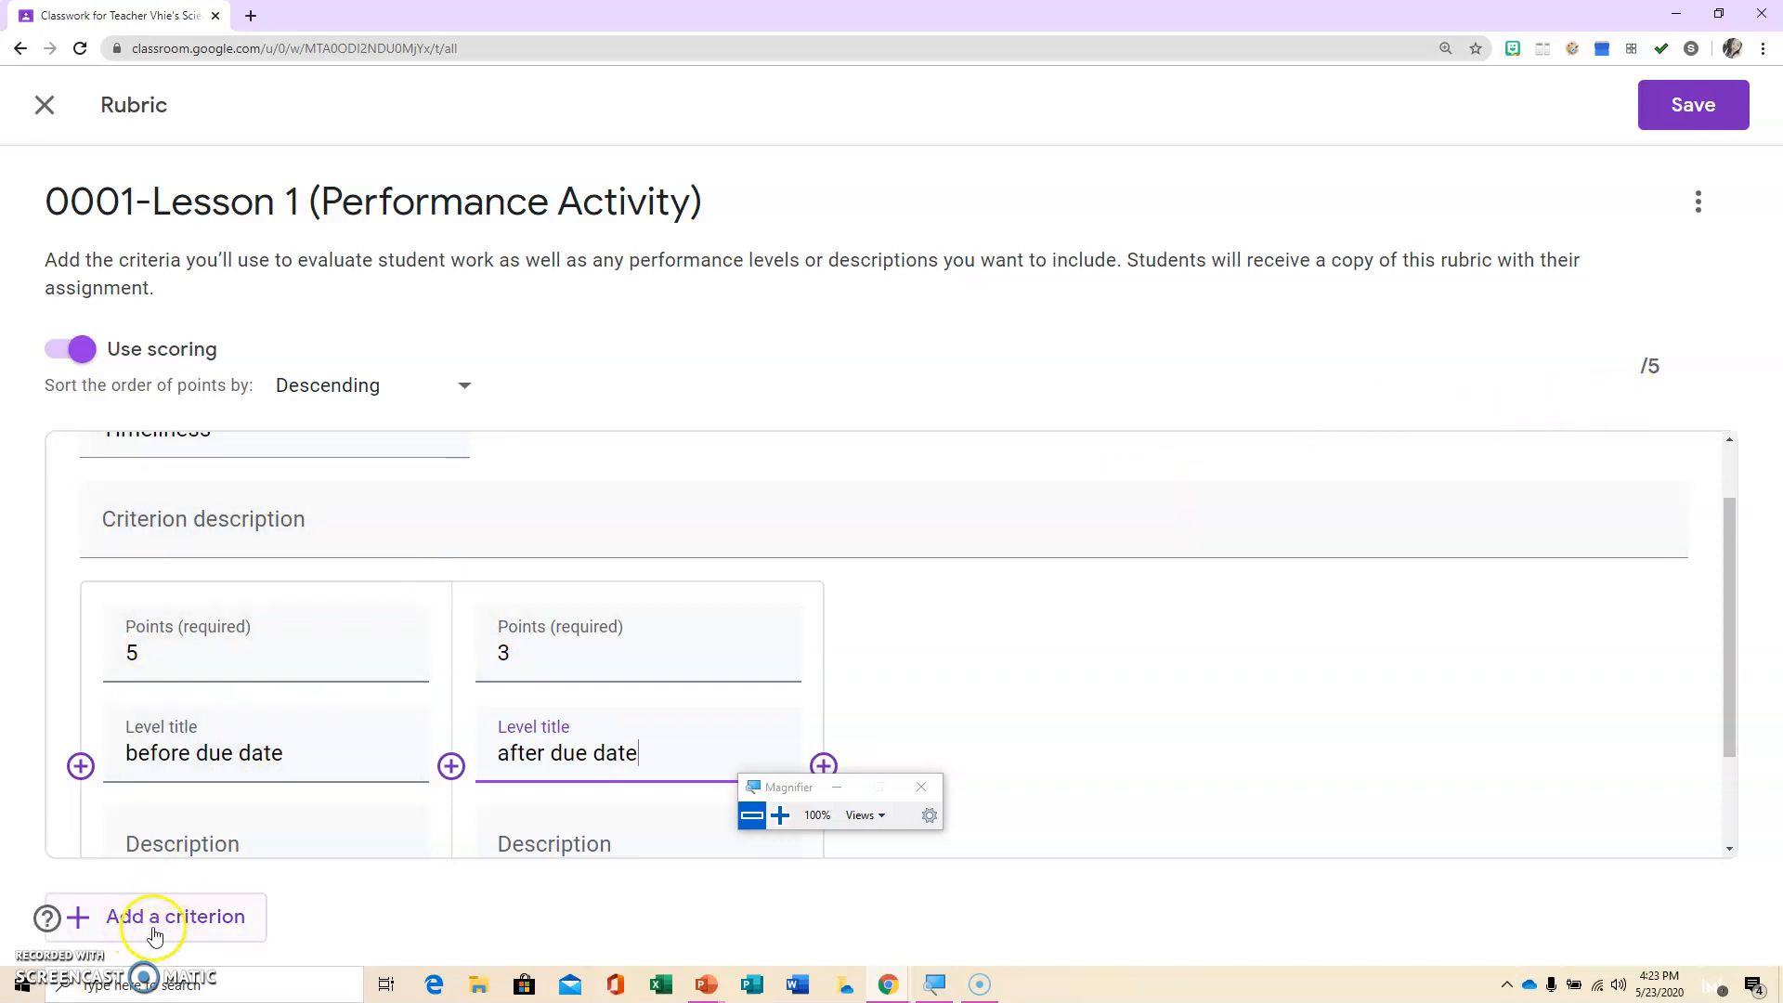
- Add a second criterion titled "Number of correct answer" with a first level worth 5 points titled "perfect"
click(779, 816)
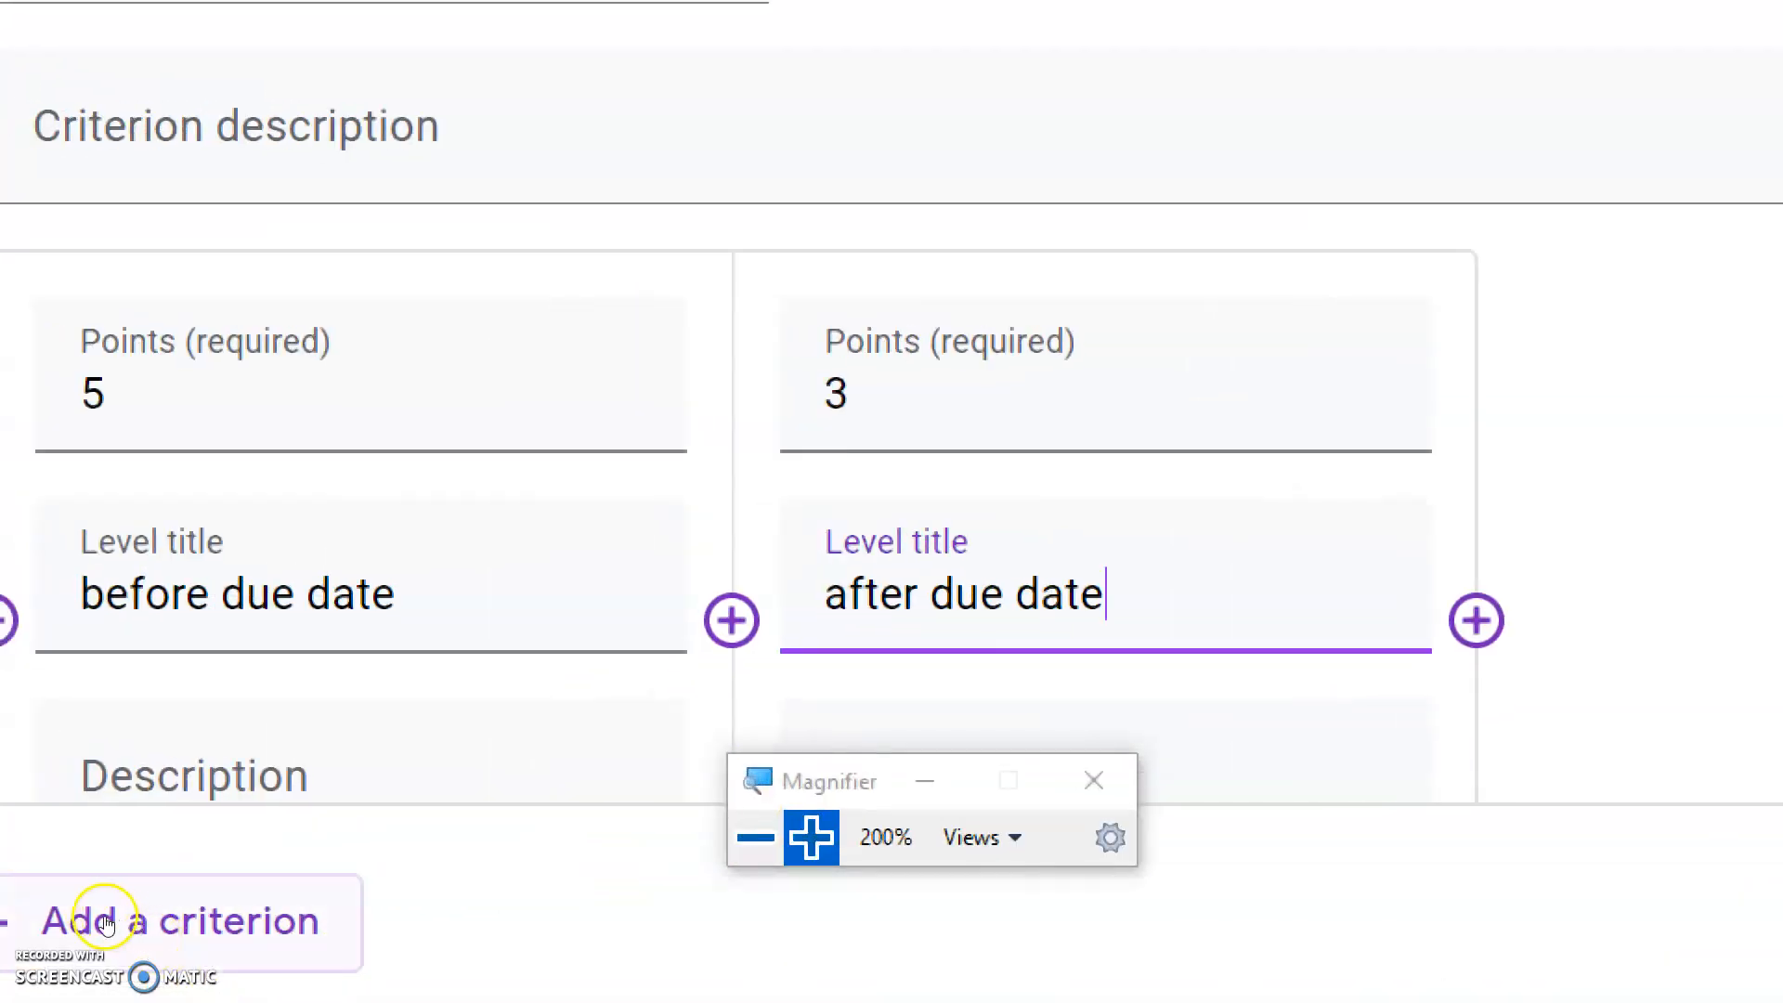
click(121, 921)
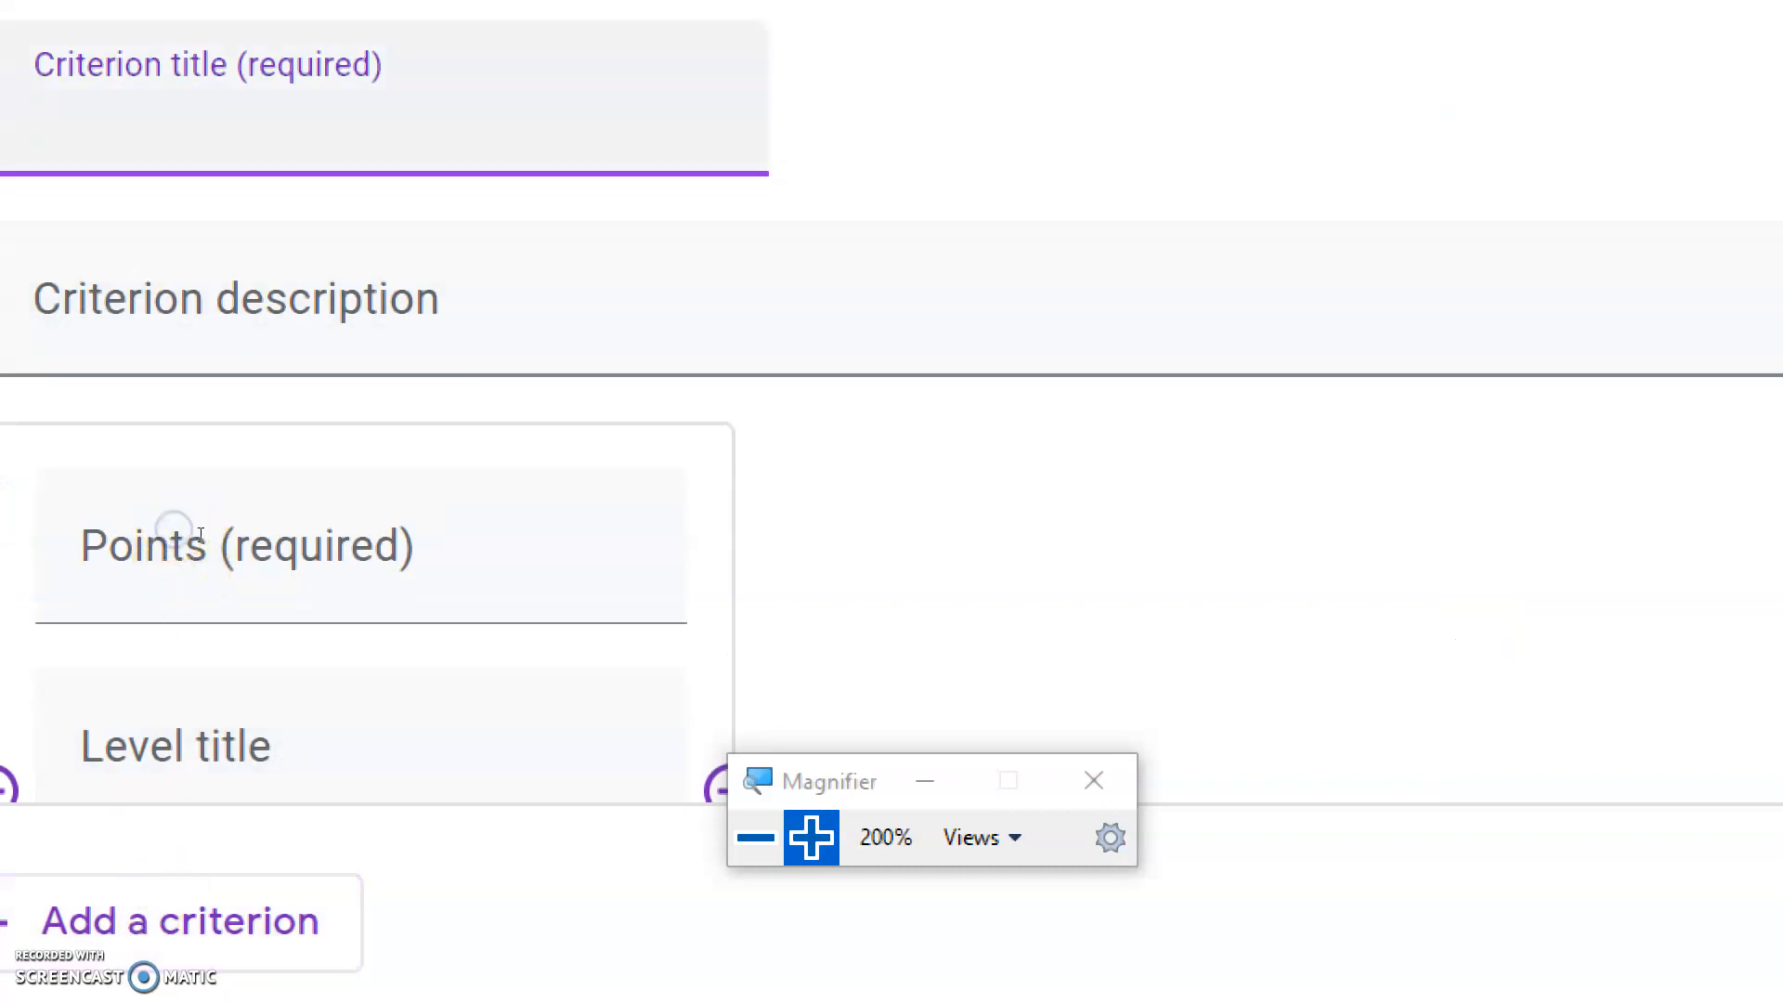
text(Number of correct )
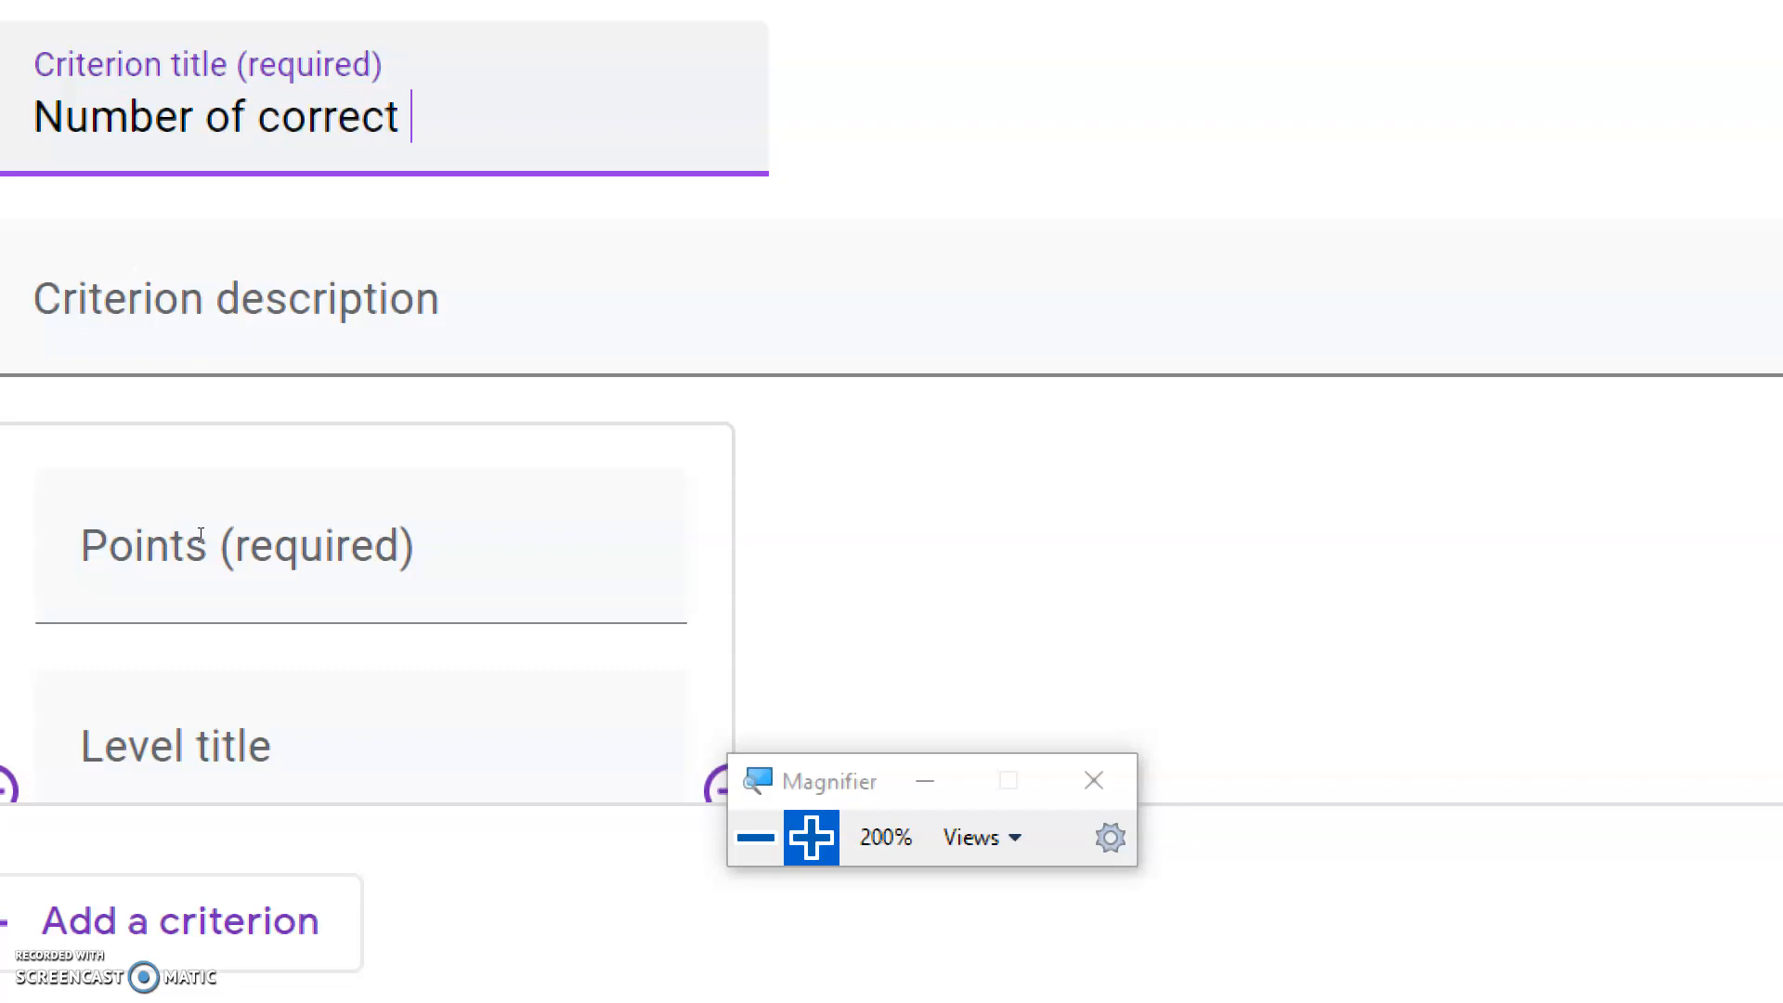
text(answer)
click(230, 751)
text(5)
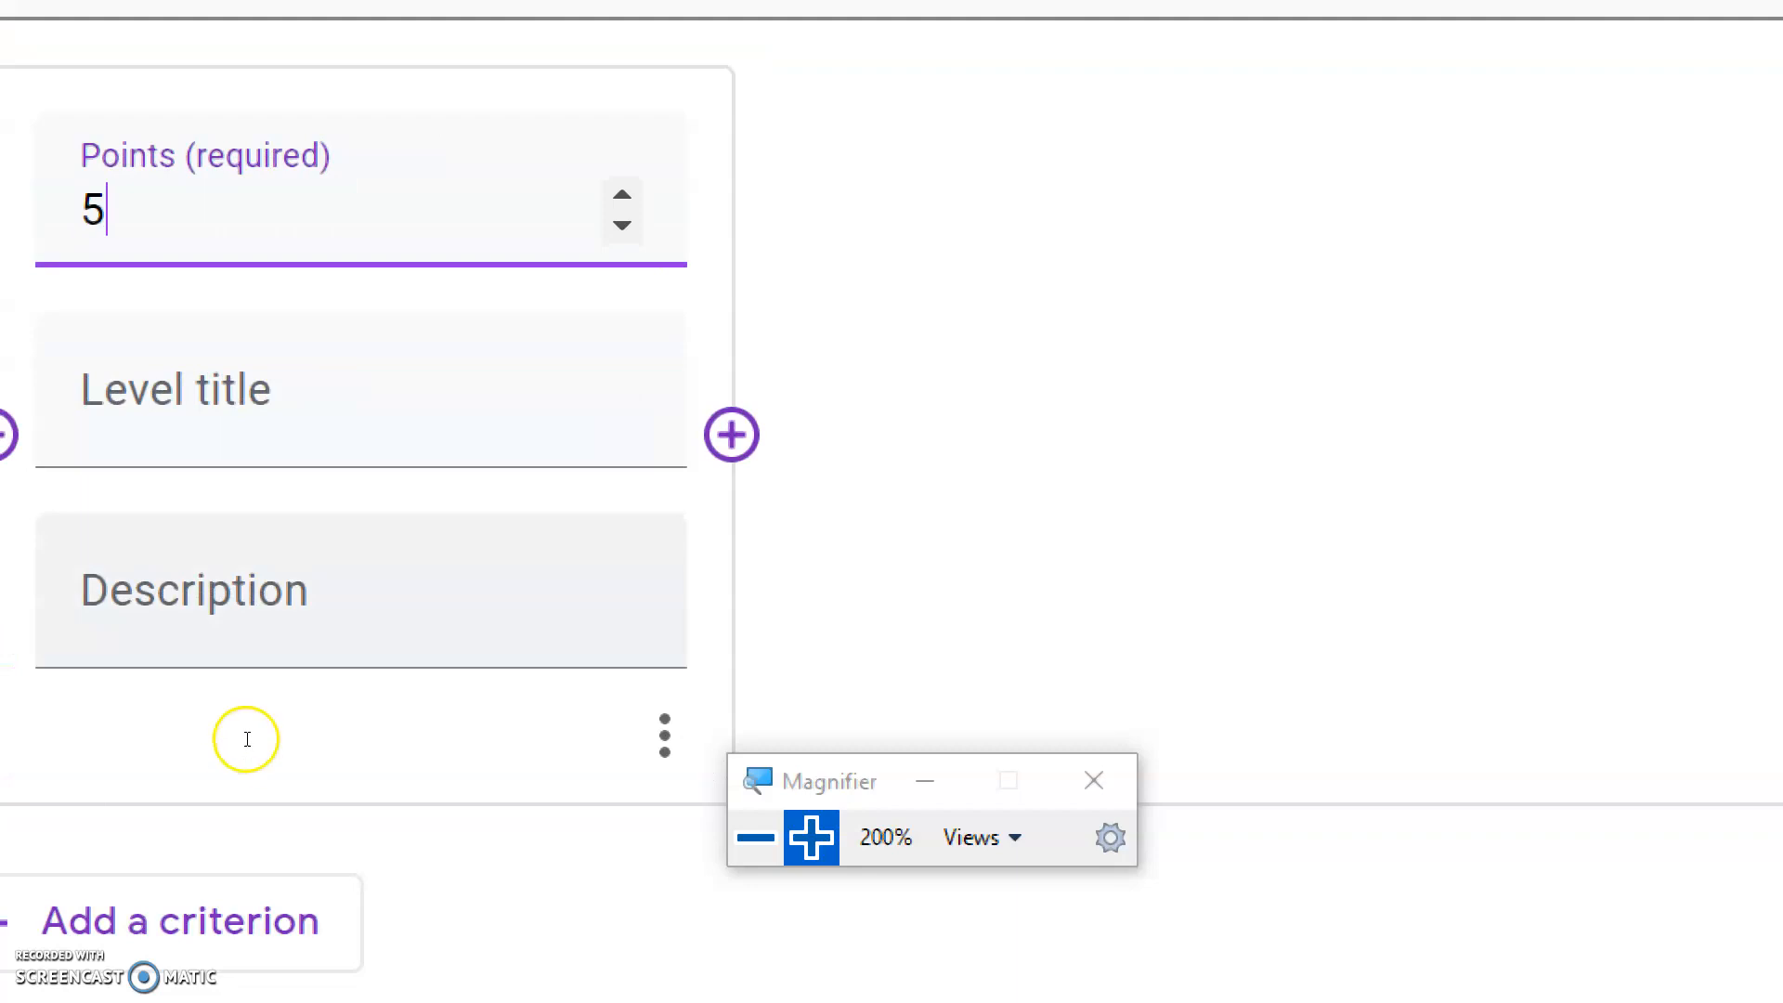
key(Tab)
text(p)
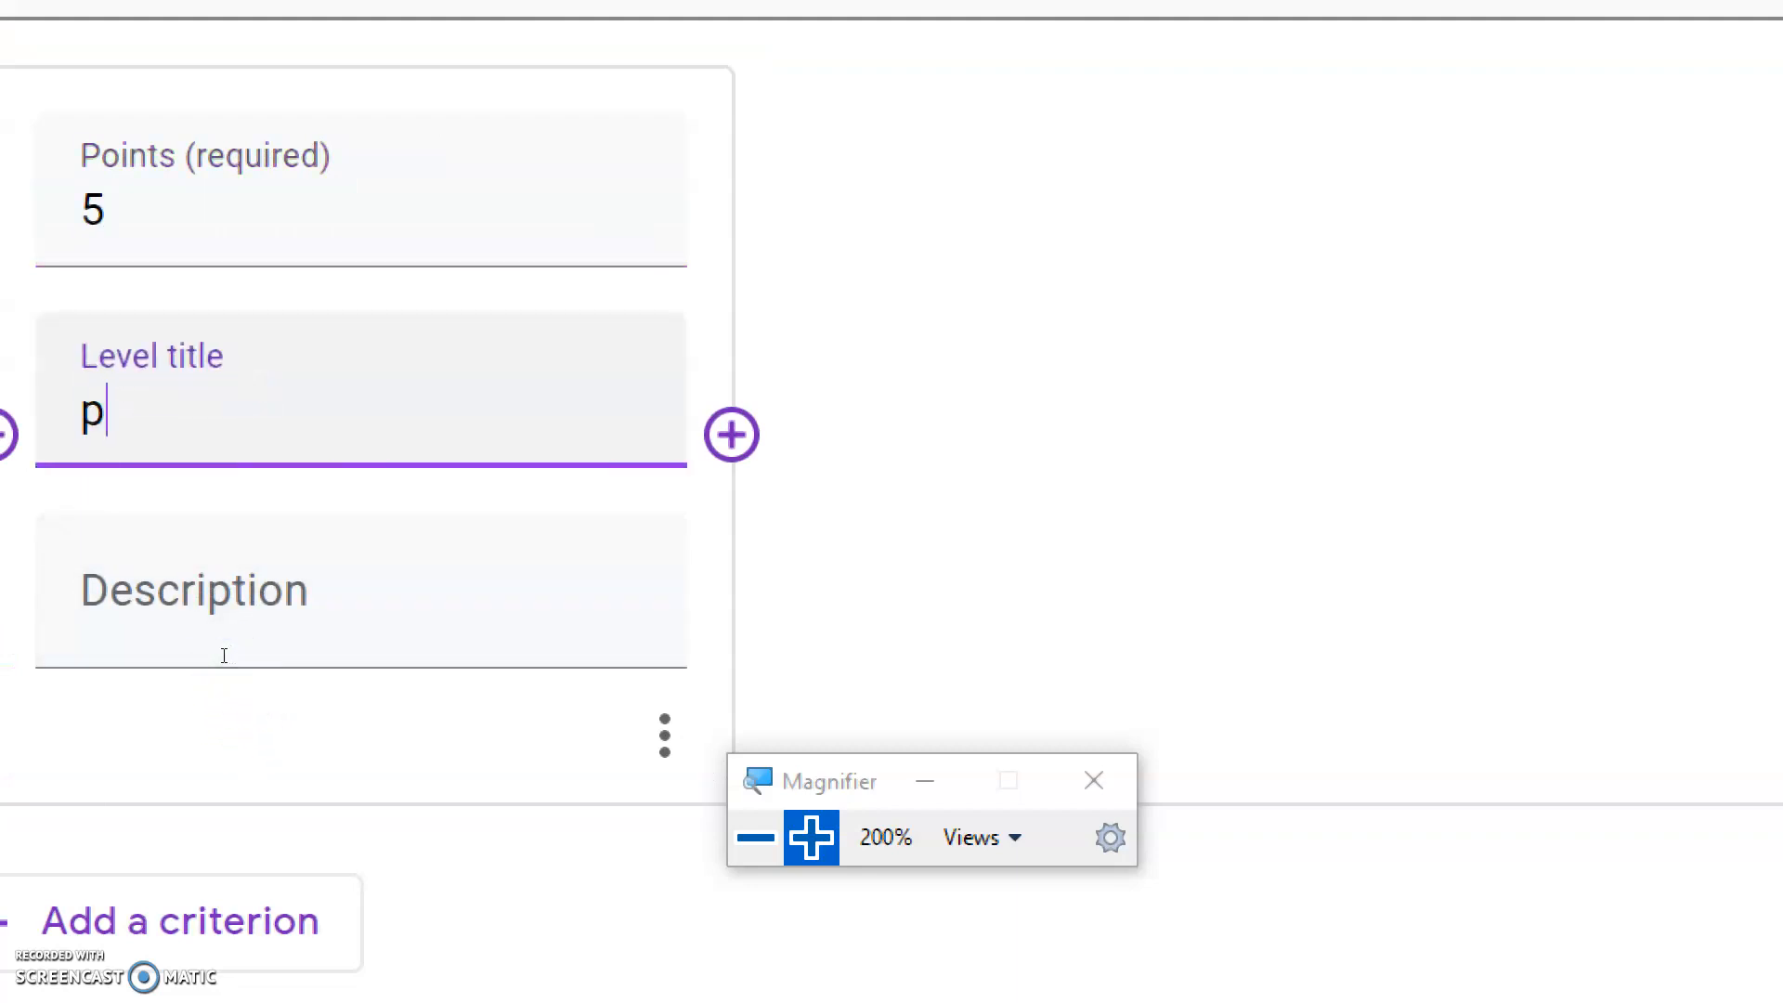
text(erfect)
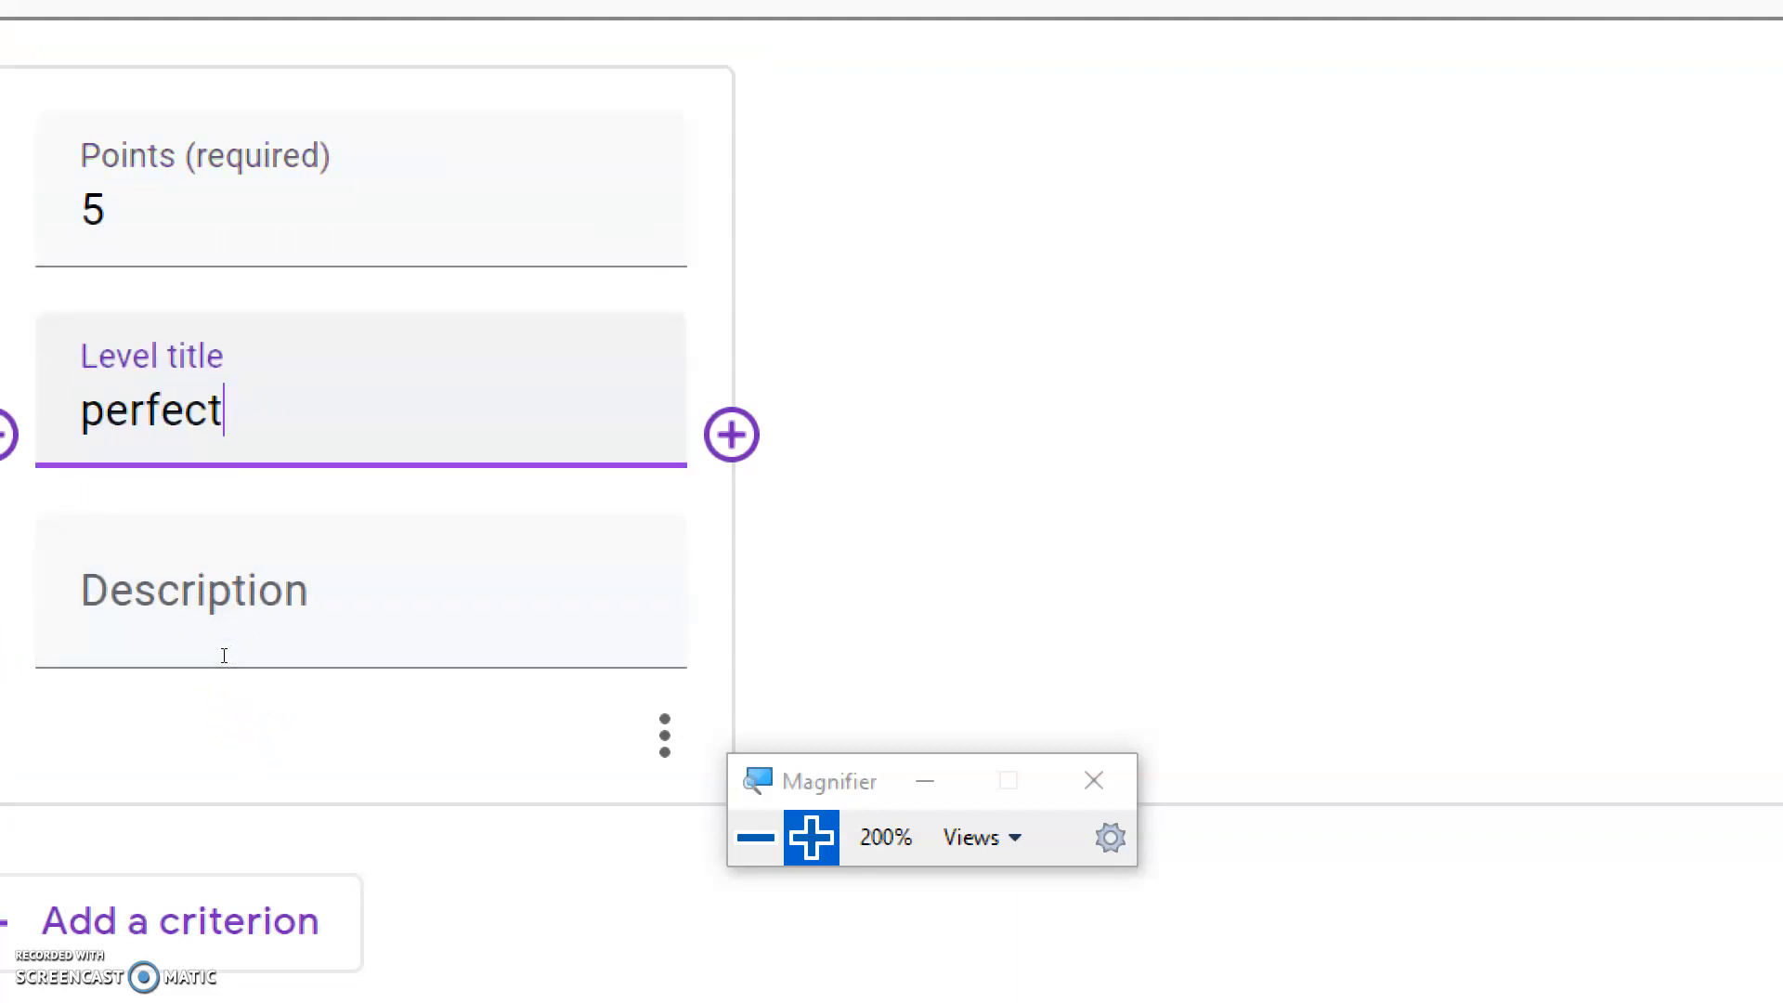
- Add a level worth 4 points titled "mostly correct" to the "Number of correct answer" criterion
key(Tab)
key(Return)
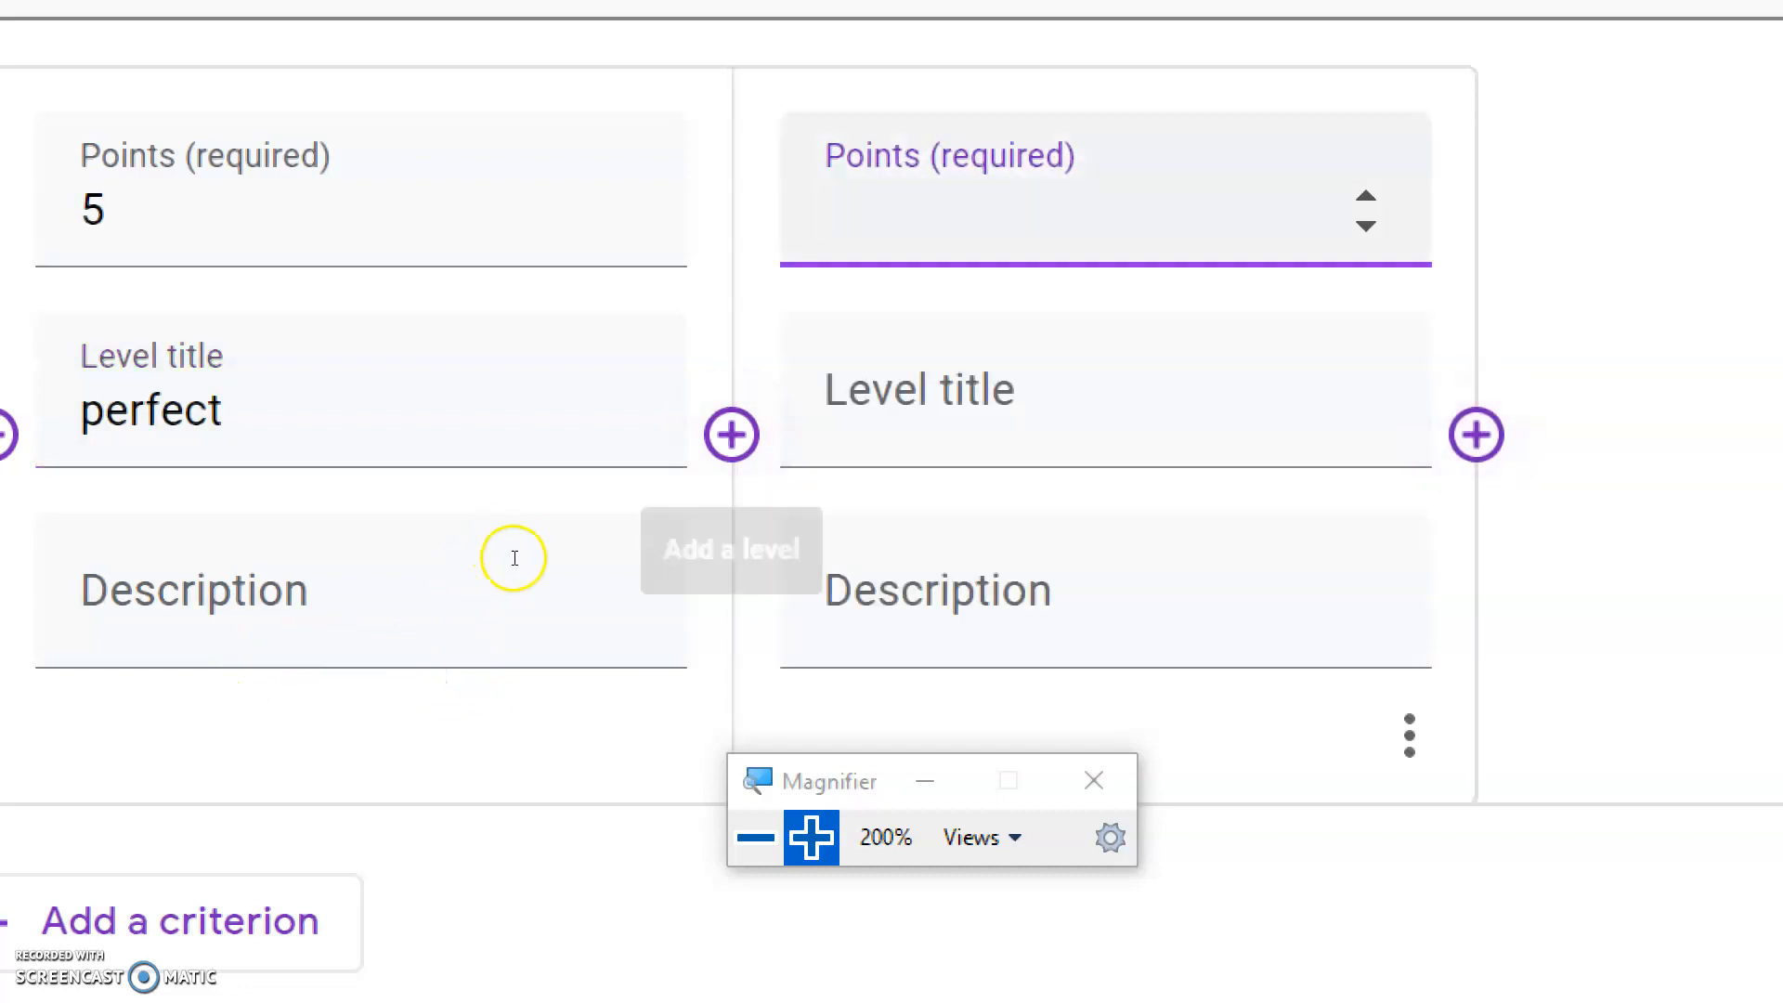
text(4)
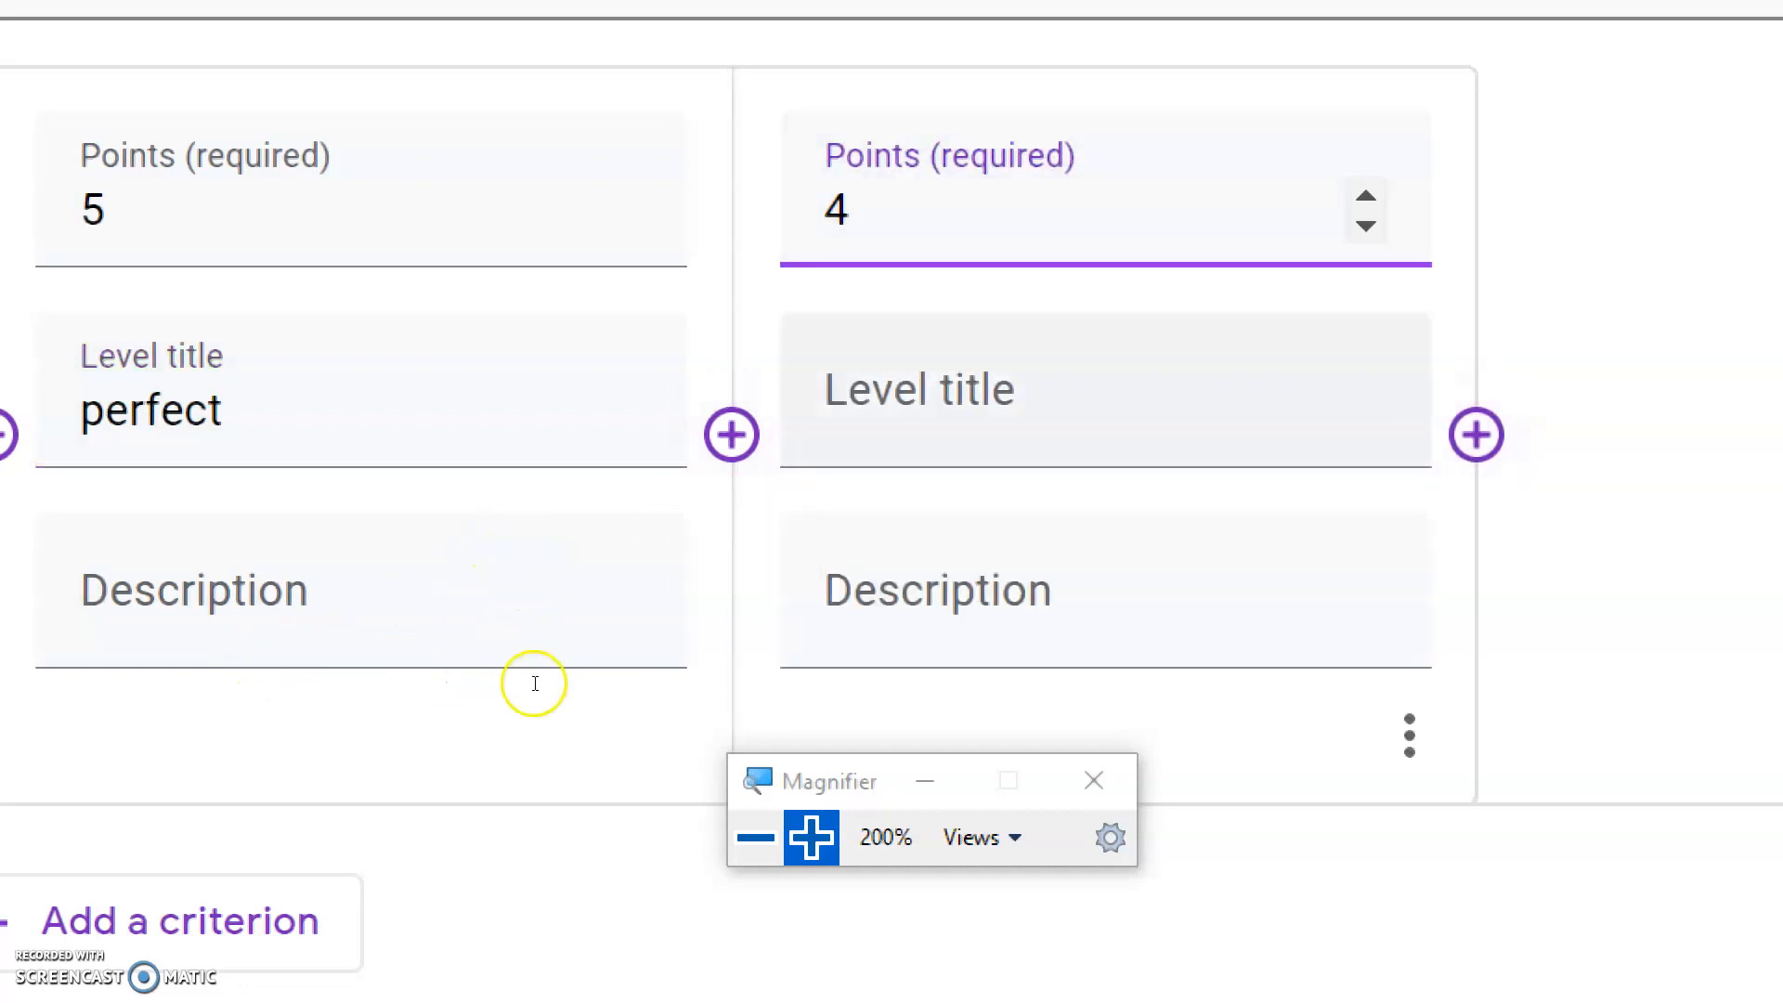
key(Tab)
text(mostly correct)
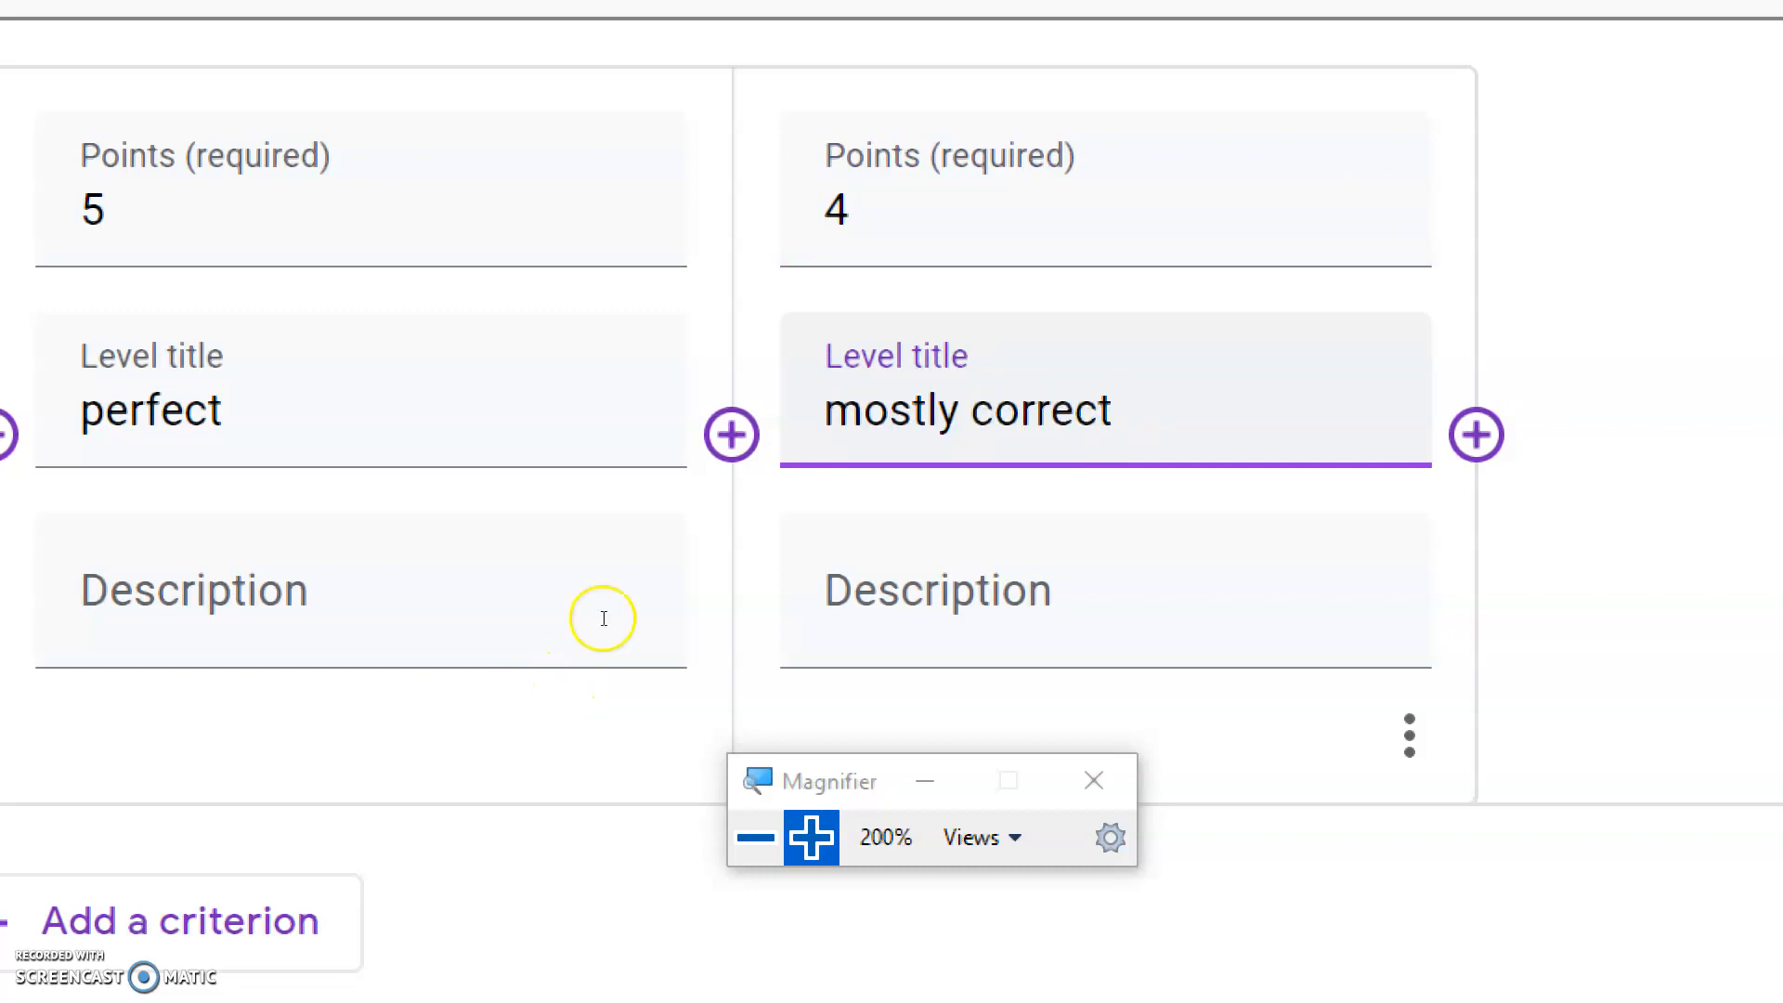
- Add a level worth 3 points titled "some are correct" to the "Number of correct answer" criterion
key(Tab)
key(Return)
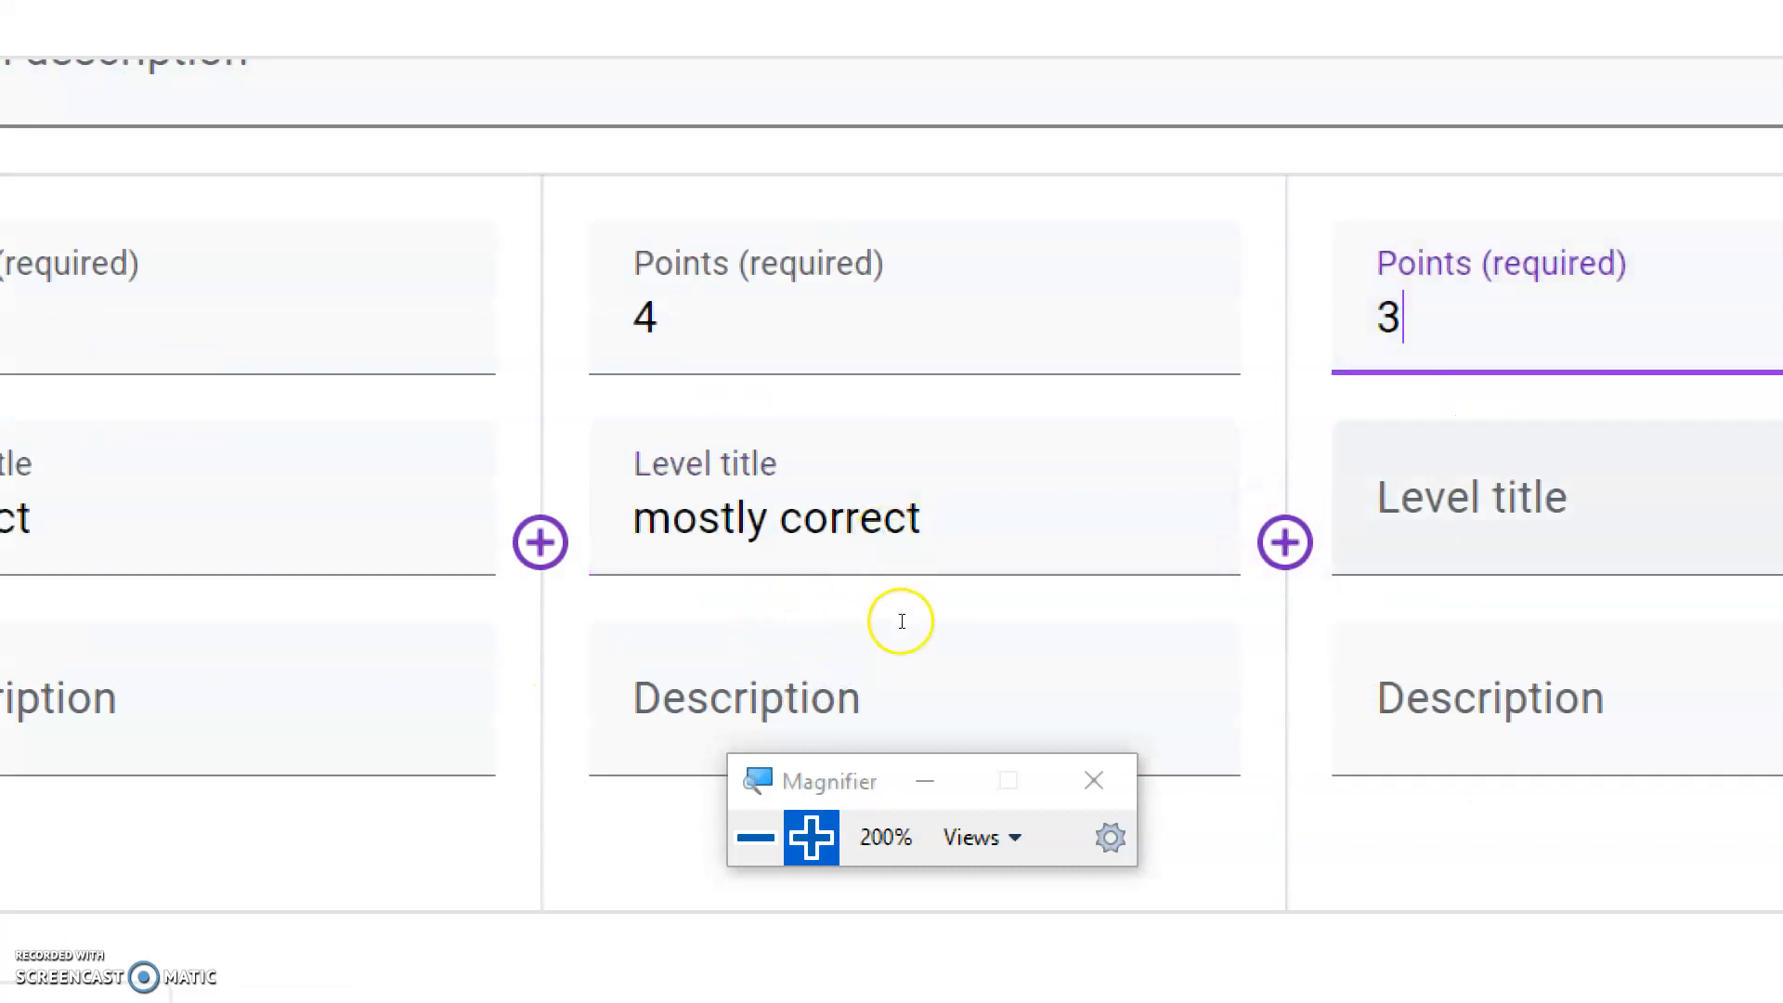
key(Tab)
text(so)
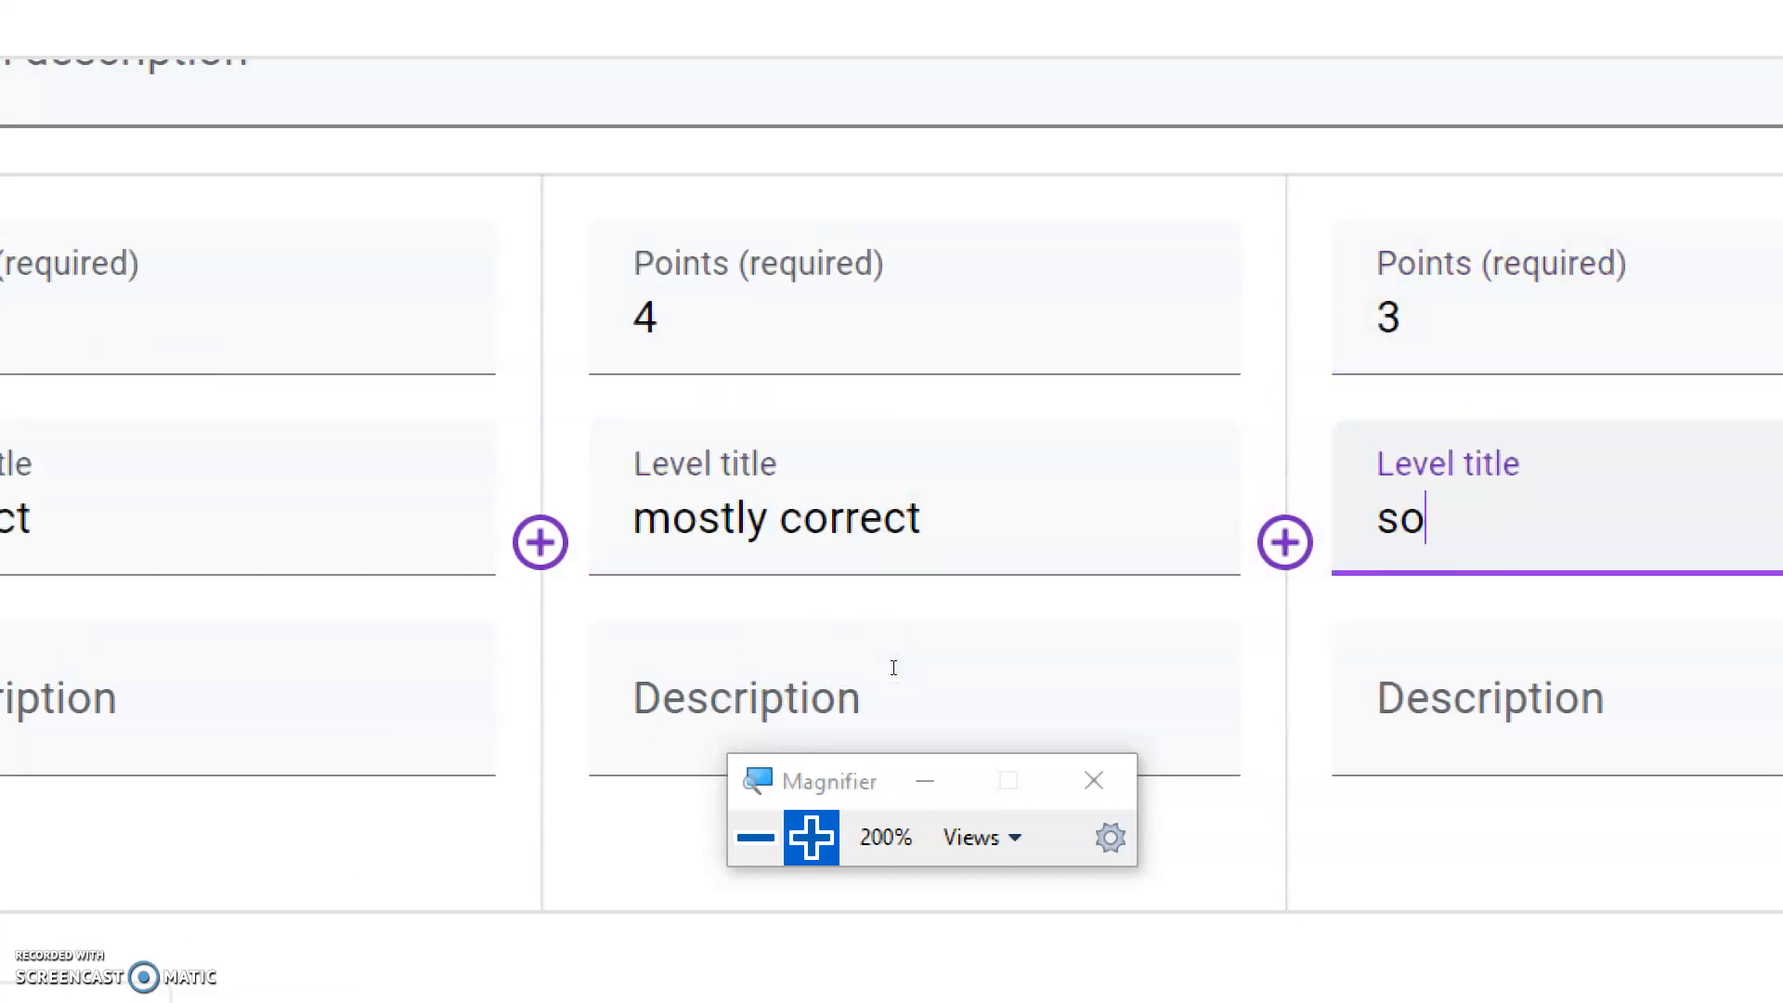
text(me are correct)
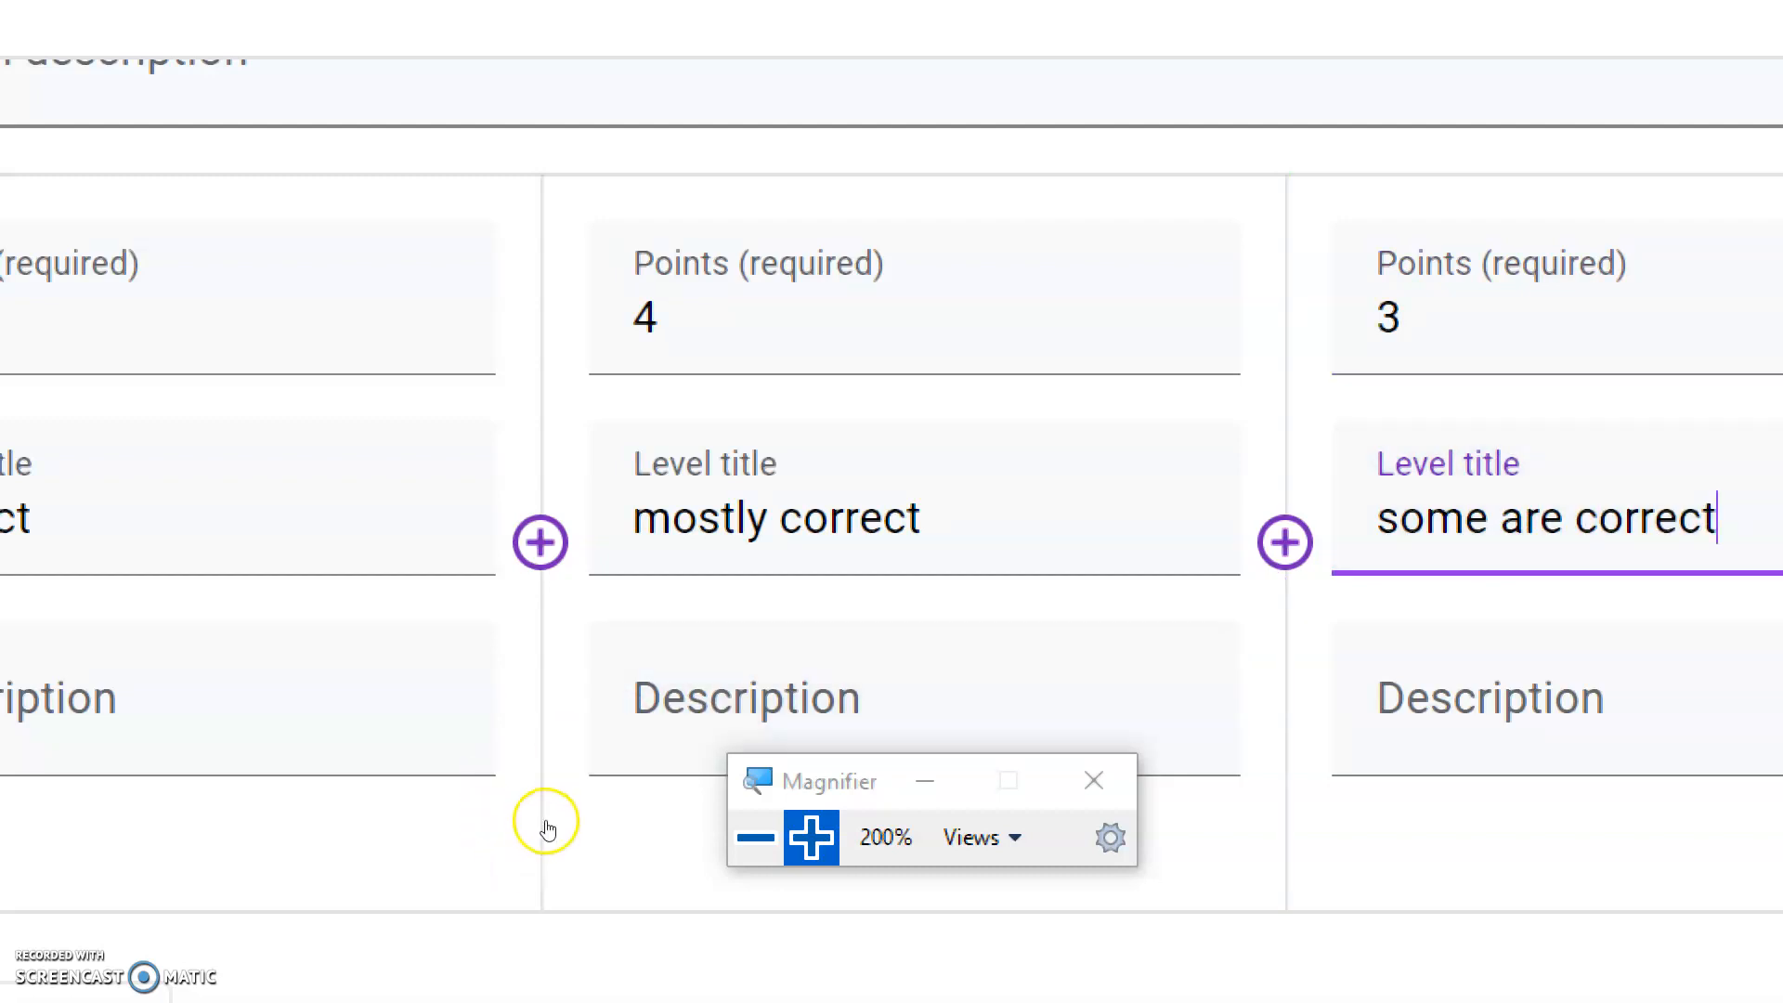
- Restore normal magnification, review both criteria and save the rubric to the assignment
click(755, 838)
scroll(458, 742, up, 4)
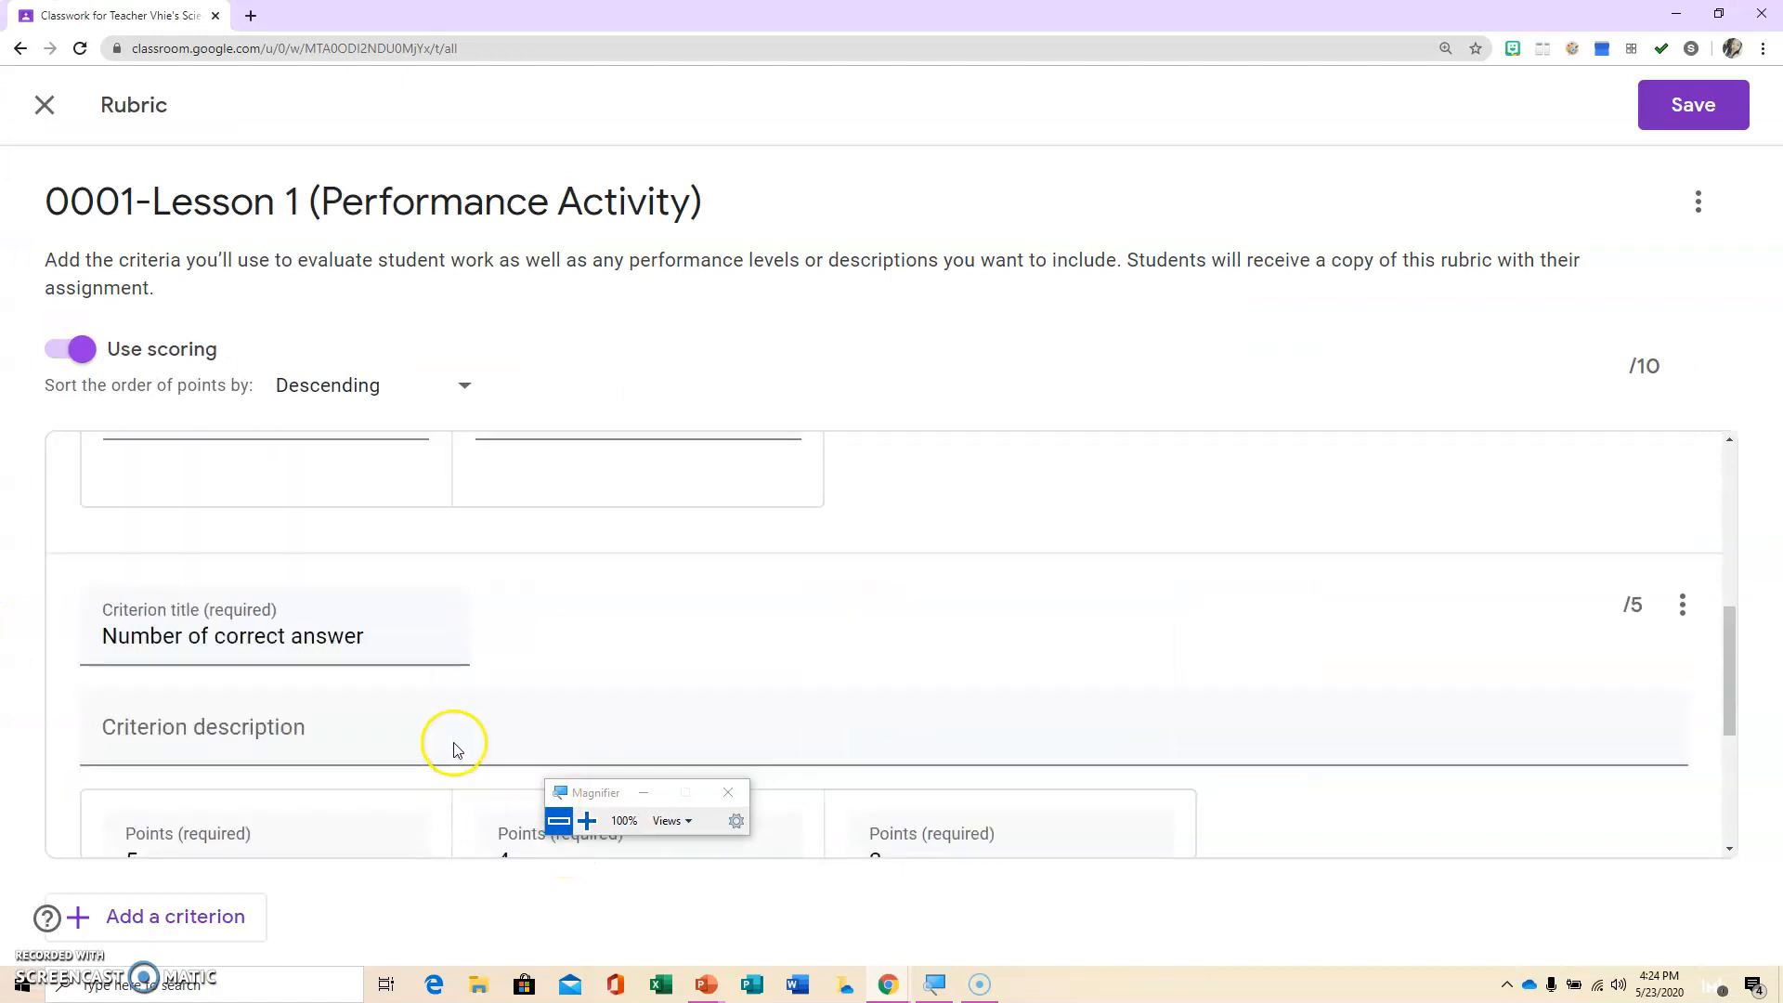
scroll(458, 743, down, 5)
scroll(457, 738, up, 4)
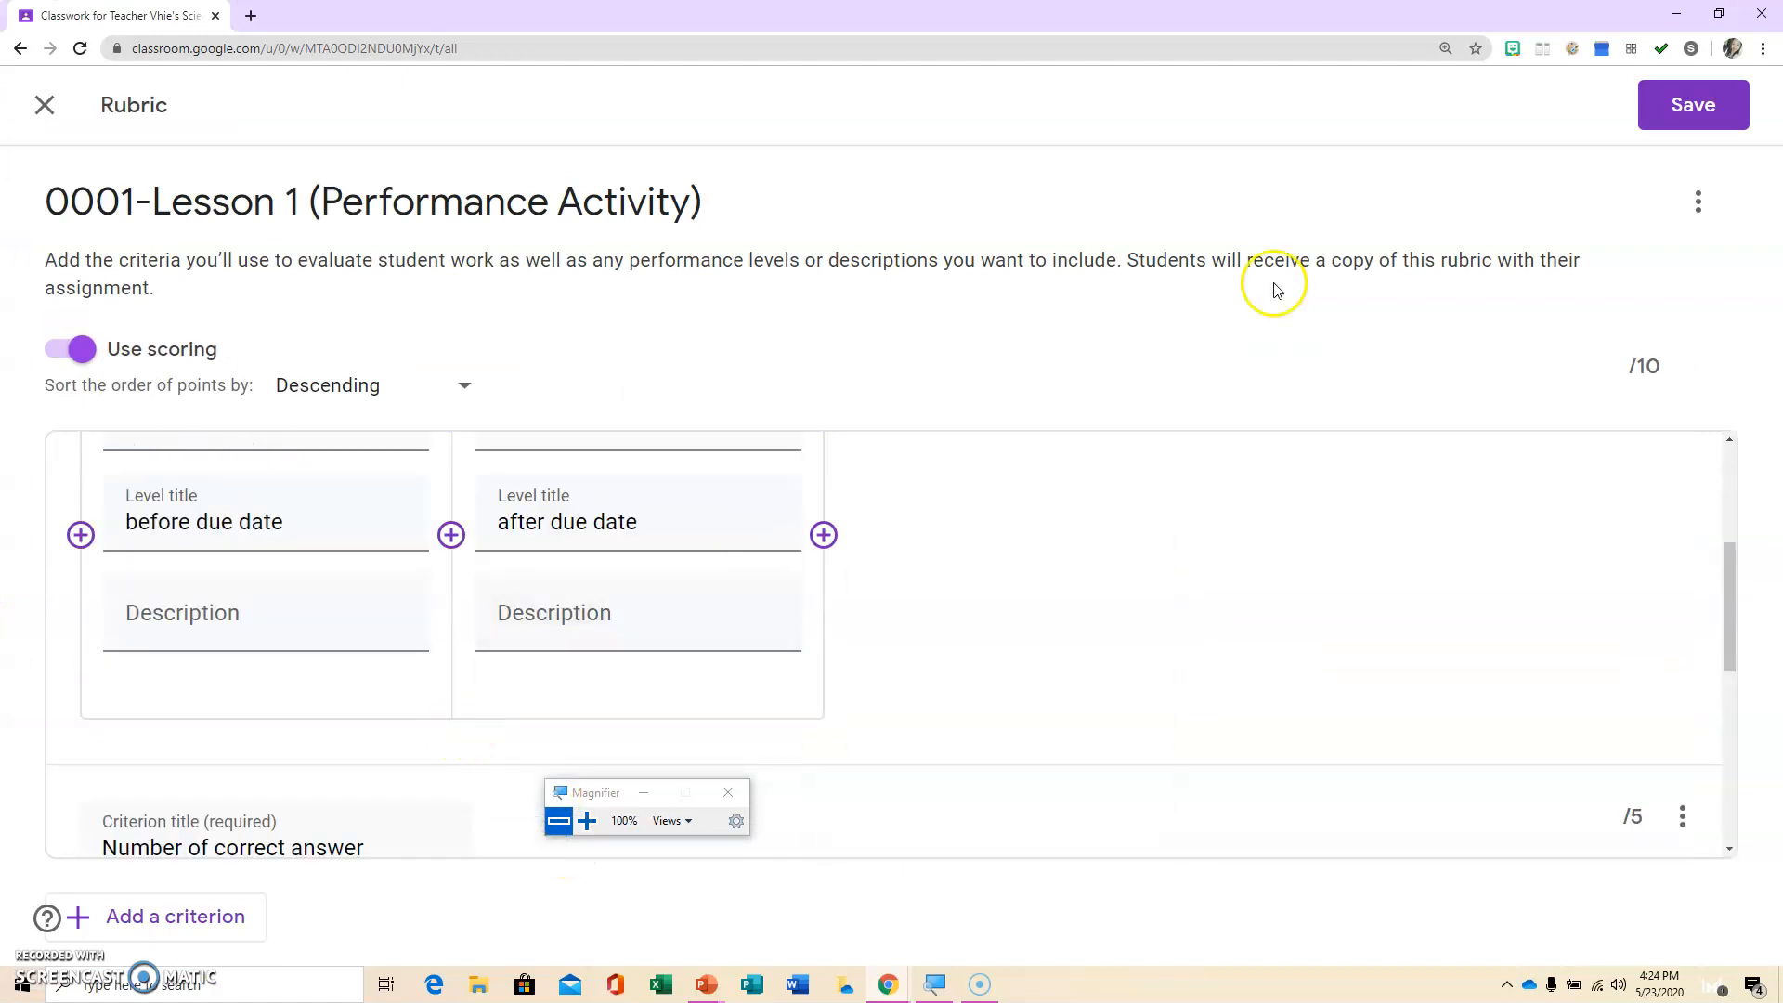
scroll(962, 632, down, 5)
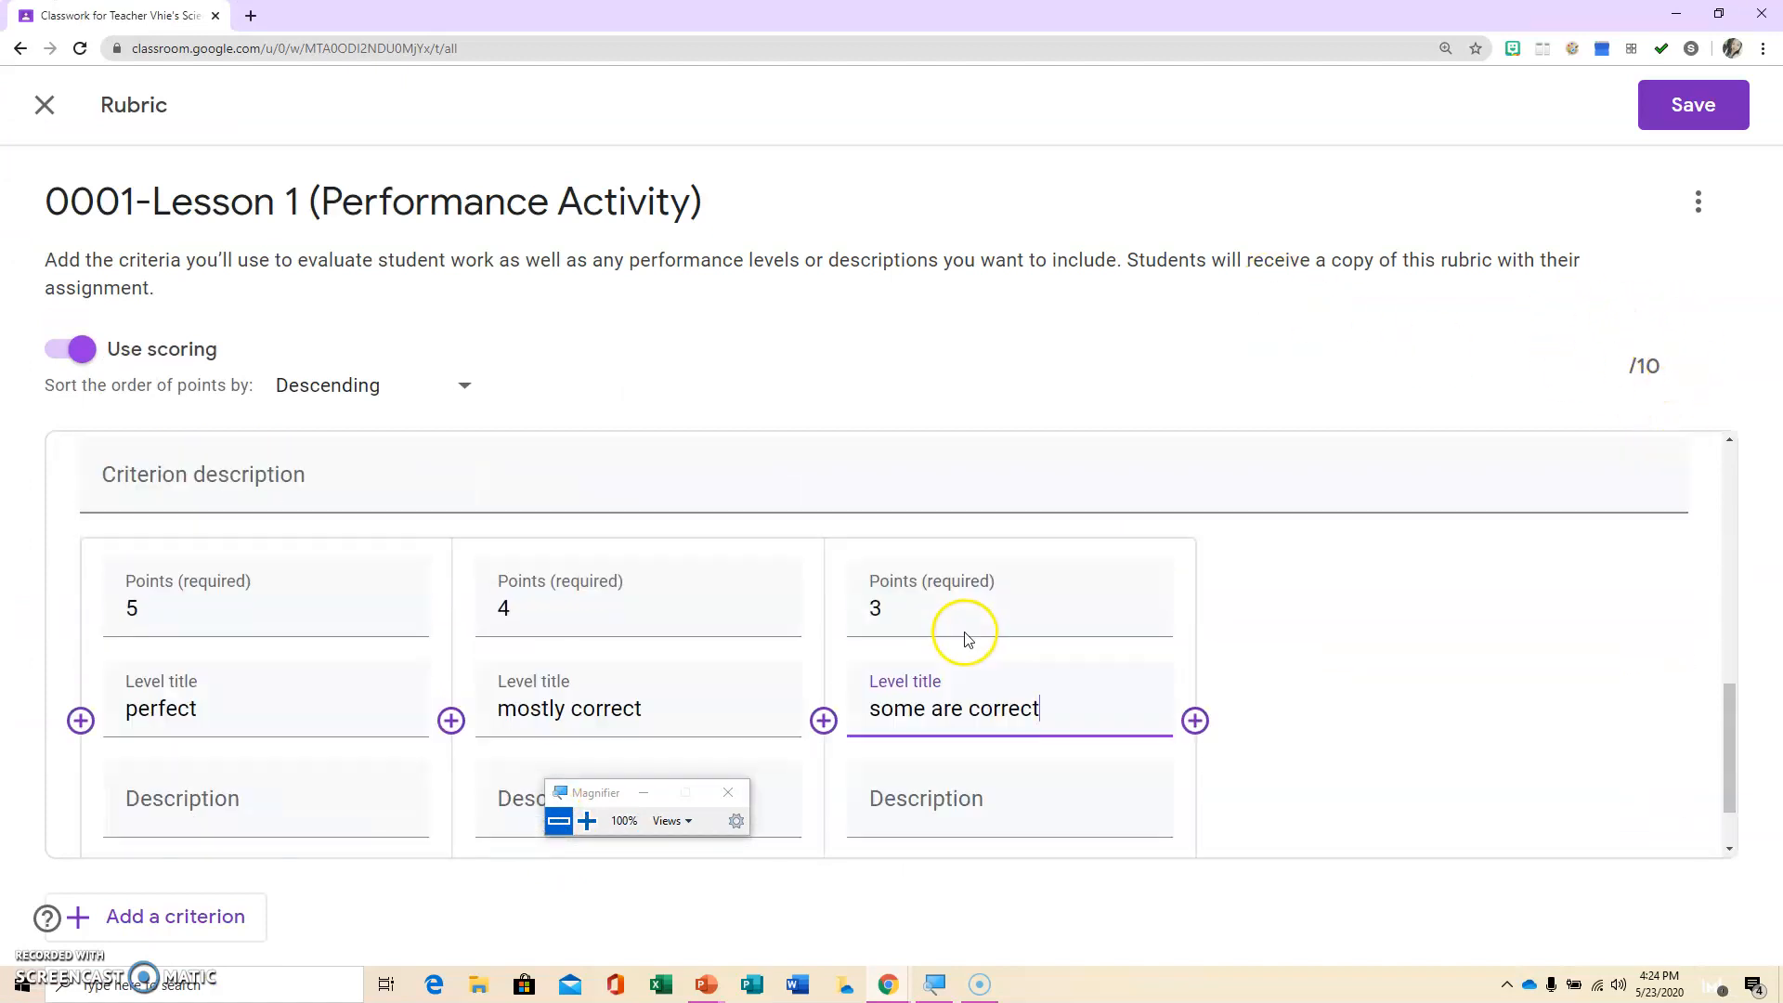
click(1691, 110)
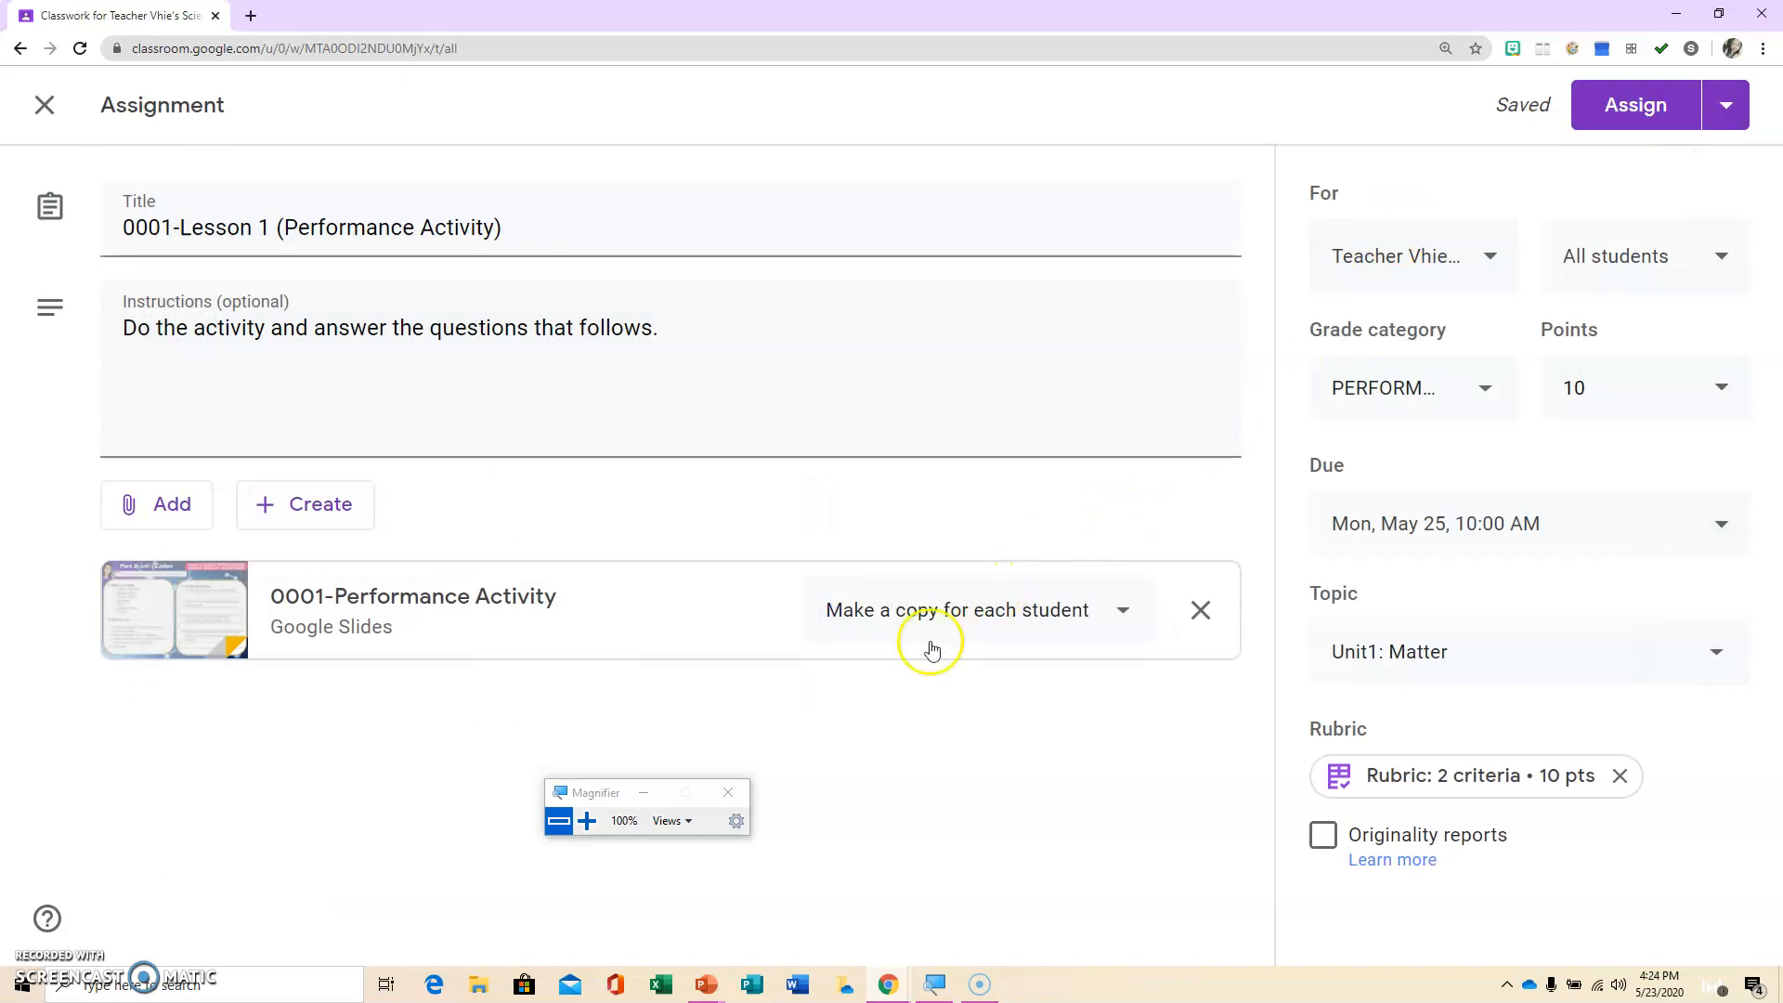
- Magnify the posting options and assign the performance activity to the class immediately
click(587, 821)
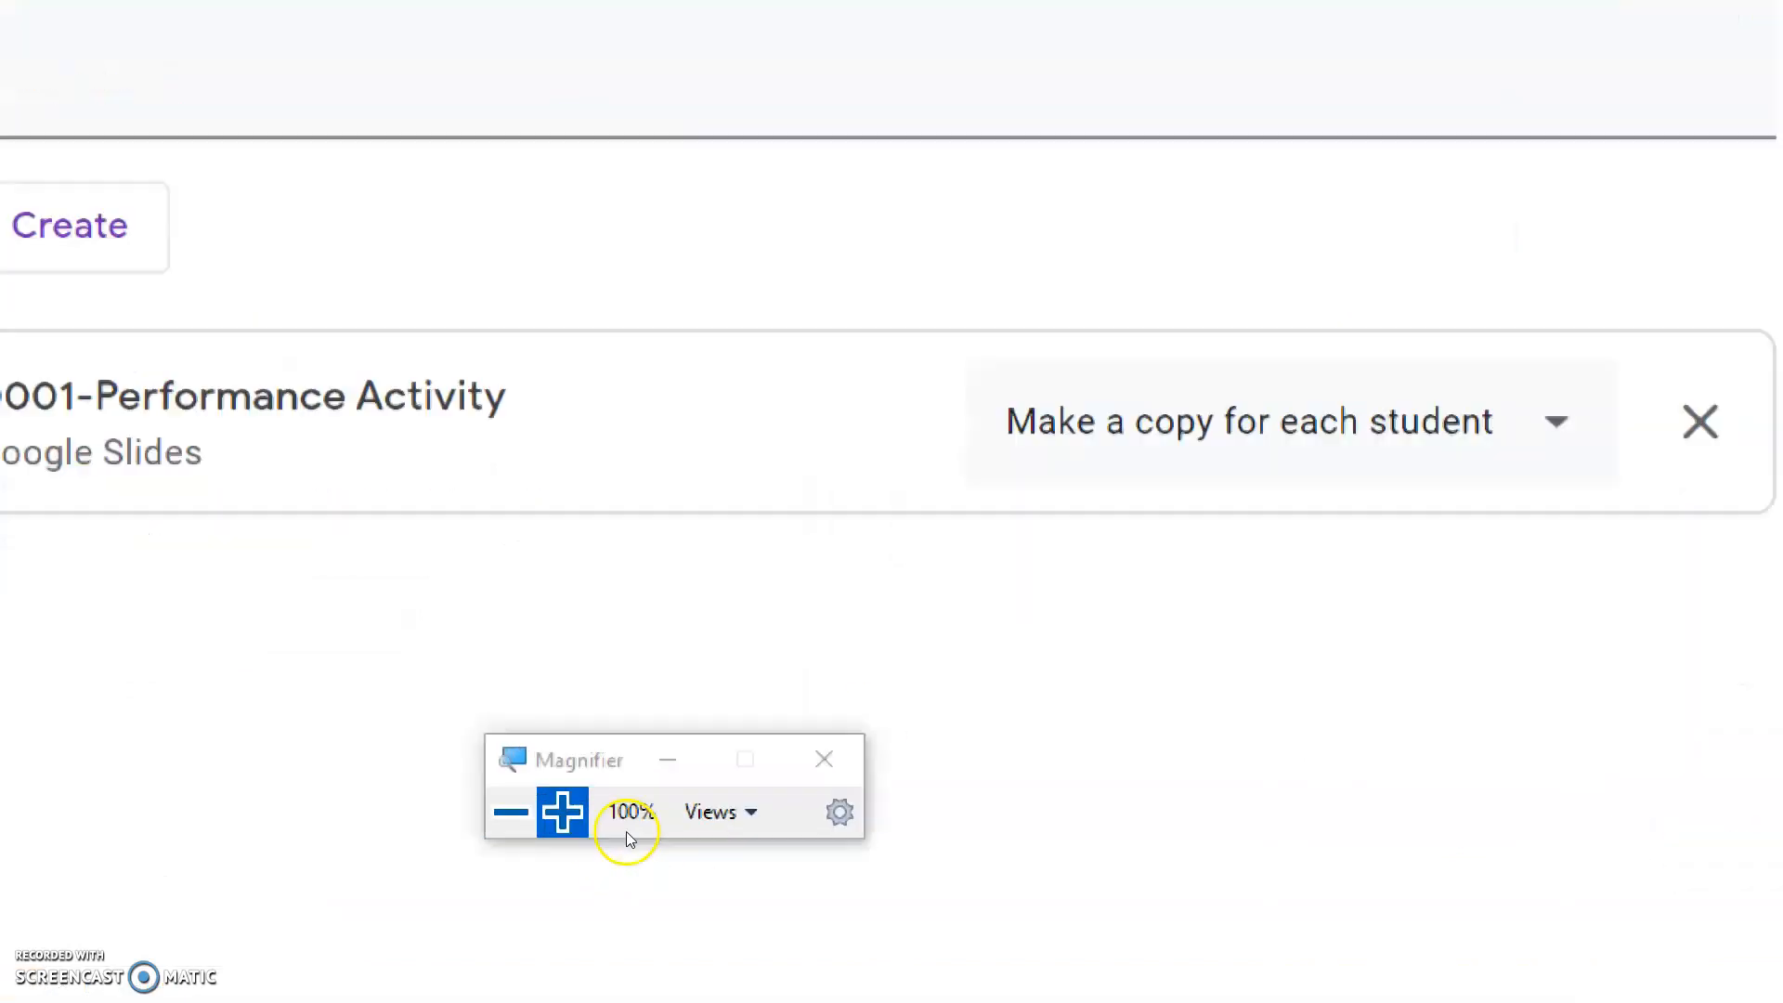
click(1672, 197)
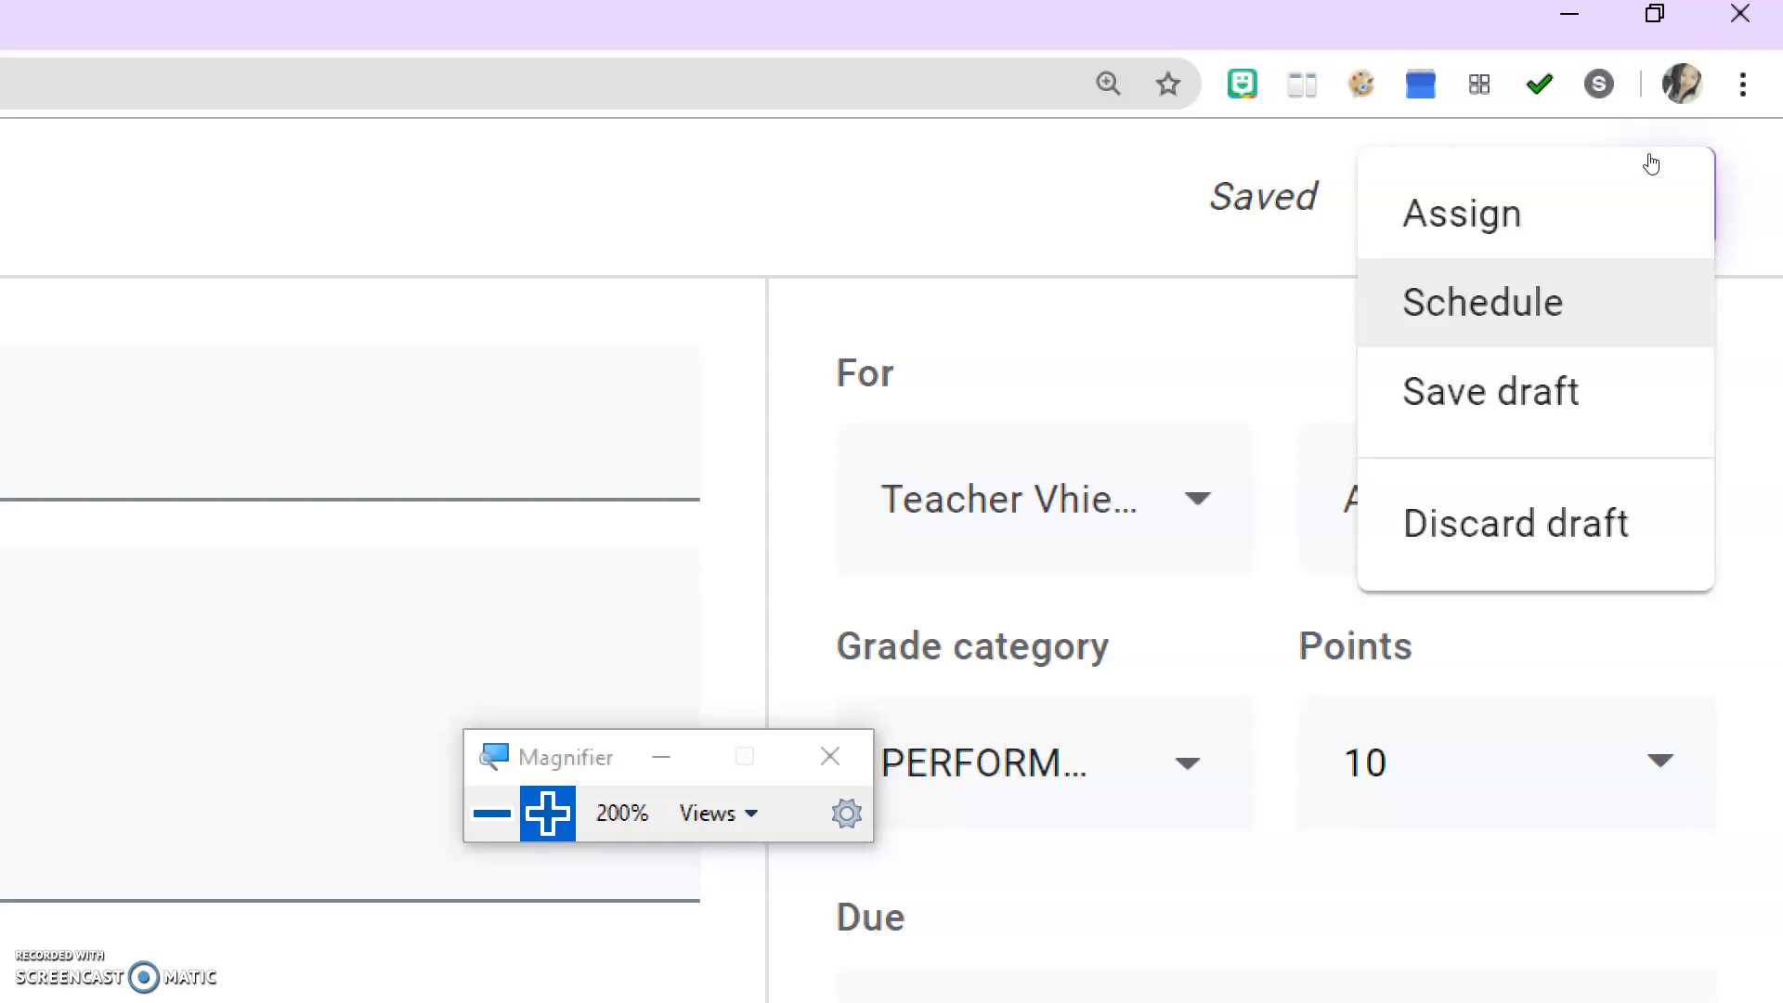
click(1648, 167)
click(1648, 212)
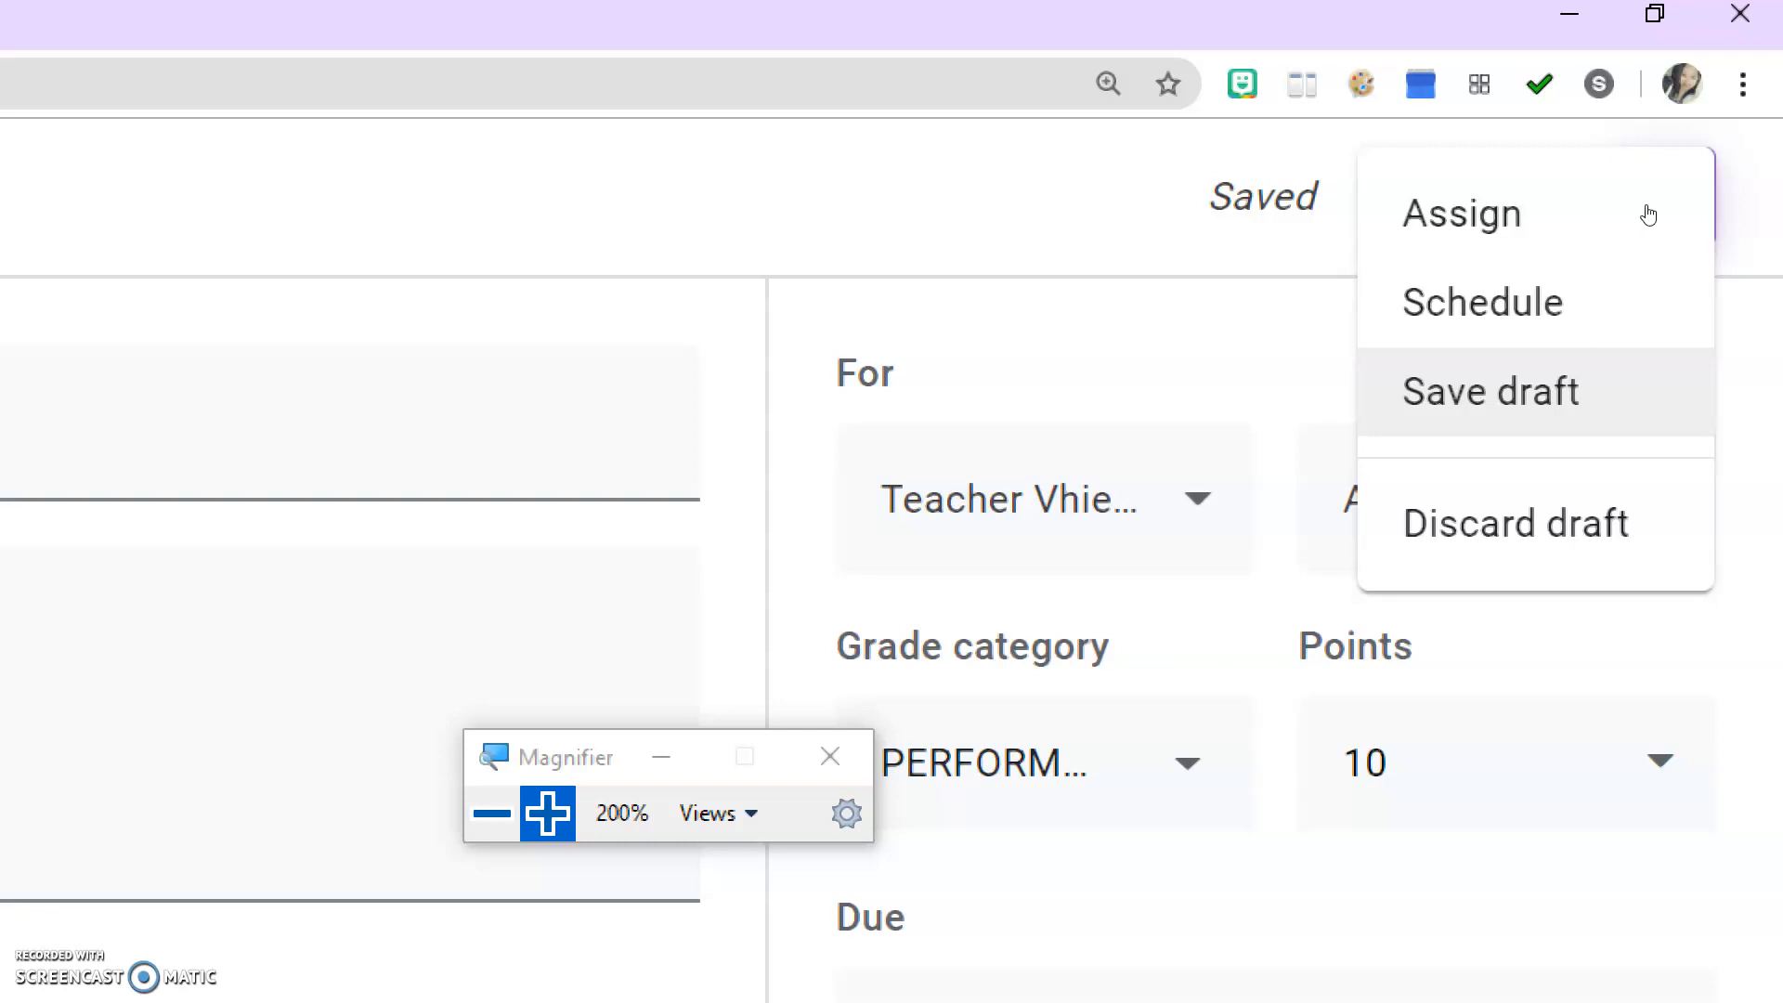
click(1640, 116)
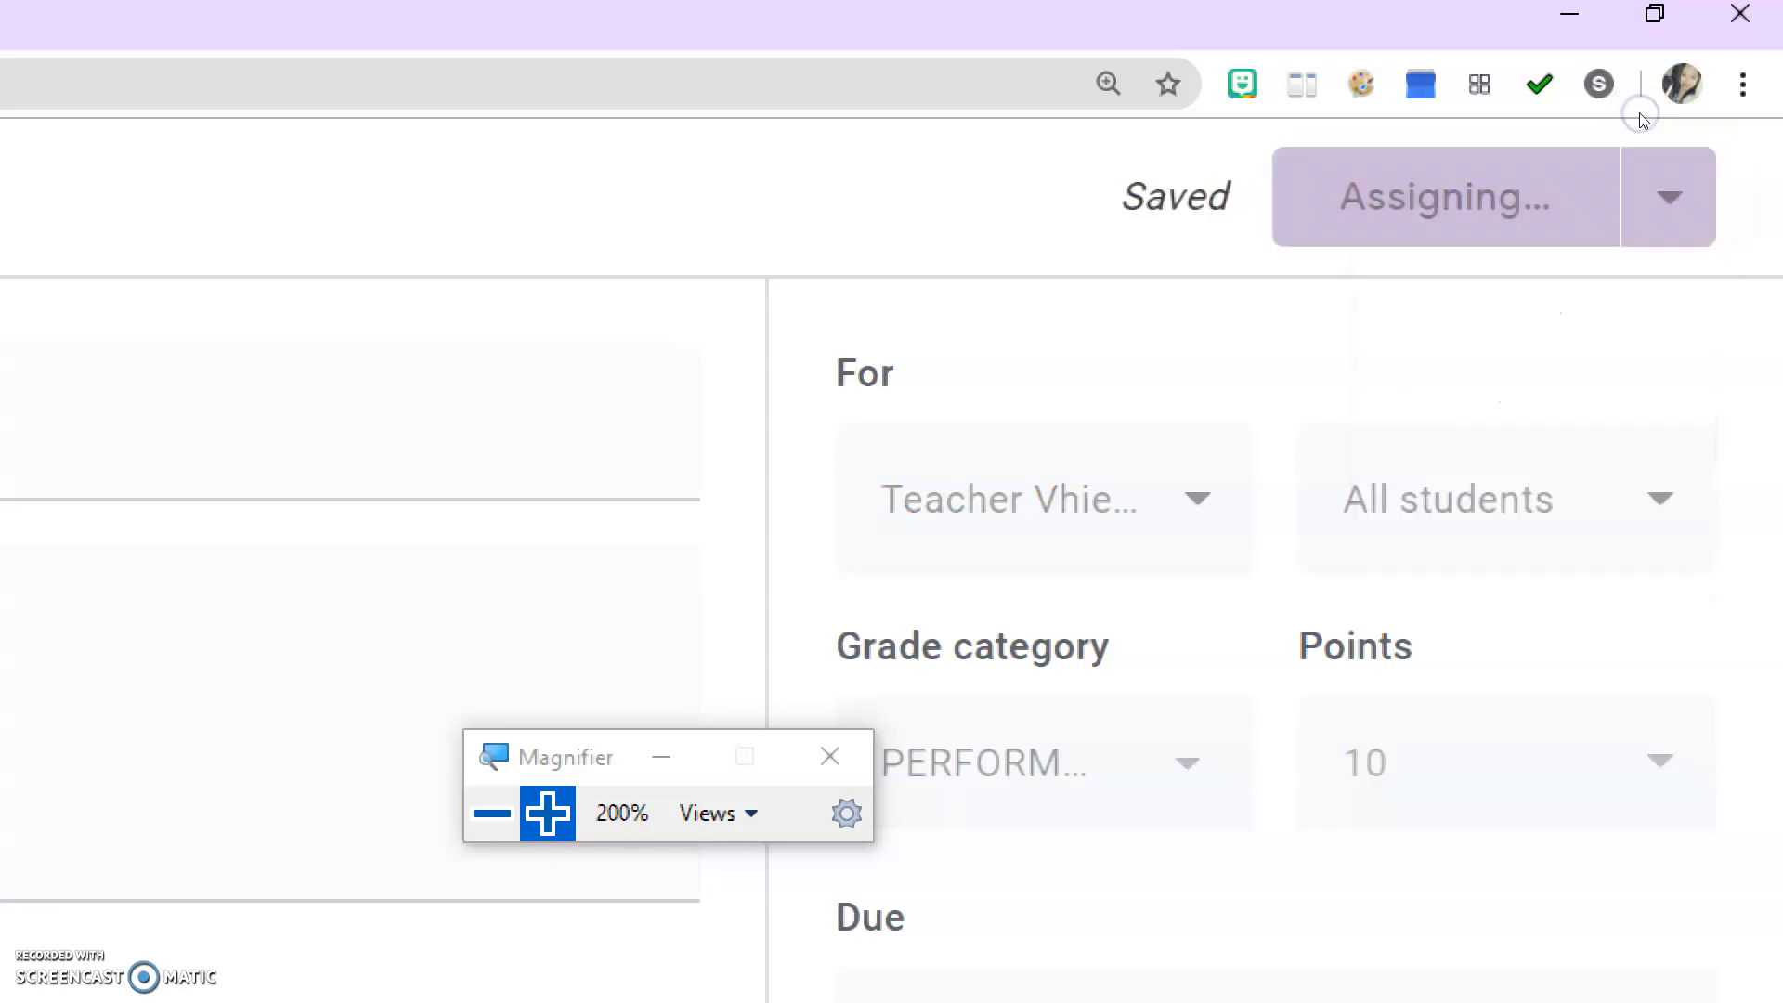
- Restore normal magnification, show the teacher and student windows side by side, and refresh the student's Classwork page
click(1139, 415)
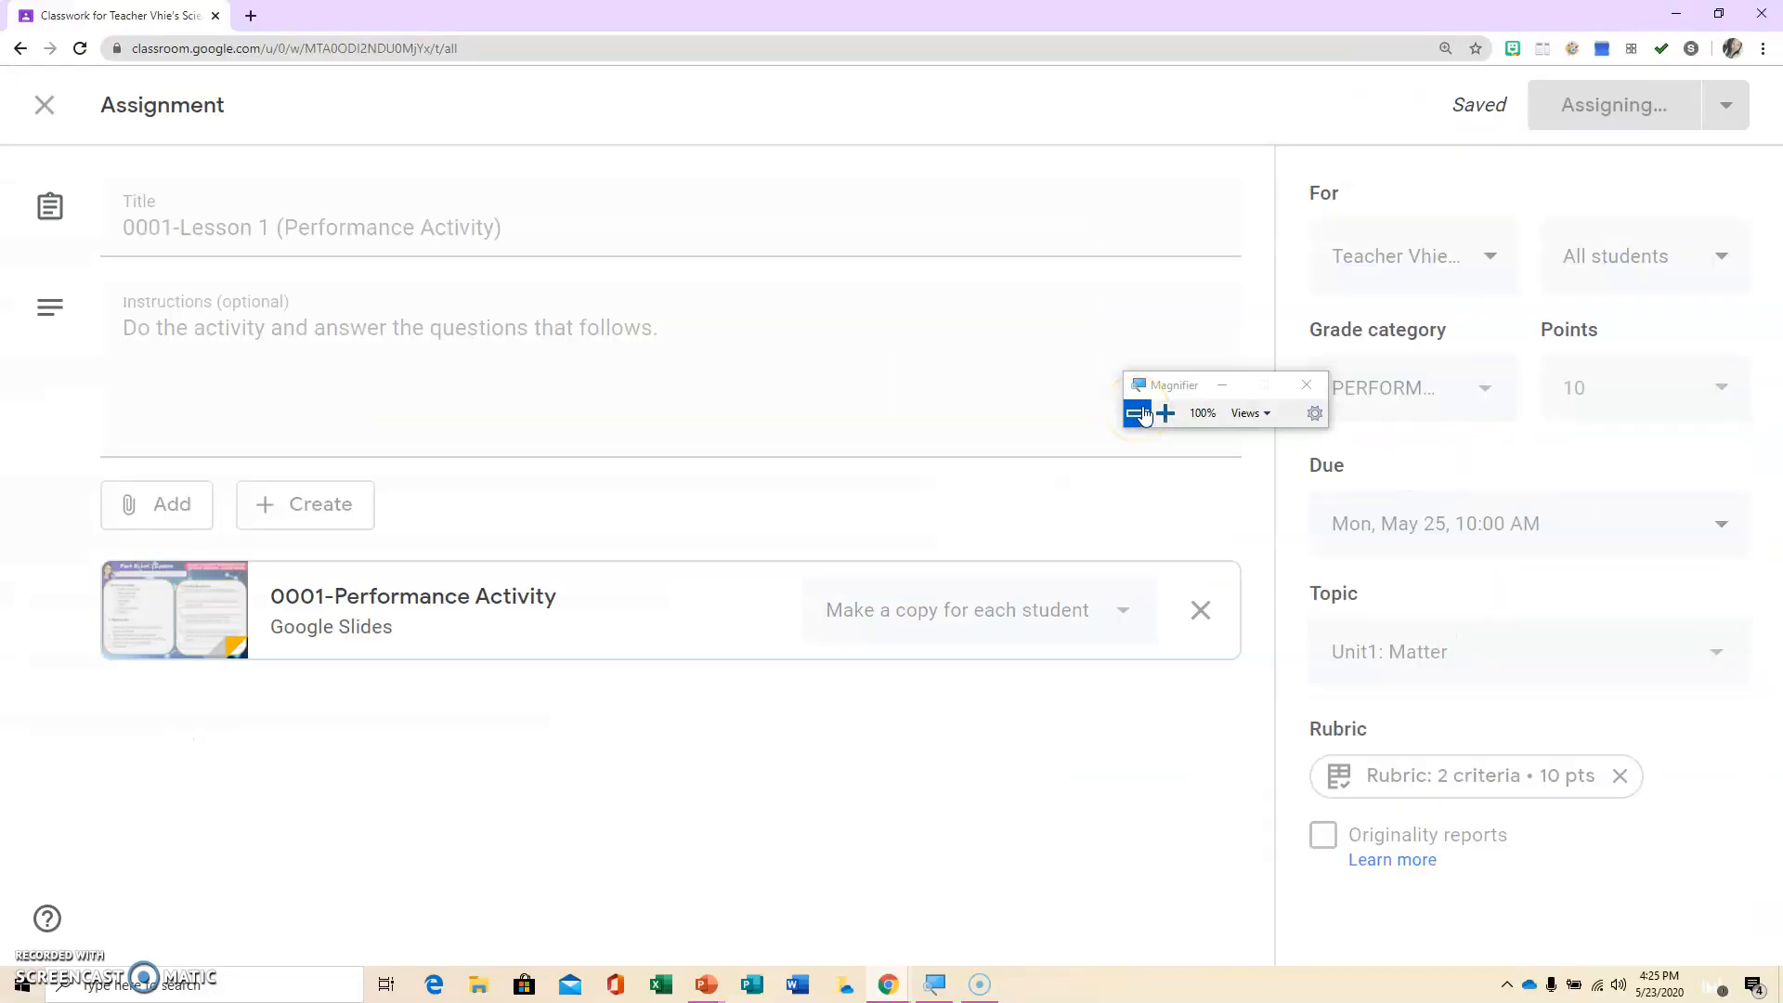
click(1719, 17)
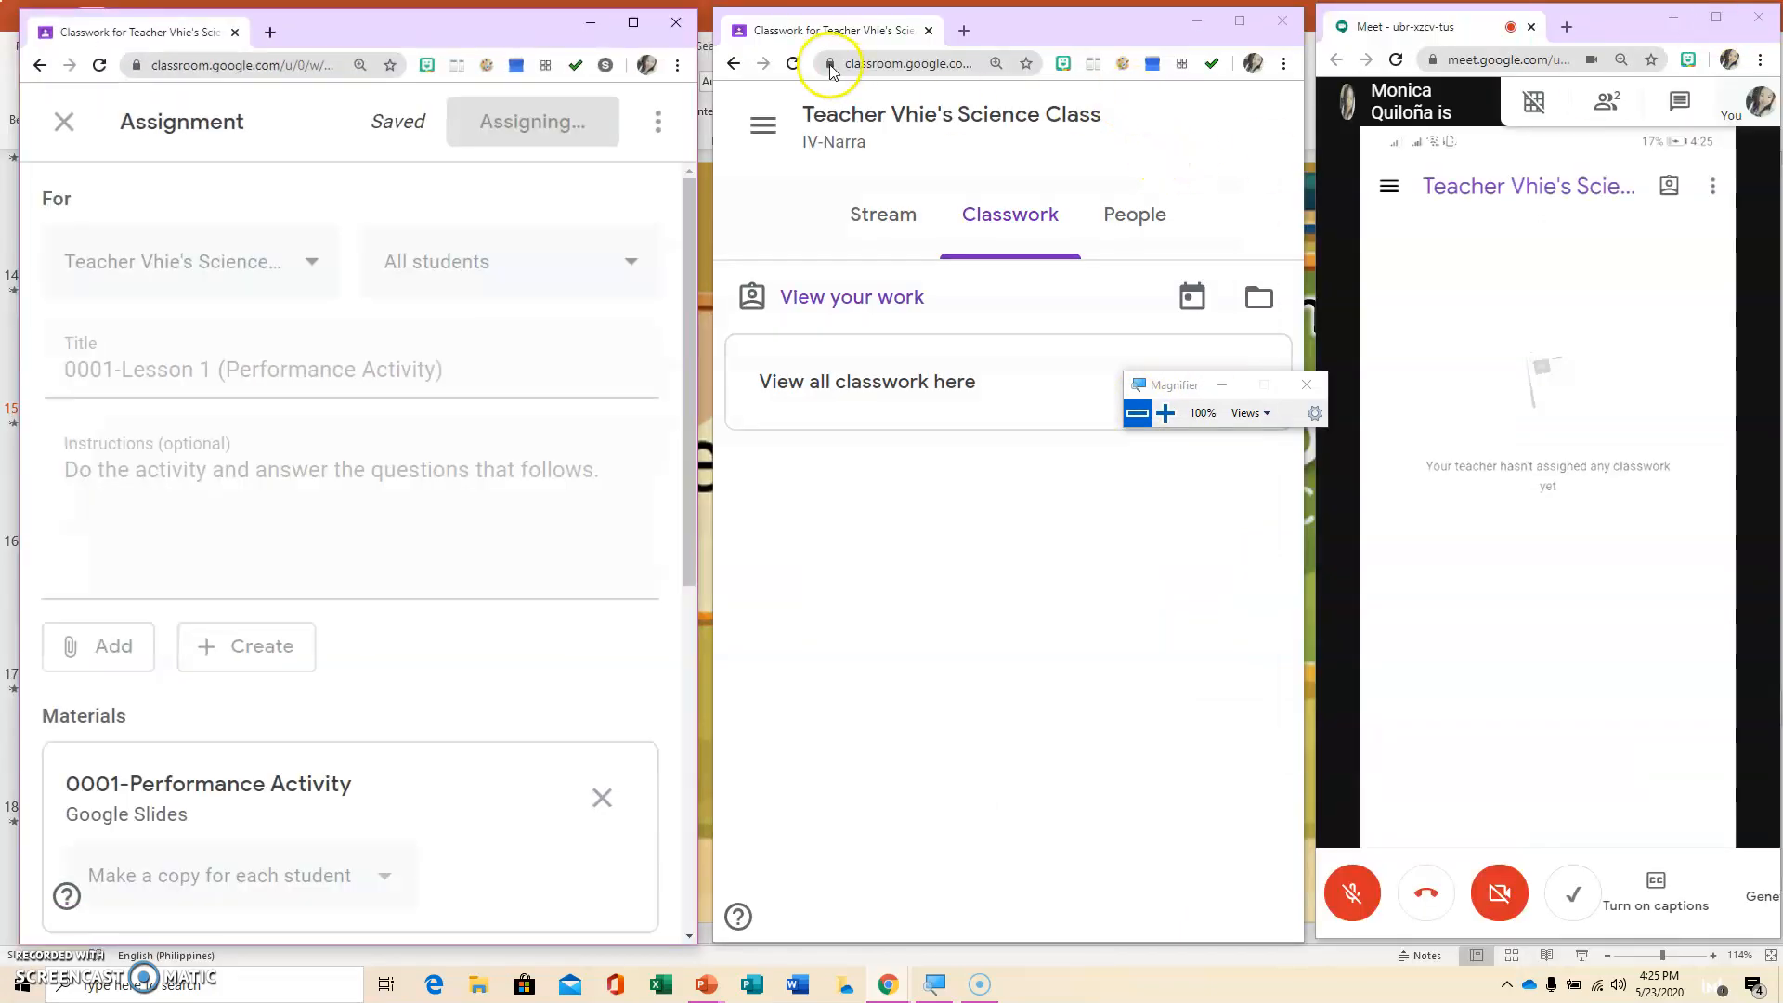
click(793, 67)
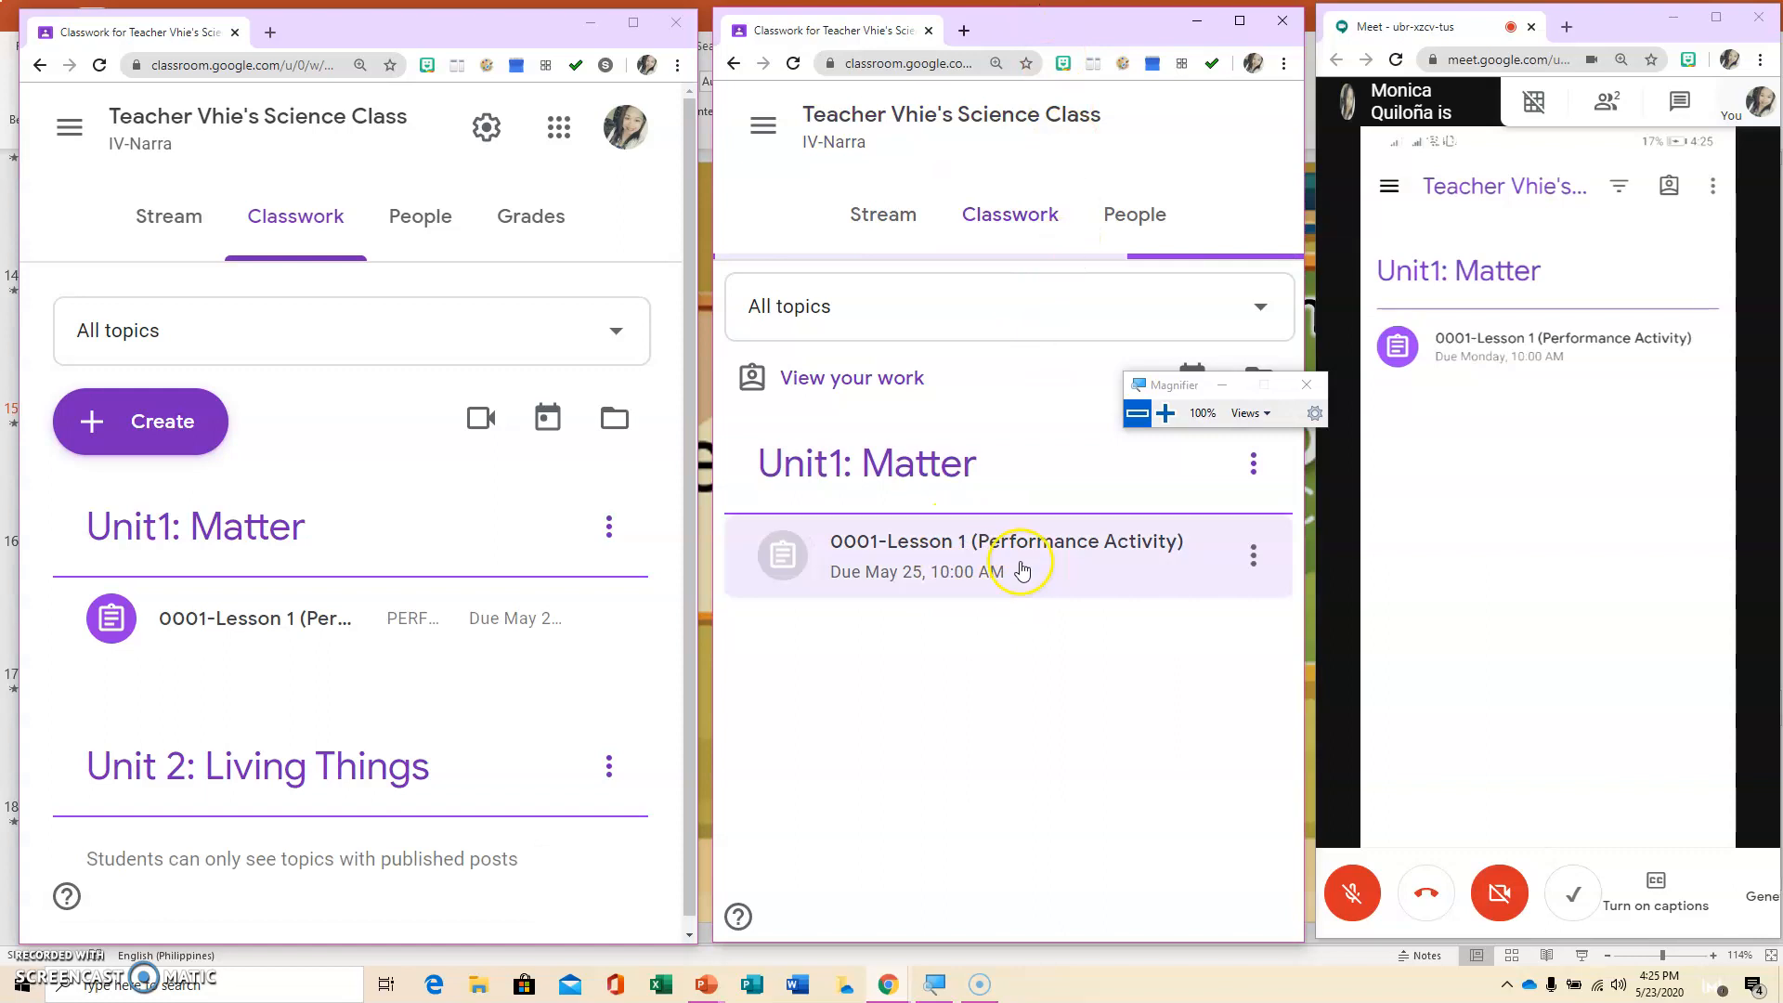
- Expand the "0001-Lesson 1 (Performance Activity)" assignment under Unit1: Matter in the student's Classwork
click(1051, 577)
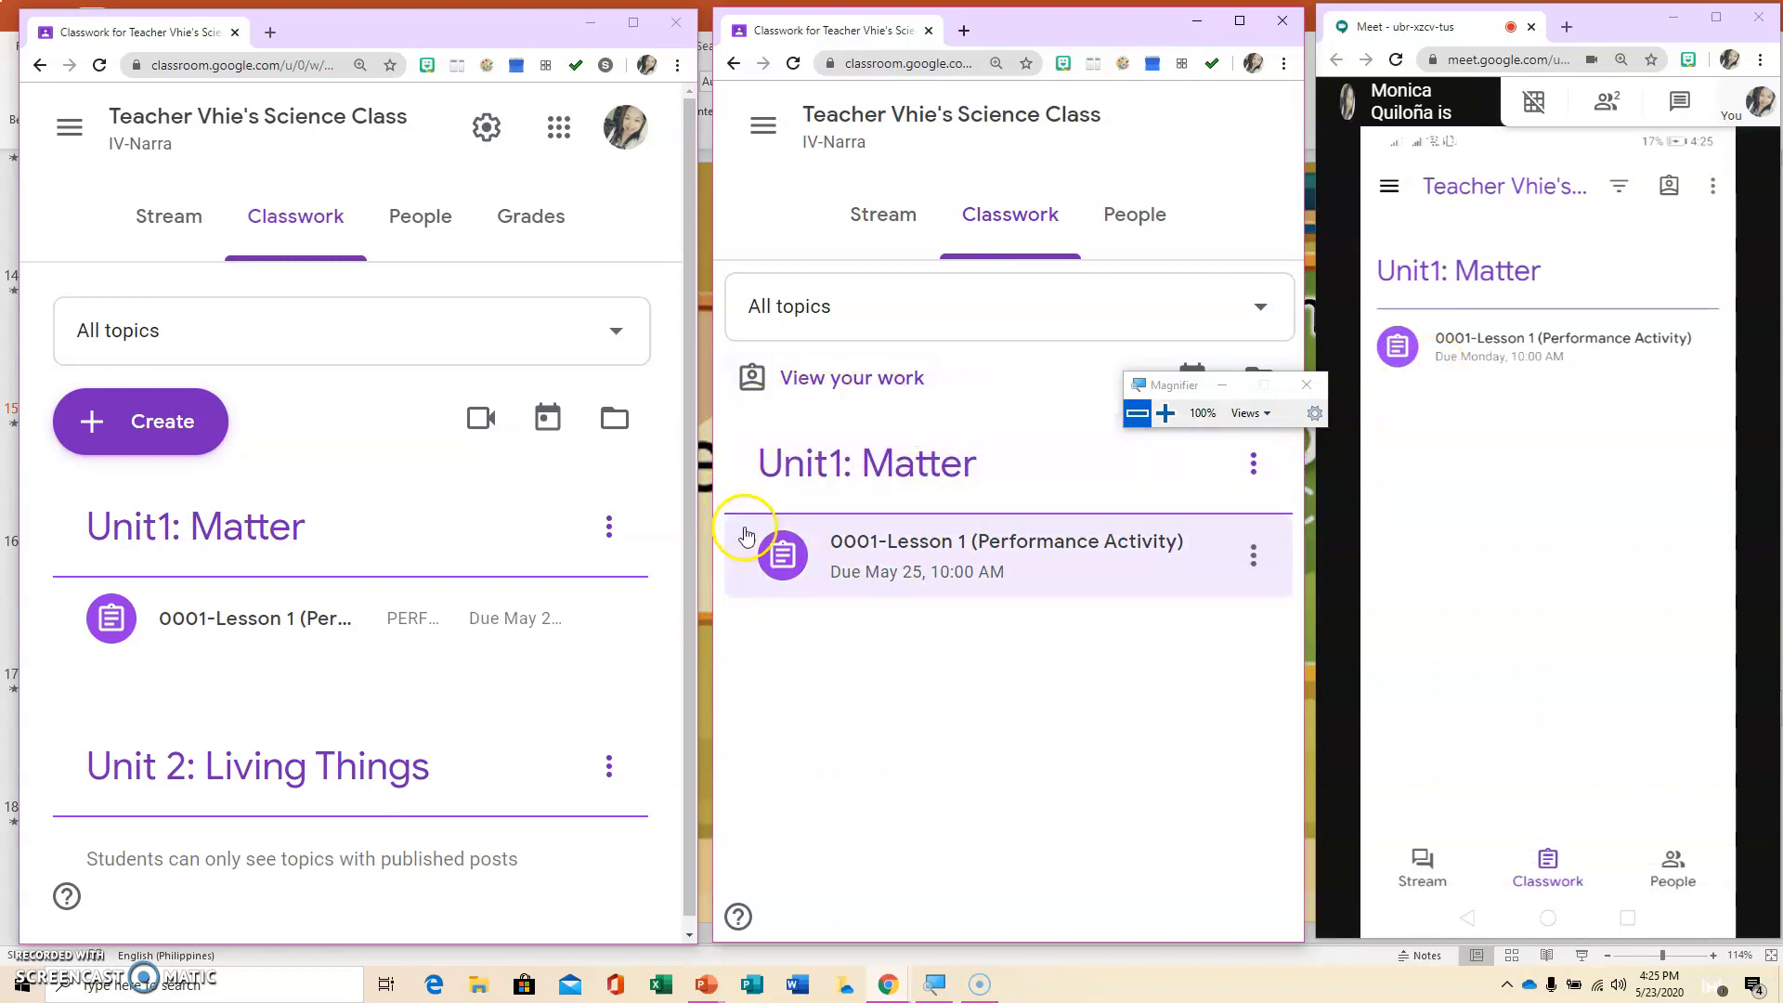
click(798, 716)
click(990, 696)
click(987, 552)
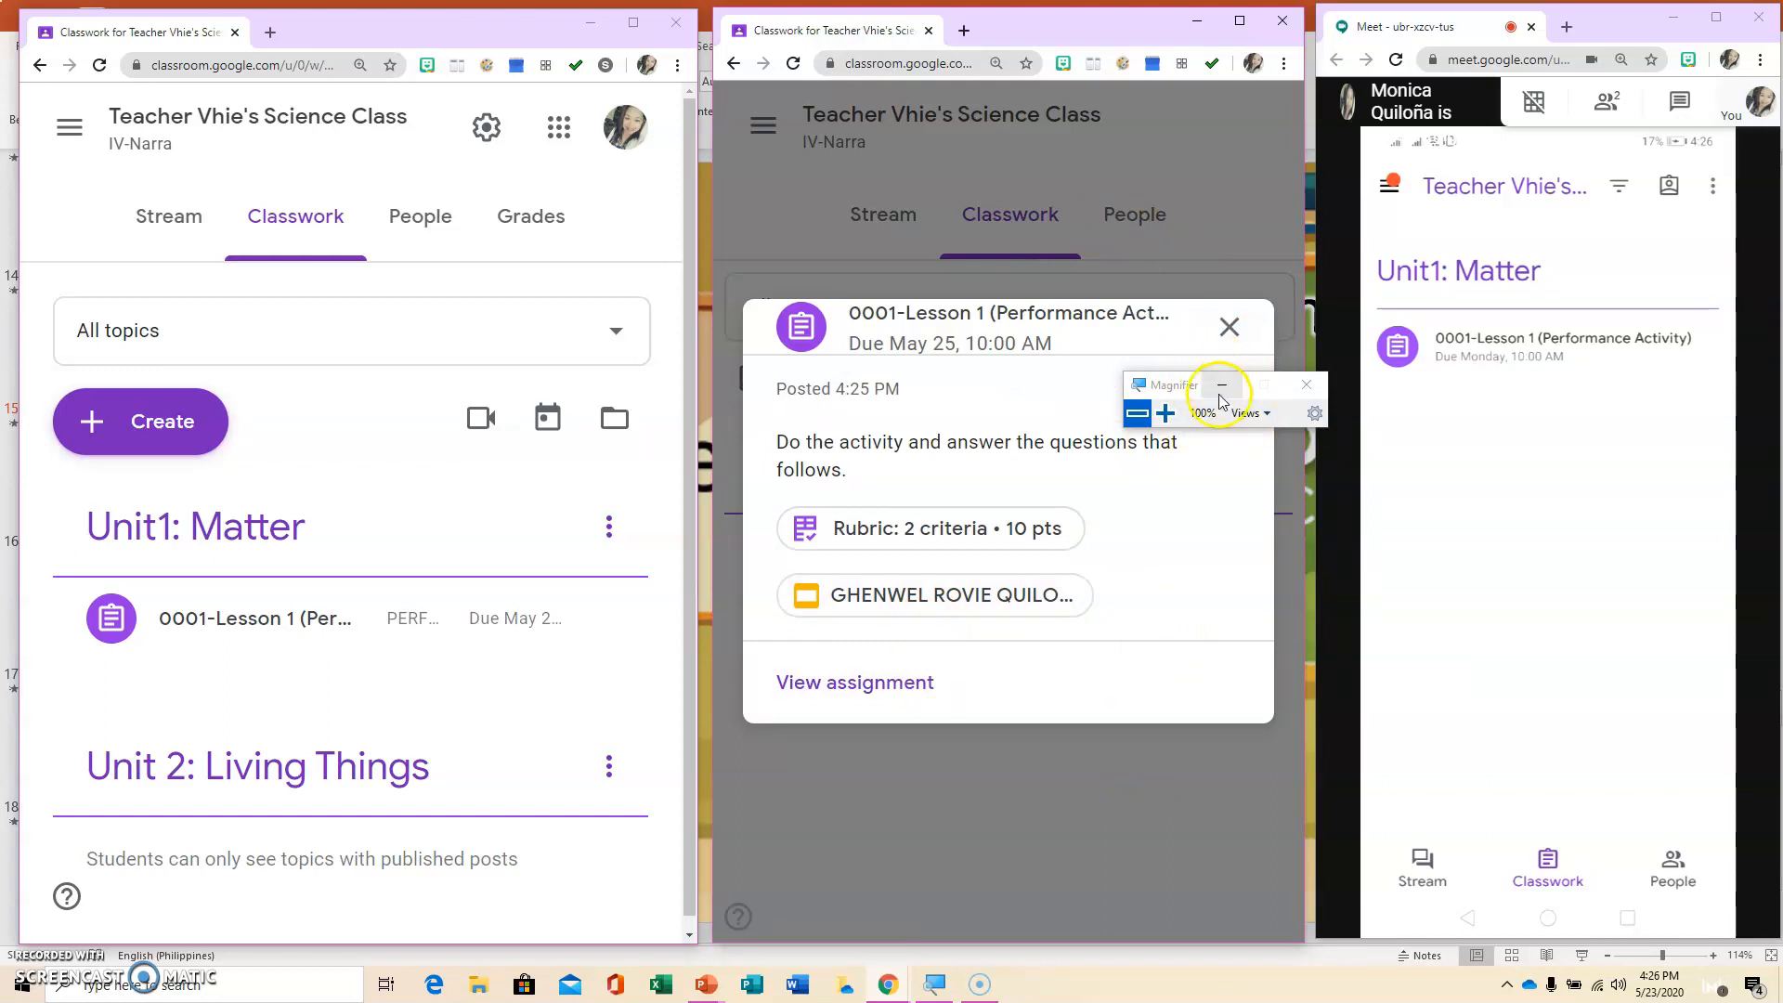
- Magnify the student's assignment details to 200% and examine the attached rubric, closing it when done
click(1165, 412)
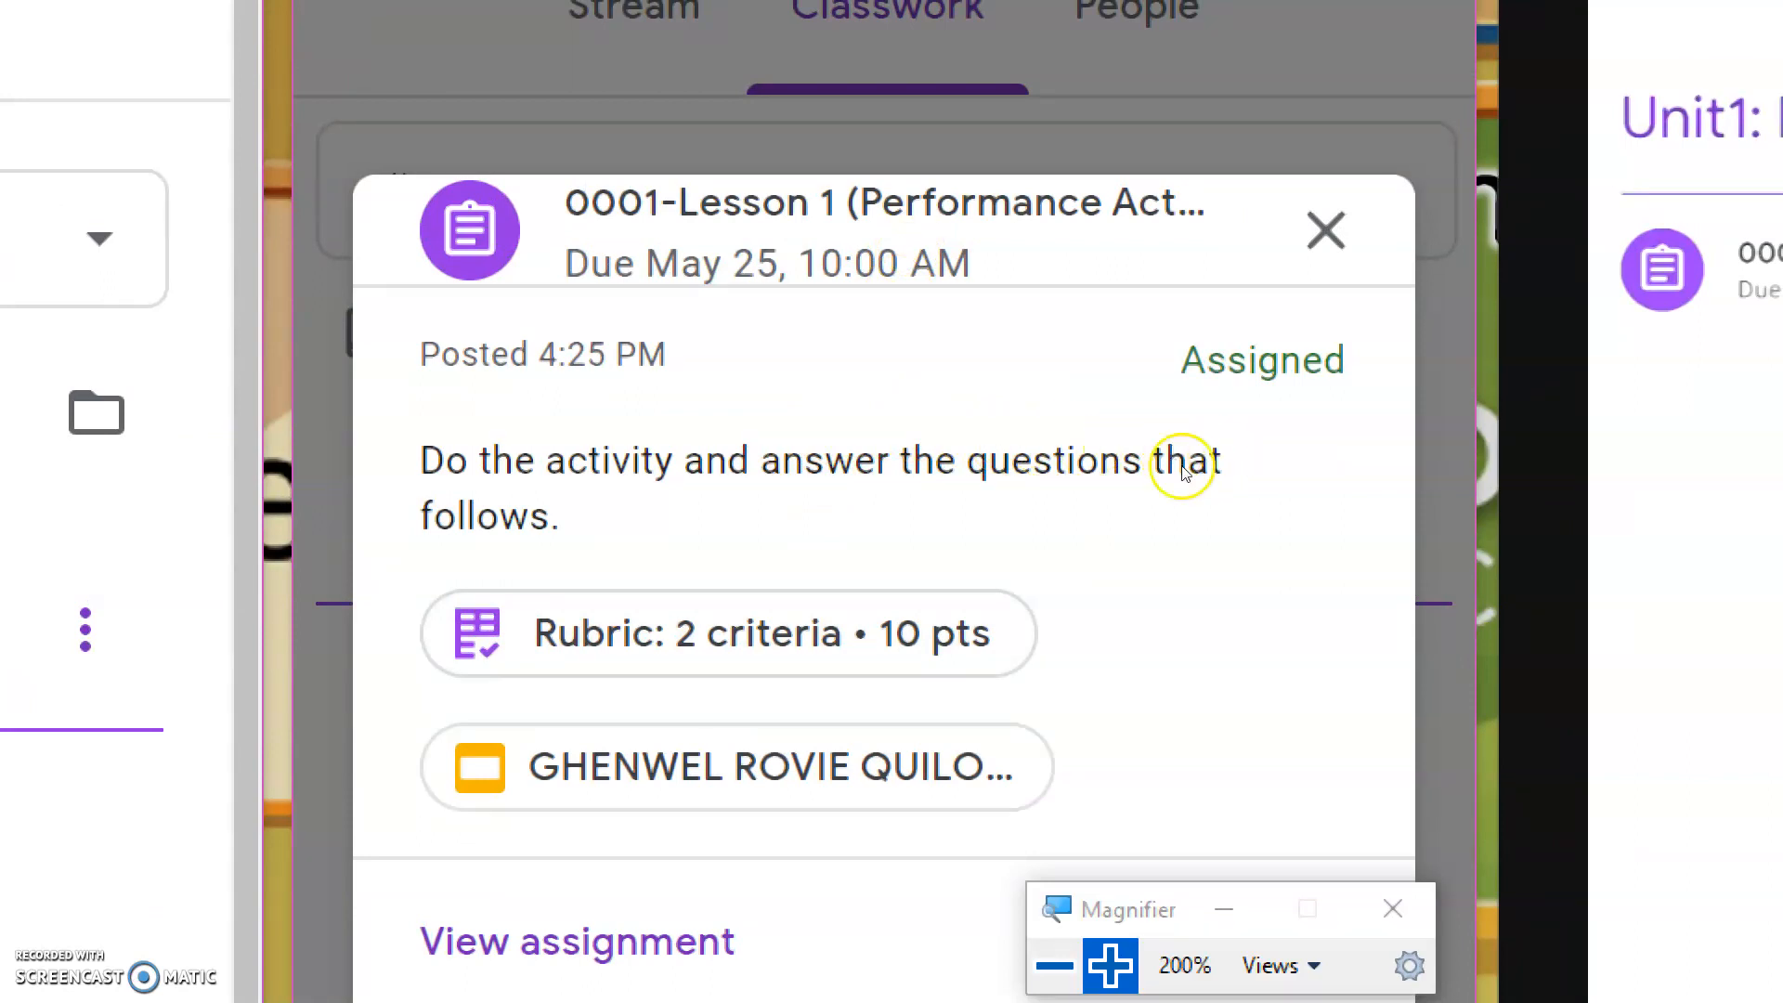
click(938, 537)
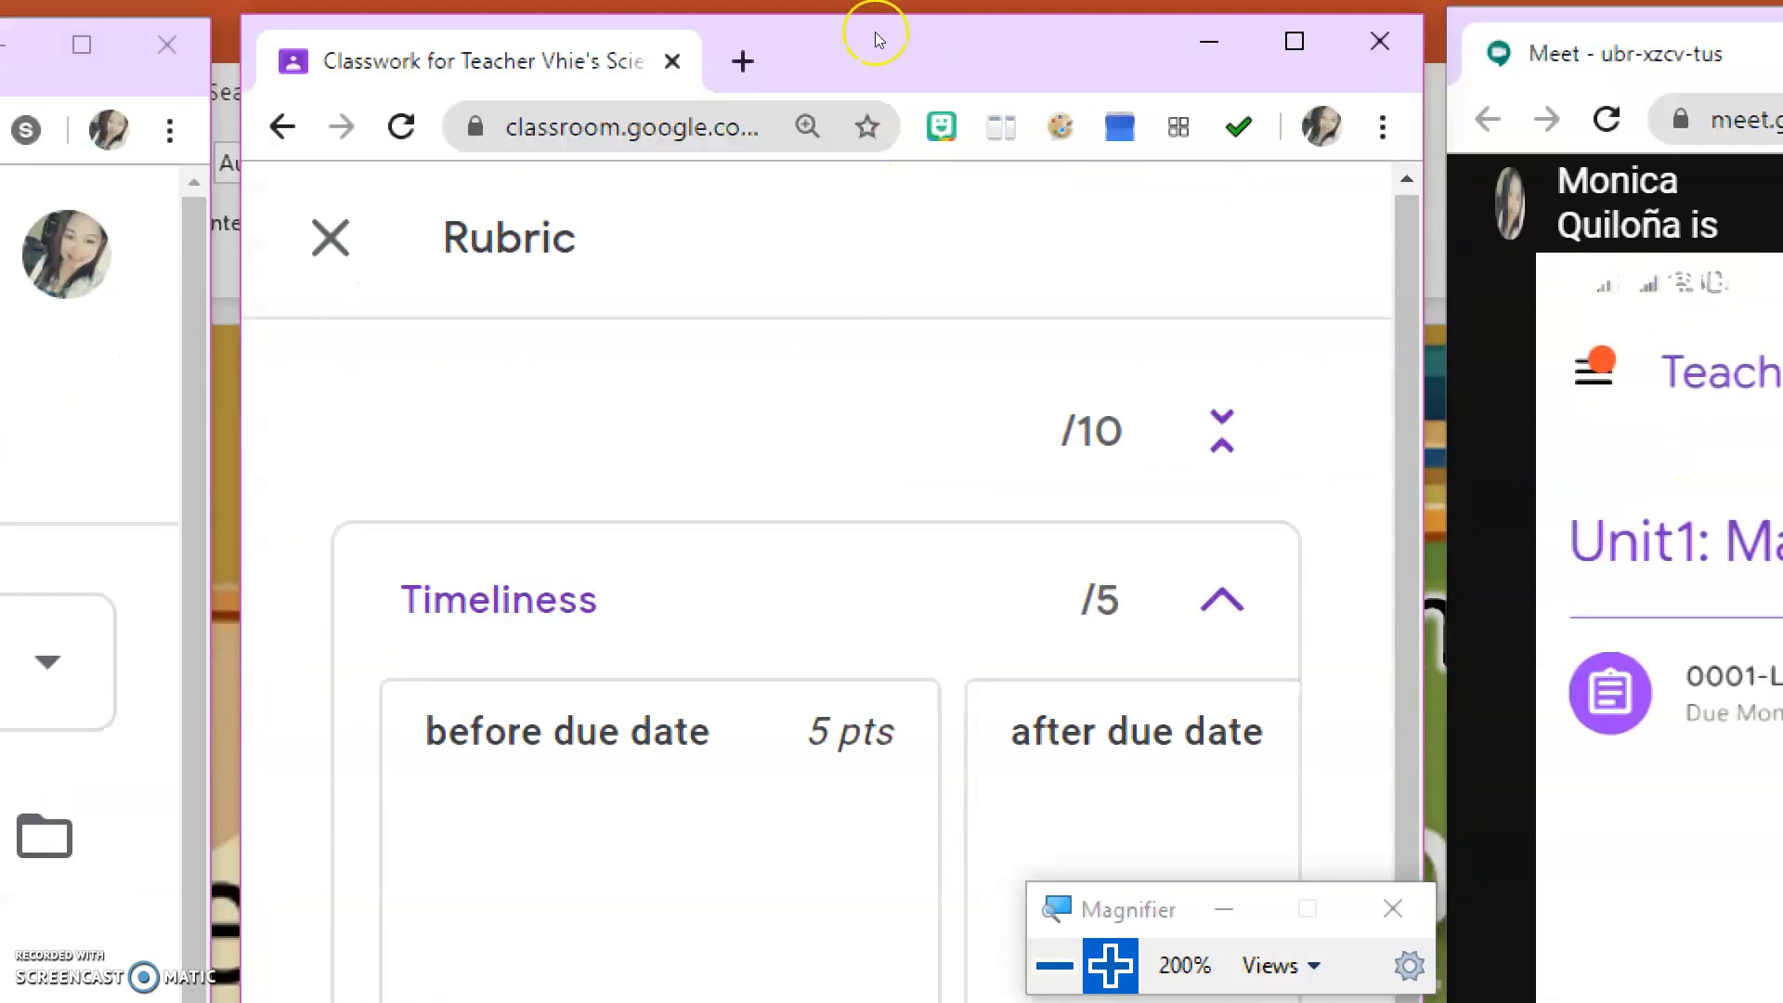
click(330, 238)
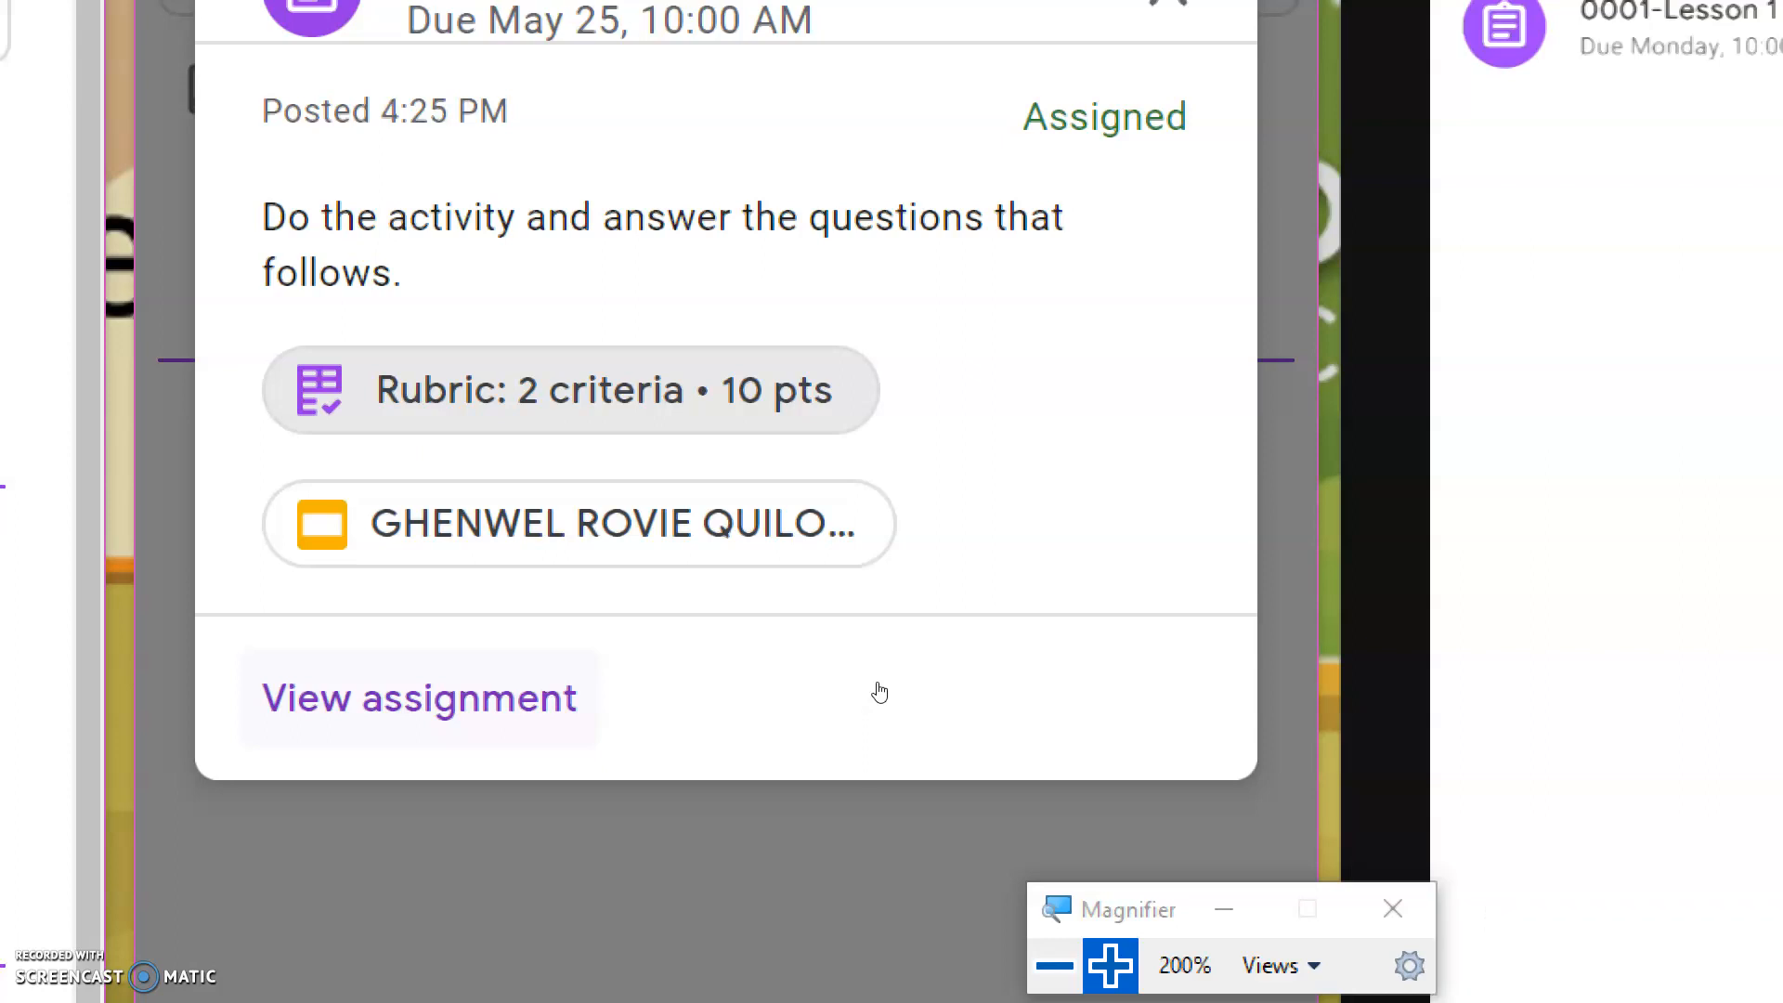
- View the full assignment page in a maximized student window at normal magnification and open the student's Google Slides copy
click(880, 692)
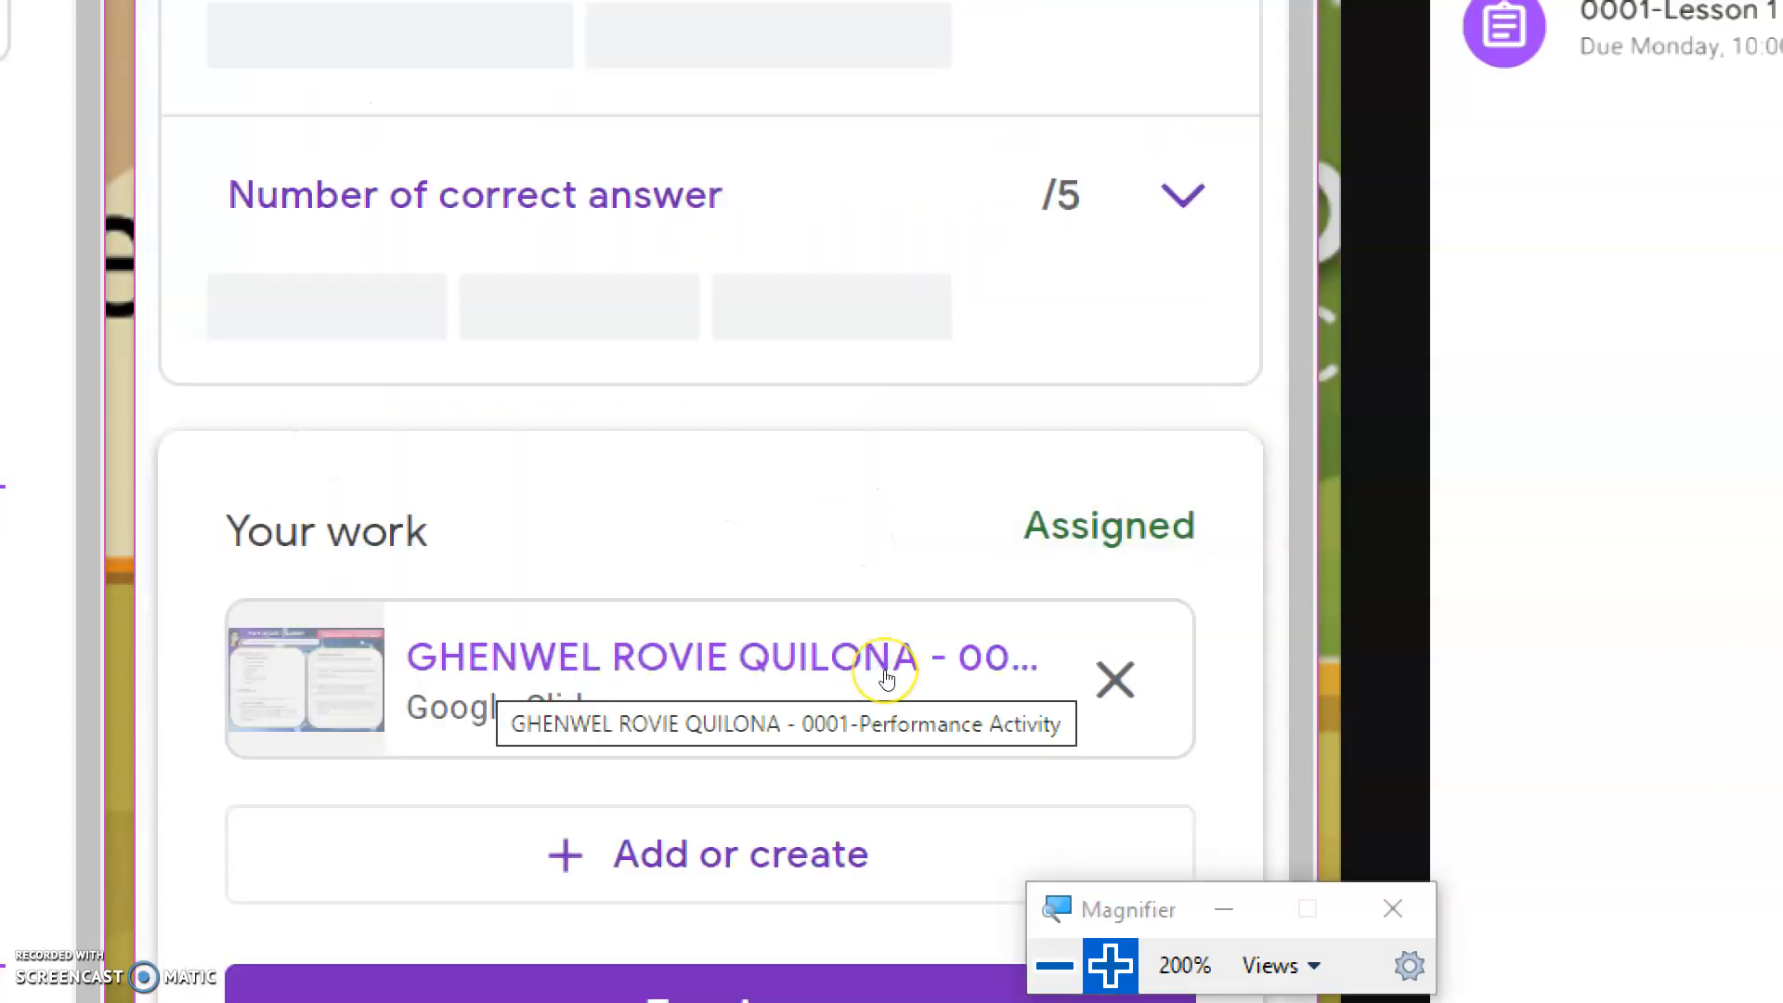
scroll(1258, 530, up, 4)
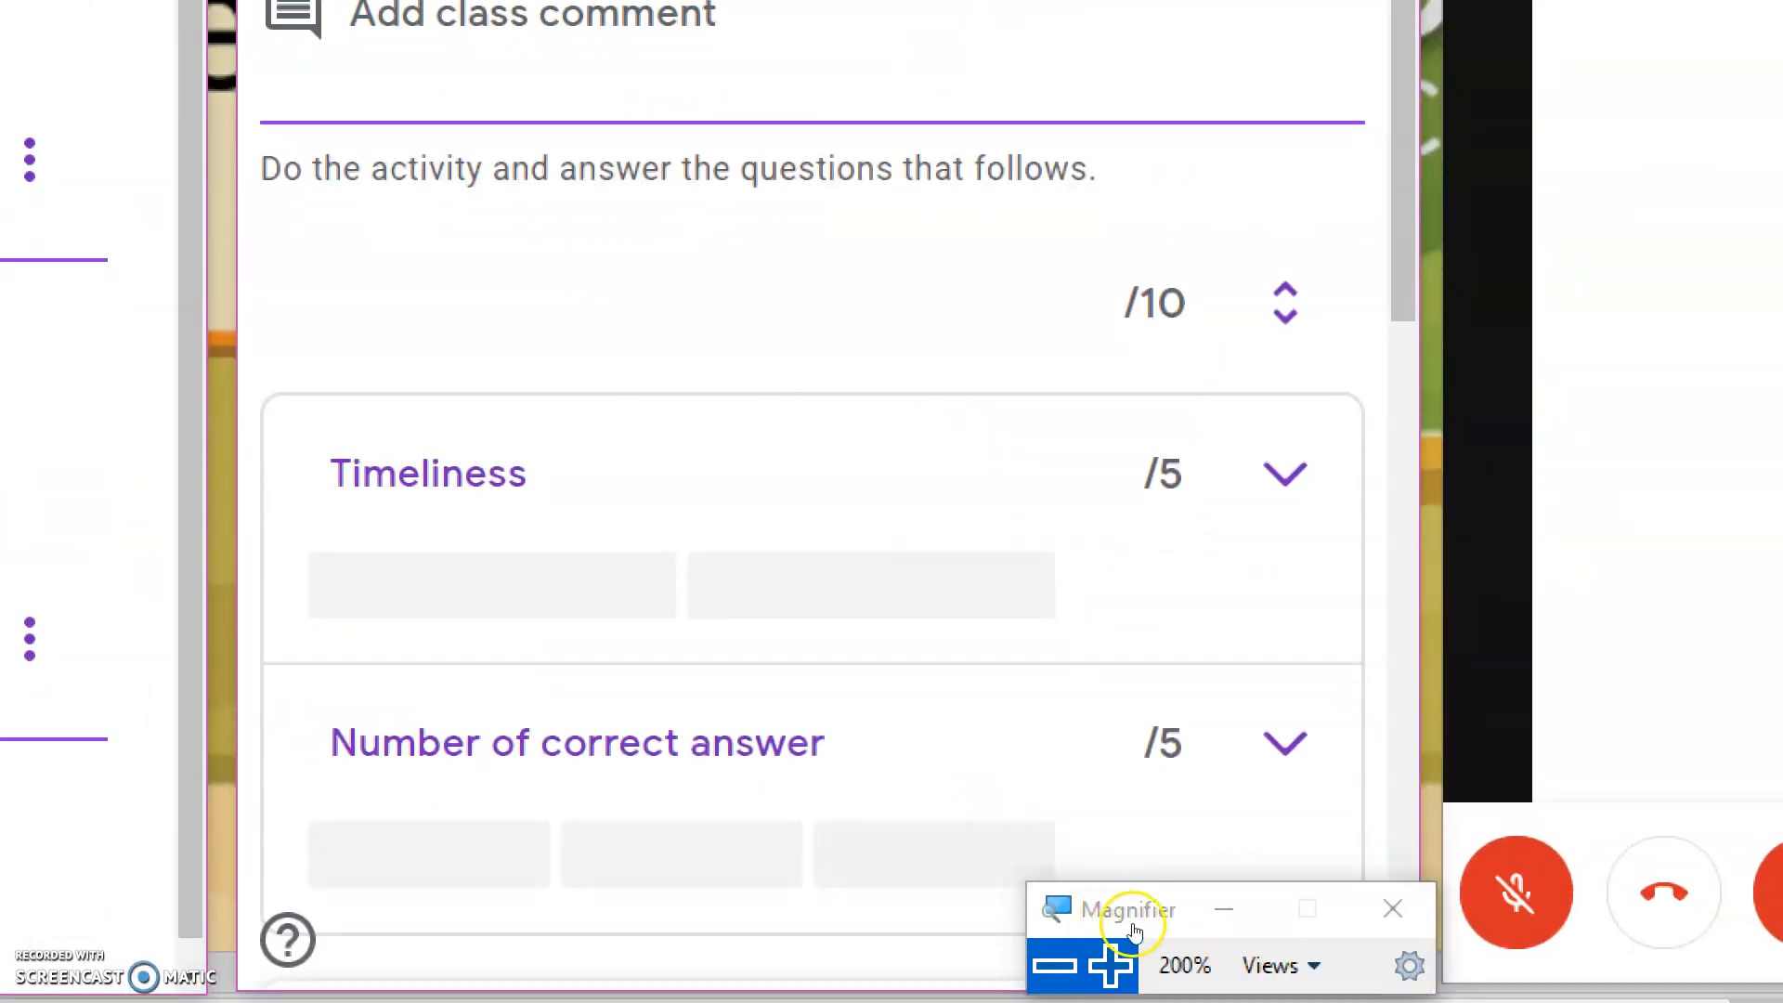
click(1056, 966)
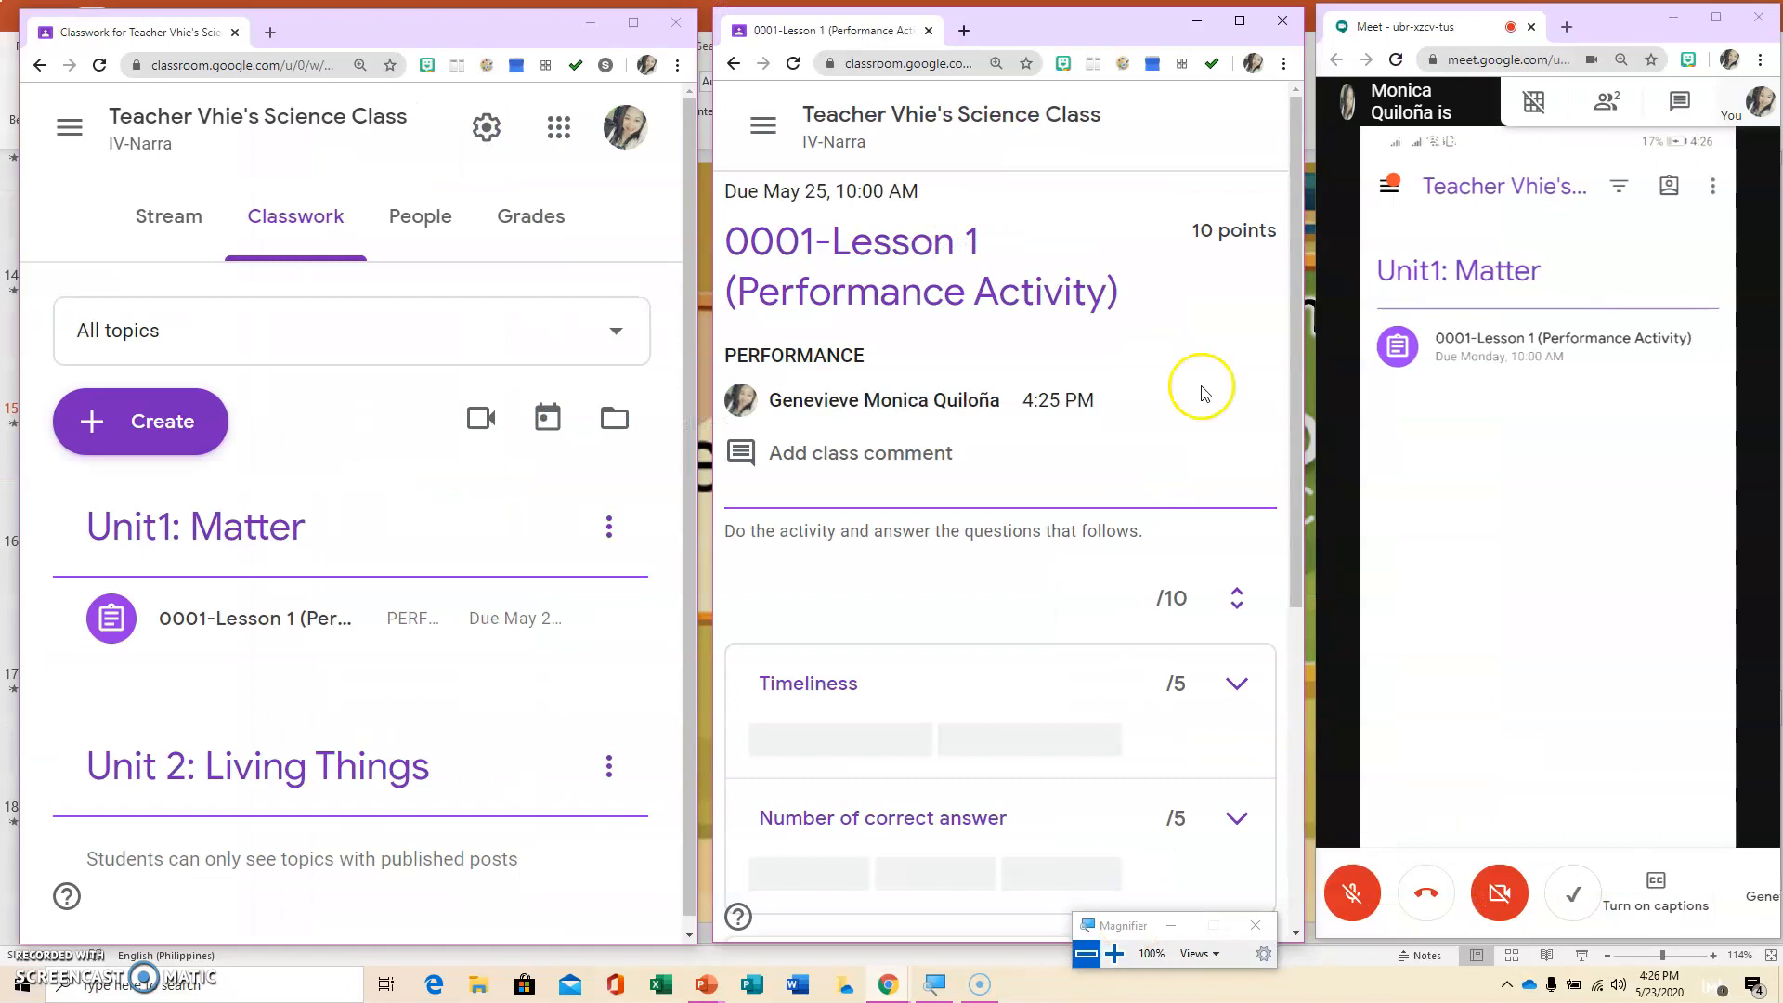
click(1242, 19)
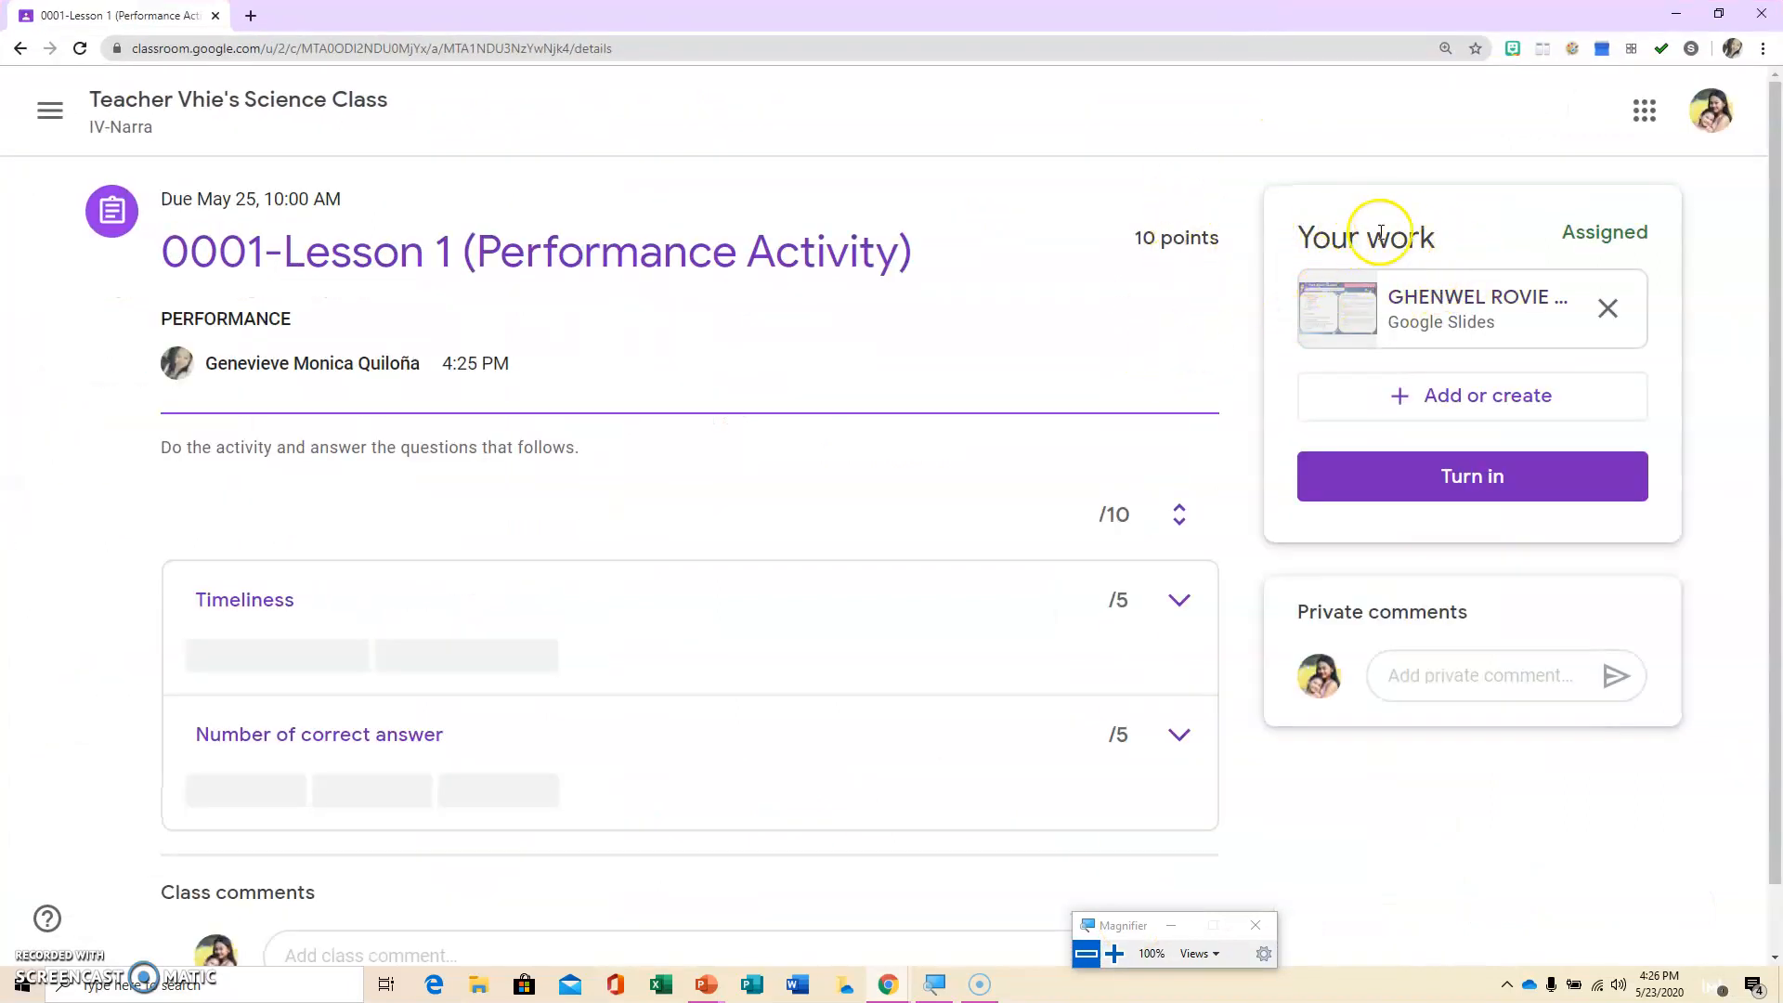
click(1415, 309)
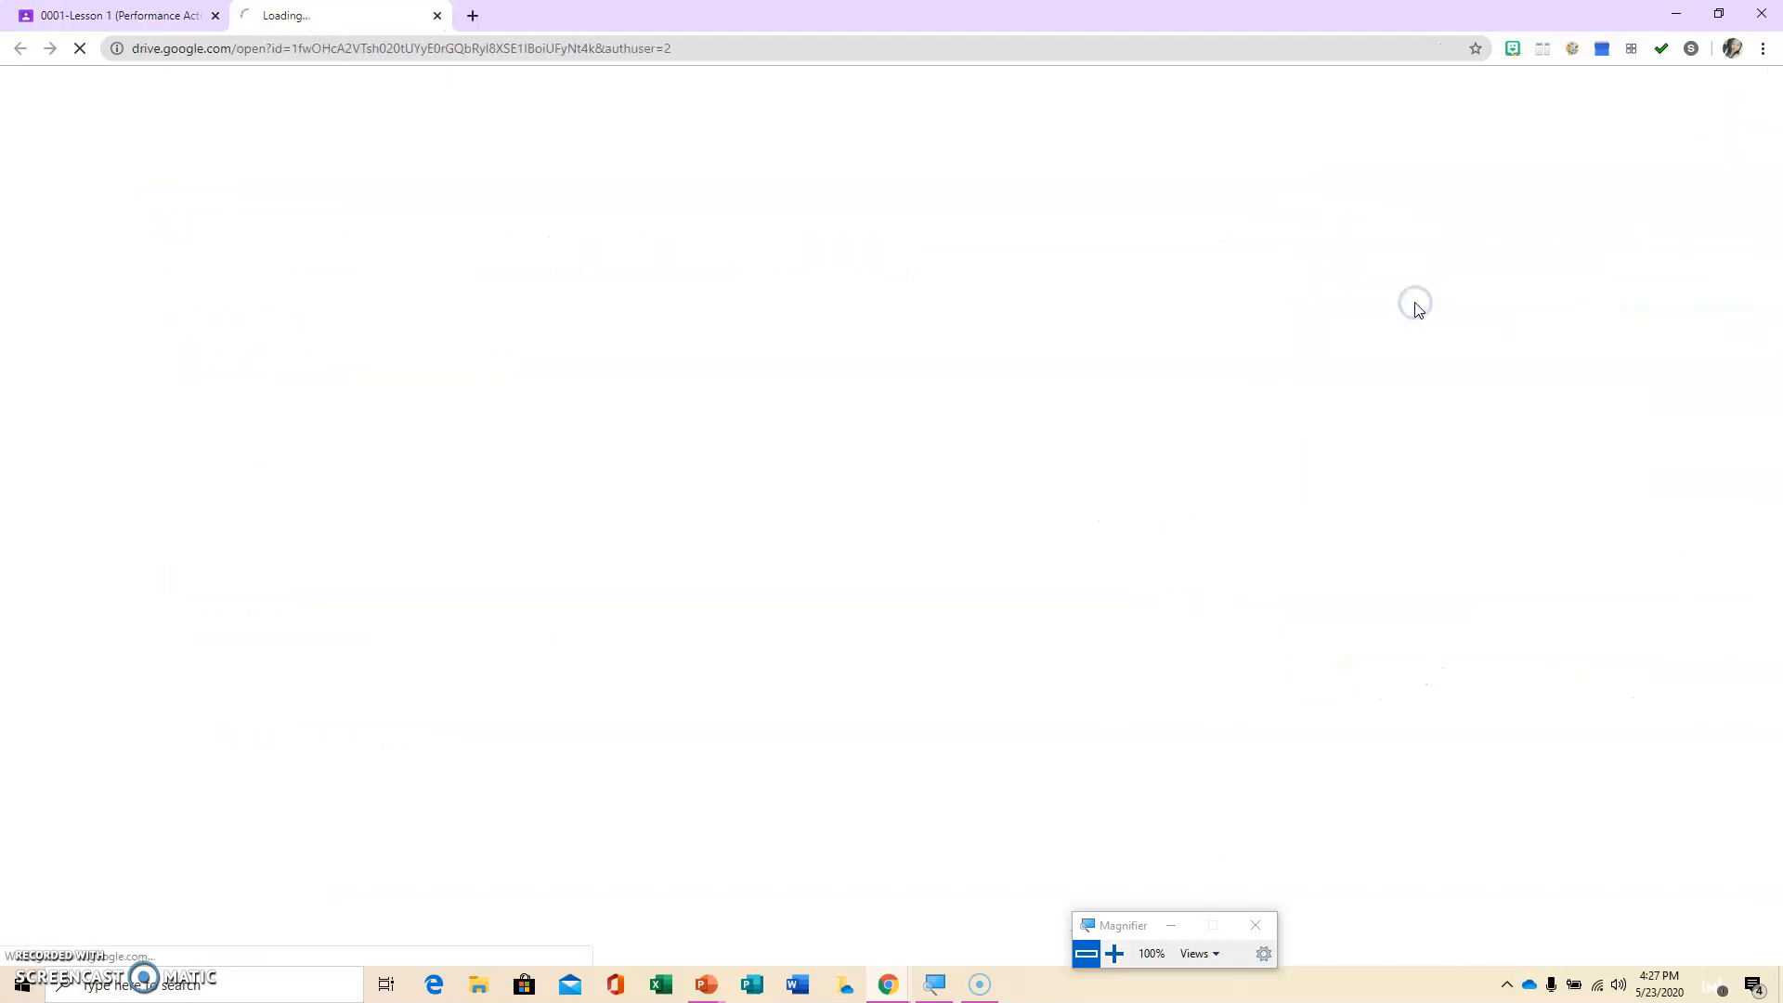